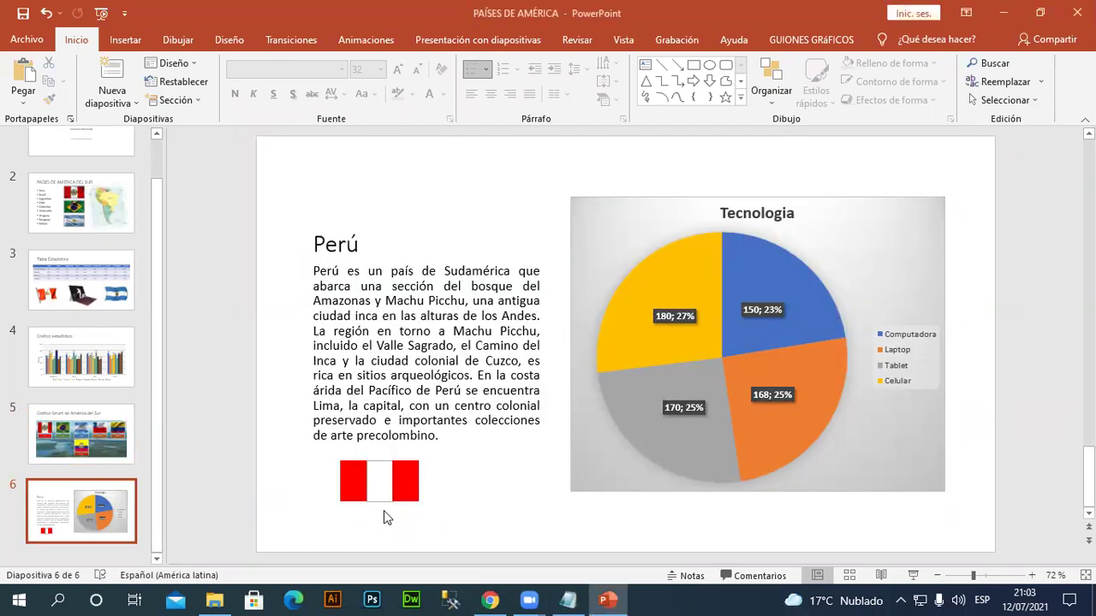
- Marquee-select the Peru flag's two red stripes together below the Perú text
{"action": "left_click", "coordinate": [381, 489]}
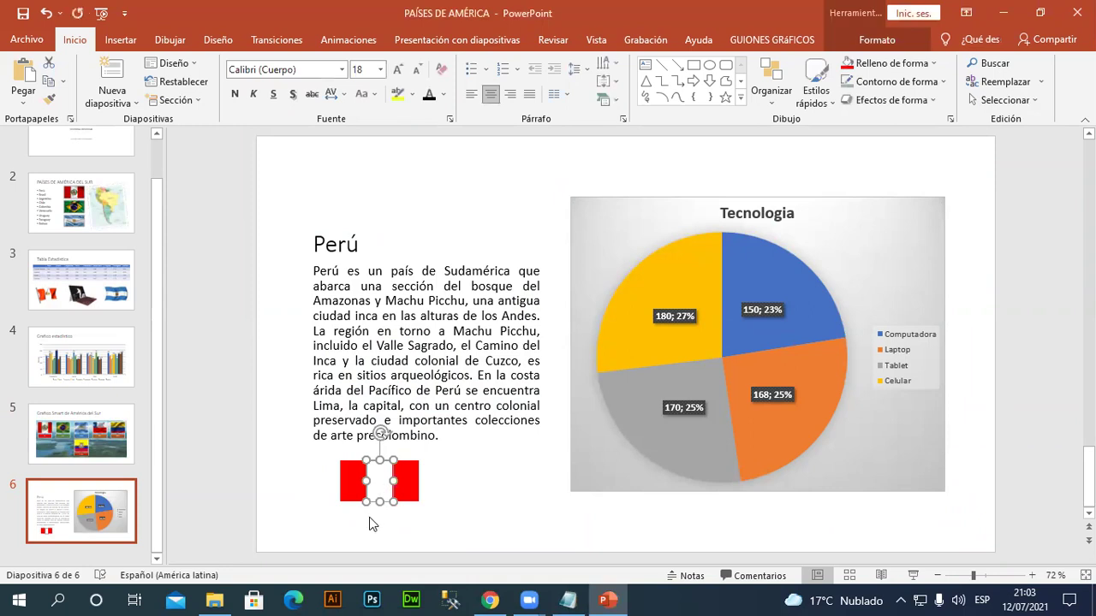
{"action": "left_click", "coordinate": [451, 513]}
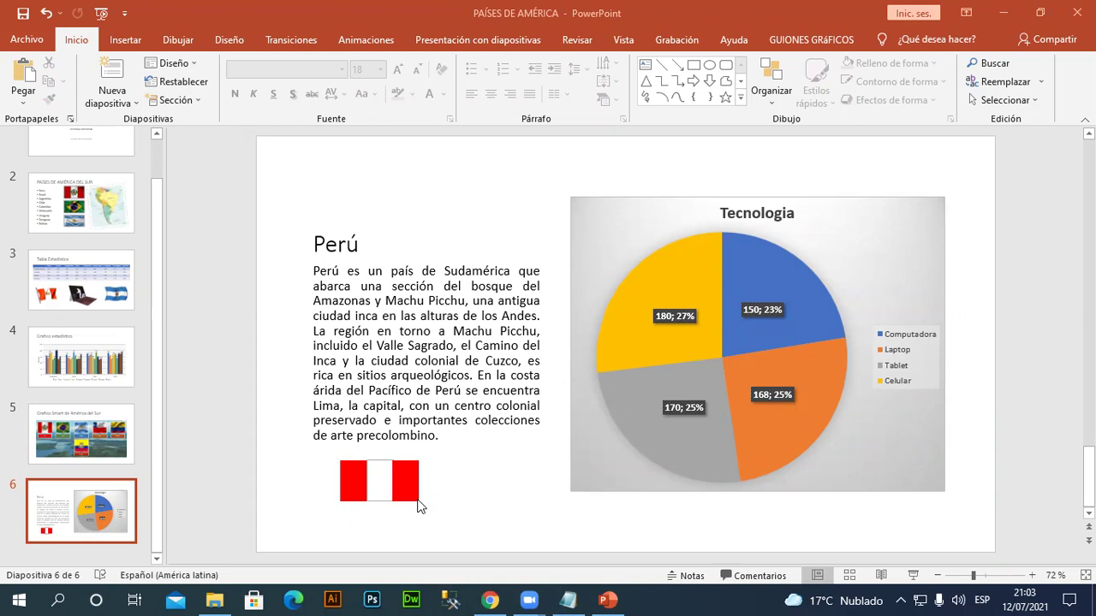
{"action": "left_click", "coordinate": [347, 498]}
{"action": "left_click", "coordinate": [316, 463]}
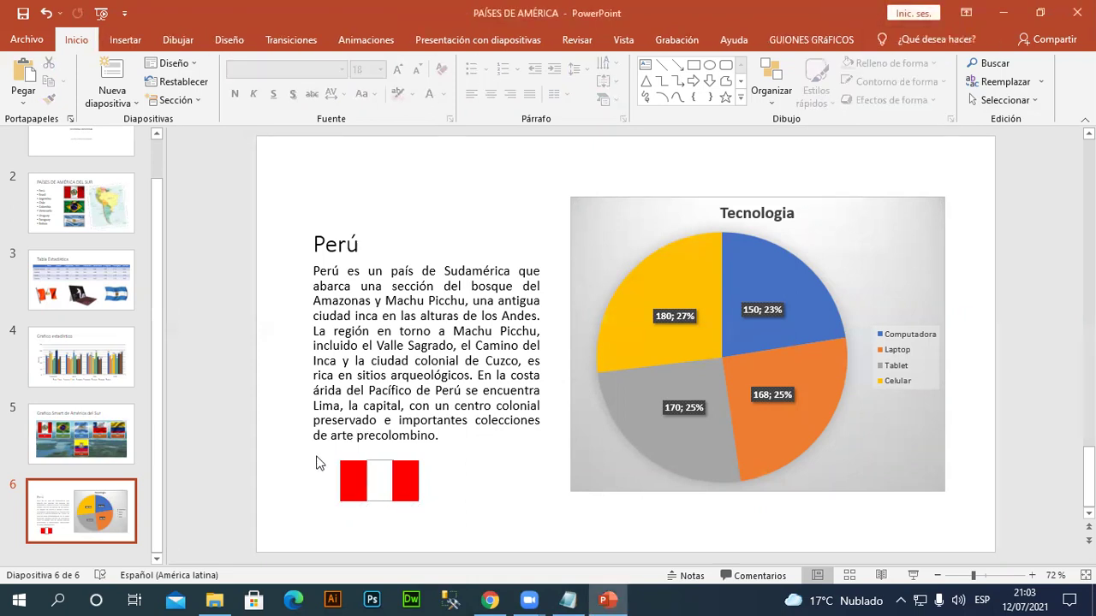
{"action": "left_click", "coordinate": [316, 462]}
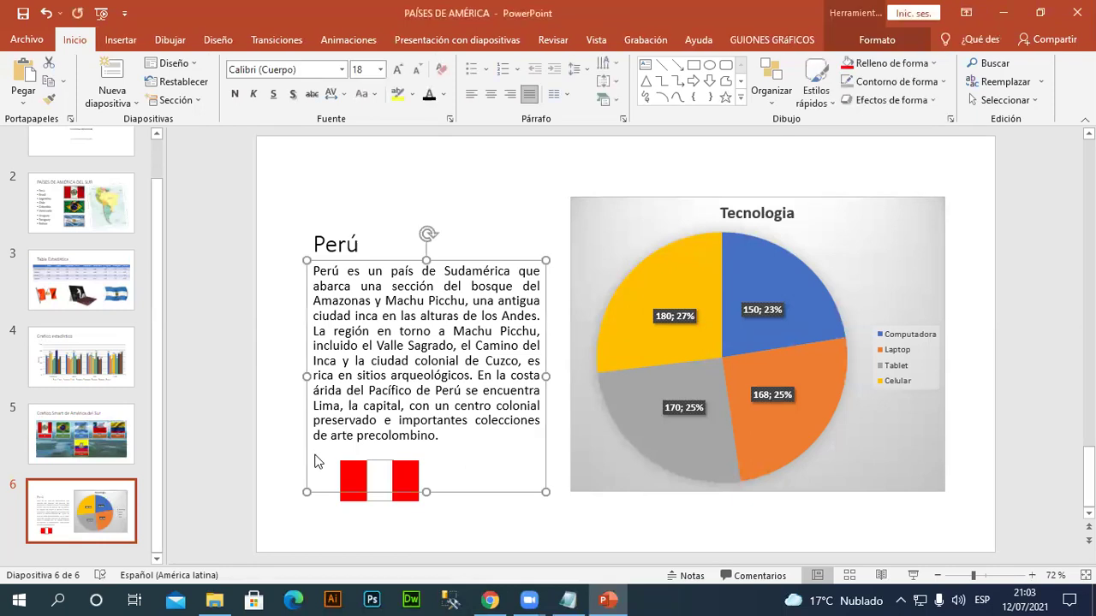
{"action": "left_click", "coordinate": [372, 524]}
{"action": "mouse_move", "coordinate": [451, 519]}
{"action": "left_mouse_down"}
{"action": "mouse_move", "coordinate": [368, 464]}
{"action": "mouse_move", "coordinate": [319, 461]}
{"action": "left_mouse_up"}
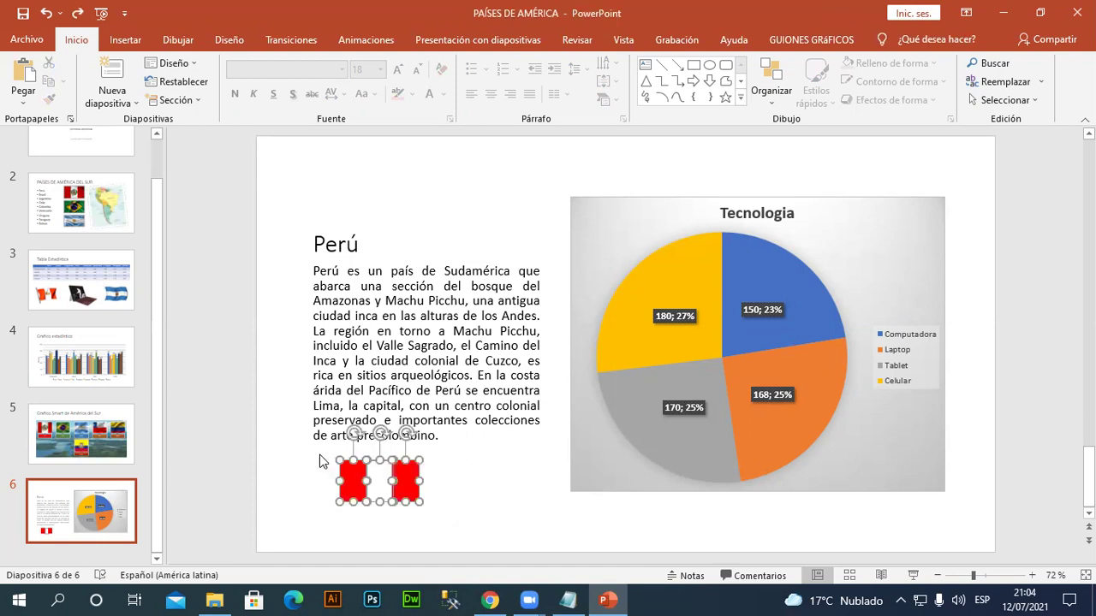
{"action": "left_click", "coordinate": [443, 518]}
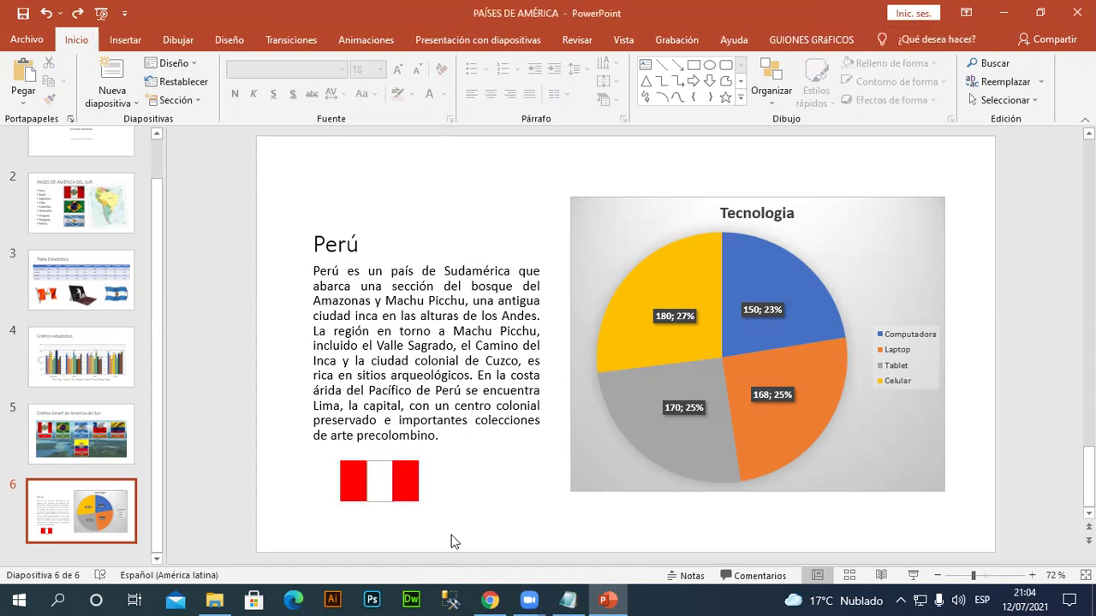
{"action": "mouse_move", "coordinate": [444, 538]}
{"action": "left_mouse_down"}
{"action": "mouse_move", "coordinate": [330, 443]}
{"action": "mouse_move", "coordinate": [316, 455]}
{"action": "left_mouse_up"}
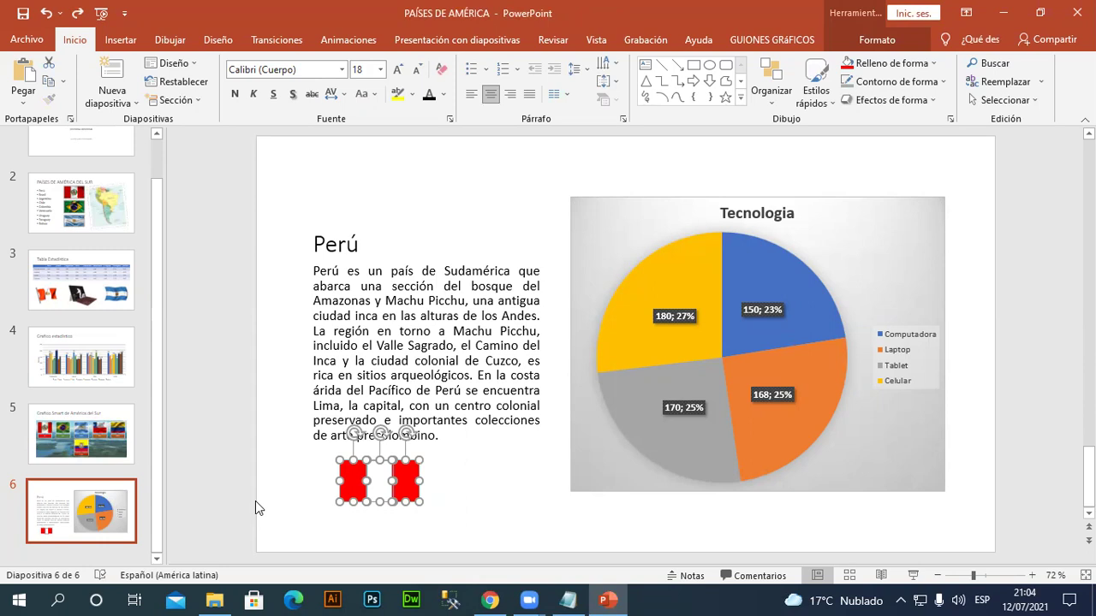
{"action": "left_click", "coordinate": [434, 515]}
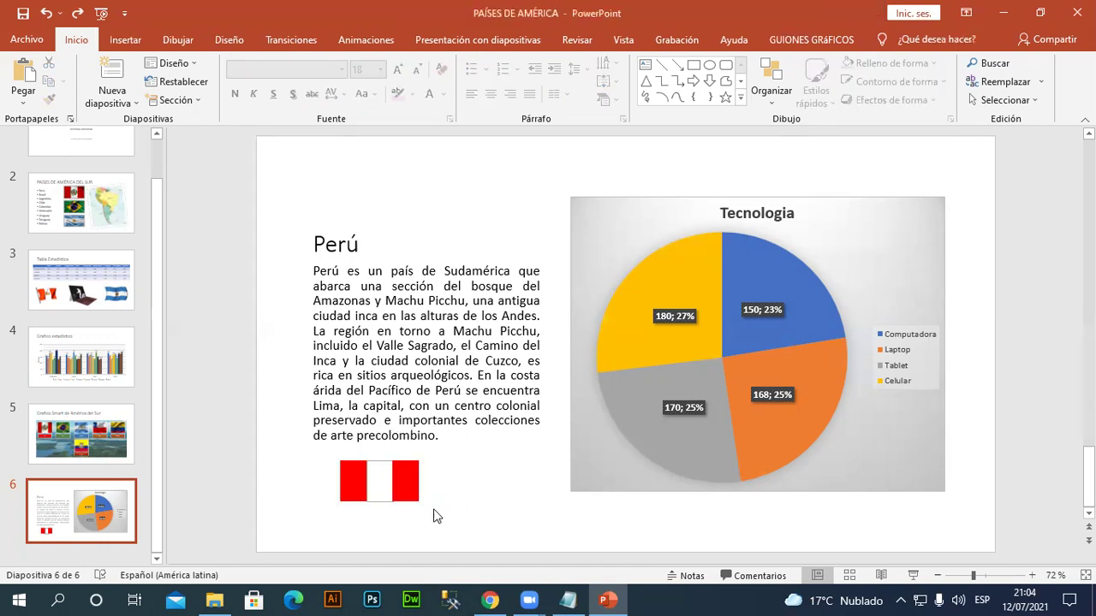
{"action": "left_click_drag", "start_coordinate": [436, 517], "coordinate": [329, 455]}
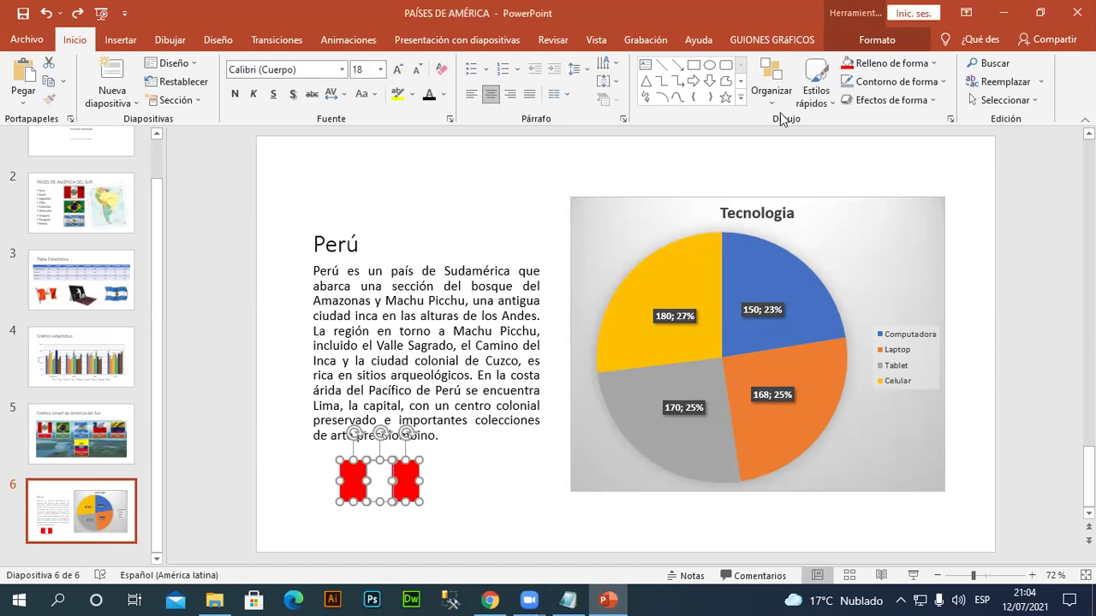
- Group the Peru flag's red stripes into one object using Shape Format > Group
{"action": "left_click", "coordinate": [850, 40]}
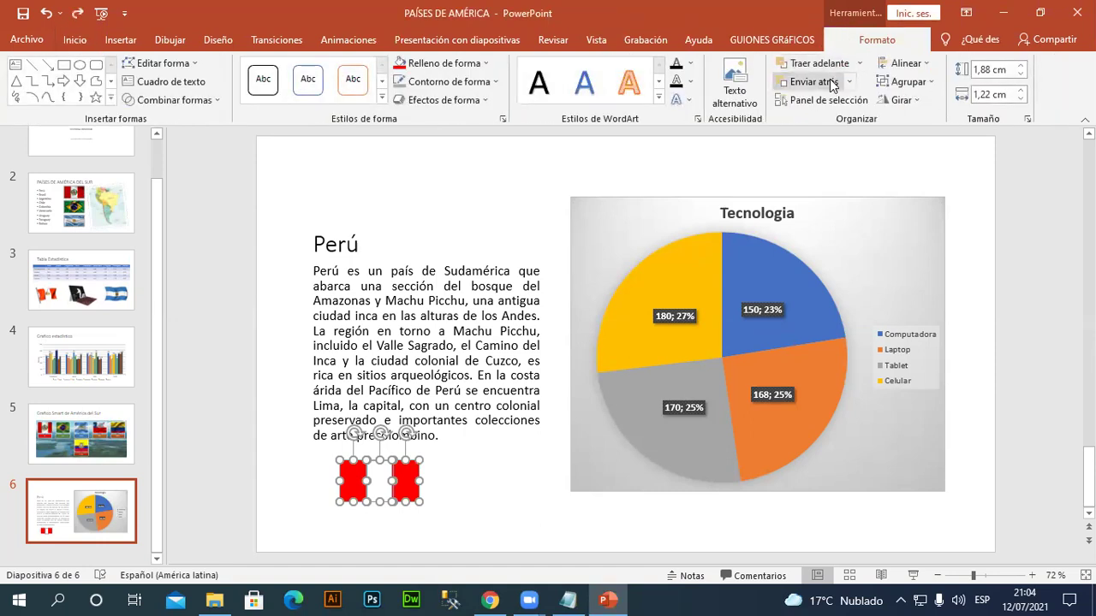
{"action": "left_click", "coordinate": [908, 82]}
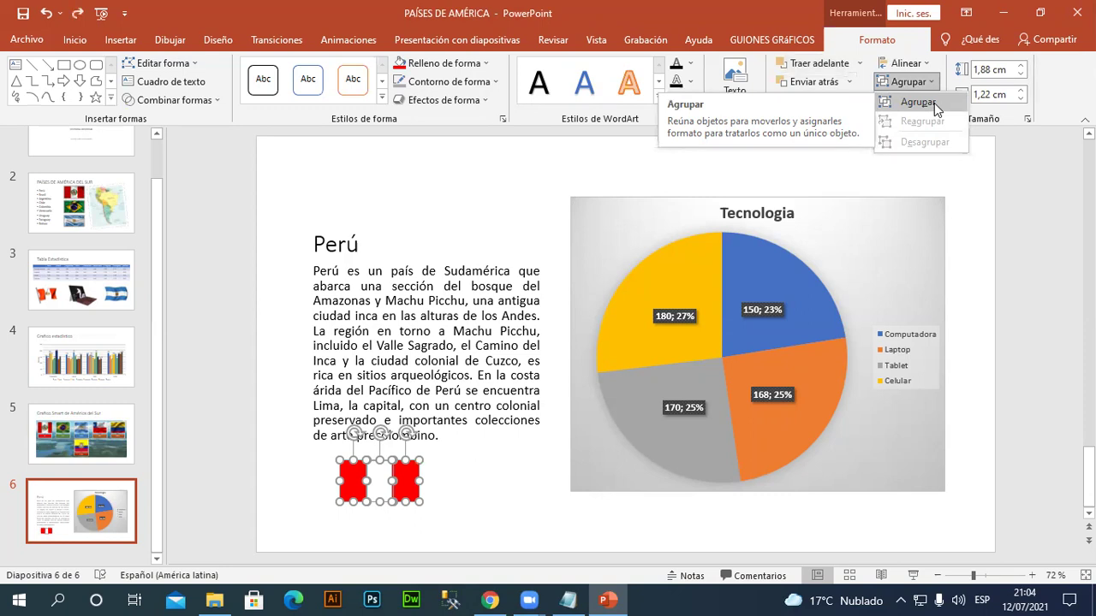
{"action": "left_click", "coordinate": [934, 102]}
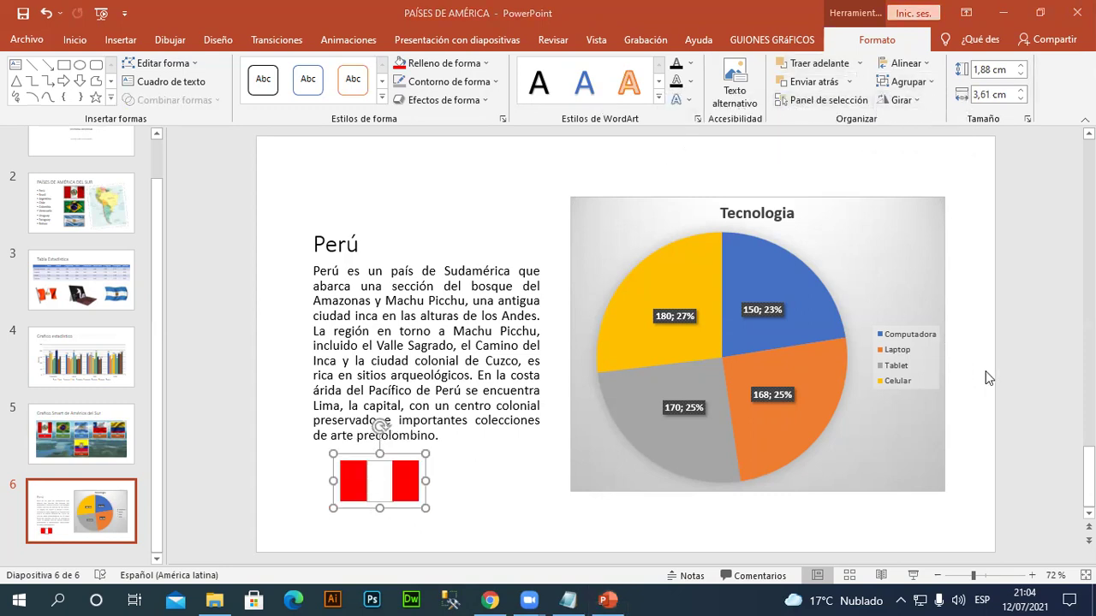
{"action": "left_click", "coordinate": [465, 514]}
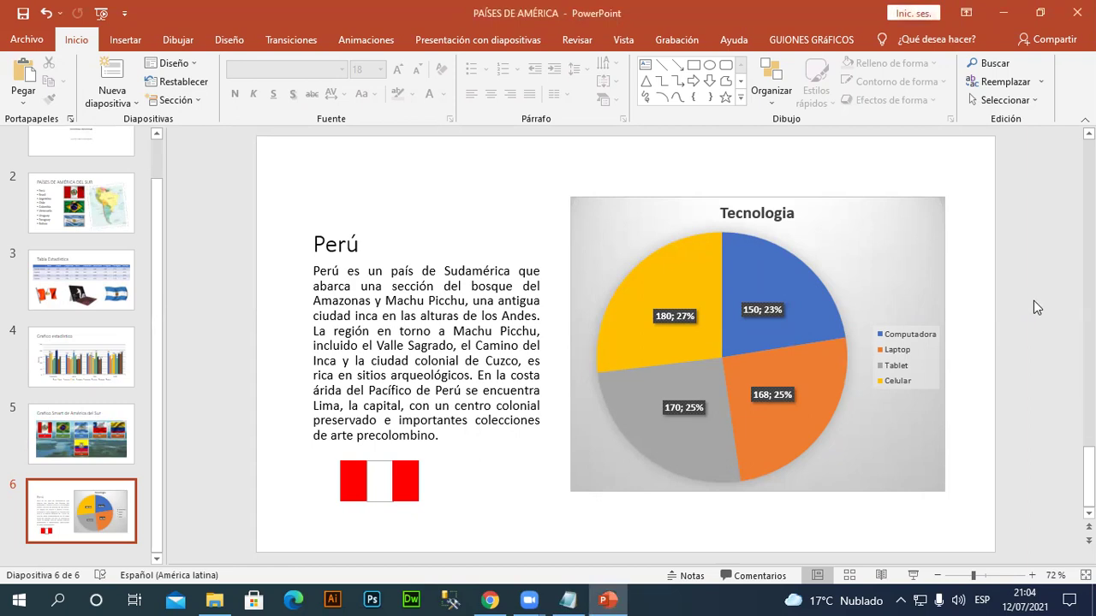
- Drag the grouped Peru flag right so it centres under the Perú paragraph
{"action": "left_click", "coordinate": [464, 359]}
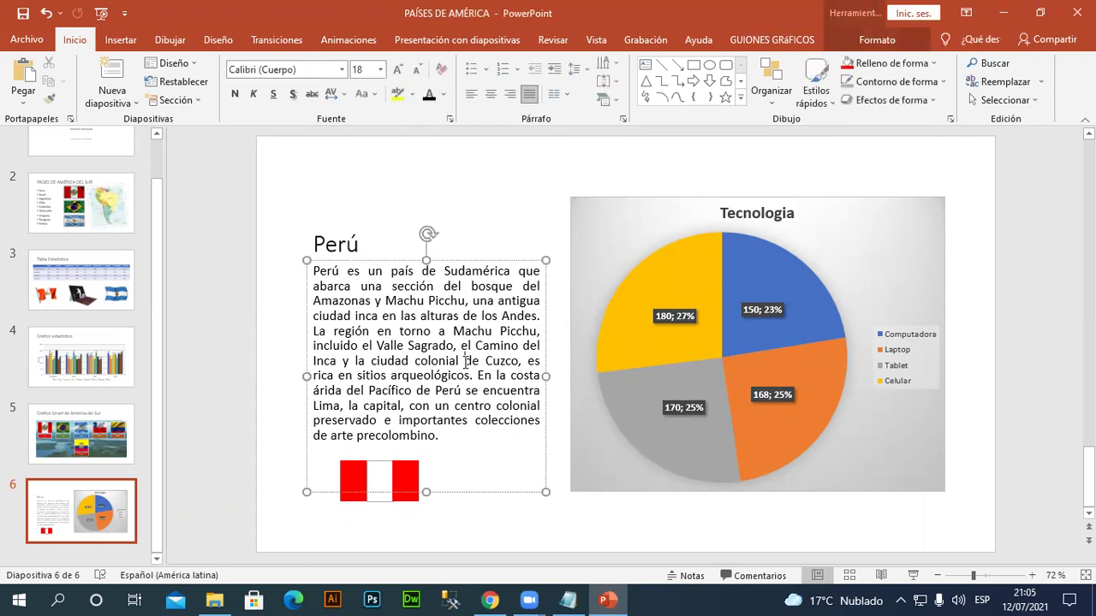
{"action": "left_click", "coordinate": [745, 390]}
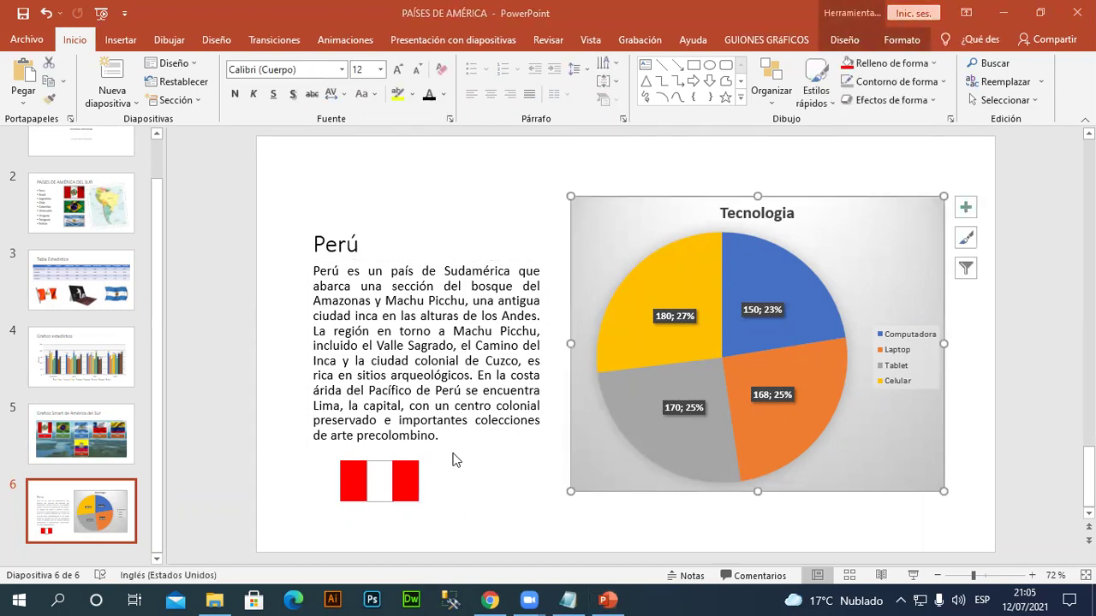
{"action": "left_click", "coordinate": [405, 494]}
{"action": "left_click_drag", "start_coordinate": [405, 494], "coordinate": [451, 491]}
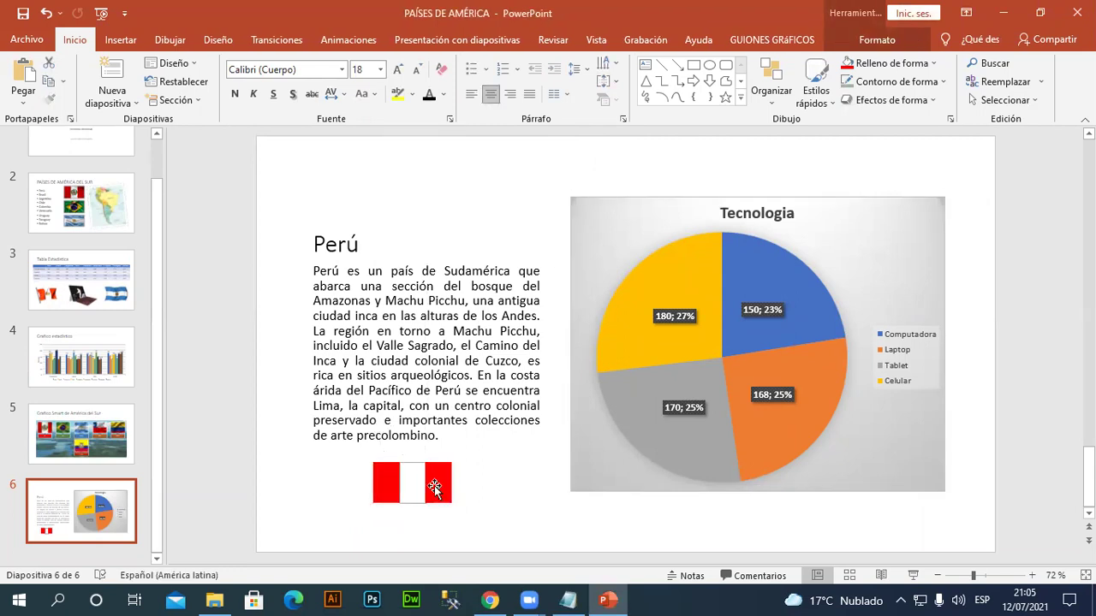
{"action": "left_click", "coordinate": [539, 541]}
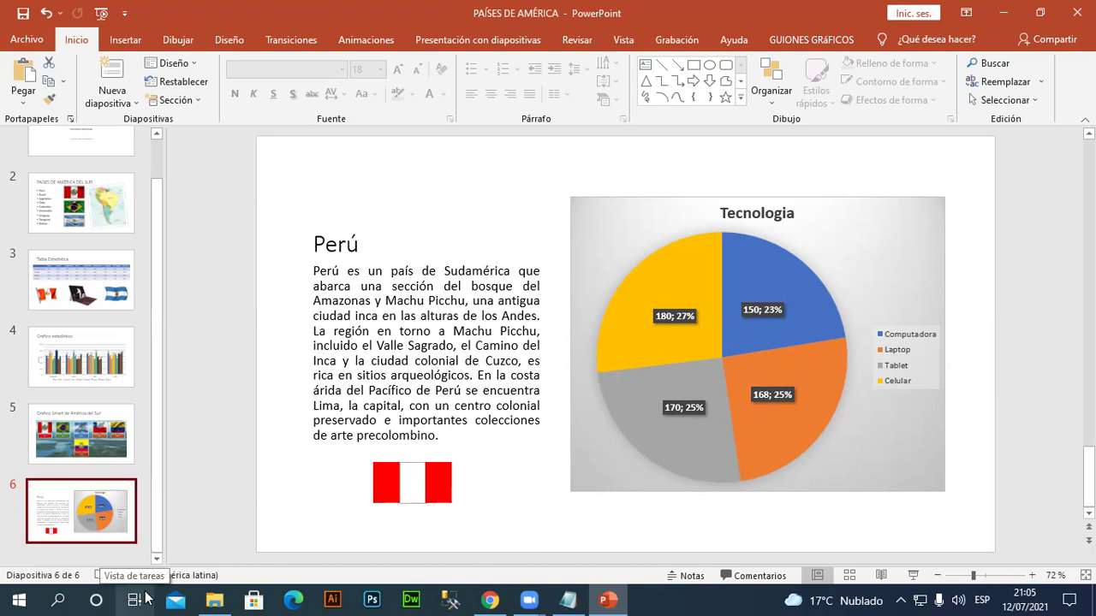
- Add a new slide 7 with Ctrl+M, then delete that empty slide
{"action": "key", "text": "ctrl+m"}
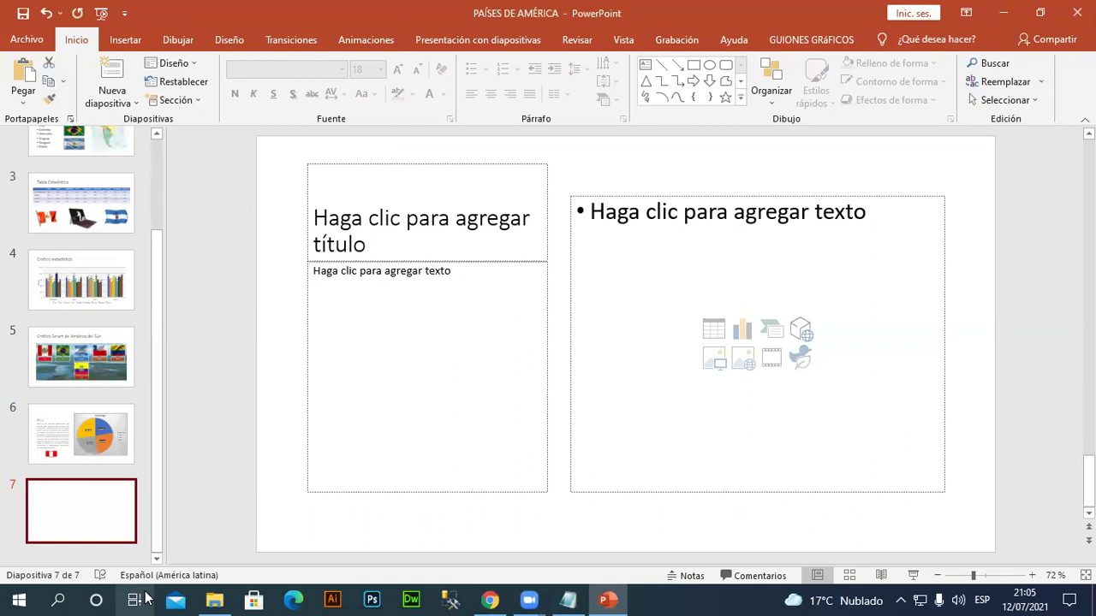
{"action": "left_click", "coordinate": [88, 459]}
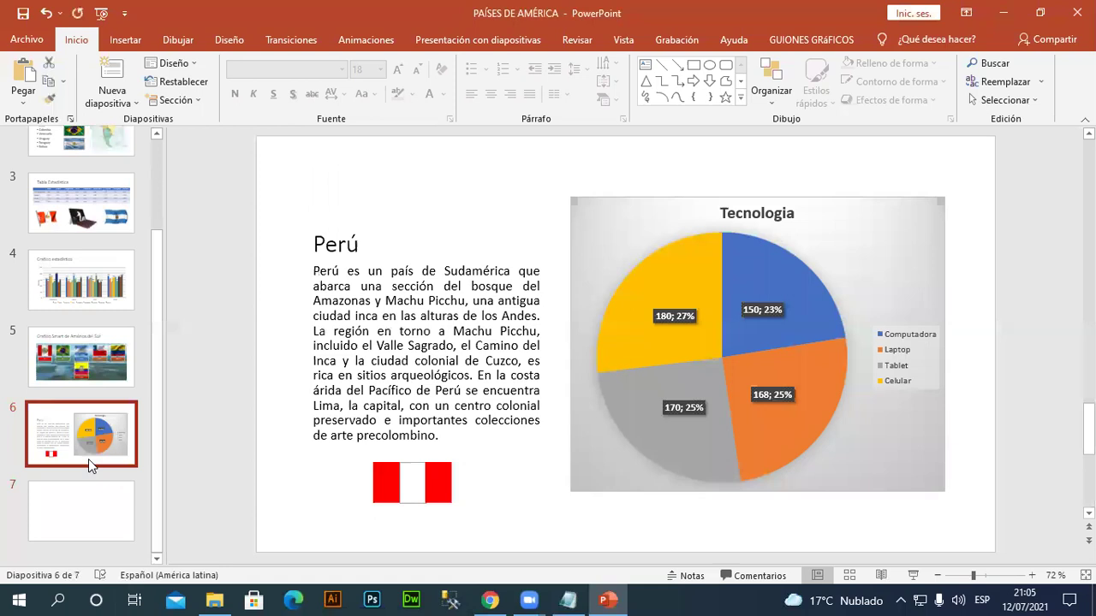
{"action": "left_click", "coordinate": [82, 503]}
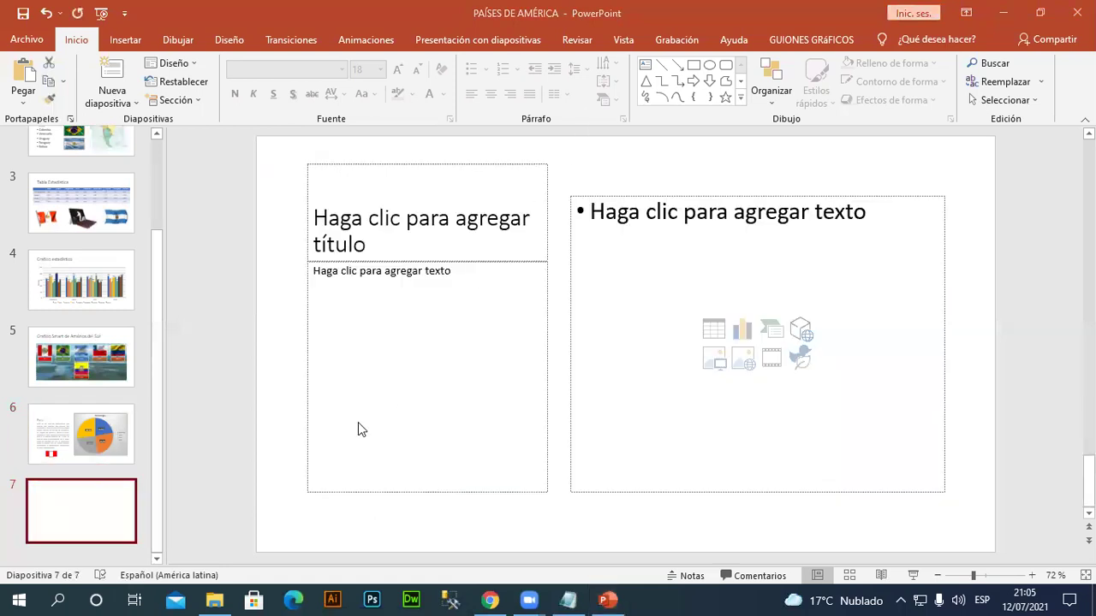
{"action": "left_click", "coordinate": [106, 505]}
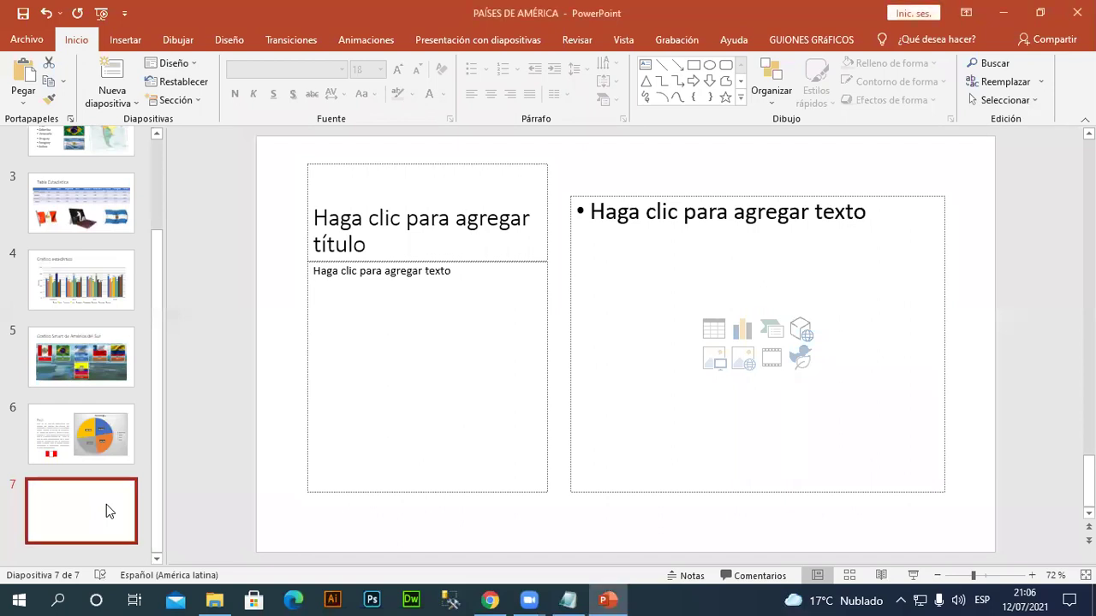
{"action": "right_click", "coordinate": [106, 511]}
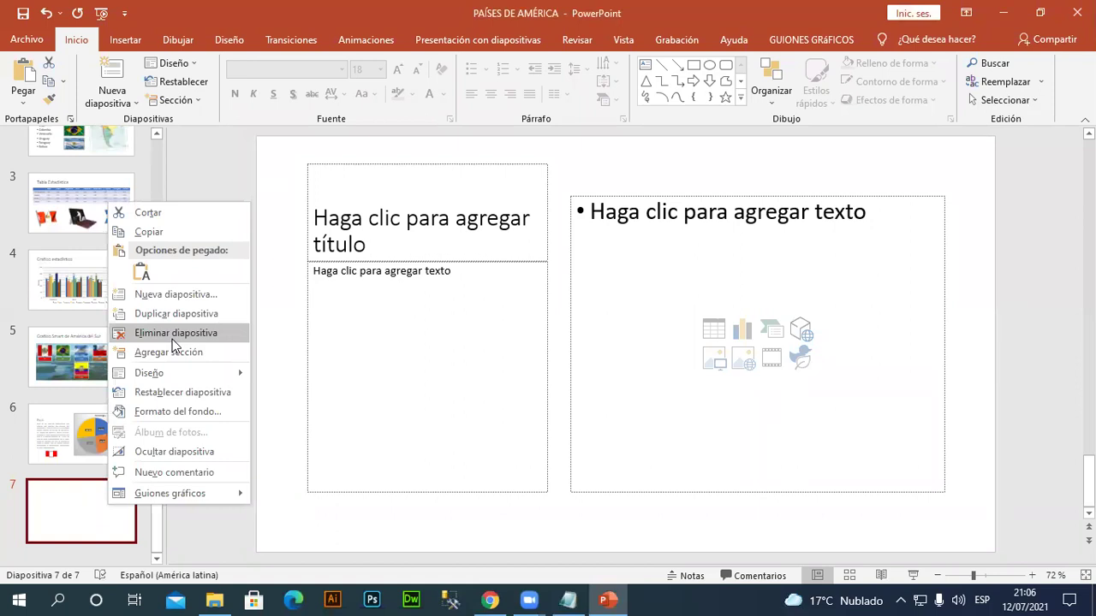
{"action": "left_click", "coordinate": [85, 512]}
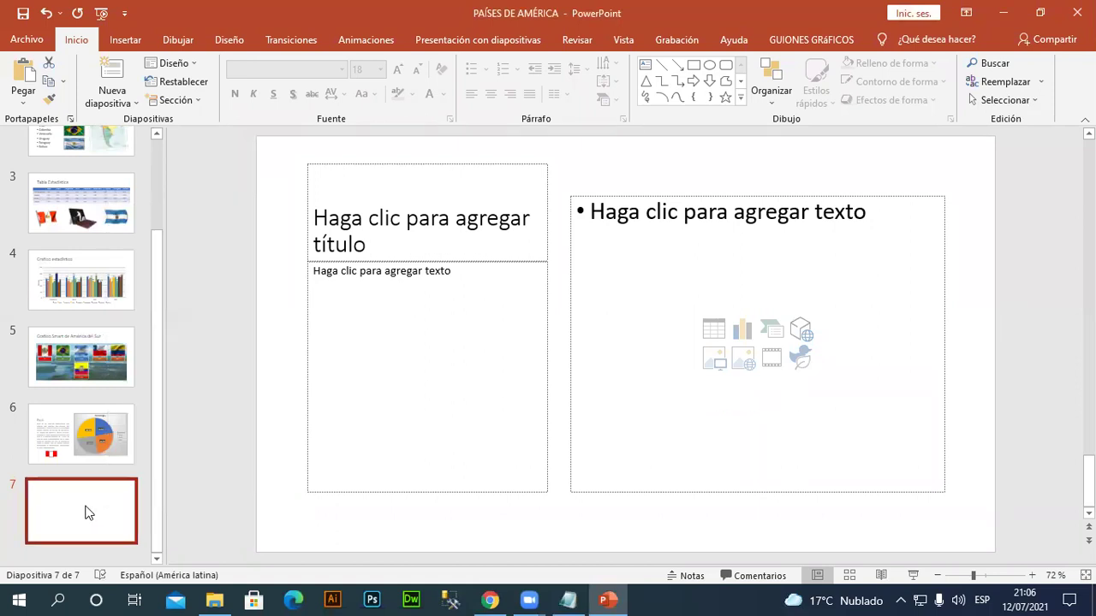
{"action": "right_click", "coordinate": [86, 512]}
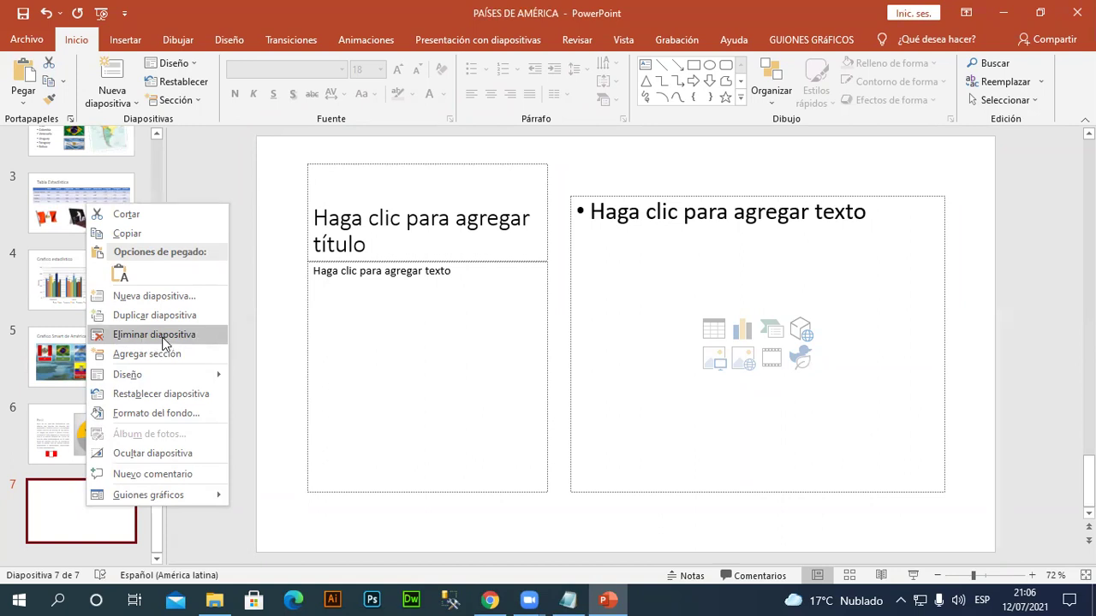
{"action": "left_click", "coordinate": [154, 335]}
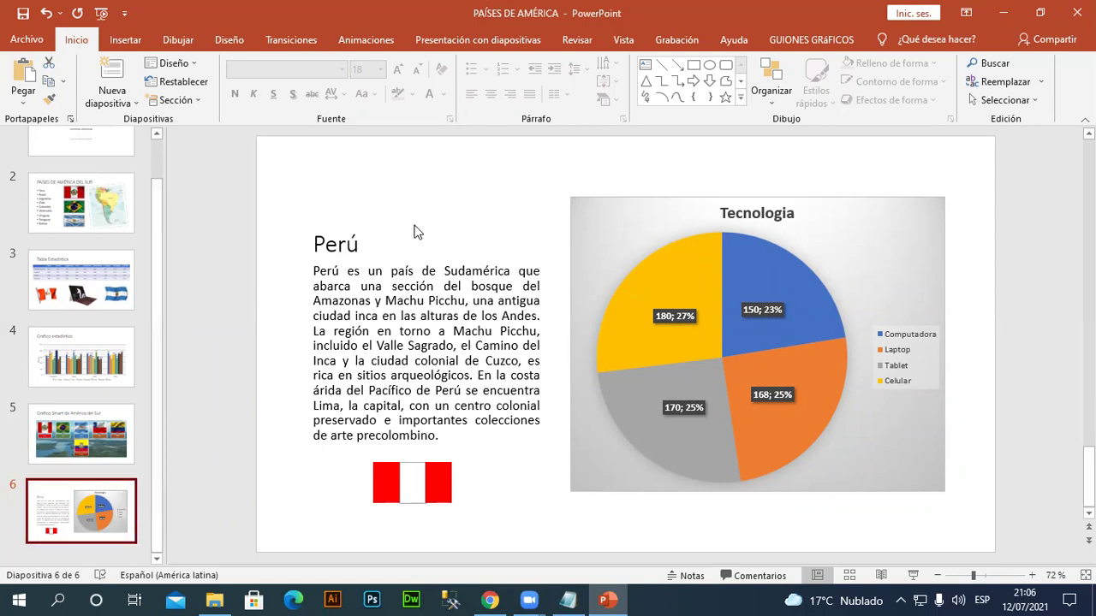
- Insert a fresh slide after Perú and title it 'Brasil'
{"action": "left_click", "coordinate": [143, 541]}
{"action": "key", "text": "Return"}
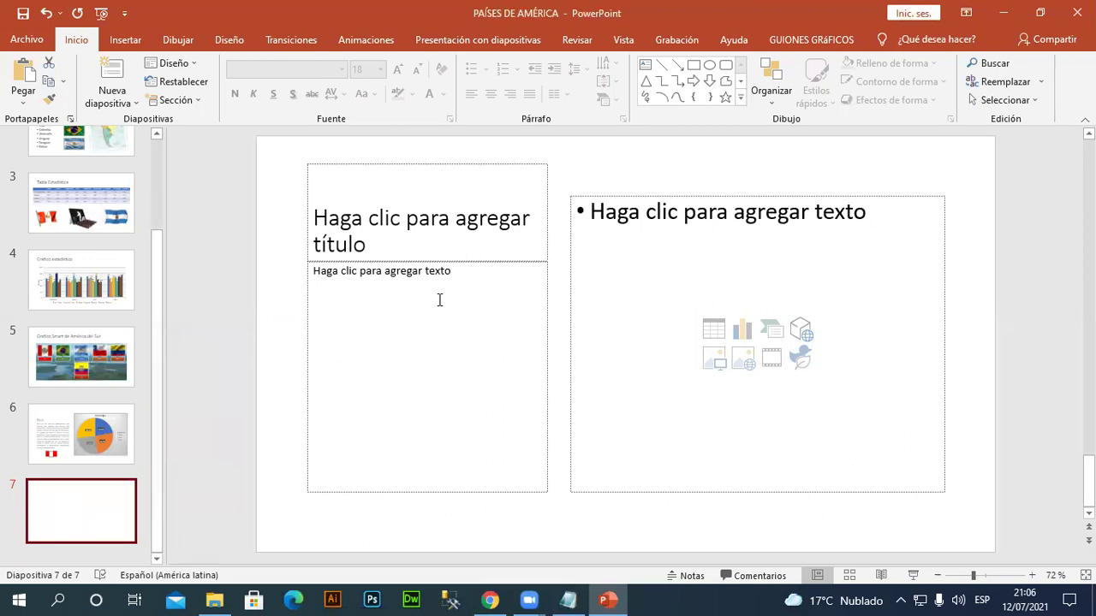
{"action": "left_click", "coordinate": [449, 230]}
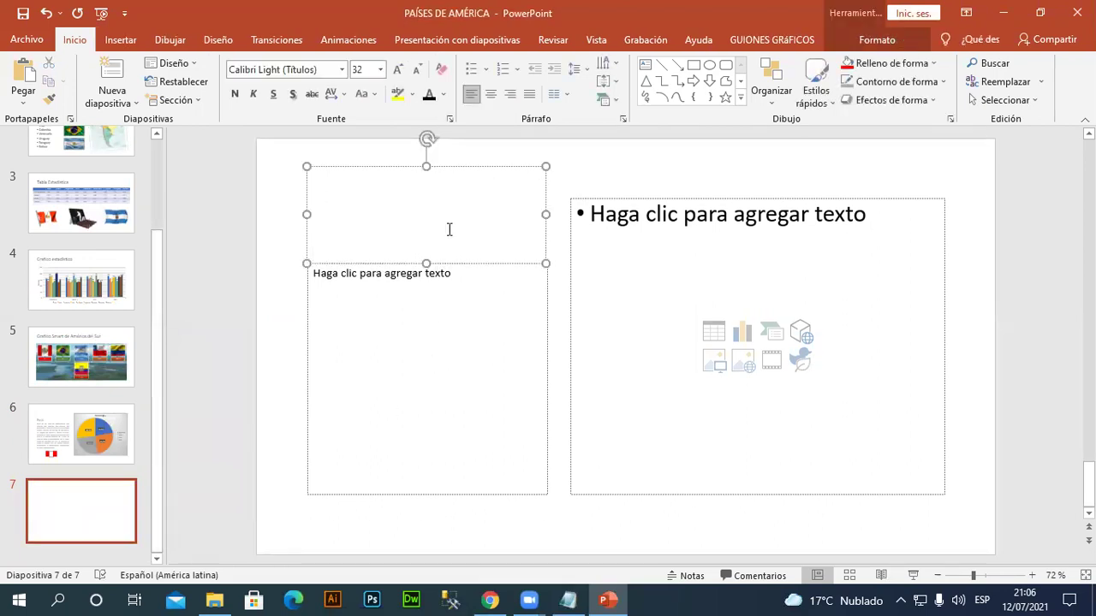
{"action": "type", "text": "Brasil"}
{"action": "left_click", "coordinate": [395, 303]}
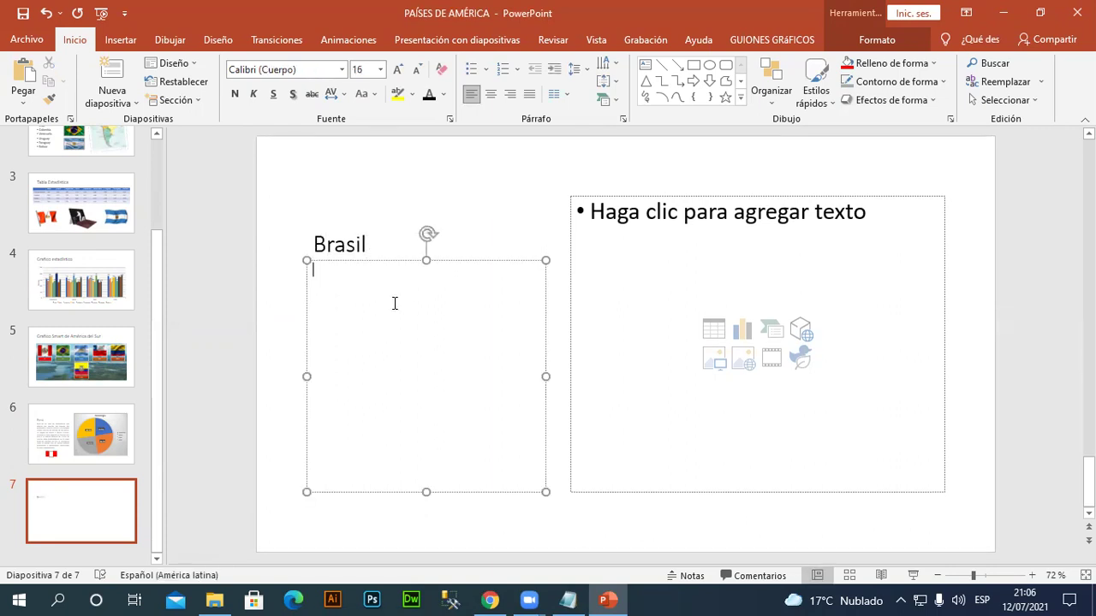
{"action": "left_click", "coordinate": [494, 599]}
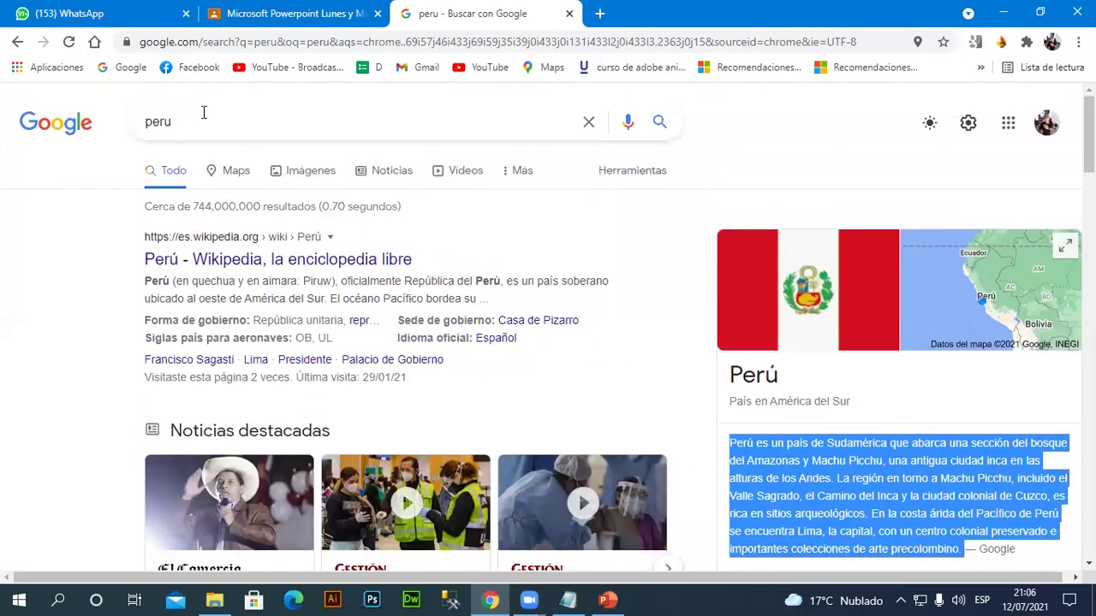
- Search Google for 'brasil' and open the Spanish Wikipedia article
{"action": "left_click", "coordinate": [203, 112]}
{"action": "type", "text": "brasil"}
{"action": "key", "text": "Return"}
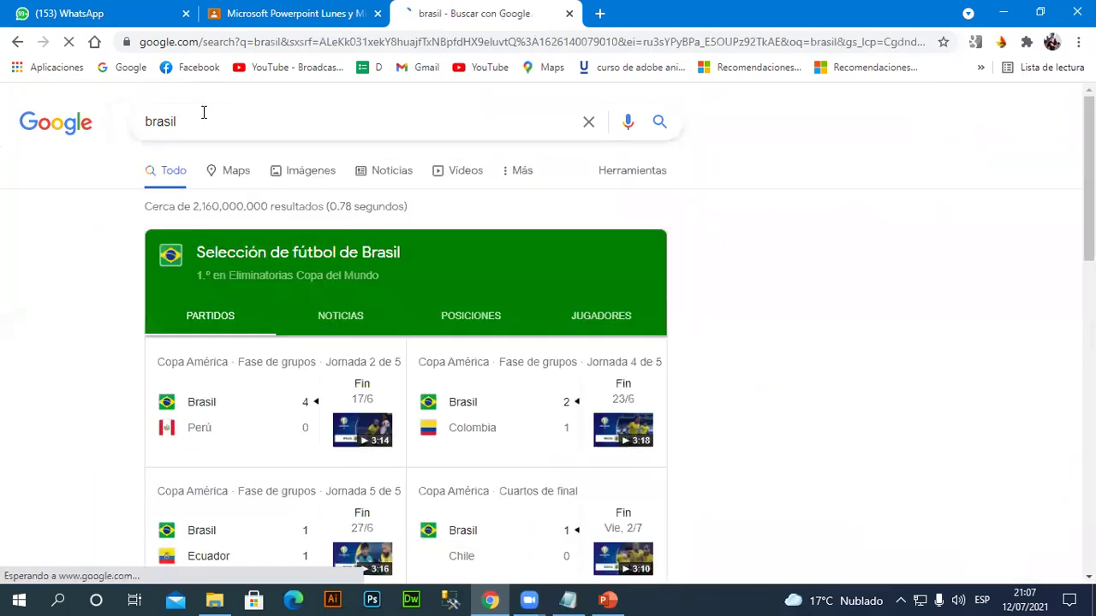
{"action": "scroll", "coordinate": [565, 200], "scroll_direction": "down", "scroll_amount": 2}
{"action": "scroll", "coordinate": [577, 200], "scroll_direction": "down", "scroll_amount": 2}
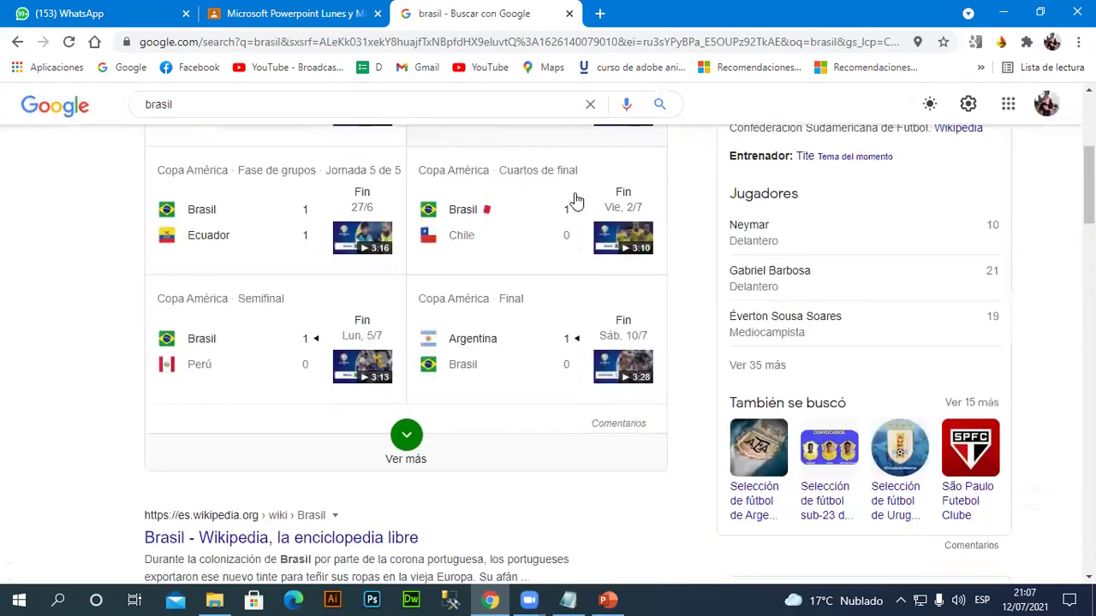
{"action": "scroll", "coordinate": [577, 200], "scroll_direction": "down", "scroll_amount": 2}
{"action": "scroll", "coordinate": [591, 214], "scroll_direction": "down", "scroll_amount": 1}
{"action": "scroll", "coordinate": [594, 218], "scroll_direction": "up", "scroll_amount": 4}
{"action": "scroll", "coordinate": [704, 256], "scroll_direction": "up", "scroll_amount": 1}
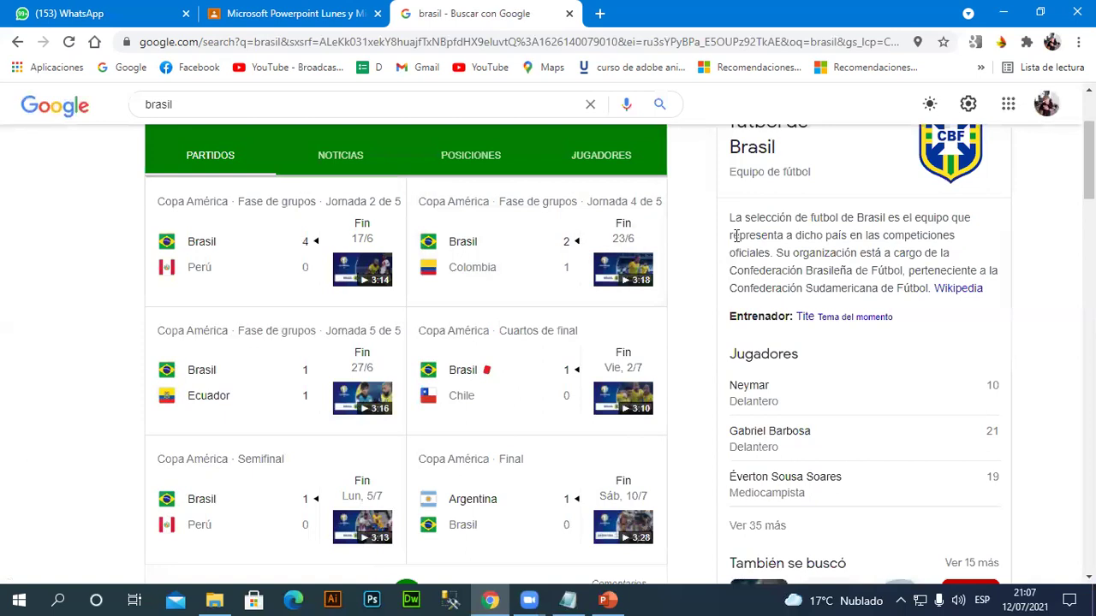
{"action": "scroll", "coordinate": [753, 231], "scroll_direction": "up", "scroll_amount": 1}
{"action": "scroll", "coordinate": [782, 248], "scroll_direction": "up", "scroll_amount": 1}
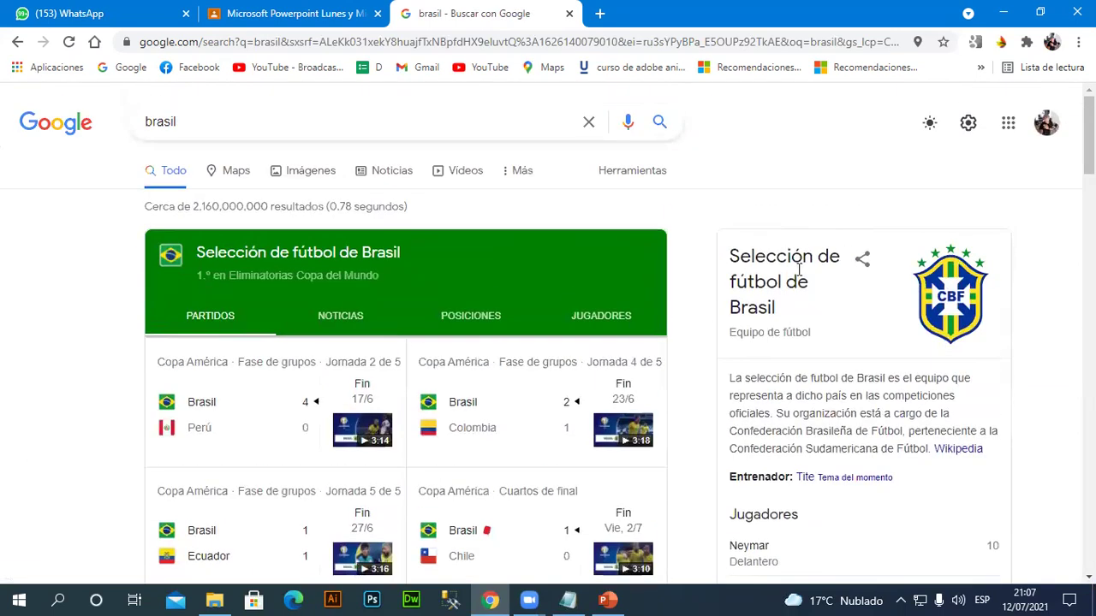
{"action": "scroll", "coordinate": [604, 228], "scroll_direction": "down", "scroll_amount": 2}
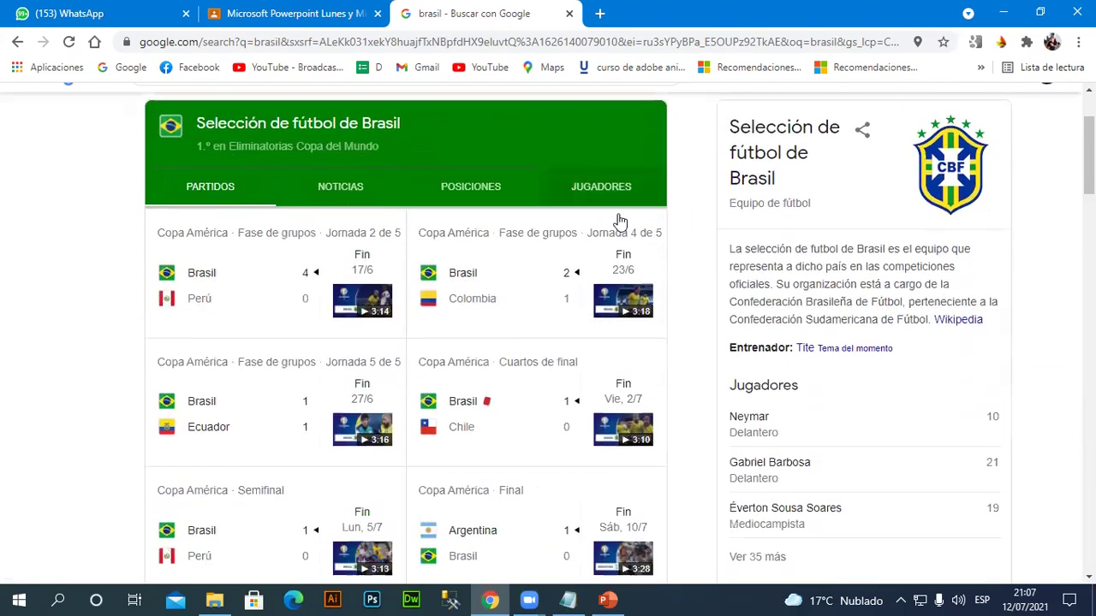
{"action": "scroll", "coordinate": [623, 221], "scroll_direction": "down", "scroll_amount": 1}
{"action": "scroll", "coordinate": [623, 221], "scroll_direction": "down", "scroll_amount": 3}
{"action": "scroll", "coordinate": [591, 240], "scroll_direction": "down", "scroll_amount": 1}
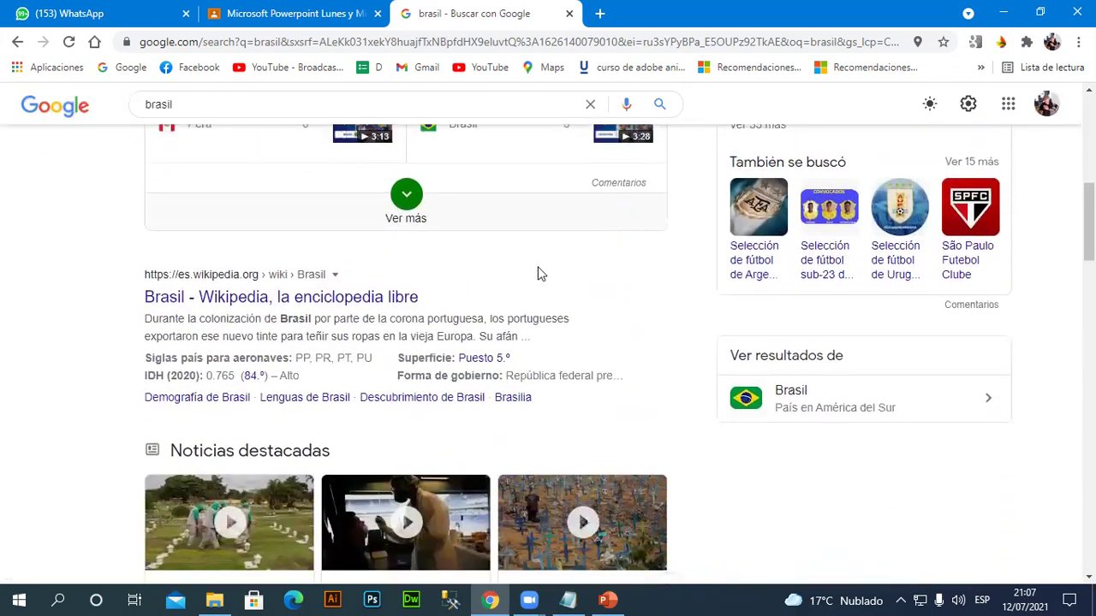
{"action": "left_click", "coordinate": [204, 308]}
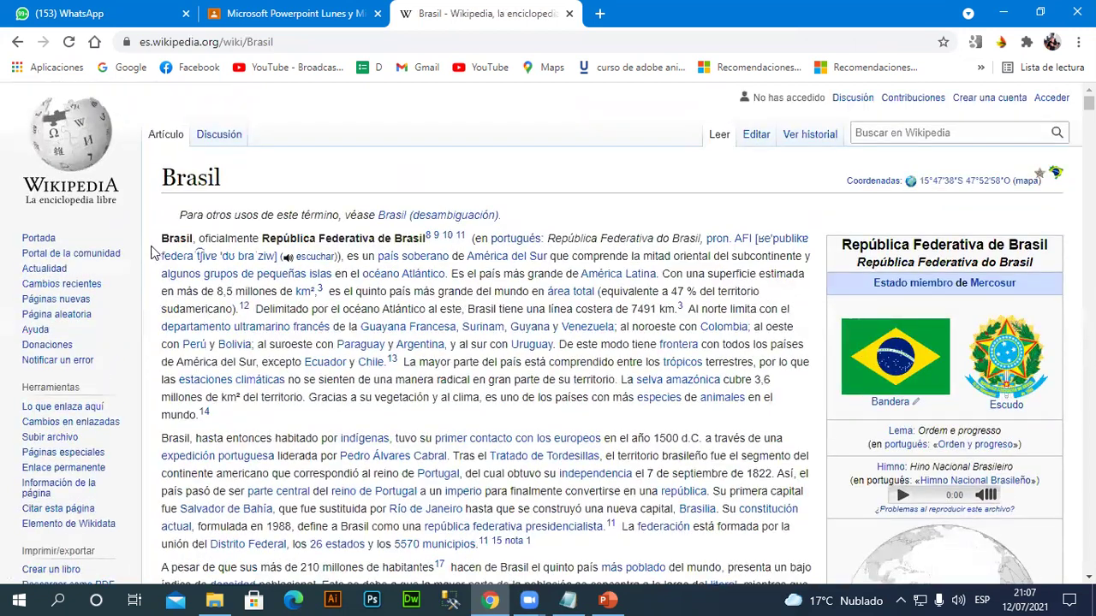
- Copy the article's opening paragraph with Copiar and return to PowerPoint
{"action": "mouse_move", "coordinate": [153, 238]}
{"action": "left_mouse_down"}
{"action": "mouse_move", "coordinate": [341, 406]}
{"action": "mouse_move", "coordinate": [336, 413]}
{"action": "left_mouse_up"}
{"action": "scroll", "coordinate": [419, 382], "scroll_direction": "down", "scroll_amount": 2}
{"action": "scroll", "coordinate": [445, 368], "scroll_direction": "up", "scroll_amount": 2}
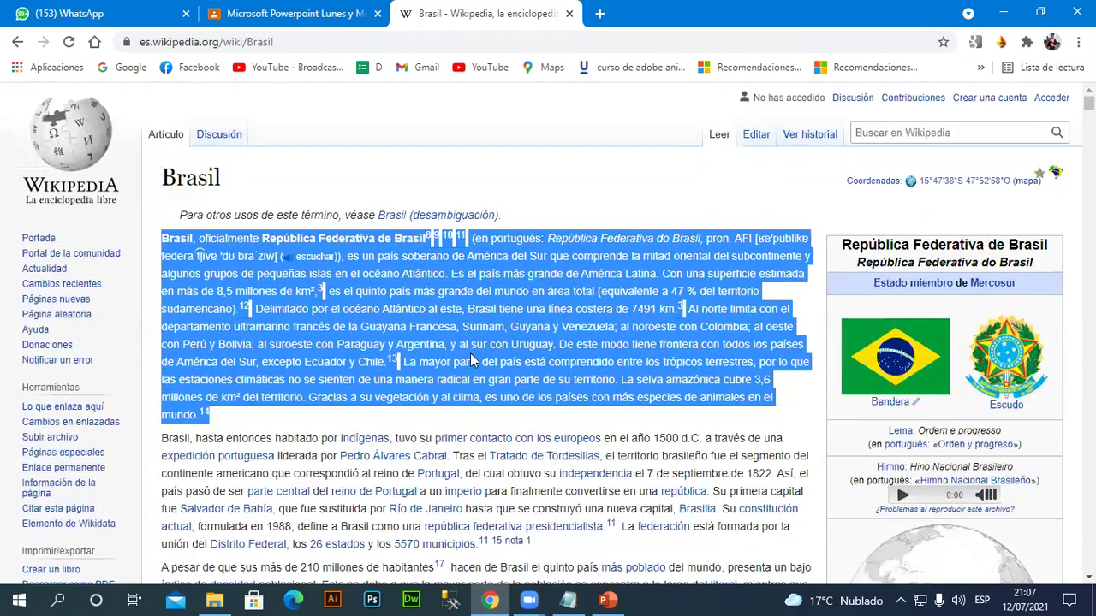
{"action": "right_click", "coordinate": [465, 328]}
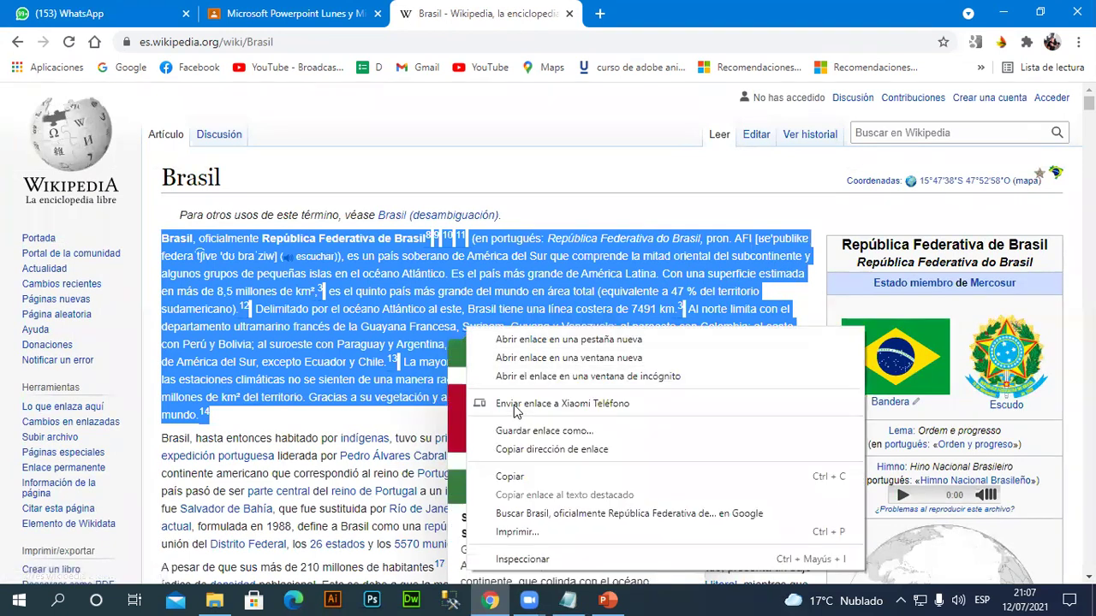
{"action": "left_click", "coordinate": [512, 477]}
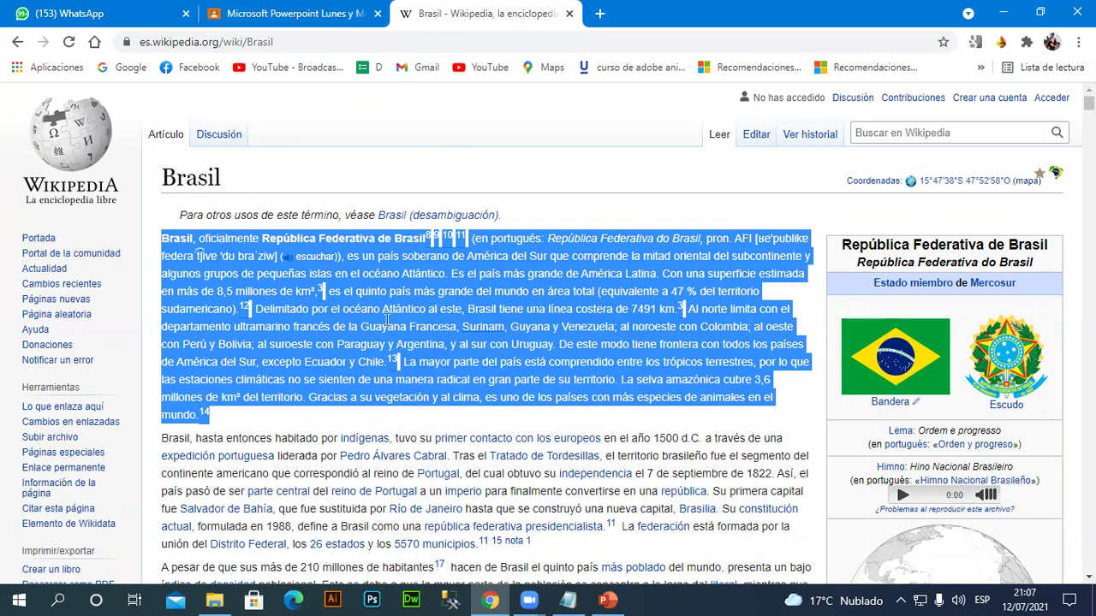
{"action": "key", "text": "alt+Tab"}
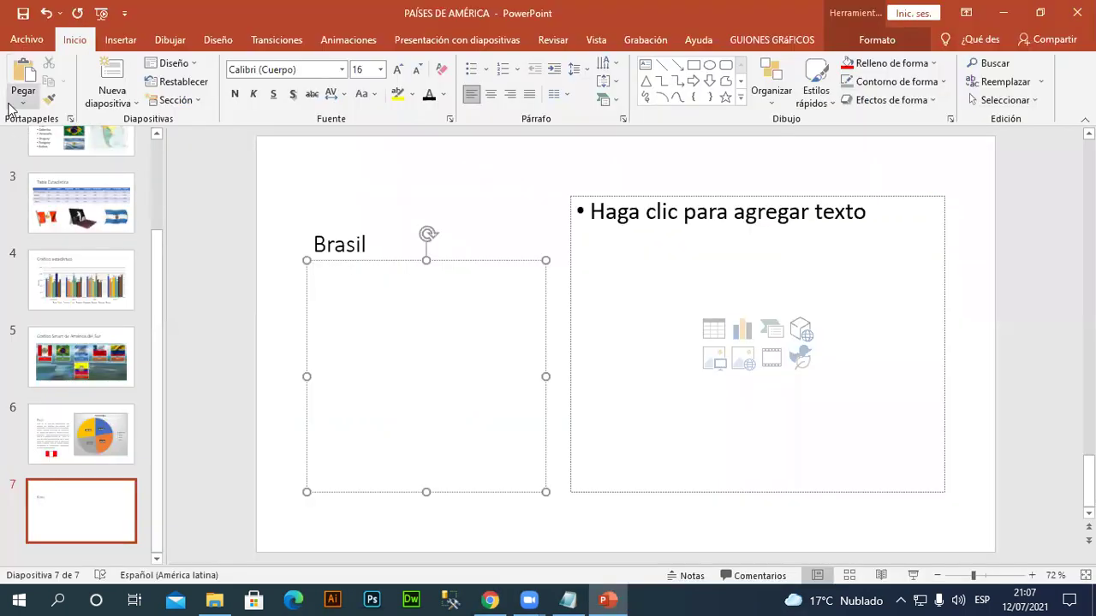
- Paste the Wikipedia text on the Brasil slide, then undo the resulting banner
{"action": "left_click", "coordinate": [17, 103]}
{"action": "left_click", "coordinate": [19, 141]}
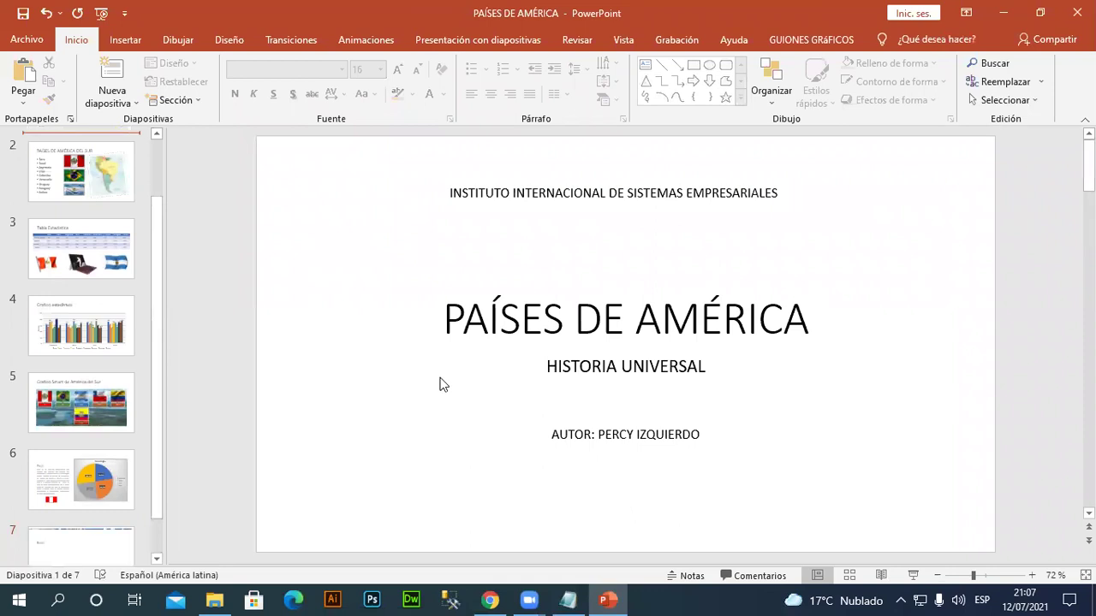
{"action": "left_click_drag", "start_coordinate": [162, 462], "coordinate": [144, 496]}
{"action": "left_click", "coordinate": [101, 528]}
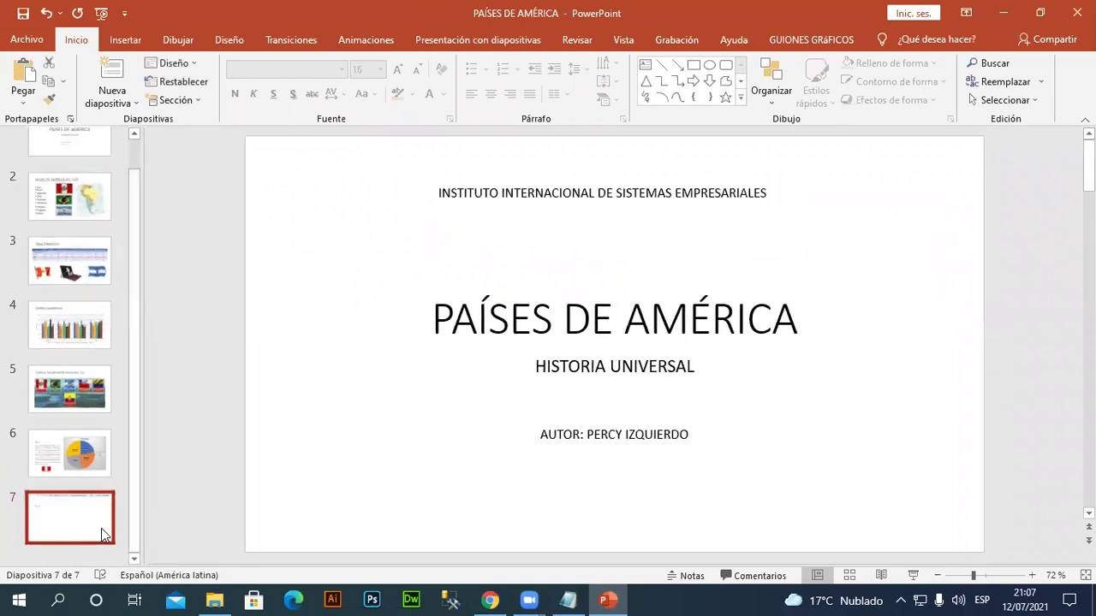
{"action": "left_click", "coordinate": [397, 378]}
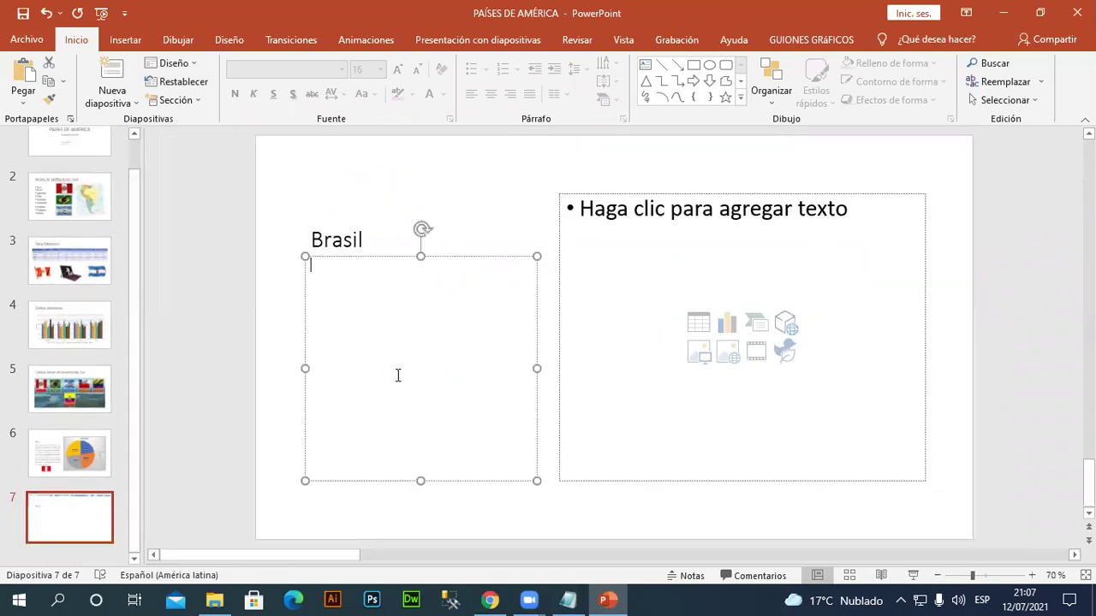
{"action": "left_click", "coordinate": [23, 102]}
{"action": "left_click", "coordinate": [34, 146]}
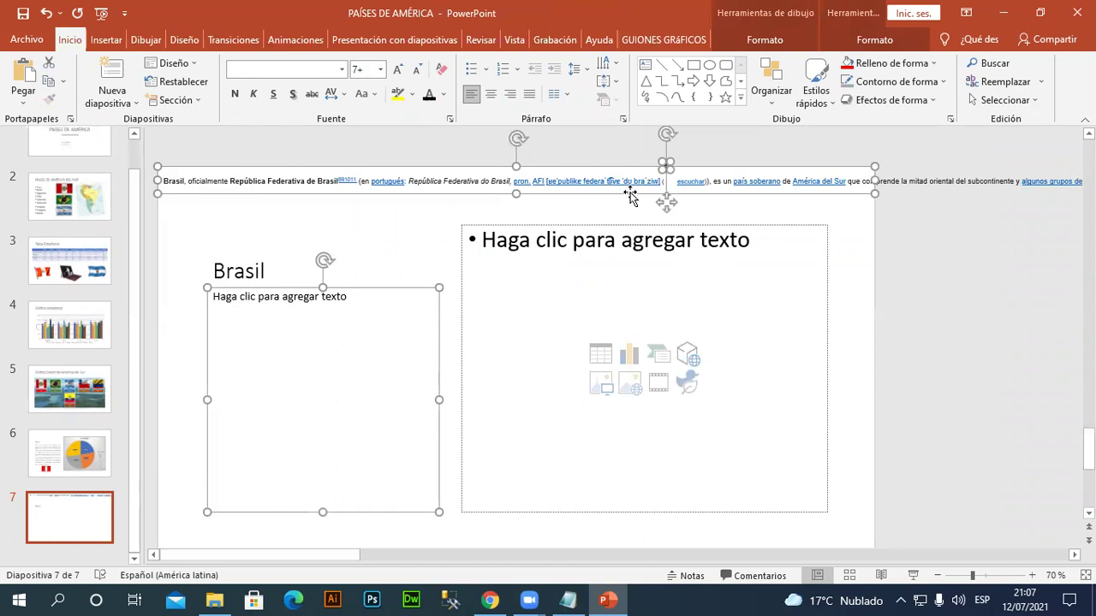
{"action": "mouse_move", "coordinate": [631, 194]}
{"action": "left_mouse_down"}
{"action": "mouse_move", "coordinate": [573, 226]}
{"action": "mouse_move", "coordinate": [594, 192]}
{"action": "left_mouse_up"}
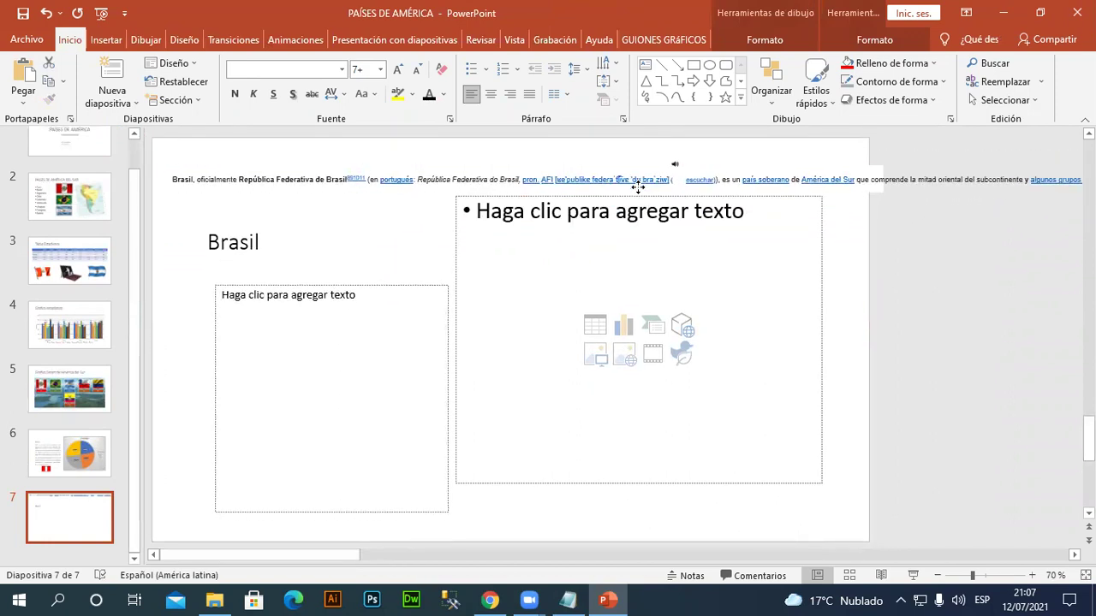
{"action": "key", "text": "ctrl+z"}
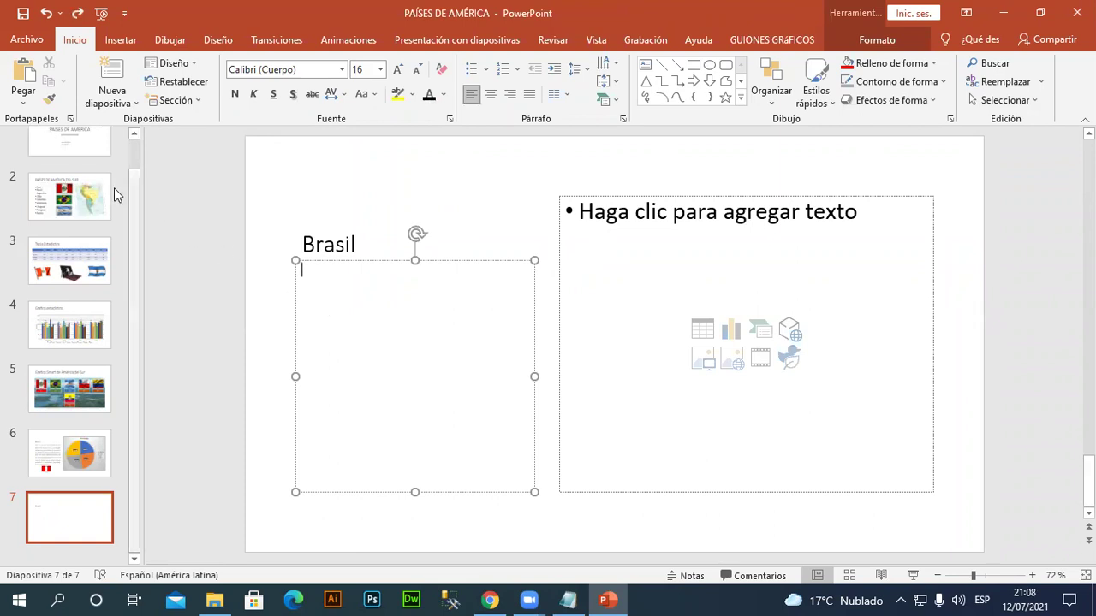
- Retry and undo the banner paste, then bring up paste options in the empty left placeholder
{"action": "left_click", "coordinate": [23, 98]}
{"action": "left_click", "coordinate": [47, 144]}
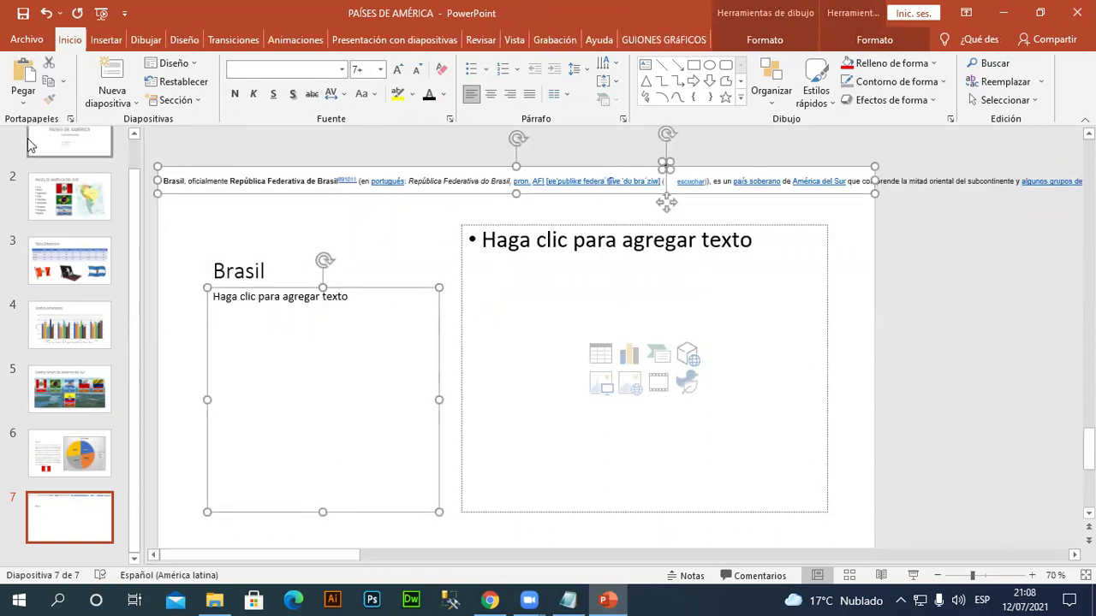
{"action": "key", "text": "ctrl+z"}
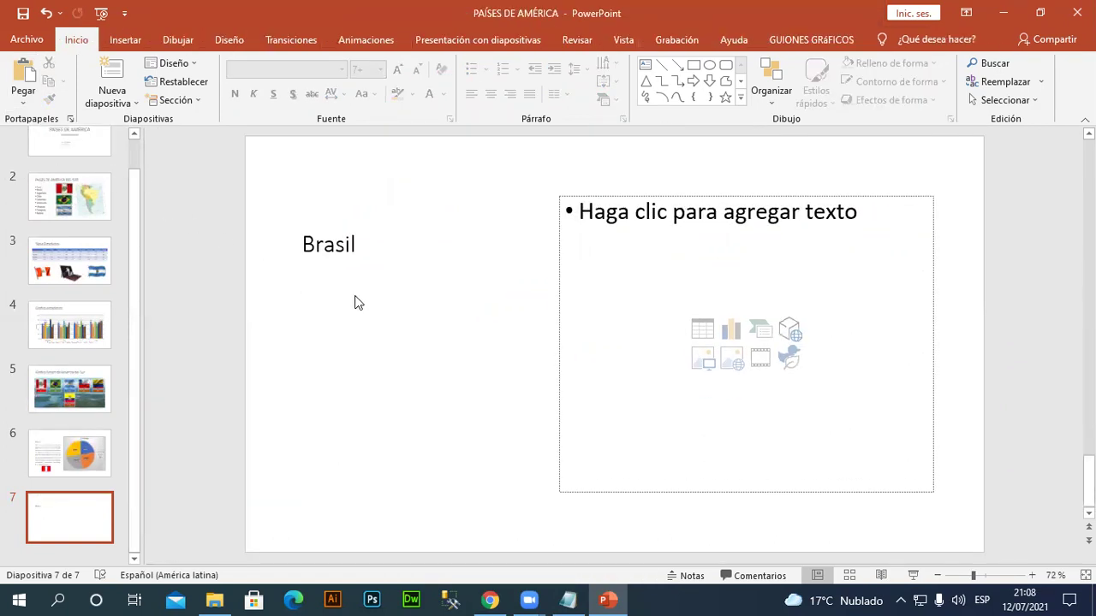
{"action": "key", "text": "ctrl+y"}
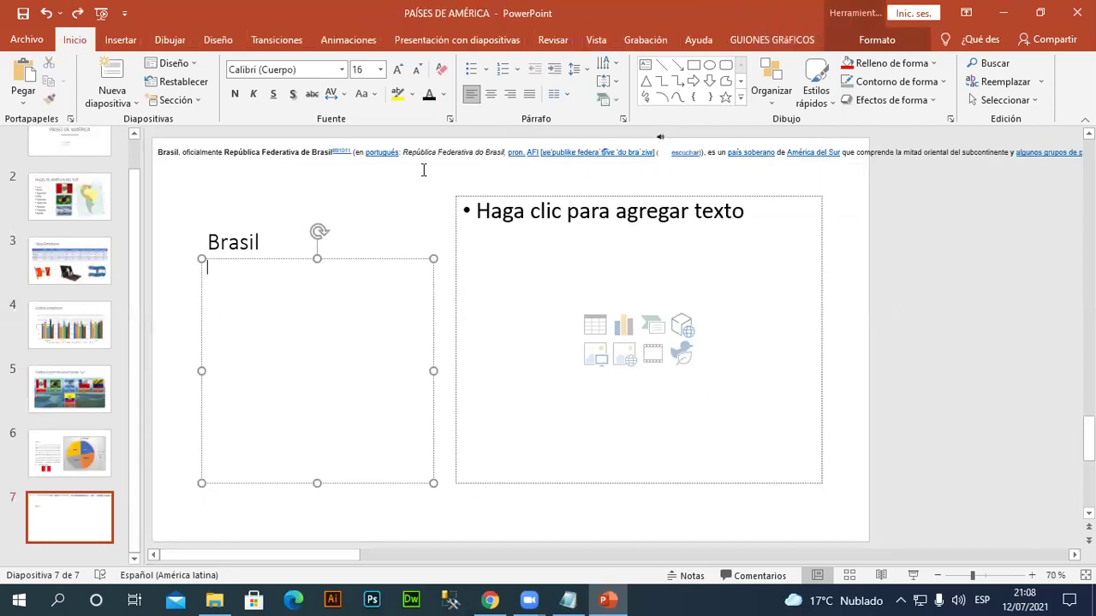
{"action": "left_click", "coordinate": [454, 159]}
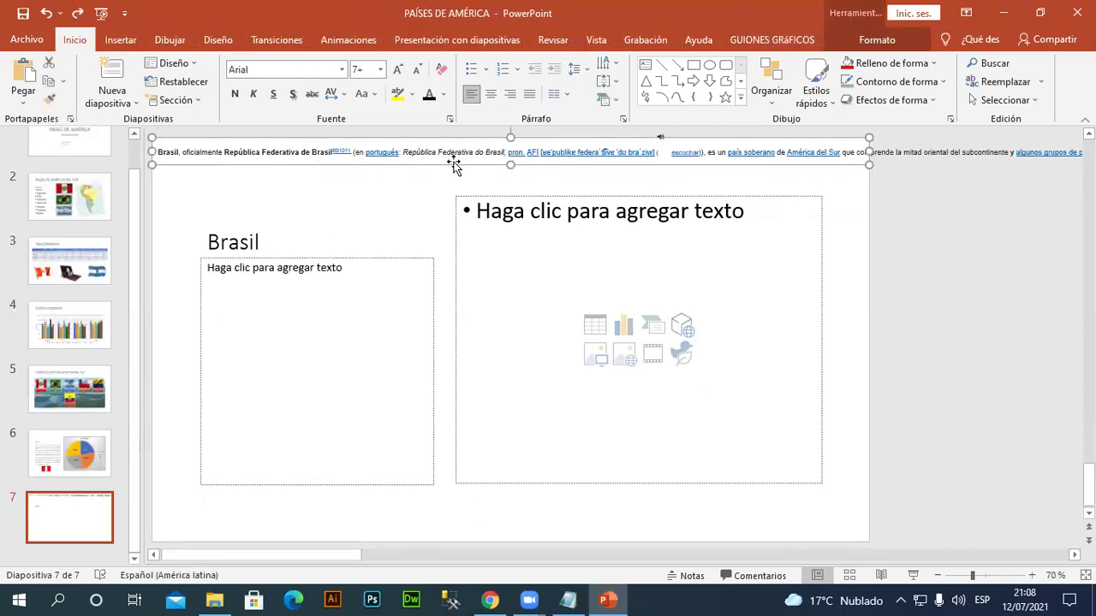
{"action": "key", "text": "ctrl+z"}
{"action": "left_click", "coordinate": [406, 312]}
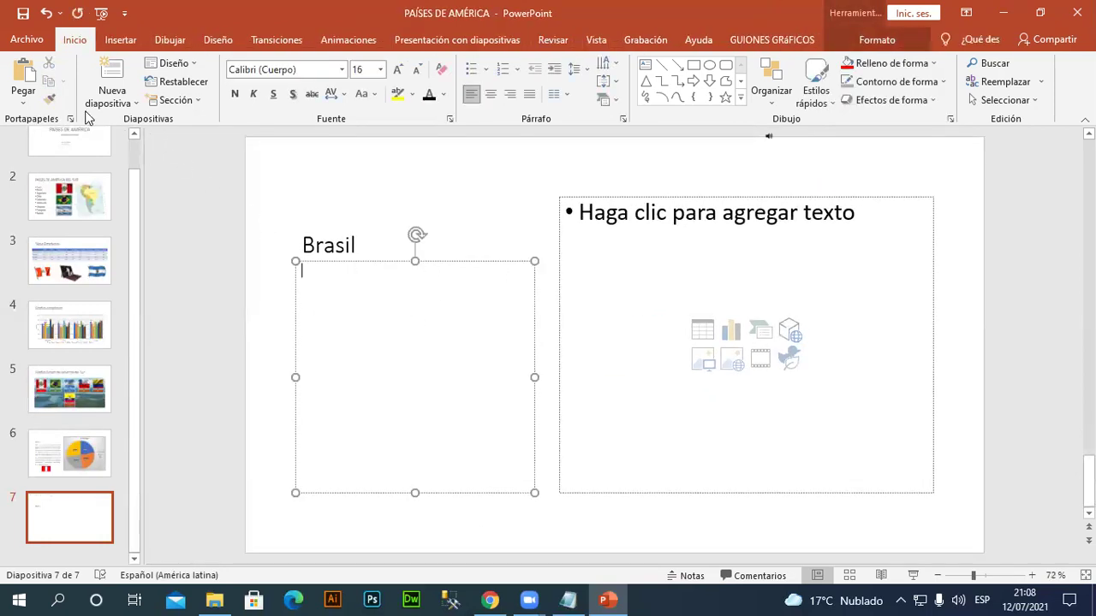
{"action": "left_click", "coordinate": [23, 95]}
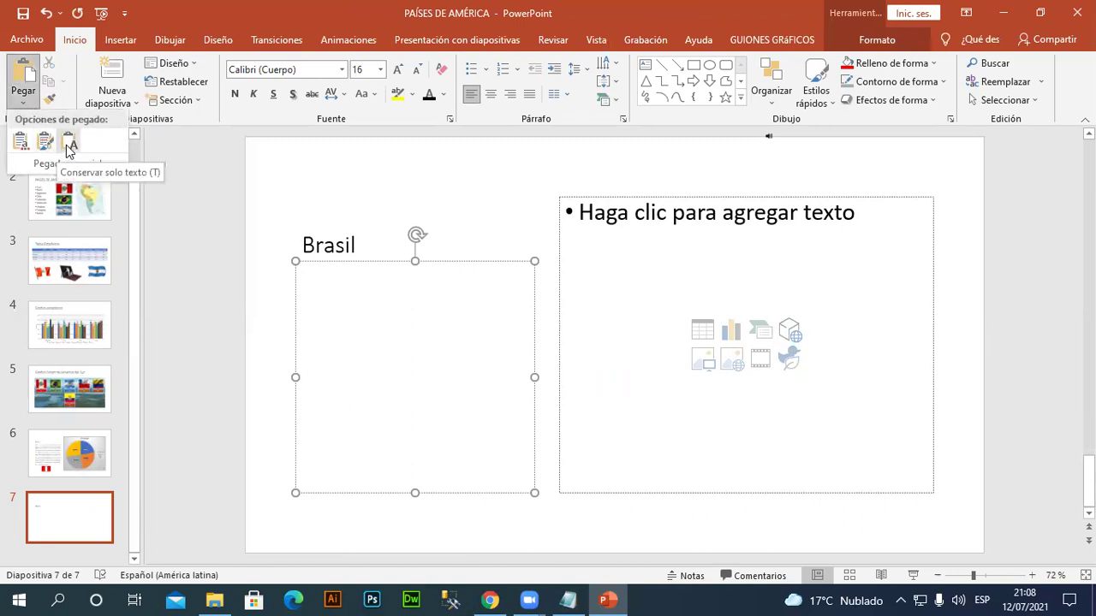
- Paste the text as plain text and delete the sentences after '7491 km.' plus footnote 3
{"action": "left_click", "coordinate": [70, 147]}
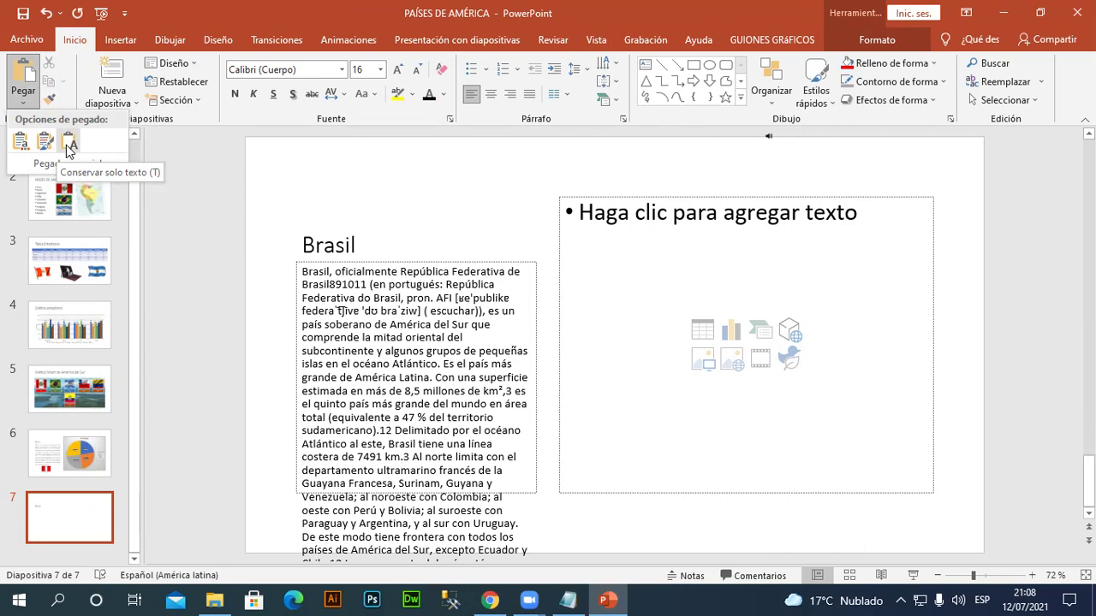
{"action": "left_click", "coordinate": [70, 147]}
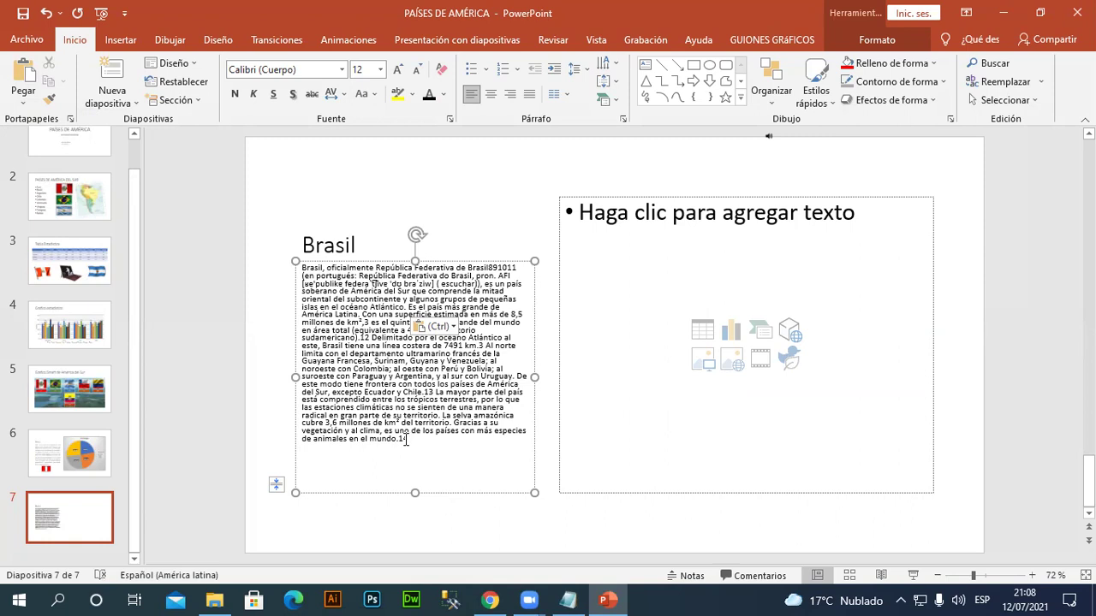
{"action": "left_click_drag", "start_coordinate": [435, 392], "coordinate": [425, 481]}
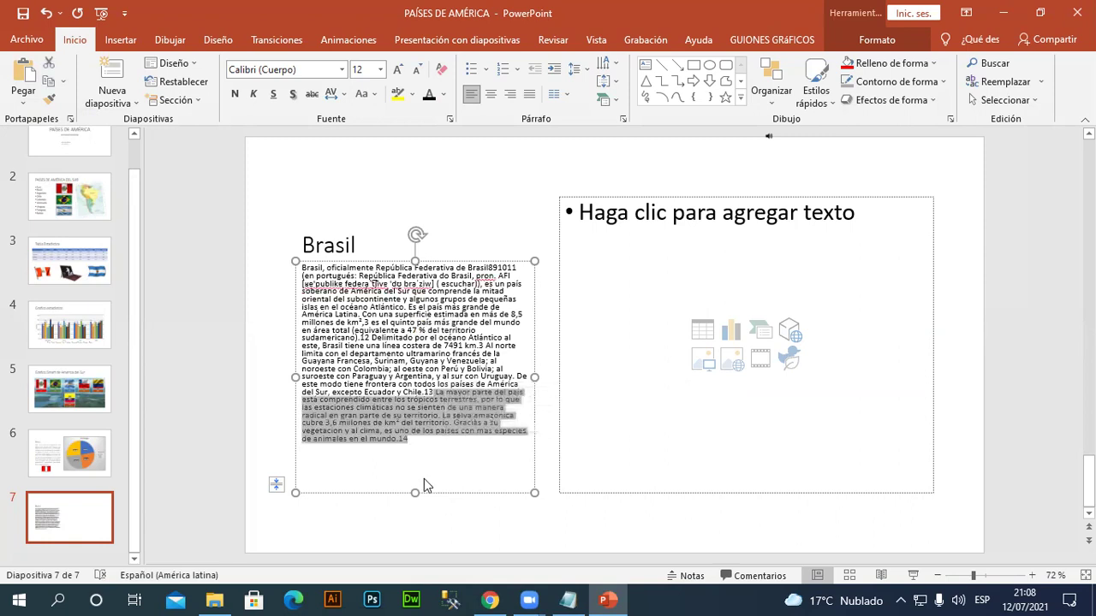
{"action": "key", "text": "Delete"}
{"action": "left_click", "coordinate": [428, 395]}
{"action": "key", "text": "BackSpace"}
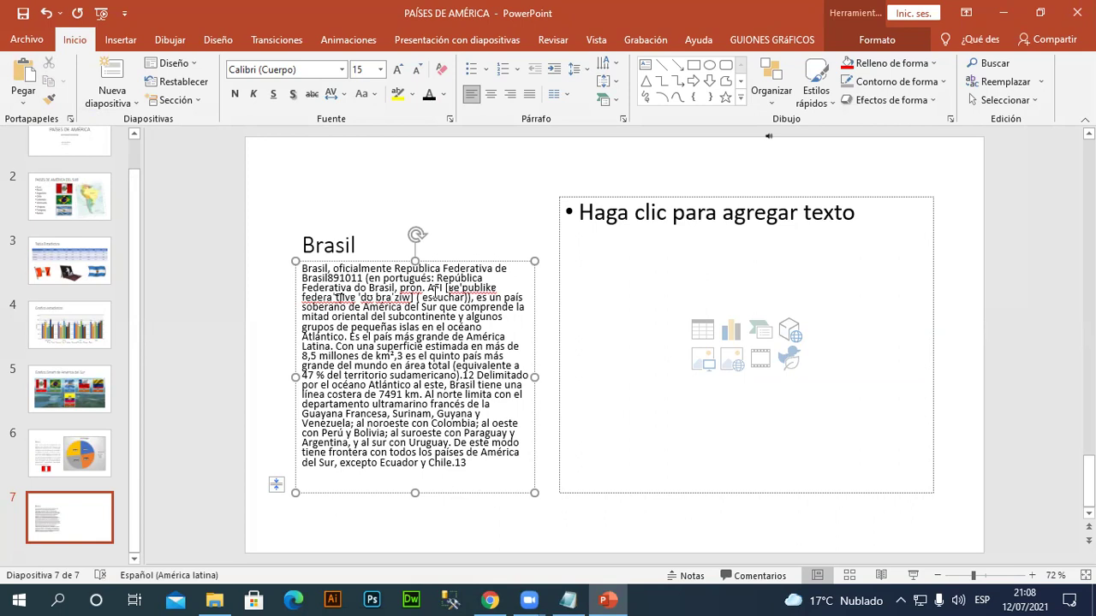
- Delete the AFI pronunciation fragments and the footnote number after 'Chile'
{"action": "left_click_drag", "start_coordinate": [499, 288], "coordinate": [446, 288]}
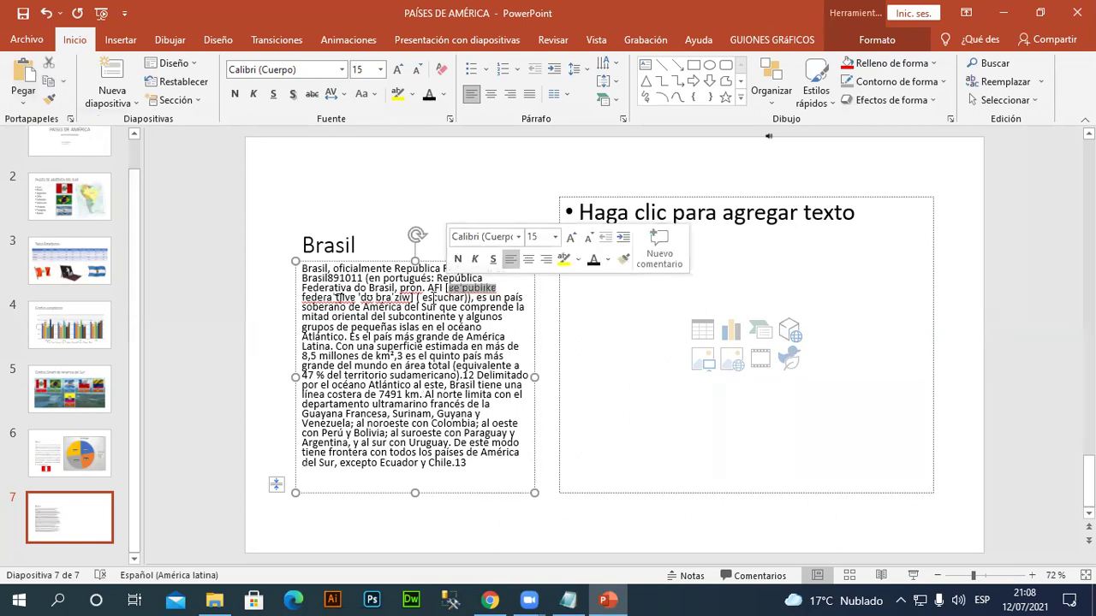
{"action": "key", "text": "Delete"}
{"action": "left_click_drag", "start_coordinate": [347, 298], "coordinate": [291, 300]}
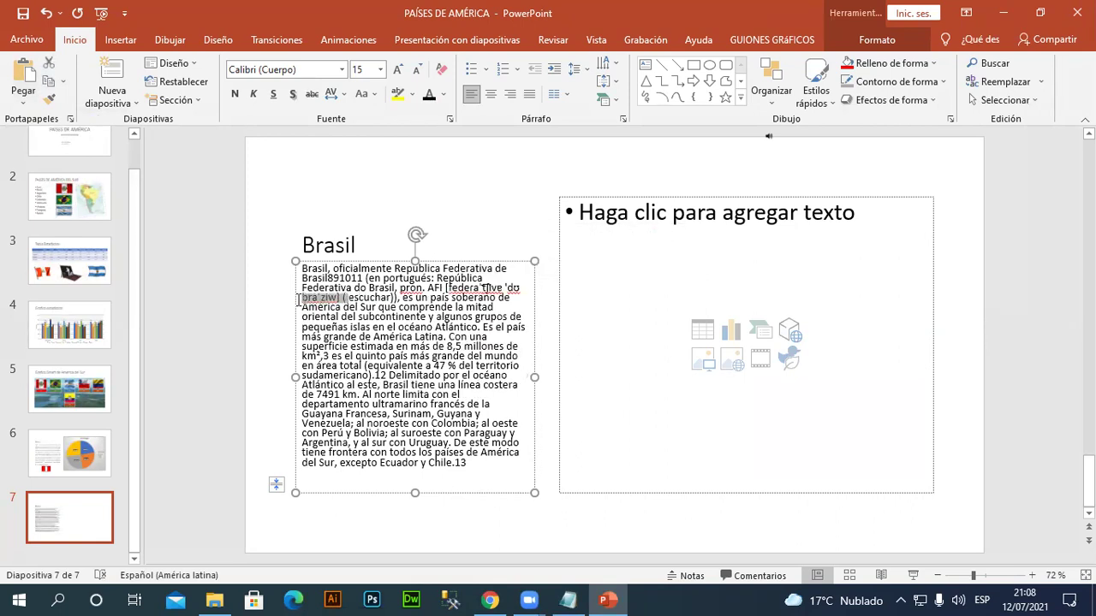
{"action": "key", "text": "Delete"}
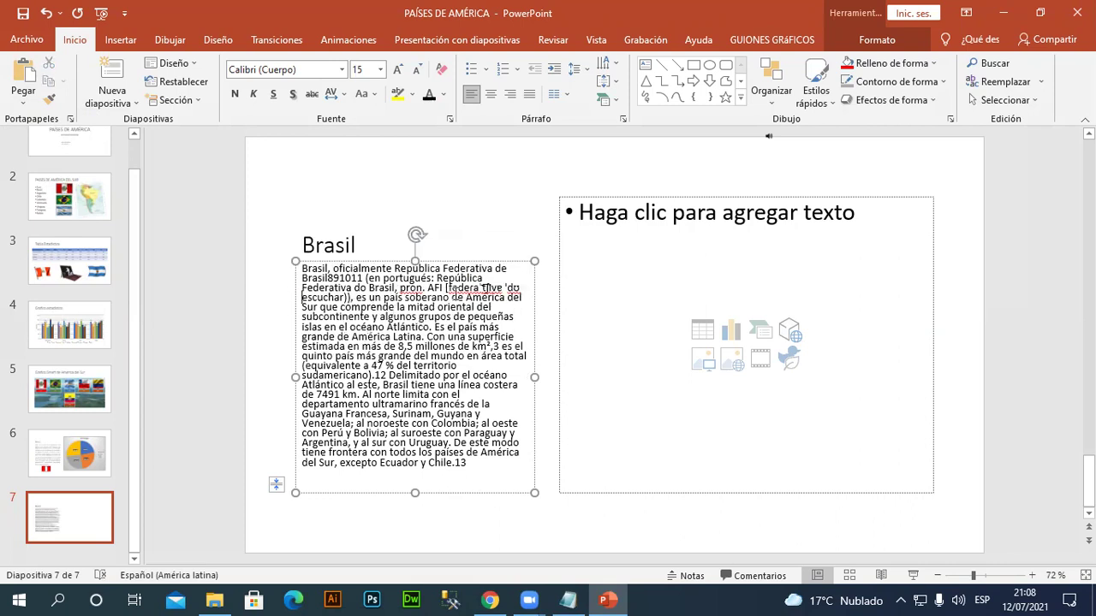
{"action": "left_click_drag", "start_coordinate": [446, 288], "coordinate": [524, 291]}
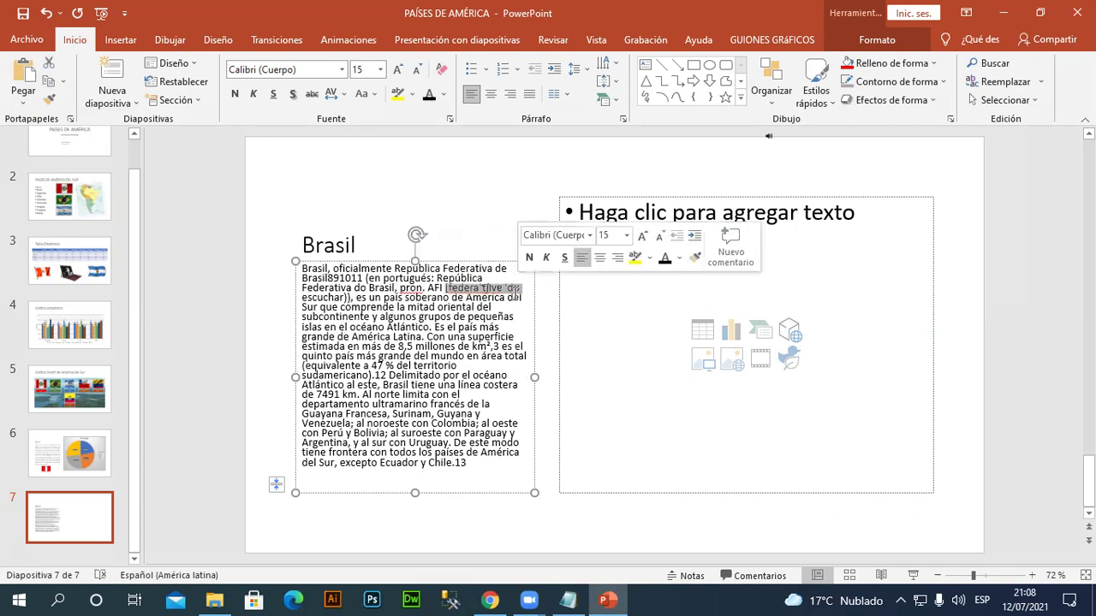
{"action": "key", "text": "Delete"}
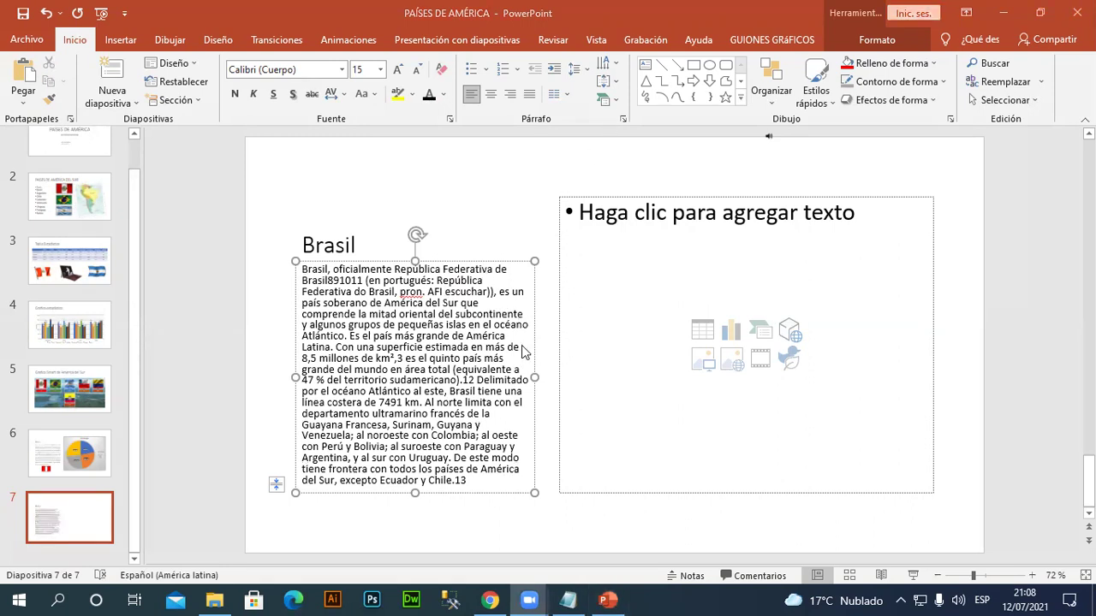
{"action": "left_click", "coordinate": [475, 486]}
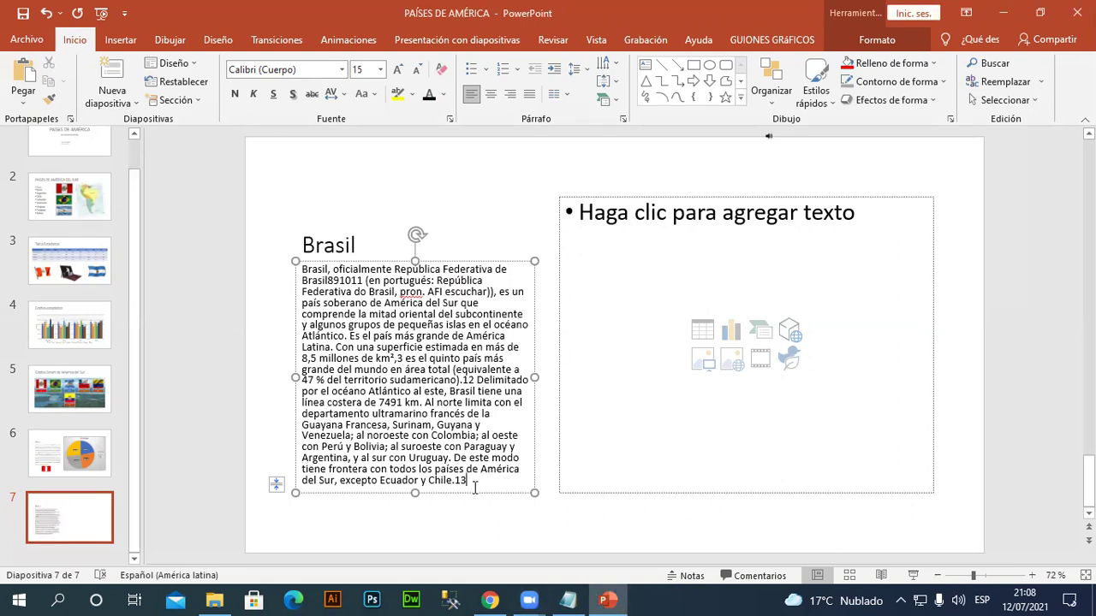
{"action": "key", "text": "BackSpace"}
{"action": "key", "text": "BackSpace"}
- Apply Justificar alignment to the Brasil description text box
{"action": "left_click", "coordinate": [528, 95]}
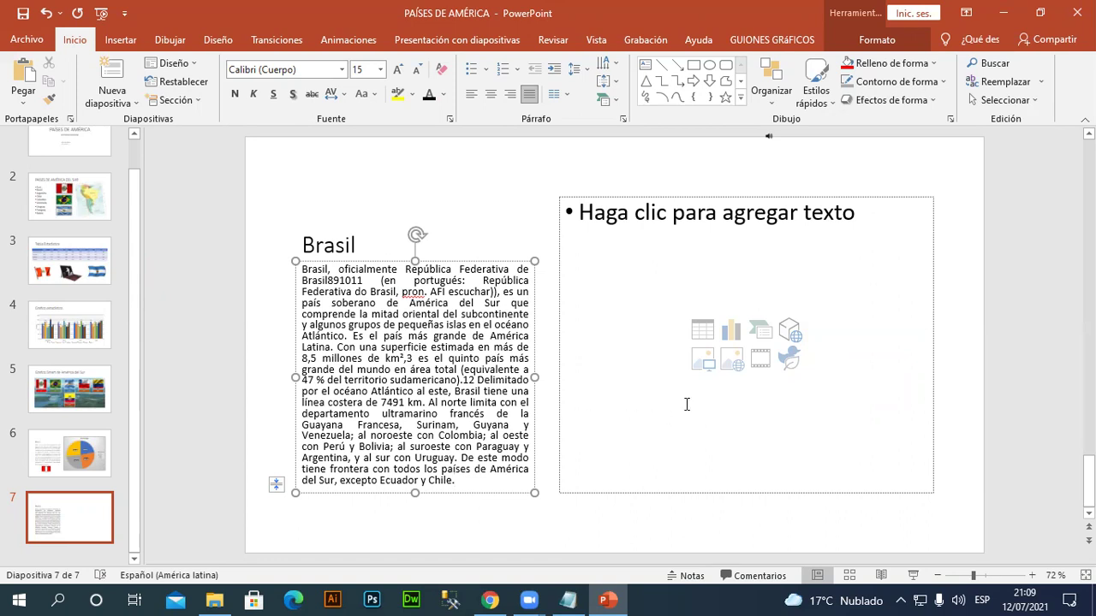
- Insert a Circular pie chart on the Brasil slide with series header 'Tecnologia'
{"action": "left_click", "coordinate": [730, 337]}
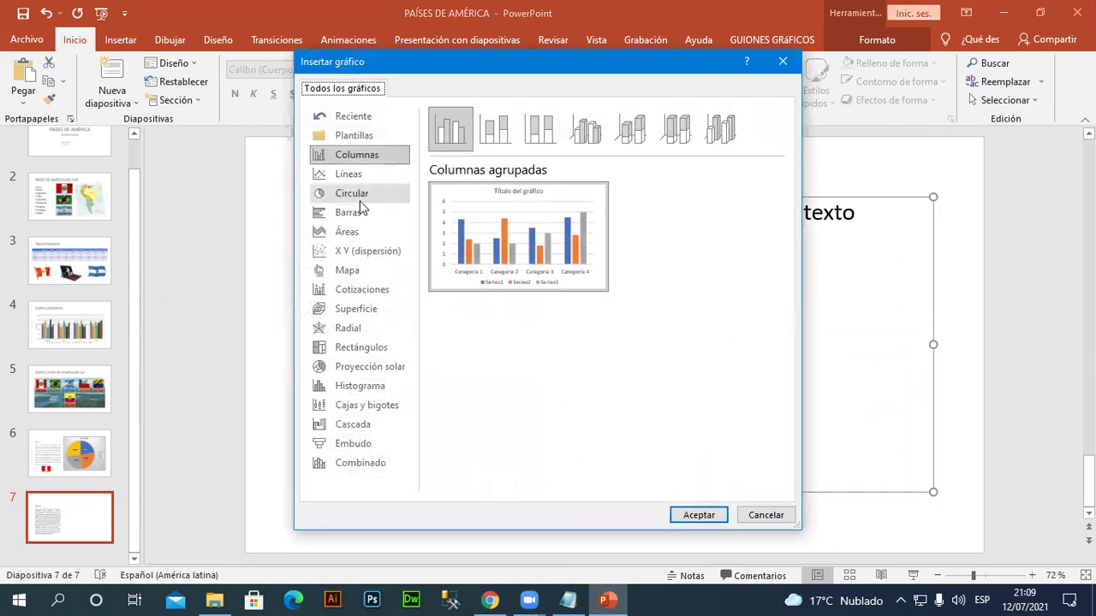
{"action": "left_click", "coordinate": [358, 198]}
{"action": "mouse_move", "coordinate": [518, 236]}
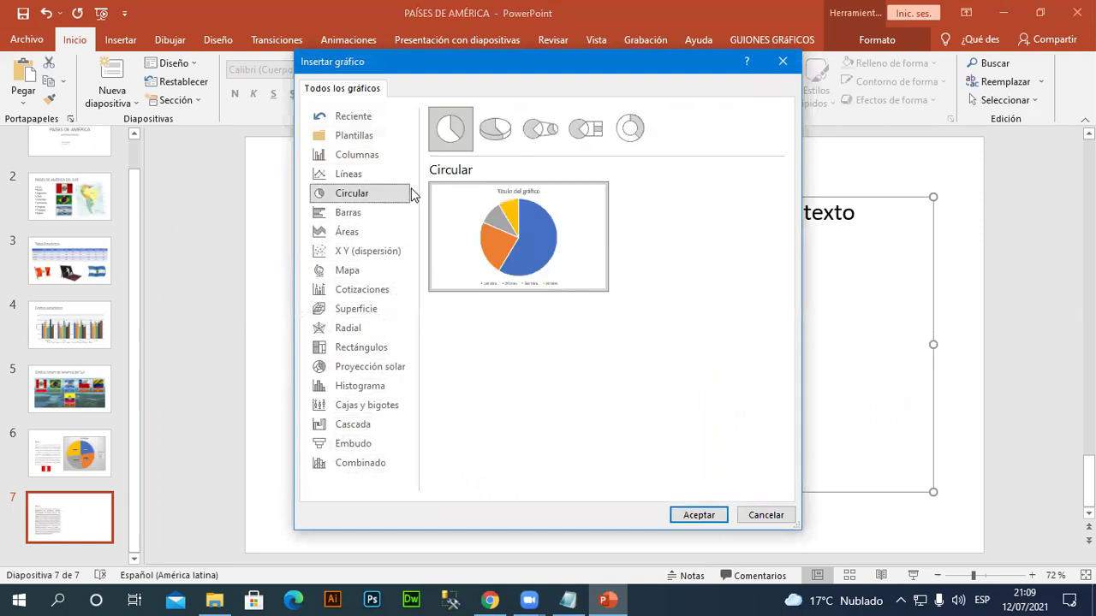
{"action": "left_click", "coordinate": [698, 515]}
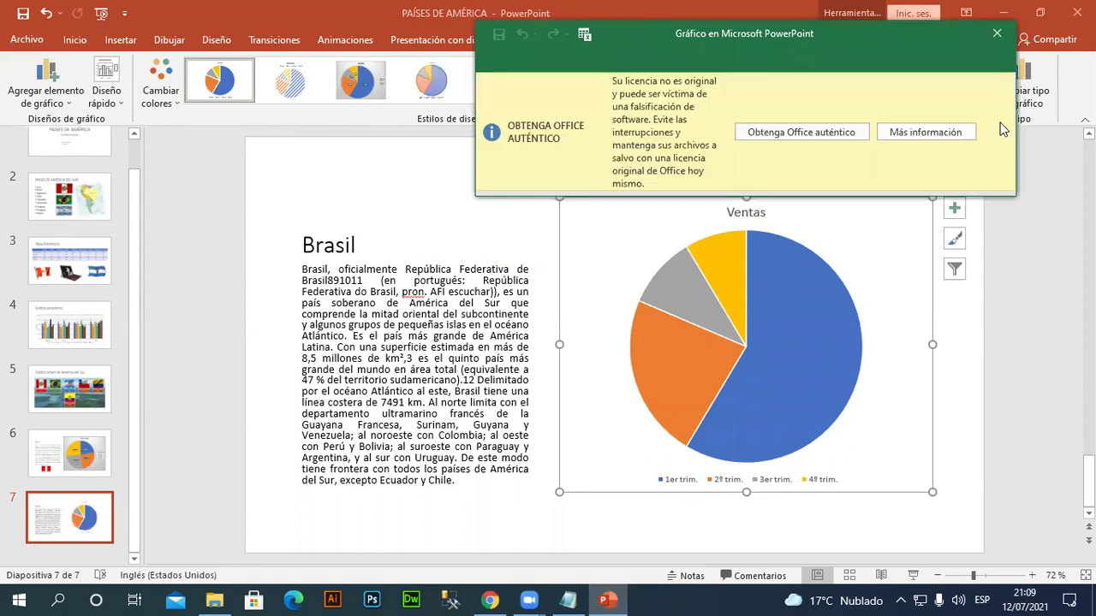
{"action": "left_click", "coordinate": [1002, 134]}
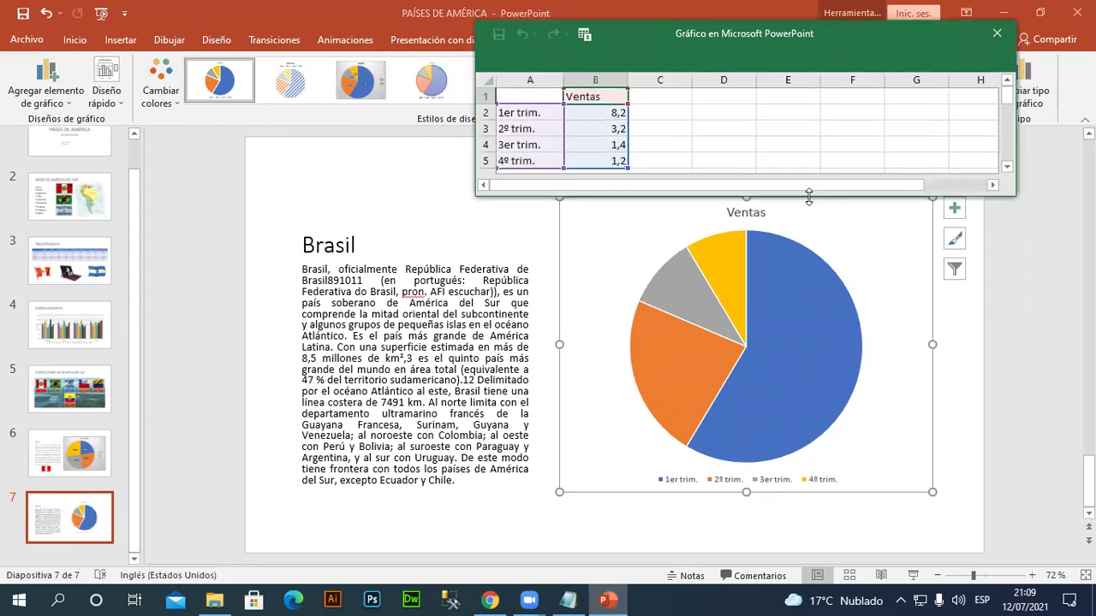
{"action": "left_click_drag", "start_coordinate": [809, 197], "coordinate": [807, 246]}
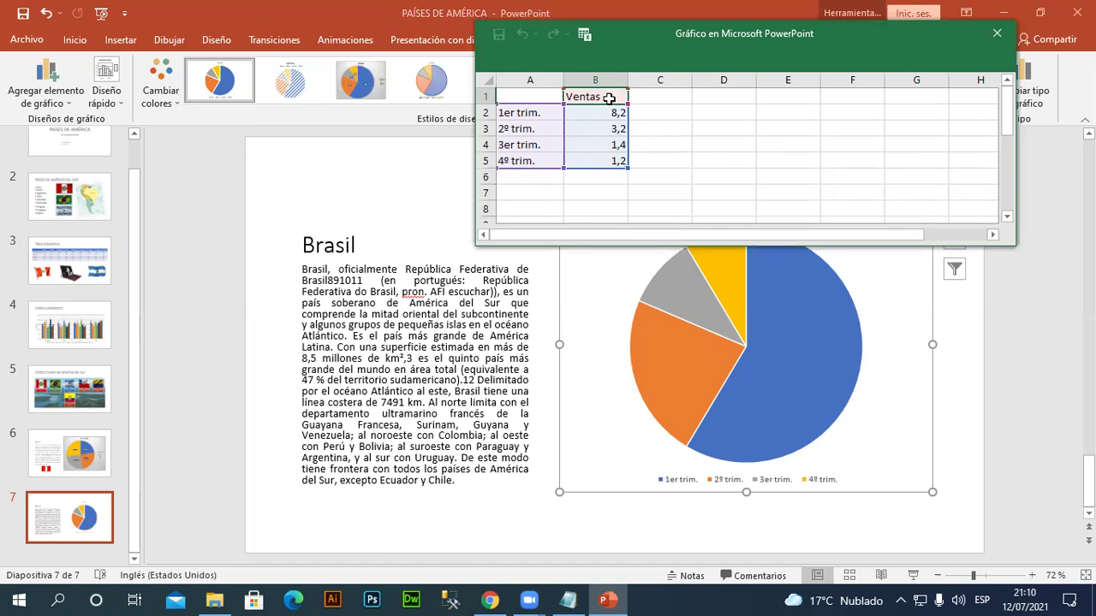
{"action": "type", "text": "Te"}
{"action": "type", "text": "ologi"}
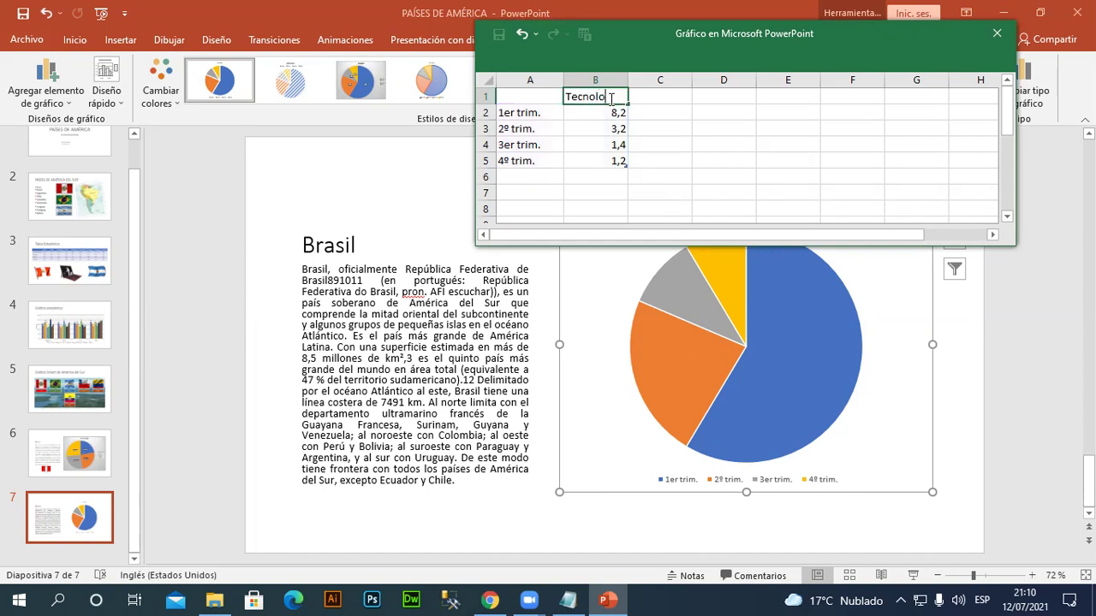
{"action": "left_click", "coordinate": [518, 112]}
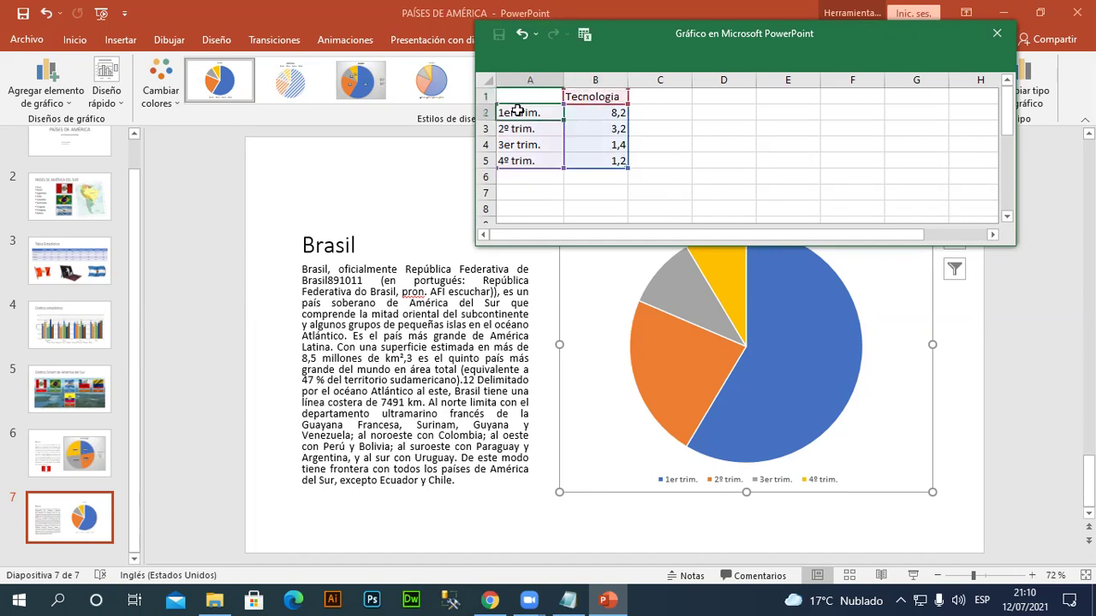
{"action": "left_click", "coordinate": [73, 267]}
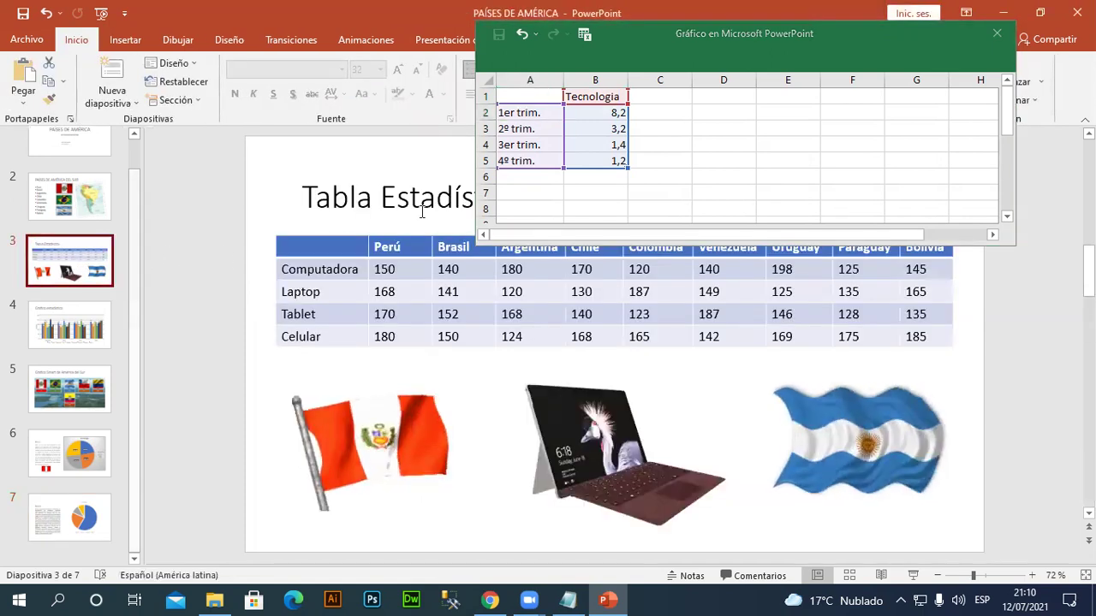
- Rename the chart categories to Computadora, Laptop, Tablet and Celular, widening column A
{"action": "left_click", "coordinate": [547, 110]}
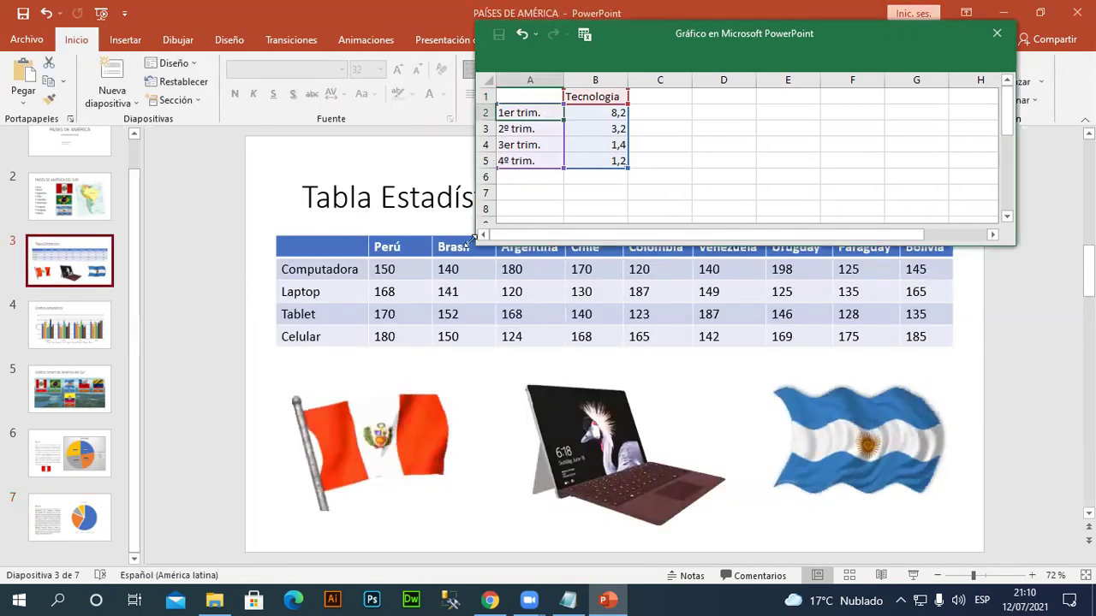
{"action": "type", "text": "C"}
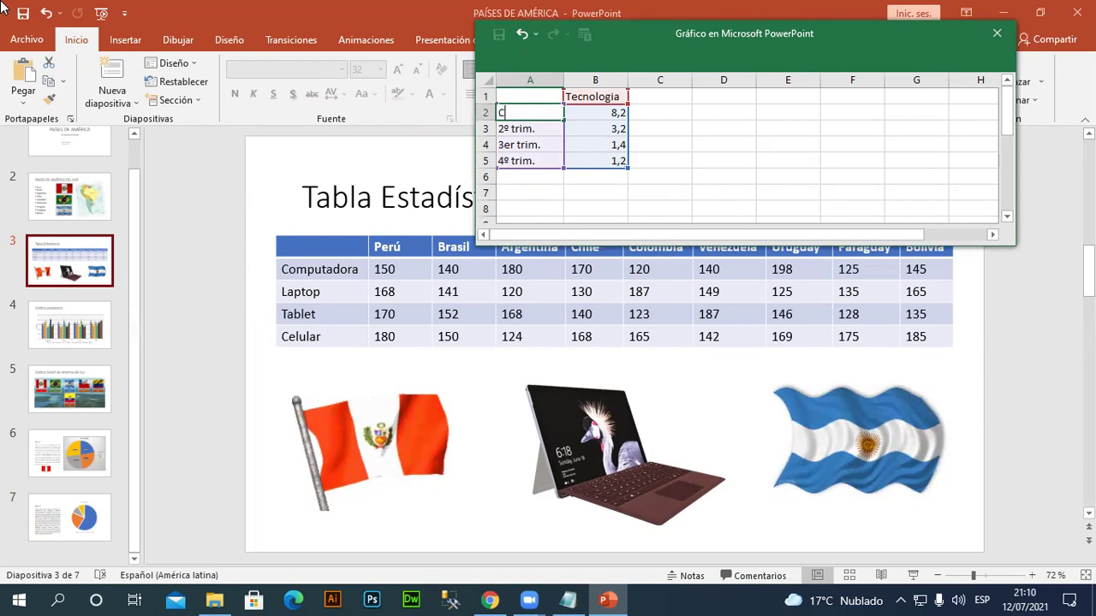
{"action": "type", "text": "omputadora"}
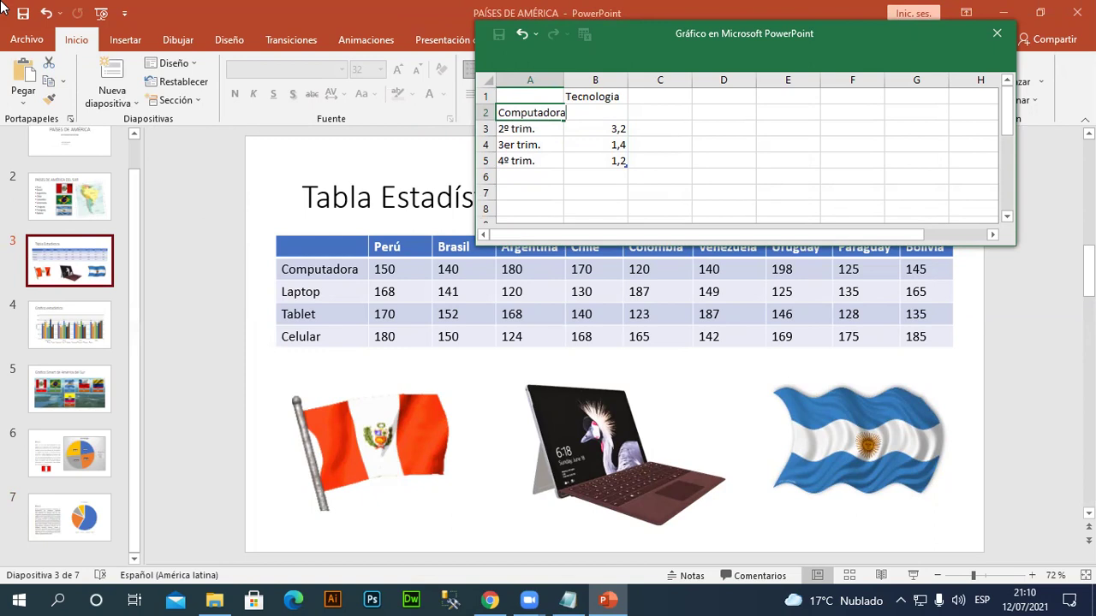
{"action": "left_click", "coordinate": [516, 135]}
{"action": "type", "text": "Laptop"}
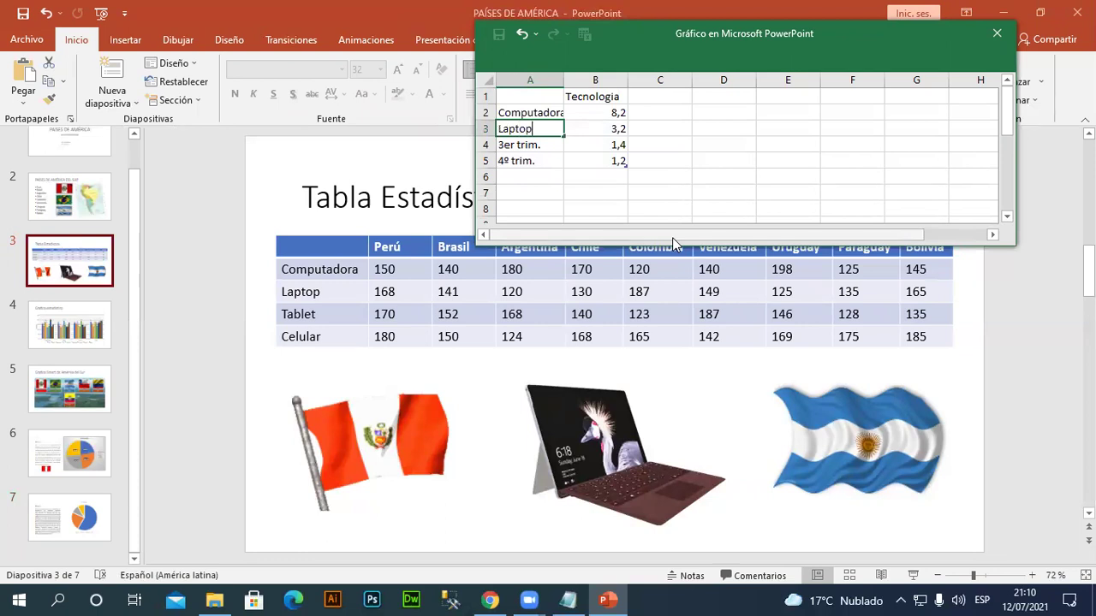
{"action": "key", "text": "Return"}
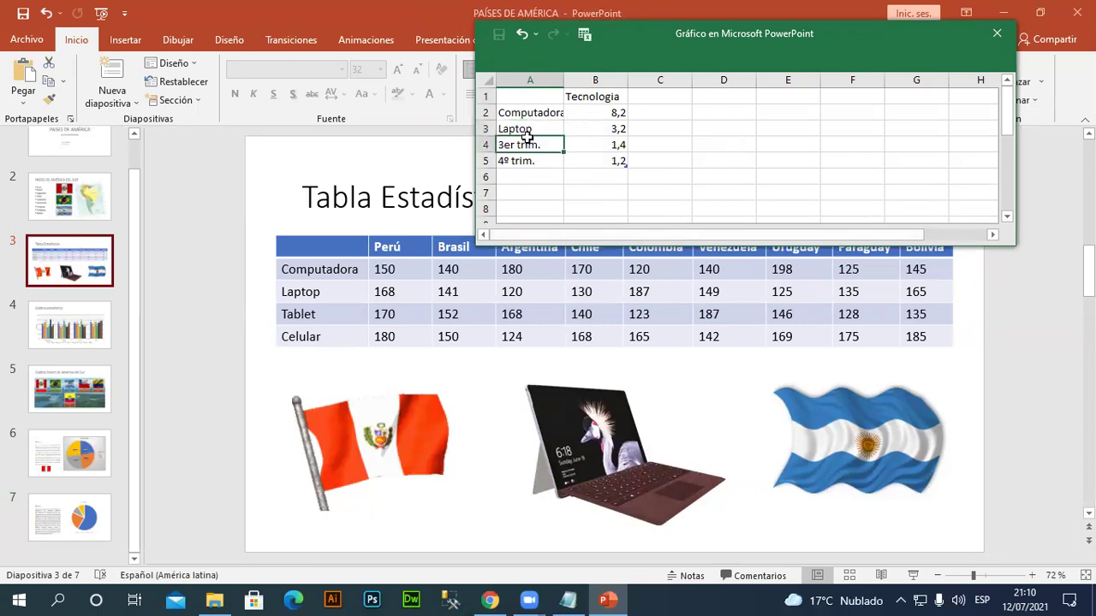
{"action": "type", "text": "Tablet"}
{"action": "key", "text": "Return"}
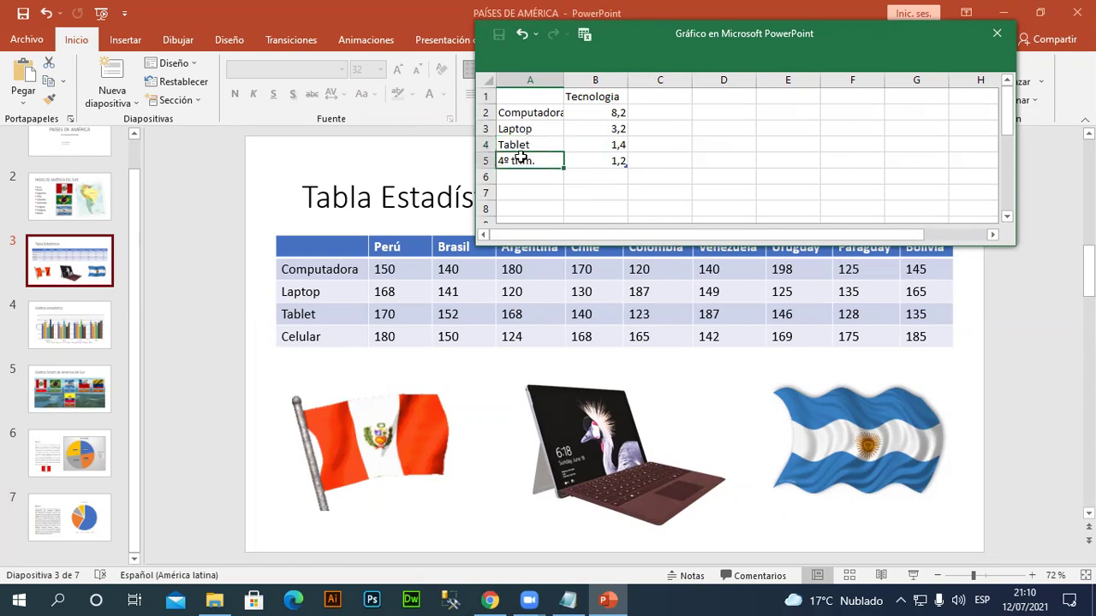
{"action": "type", "text": "Celular"}
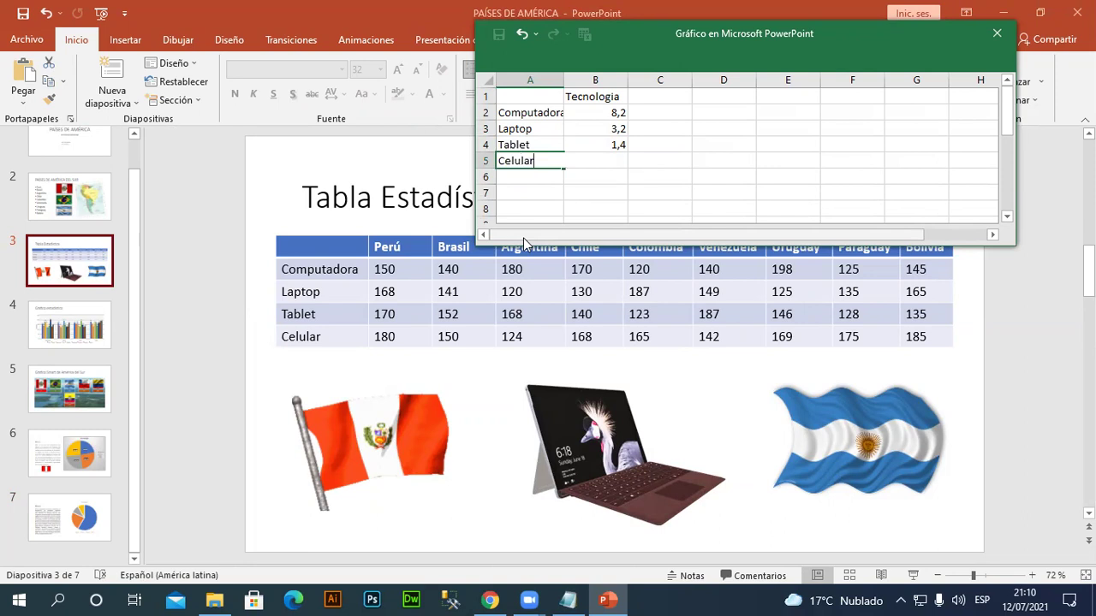
{"action": "left_click", "coordinate": [599, 191]}
{"action": "left_click_drag", "start_coordinate": [563, 80], "coordinate": [574, 79]}
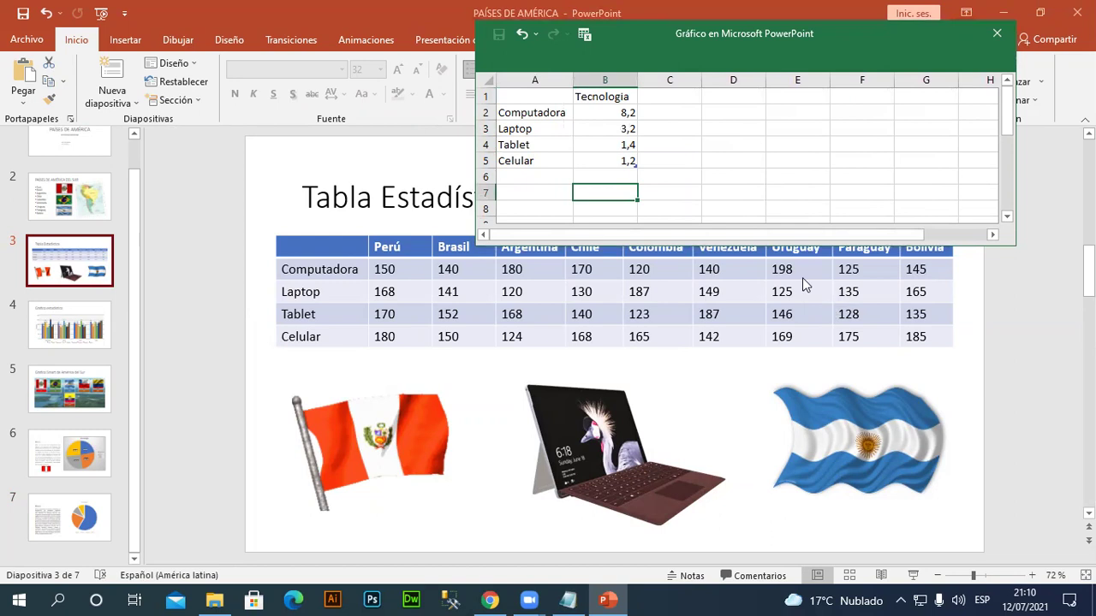
- Enter values 140, 141, 152 and 150 in cells B2:B5
{"action": "left_click", "coordinate": [623, 114]}
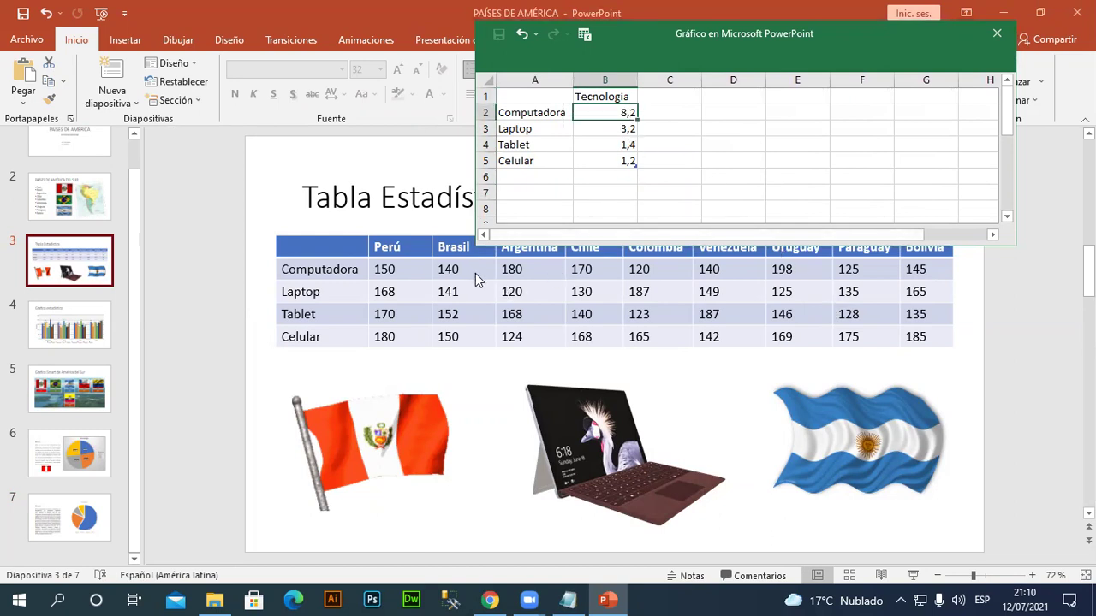
{"action": "type", "text": "140"}
{"action": "left_click", "coordinate": [599, 129]}
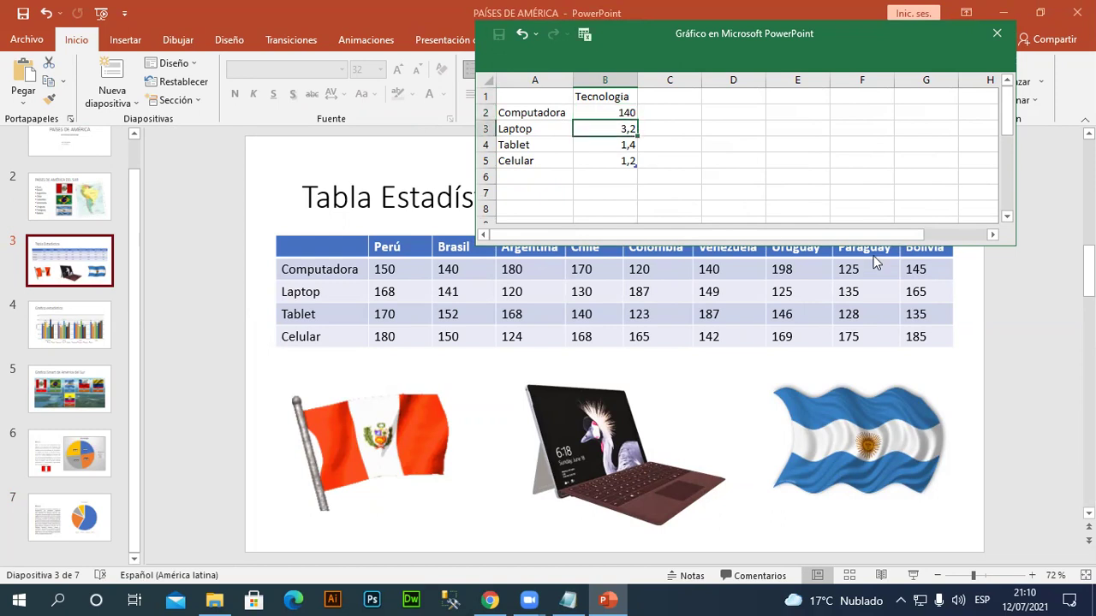
{"action": "type", "text": "14"}
{"action": "type", "text": "1"}
{"action": "left_click", "coordinate": [608, 146]}
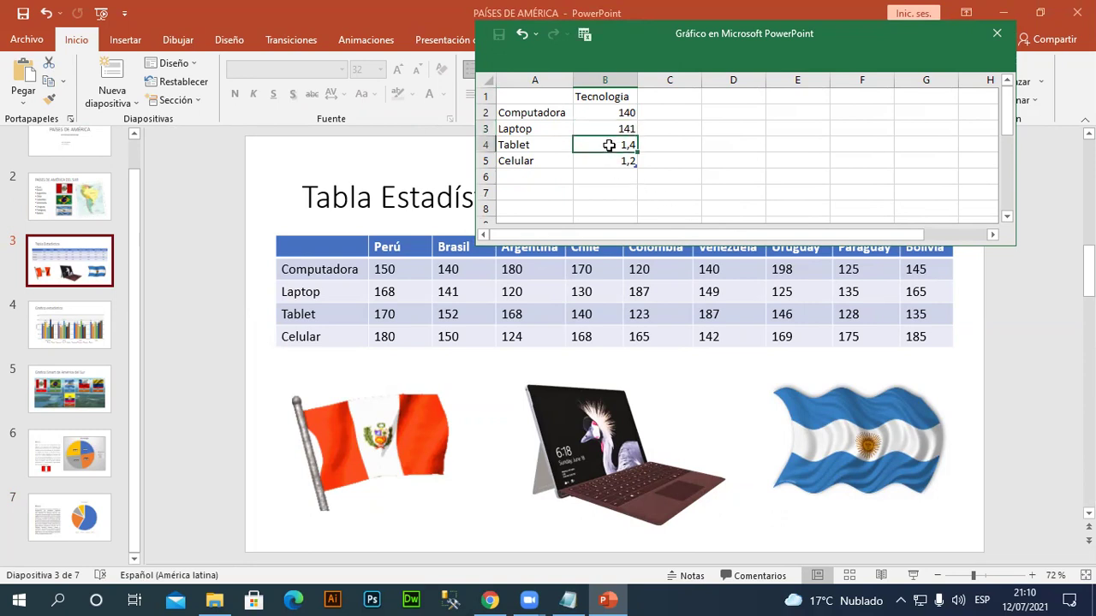
{"action": "type", "text": "152"}
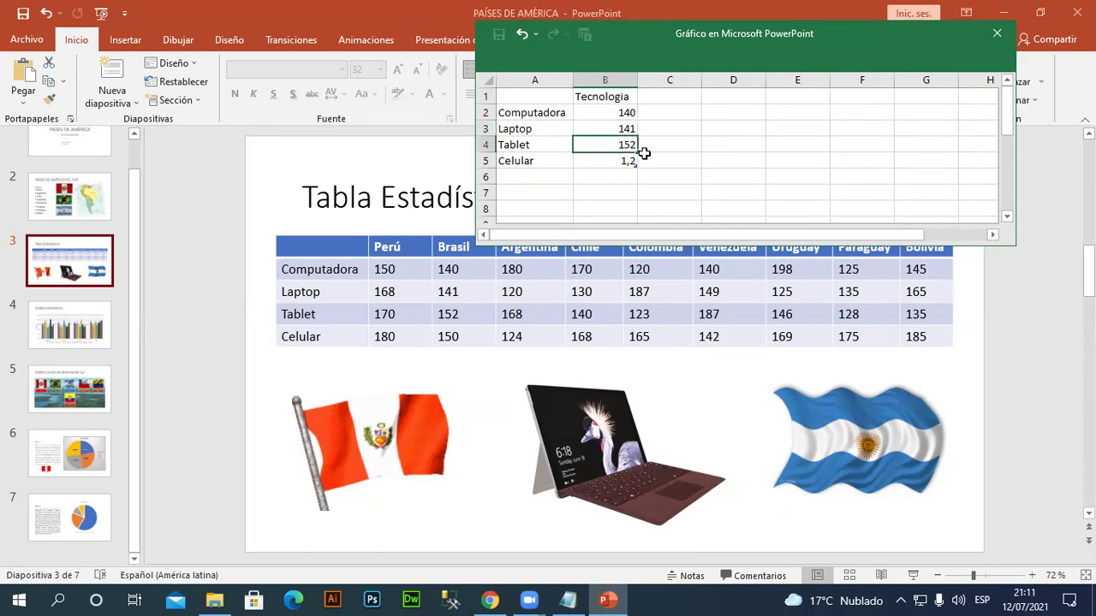
{"action": "left_click", "coordinate": [600, 155]}
{"action": "type", "text": "150"}
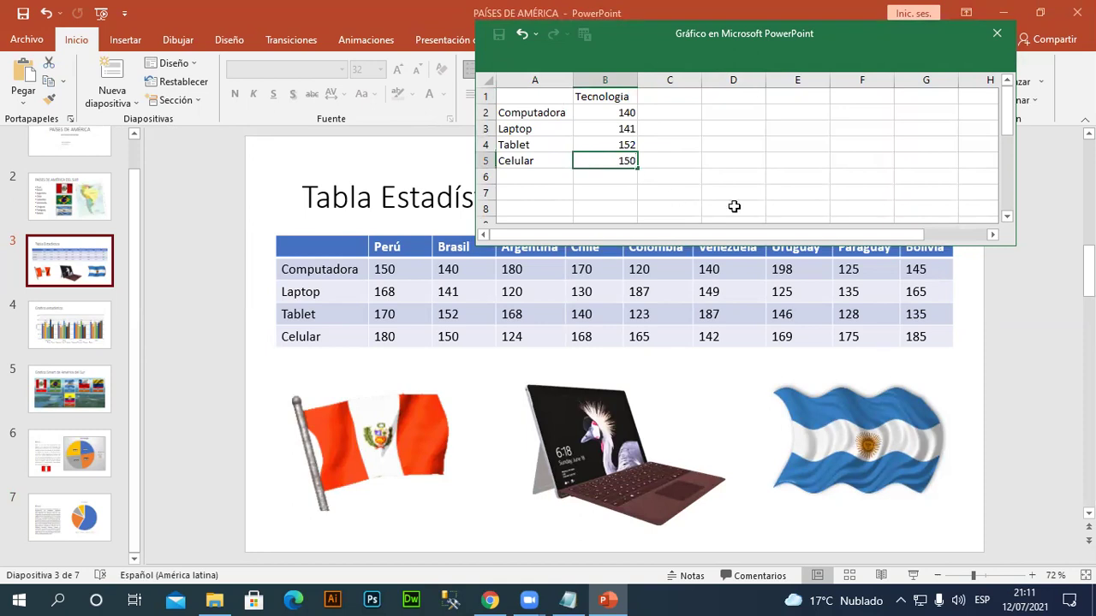
{"action": "left_click", "coordinate": [747, 177]}
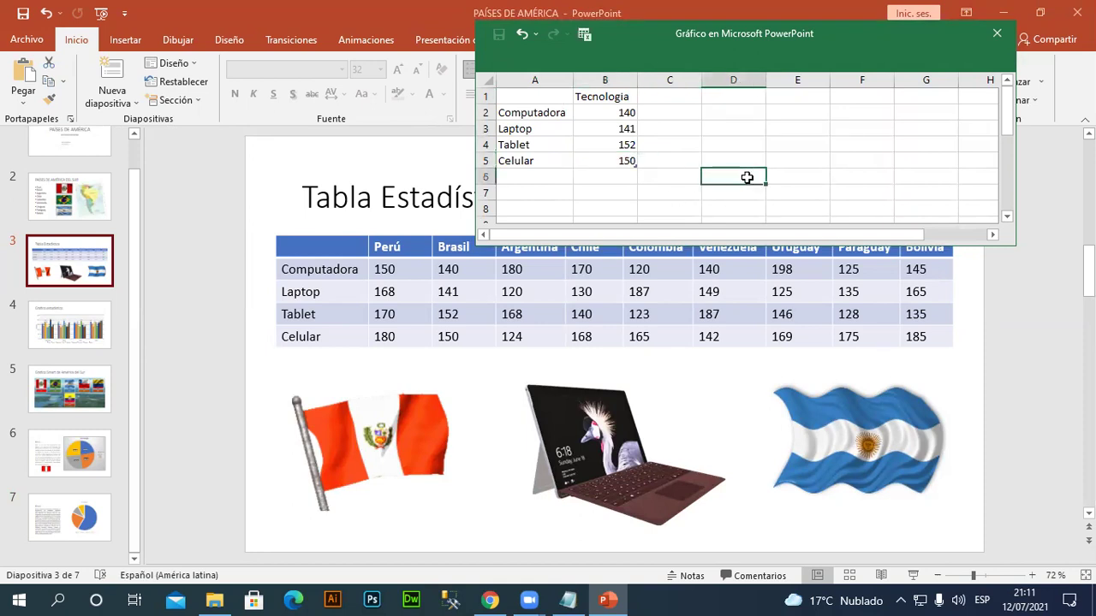
- Close the chart data sheet and give the Brasil pie chart the third grey-gradient style with percentage labels
{"action": "left_click", "coordinate": [79, 530]}
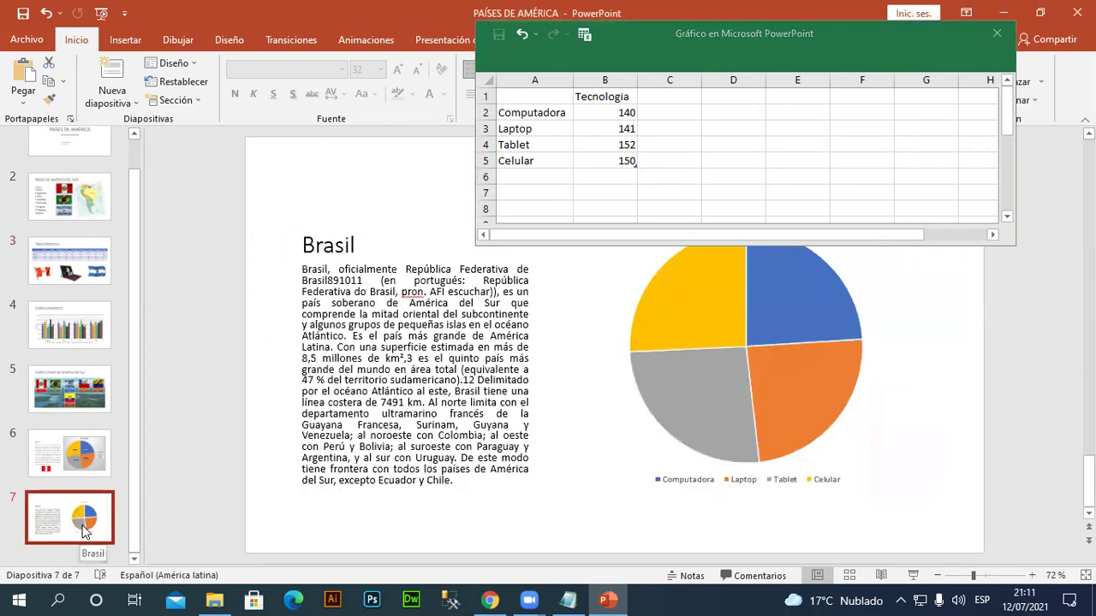
{"action": "left_click_drag", "start_coordinate": [650, 37], "coordinate": [381, 24]}
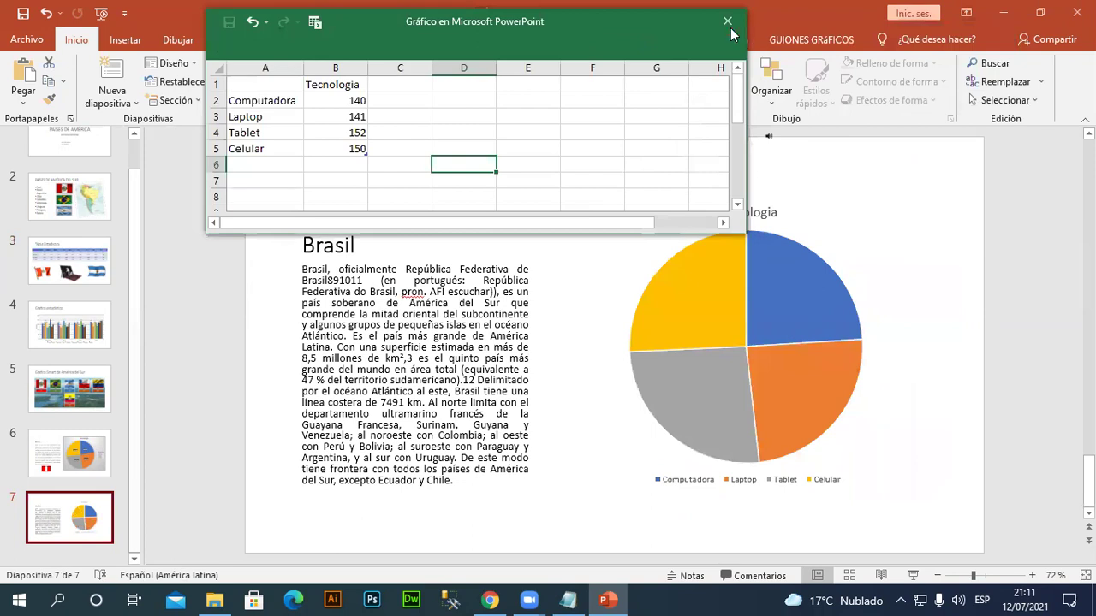
{"action": "left_click", "coordinate": [728, 23]}
{"action": "left_click", "coordinate": [836, 367]}
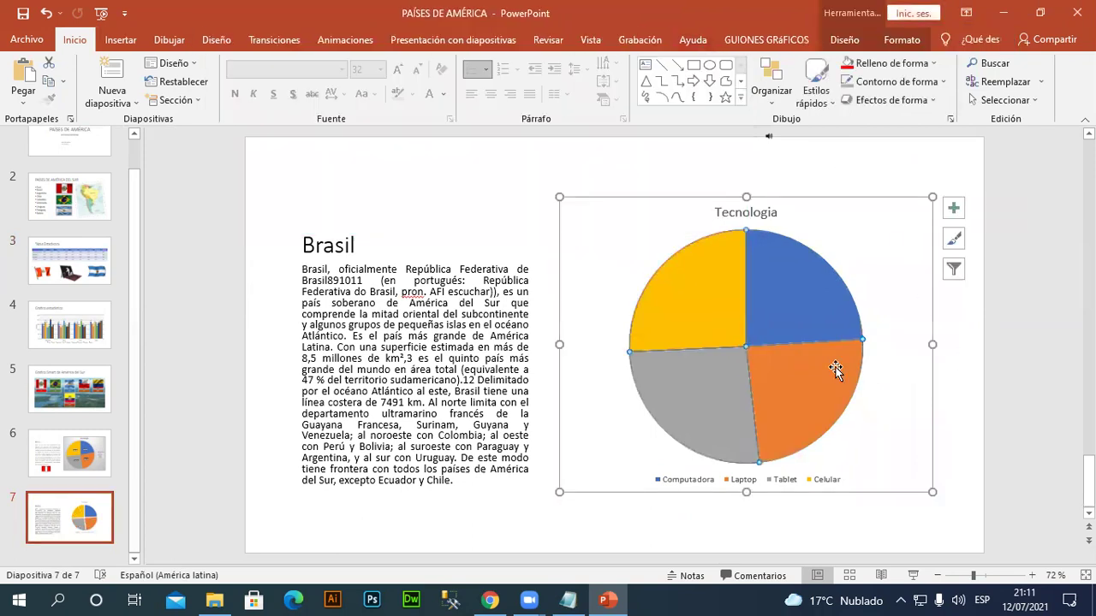
{"action": "left_click", "coordinate": [842, 41]}
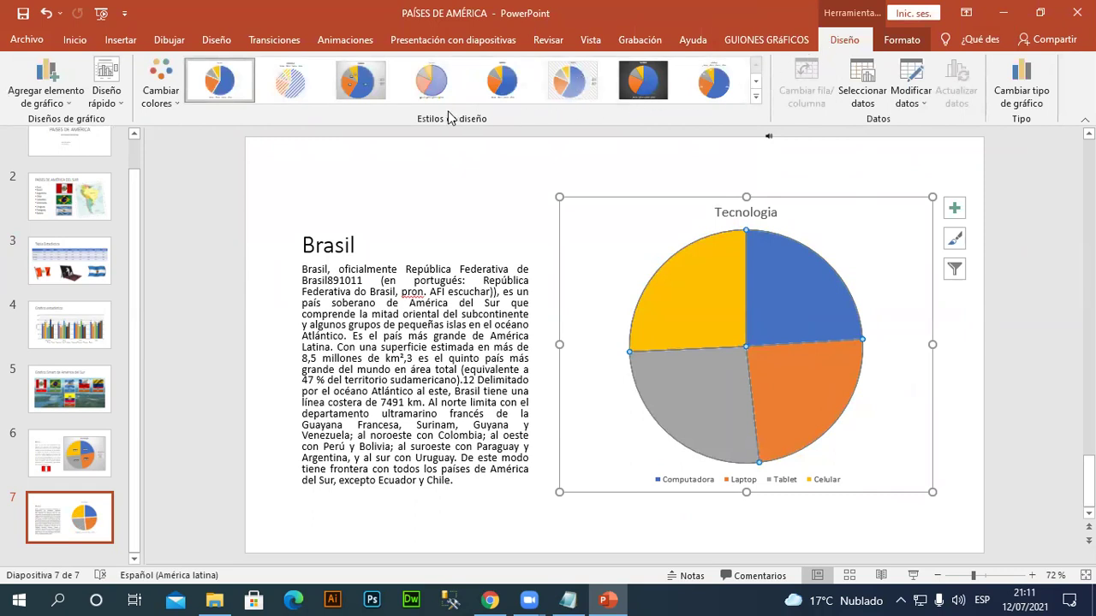
{"action": "left_click", "coordinate": [370, 94]}
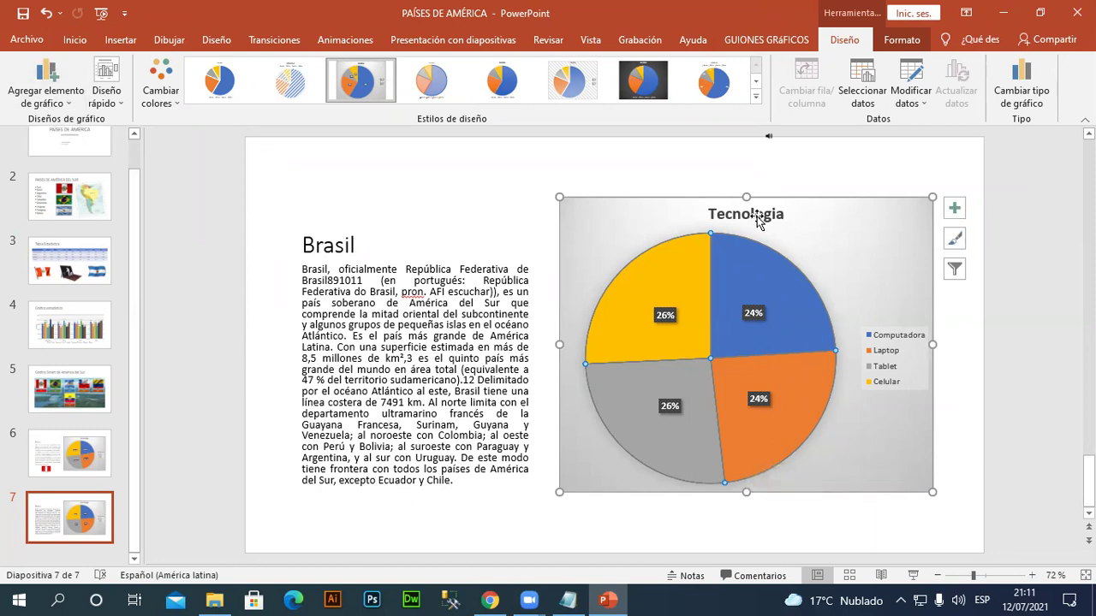
- Make the Tecnología slice labels show each value with its percentage, e.g. 140; 24%
{"action": "left_click", "coordinate": [76, 104]}
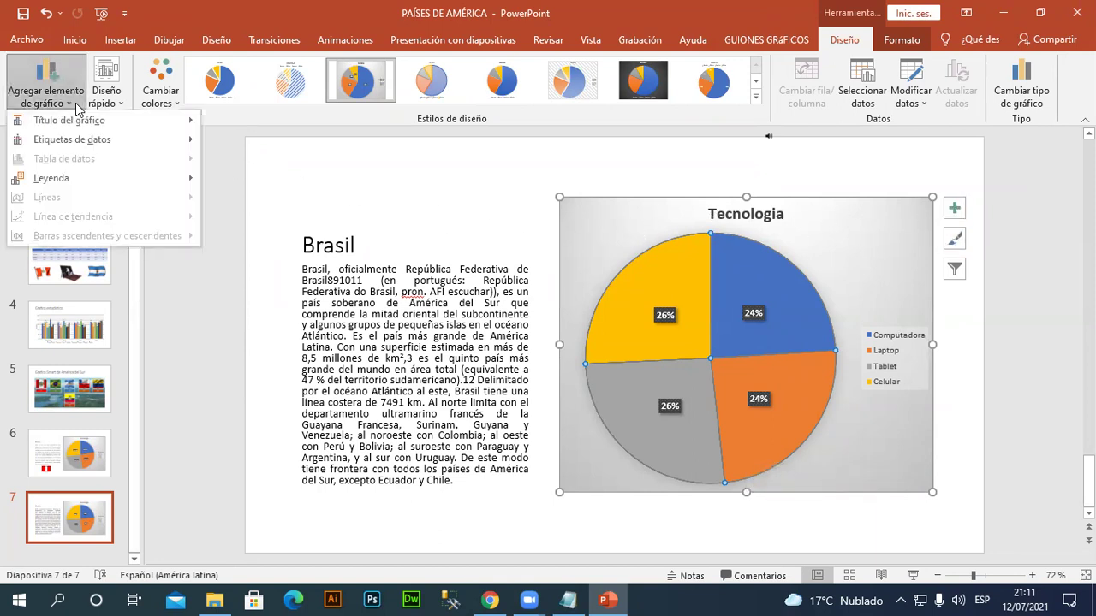
{"action": "mouse_move", "coordinate": [72, 140]}
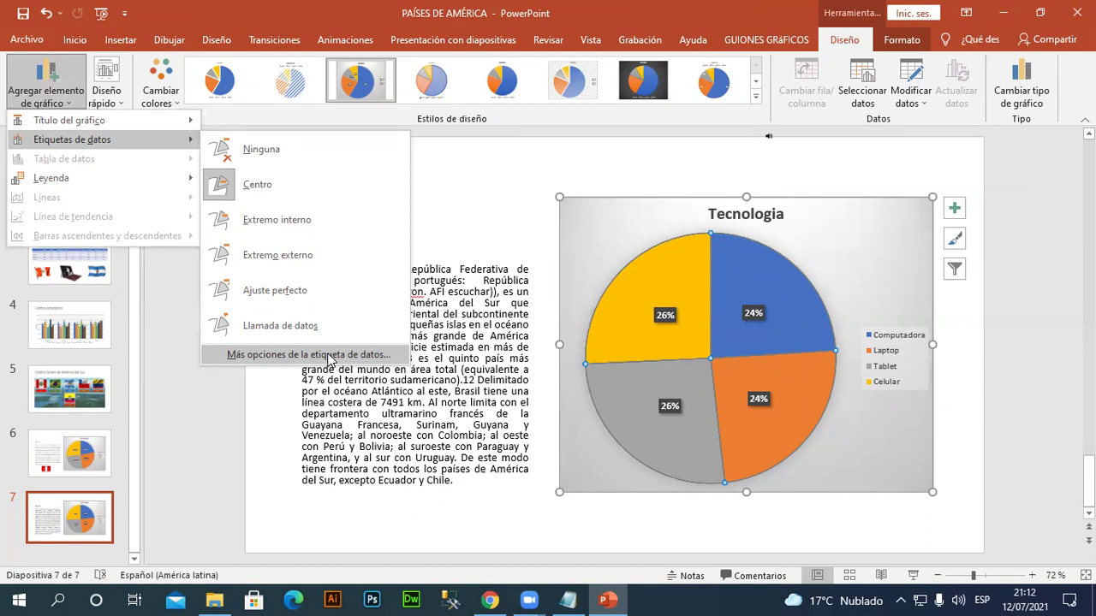
{"action": "left_click", "coordinate": [329, 354]}
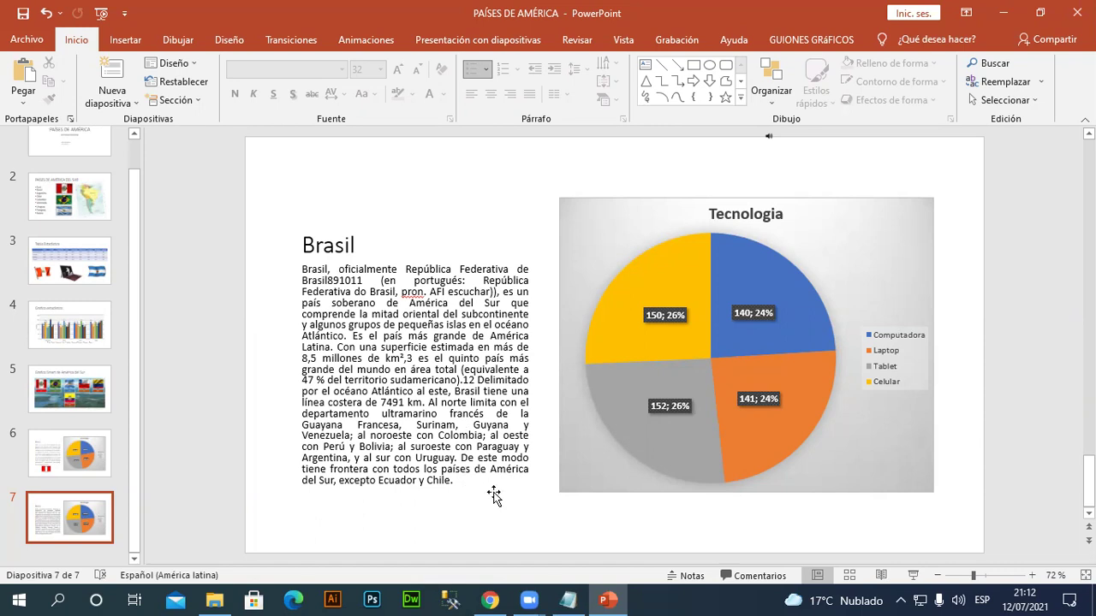
- Delete the sentence 'De este modo… Ecuador y Chile.' from the end of the Brasil description
{"action": "left_click", "coordinate": [394, 448]}
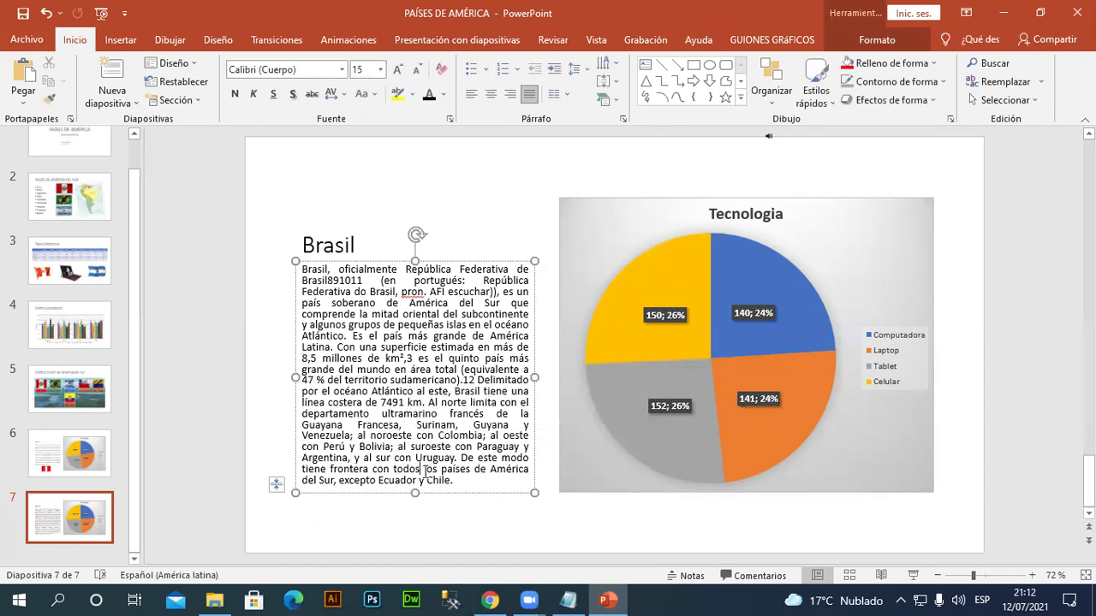
{"action": "left_click_drag", "start_coordinate": [461, 458], "coordinate": [502, 487]}
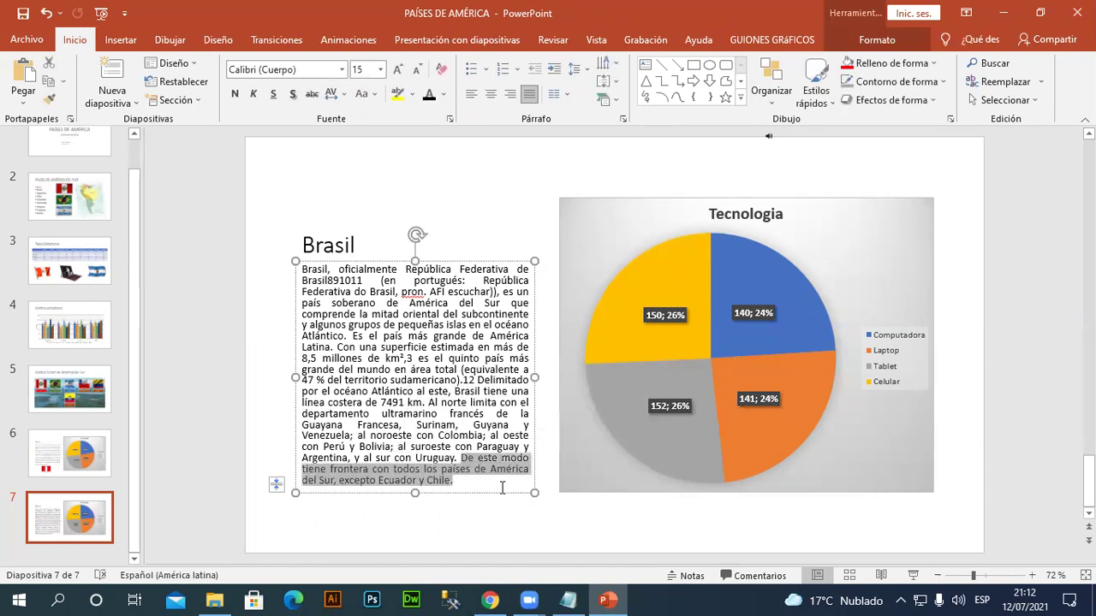
{"action": "key", "text": "BackSpace"}
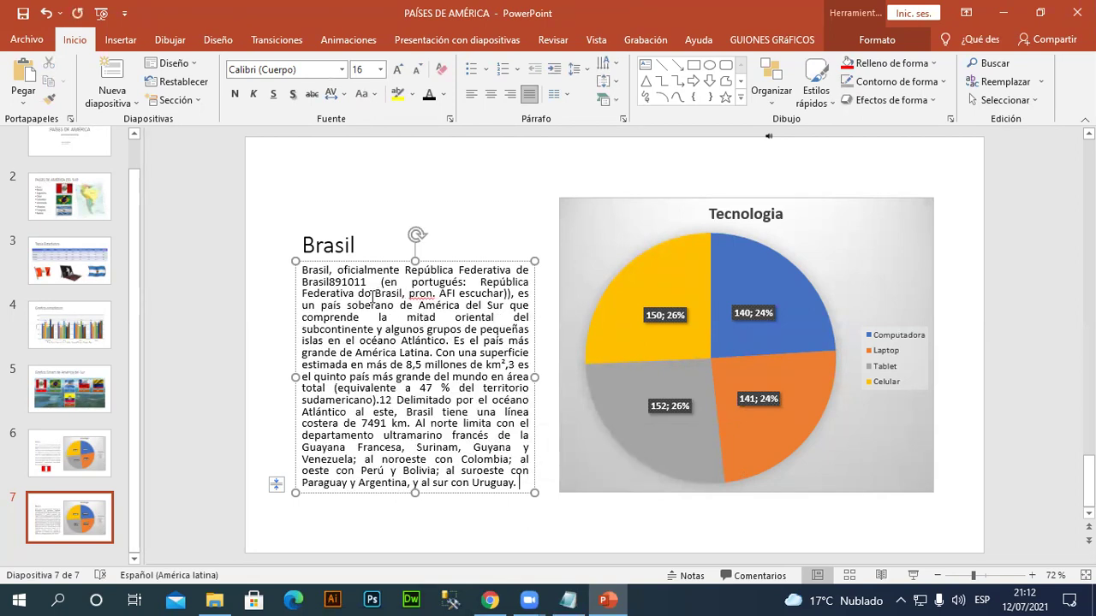
{"action": "left_click", "coordinate": [471, 518]}
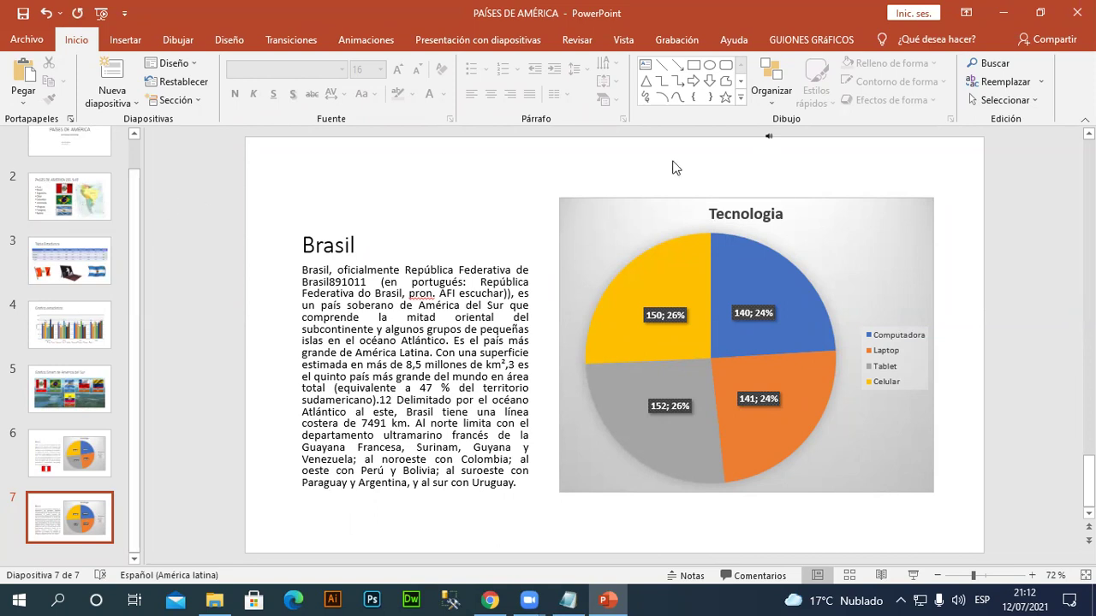
{"action": "left_click", "coordinate": [693, 65]}
- Draw a rectangle below the Brasil paragraph and fill it standard green
{"action": "left_click_drag", "start_coordinate": [355, 499], "coordinate": [435, 535]}
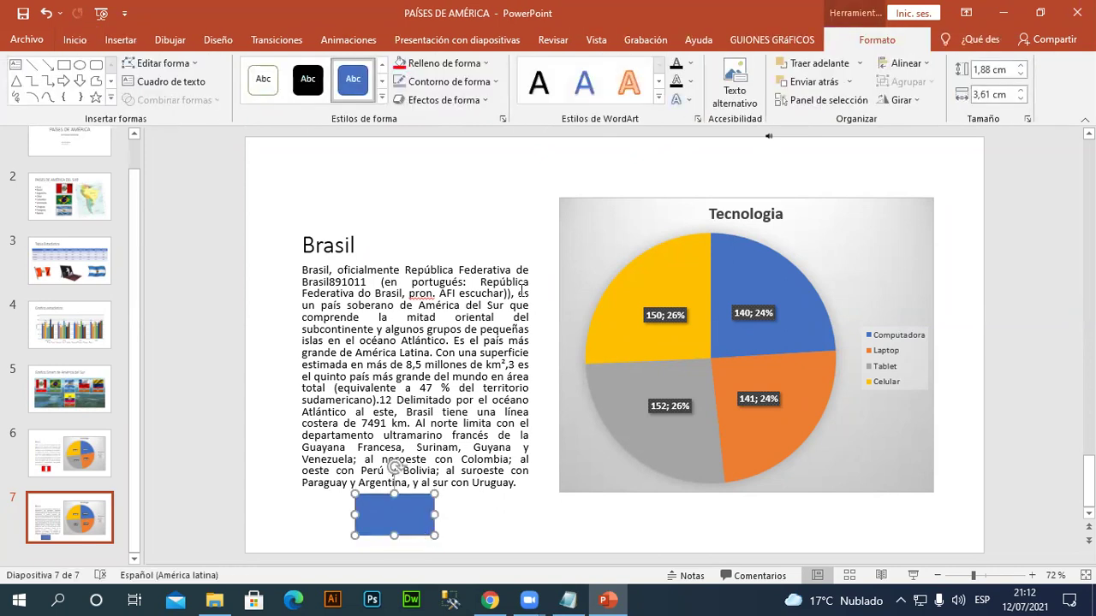
{"action": "left_click", "coordinate": [456, 66]}
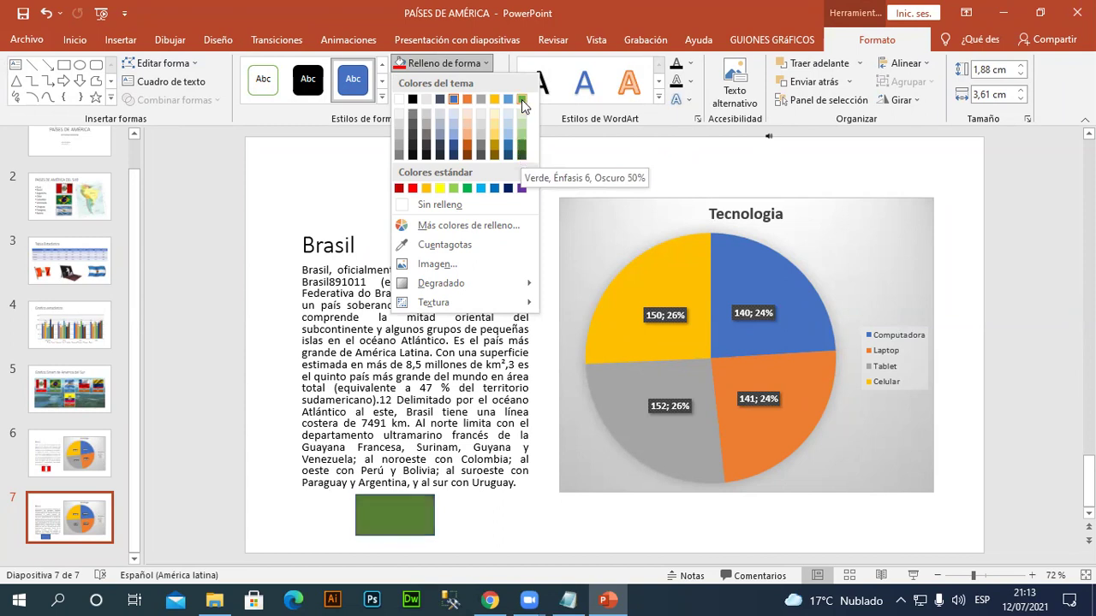
{"action": "left_click", "coordinate": [468, 188]}
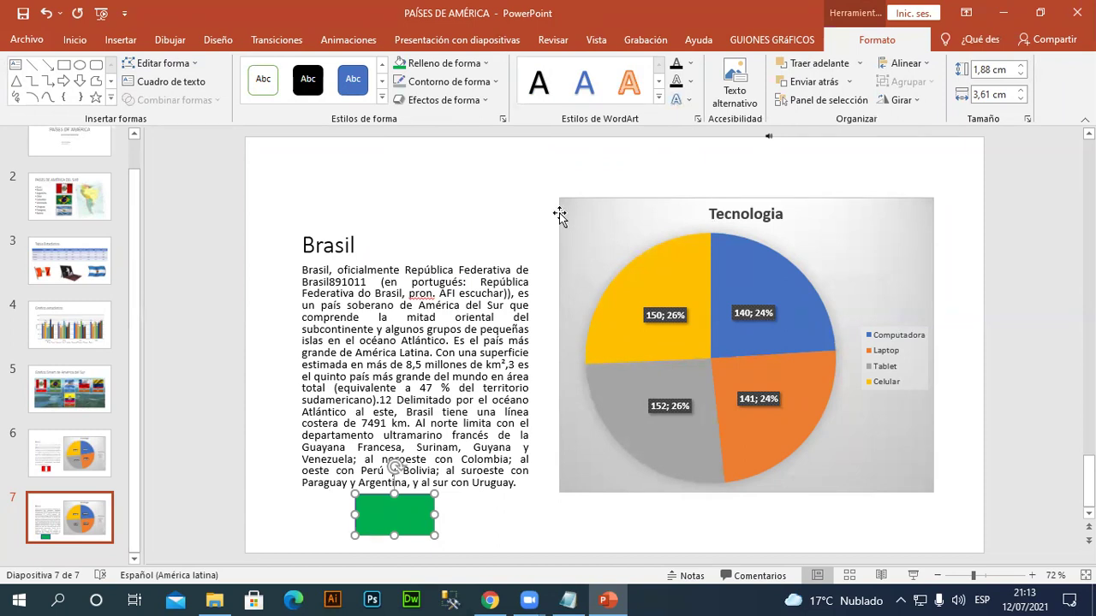
{"action": "left_click", "coordinate": [111, 99]}
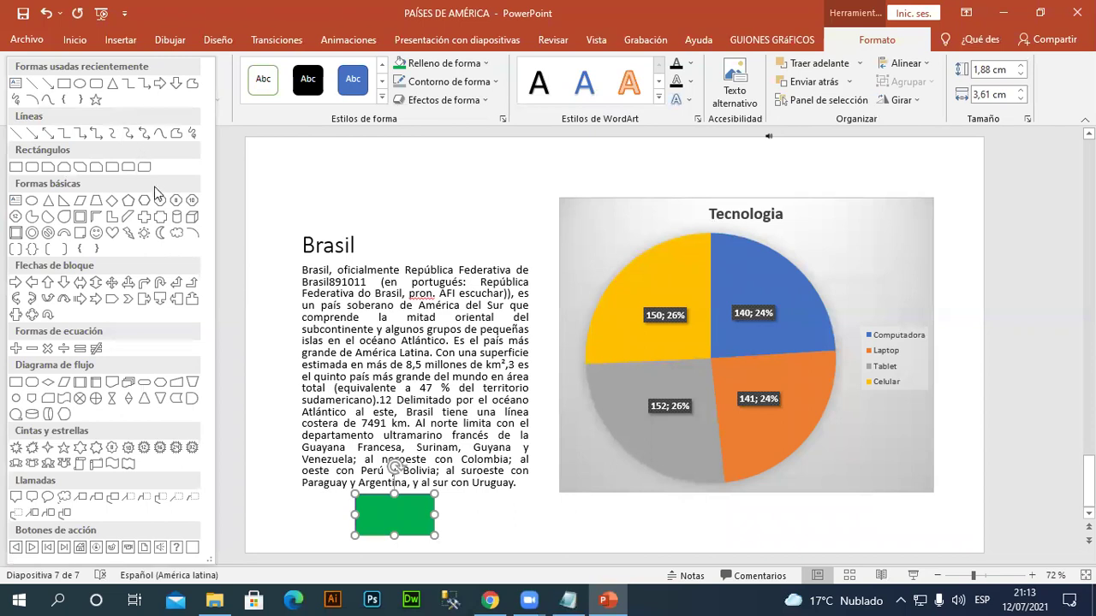
- Add a yellow diamond inside the green rectangle, redrawing it larger and nudging it into place
{"action": "left_click", "coordinate": [112, 201]}
{"action": "left_click_drag", "start_coordinate": [380, 507], "coordinate": [413, 520]}
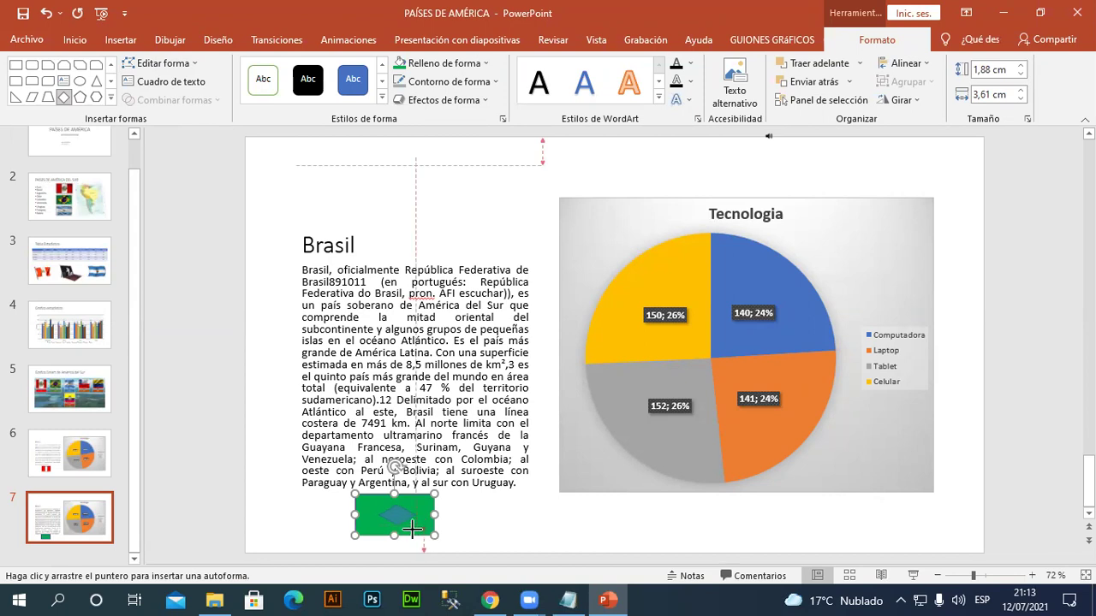
{"action": "left_click_drag", "start_coordinate": [412, 530], "coordinate": [416, 525]}
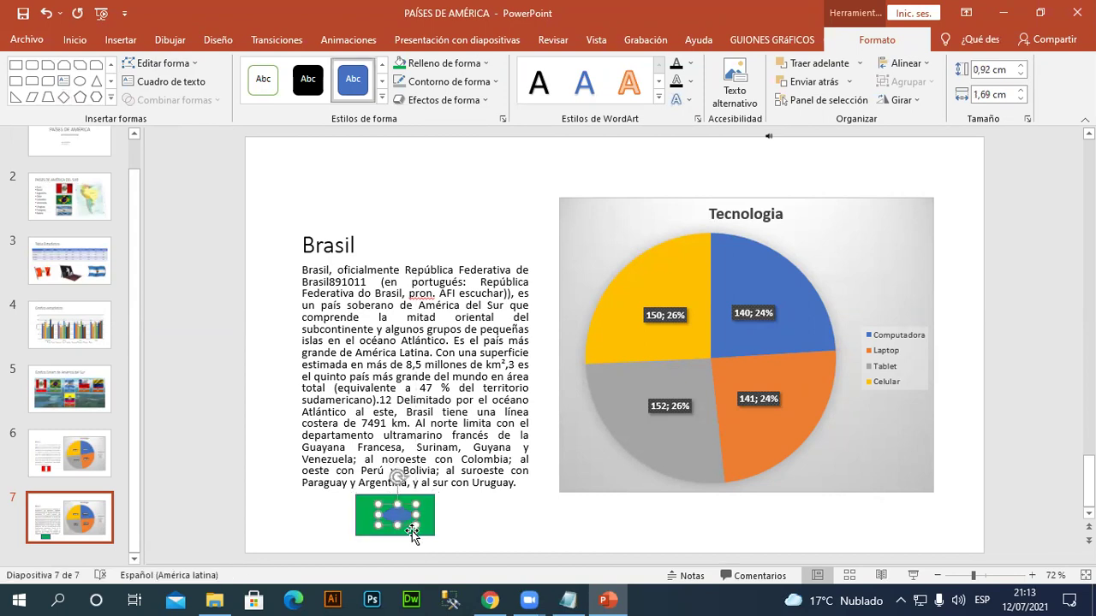
{"action": "left_click", "coordinate": [444, 63]}
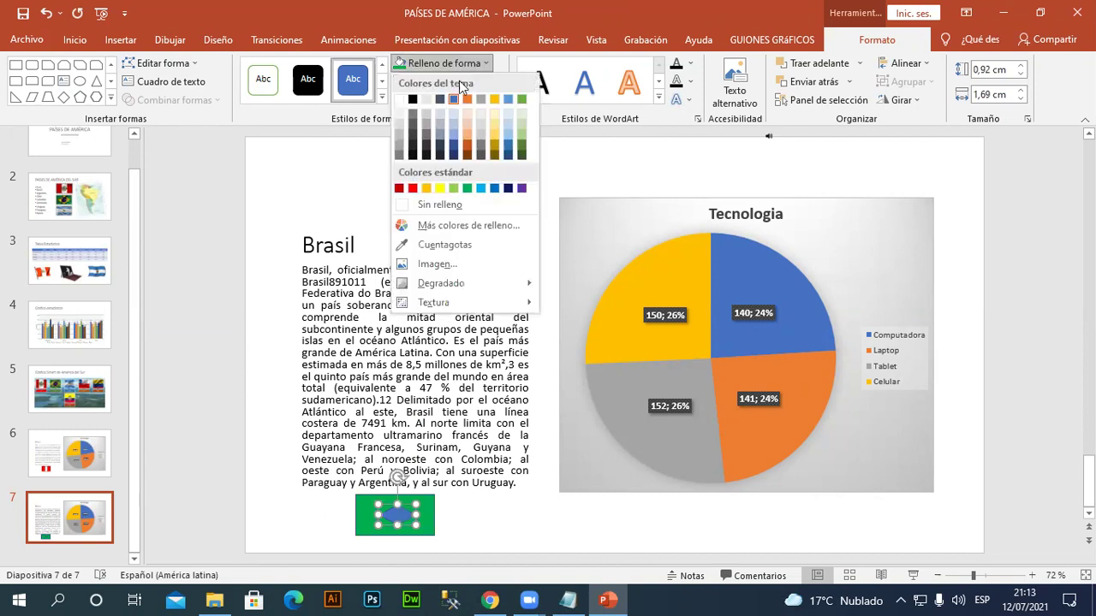
{"action": "left_click", "coordinate": [439, 188]}
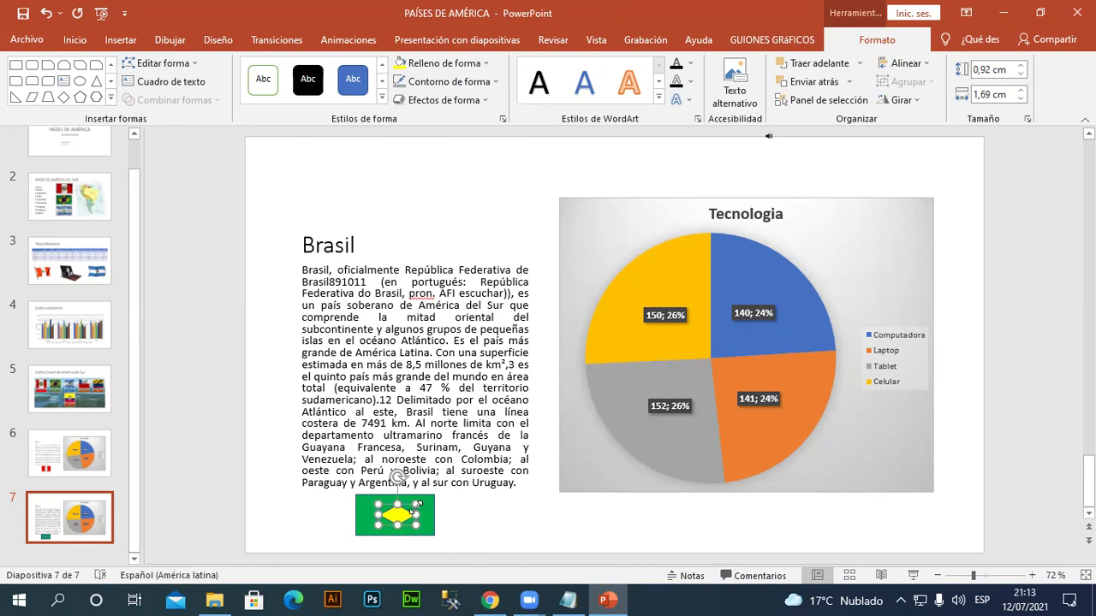
{"action": "key", "text": "Delete"}
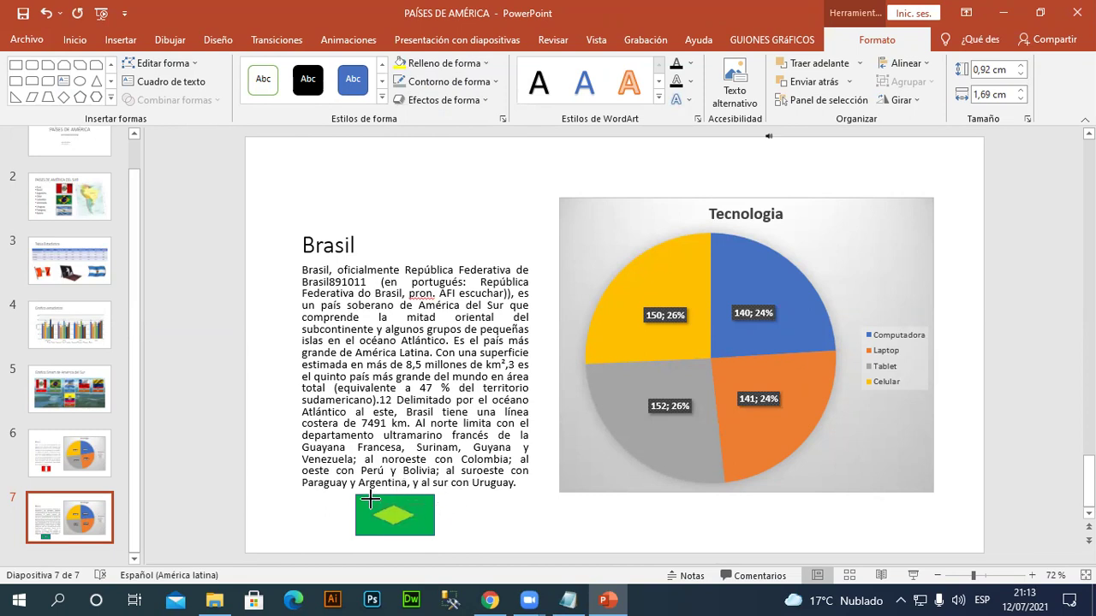
{"action": "mouse_move", "coordinate": [370, 495]}
{"action": "left_mouse_down"}
{"action": "mouse_move", "coordinate": [416, 524]}
{"action": "mouse_move", "coordinate": [386, 511]}
{"action": "left_mouse_up"}
{"action": "key", "text": "Down"}
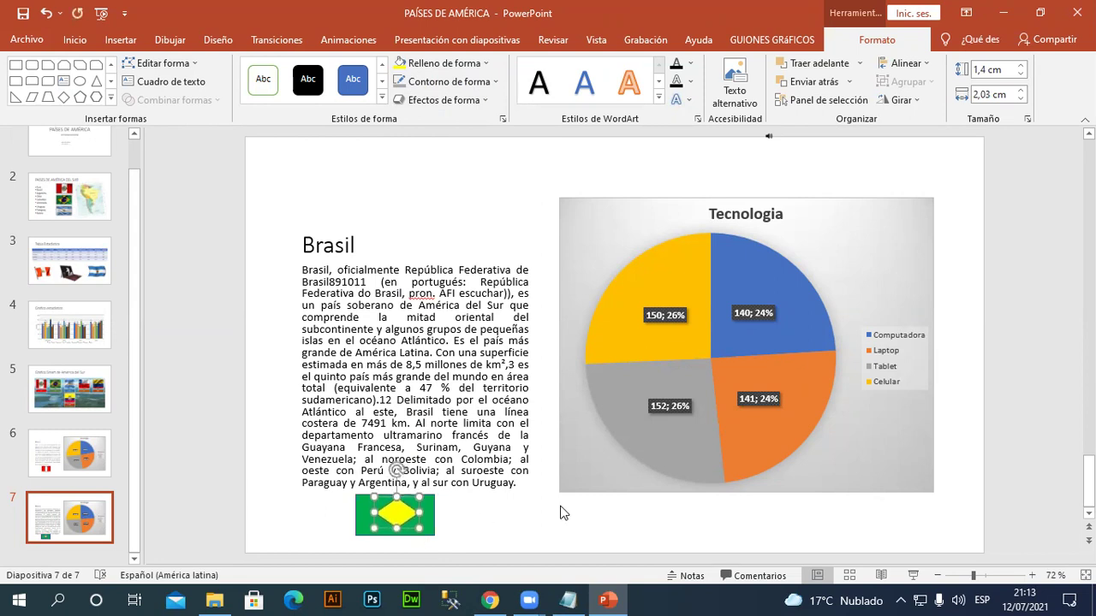
{"action": "key", "text": "Down"}
{"action": "key", "text": "Up"}
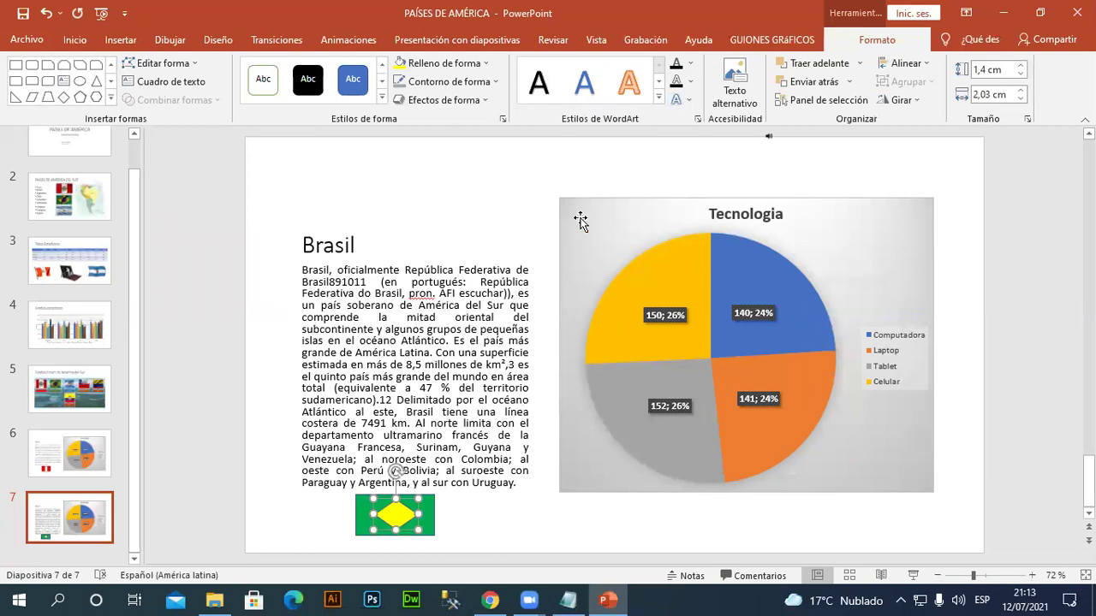
{"action": "left_click", "coordinate": [484, 65]}
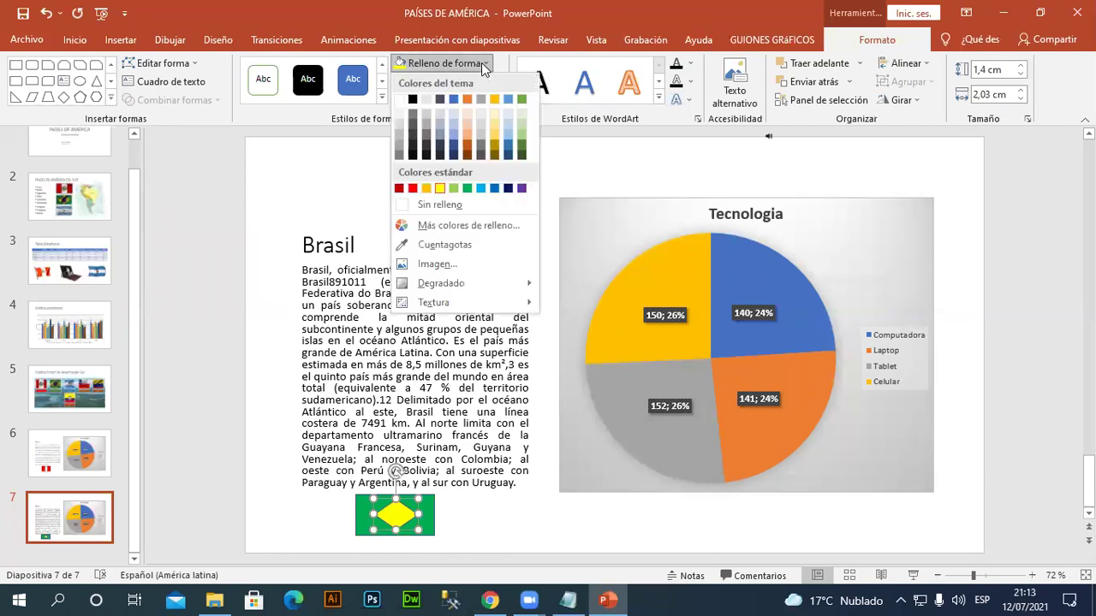
- Draw a small 0,74 cm blue circle at the centre of the diamond
{"action": "left_click", "coordinate": [80, 81]}
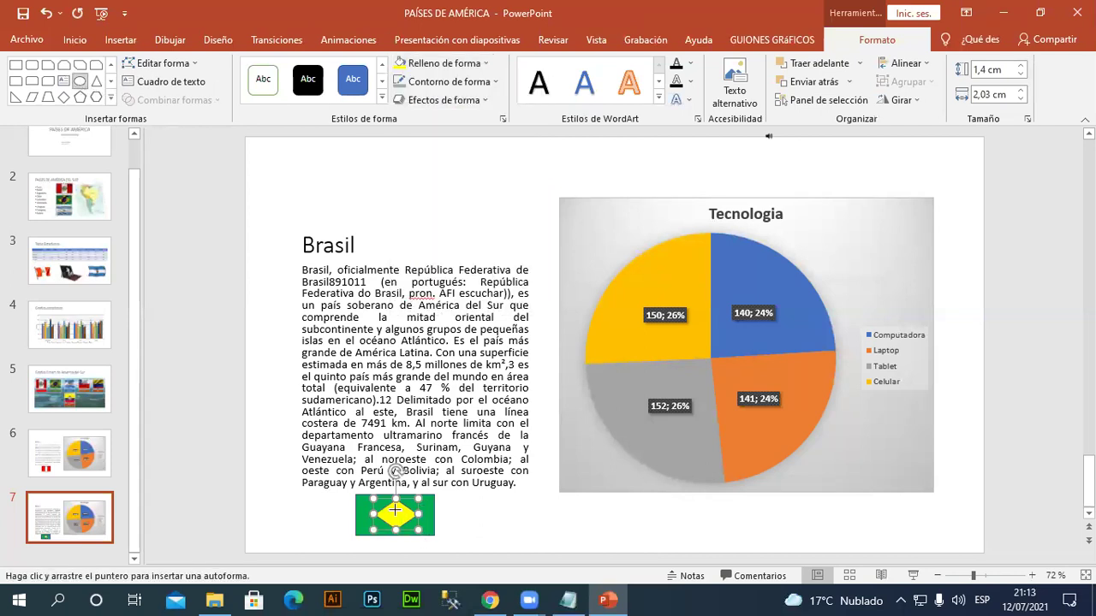
{"action": "left_click_drag", "start_coordinate": [386, 511], "coordinate": [408, 530]}
{"action": "left_click_drag", "start_coordinate": [408, 530], "coordinate": [402, 528]}
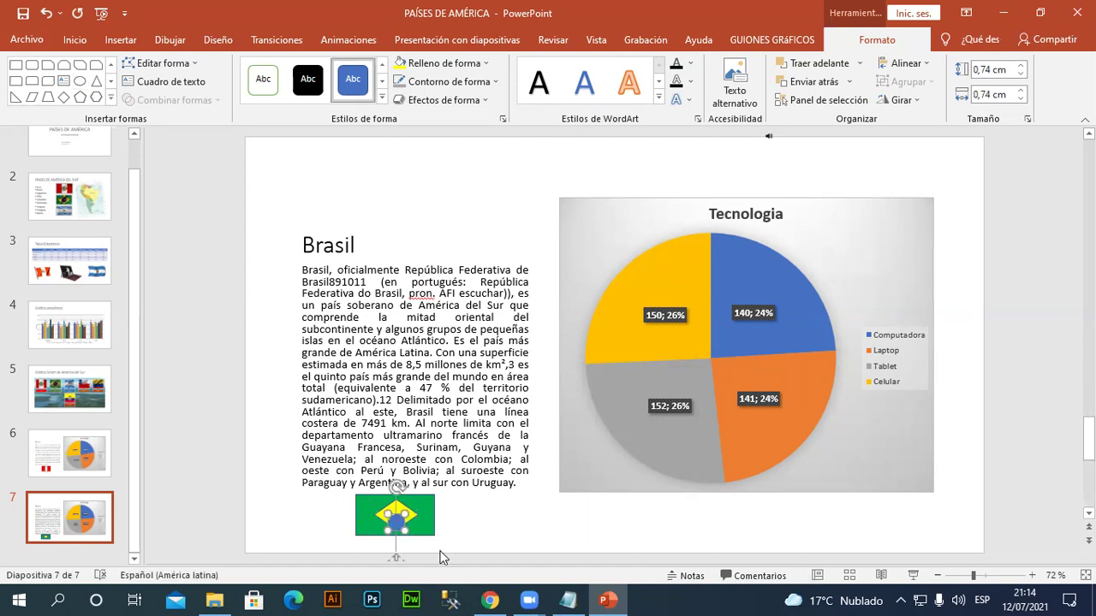
{"action": "key", "text": "Up"}
{"action": "left_click", "coordinate": [517, 518]}
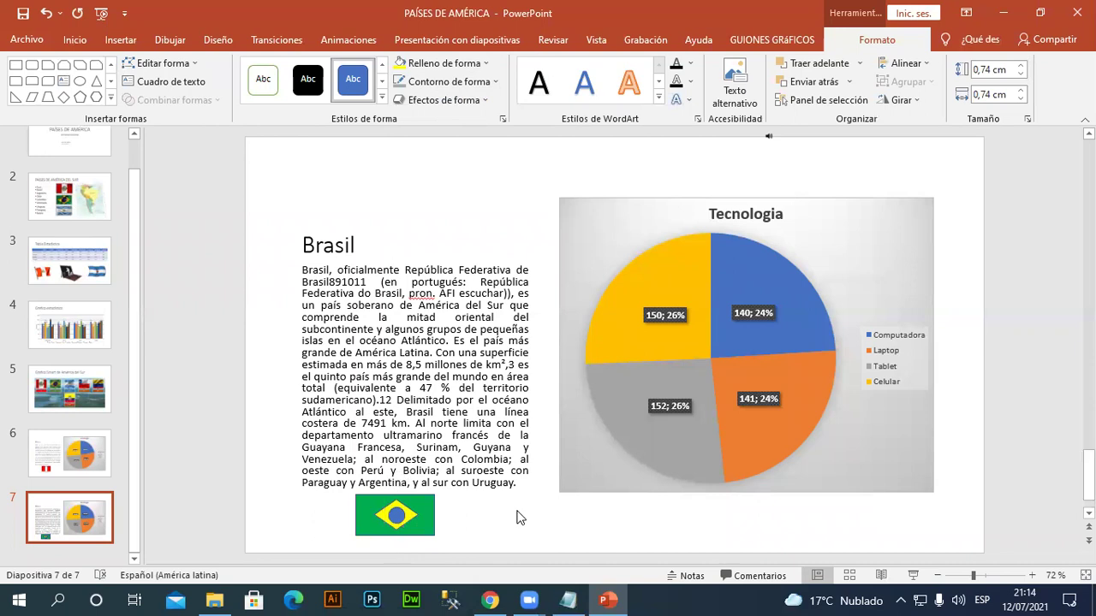
- Group the flag's rectangle, diamond and circle into one 1,88 × 3,61 cm object
{"action": "left_click", "coordinate": [401, 515]}
{"action": "left_click", "coordinate": [546, 551]}
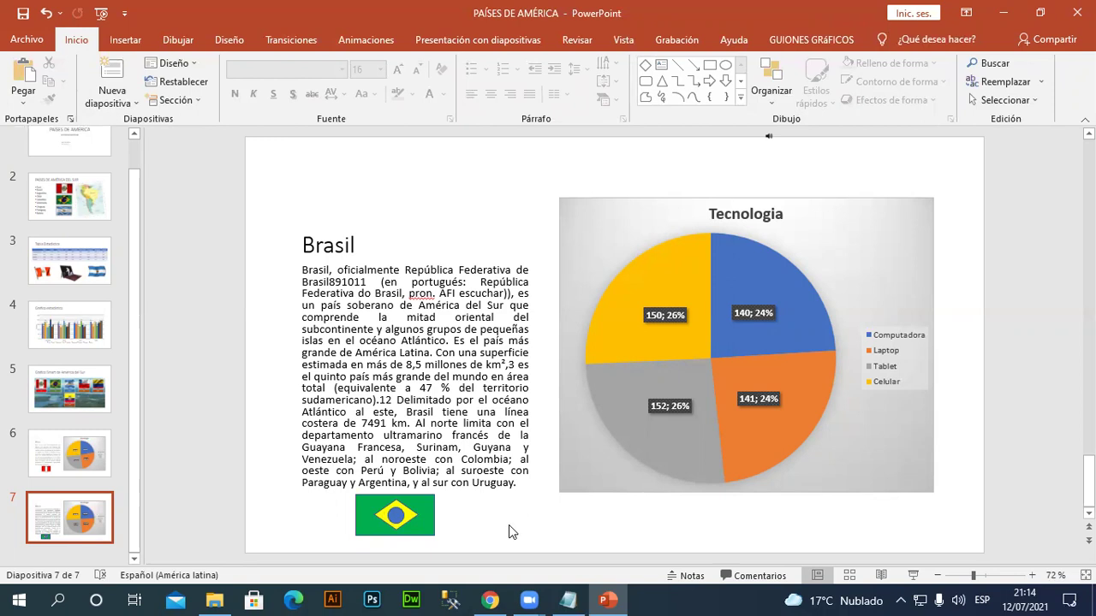
{"action": "left_click_drag", "start_coordinate": [460, 557], "coordinate": [345, 488]}
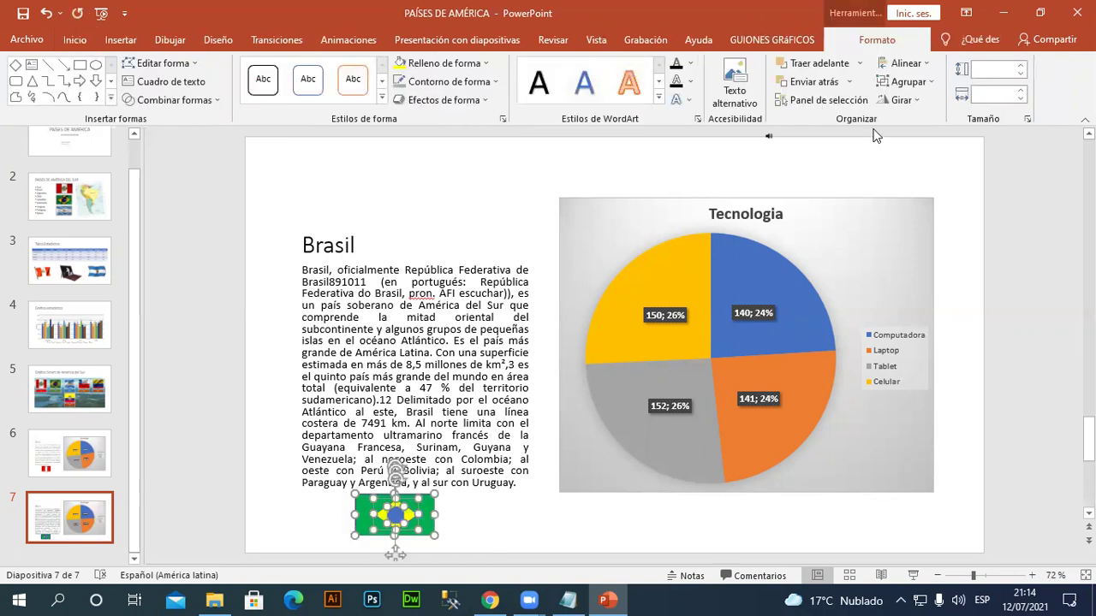
{"action": "left_click", "coordinate": [933, 83]}
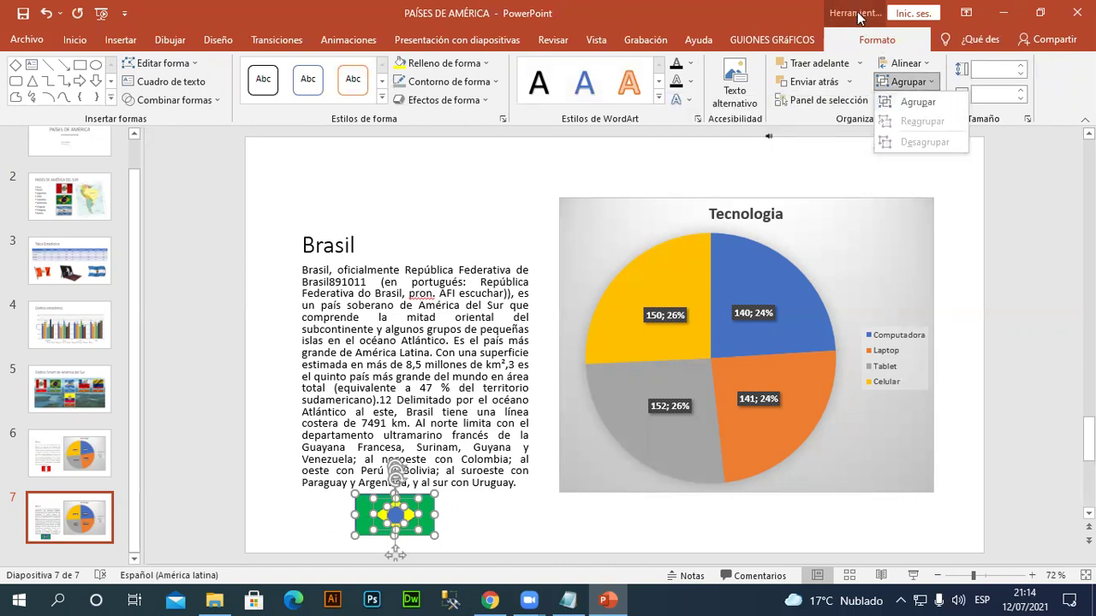
{"action": "left_click", "coordinate": [864, 42]}
{"action": "left_click", "coordinate": [907, 81]}
{"action": "left_click", "coordinate": [914, 100]}
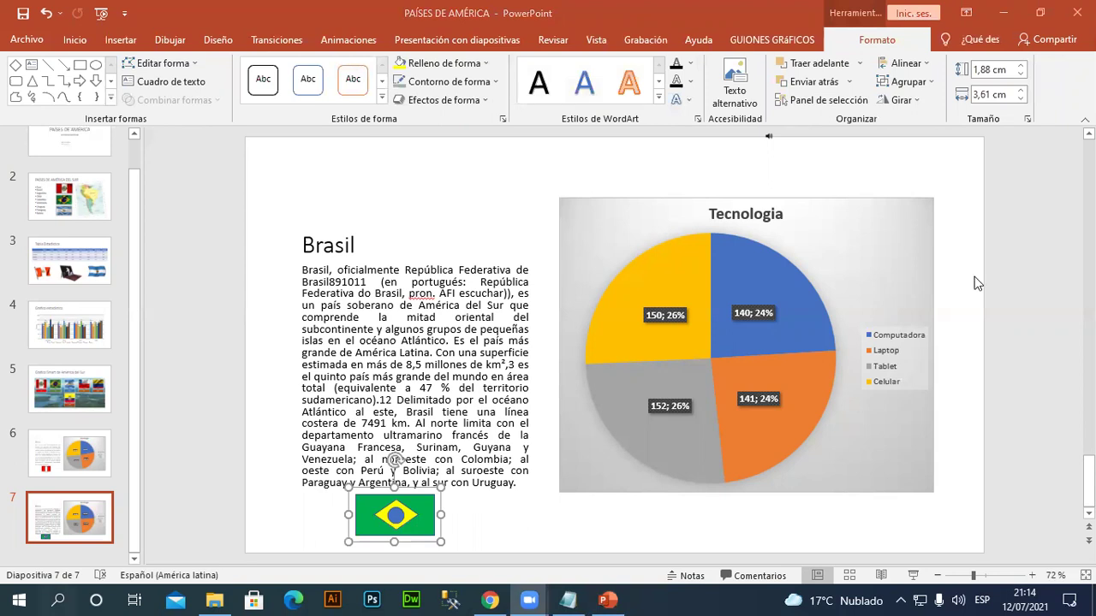
{"action": "left_click", "coordinate": [1028, 315]}
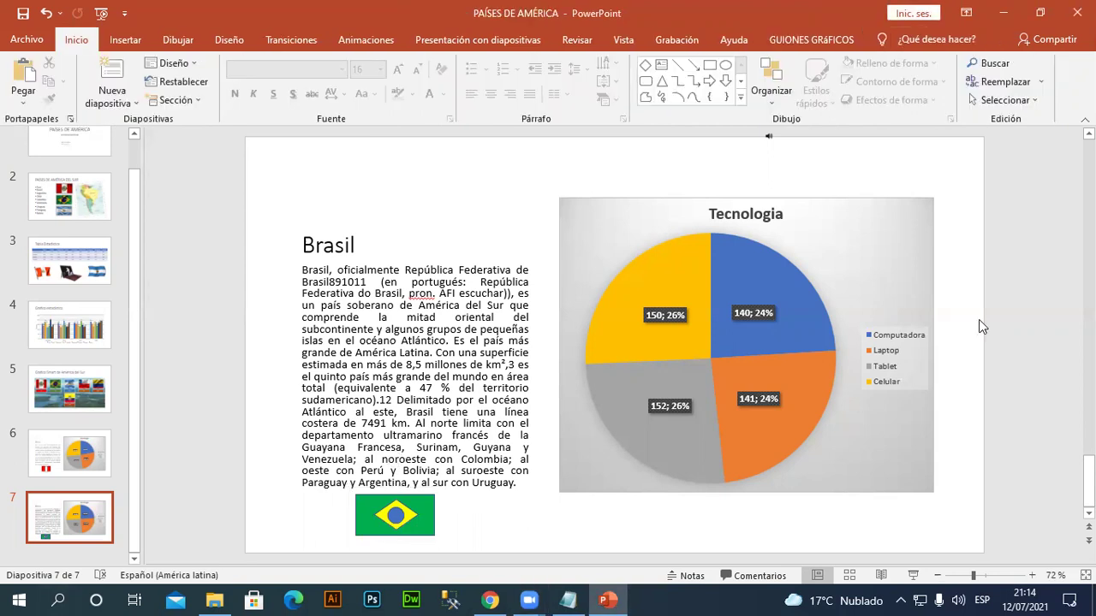
- Trim the Brasil description to end at 'Venezuela;' and move the flag up under it
{"action": "left_click", "coordinate": [69, 452]}
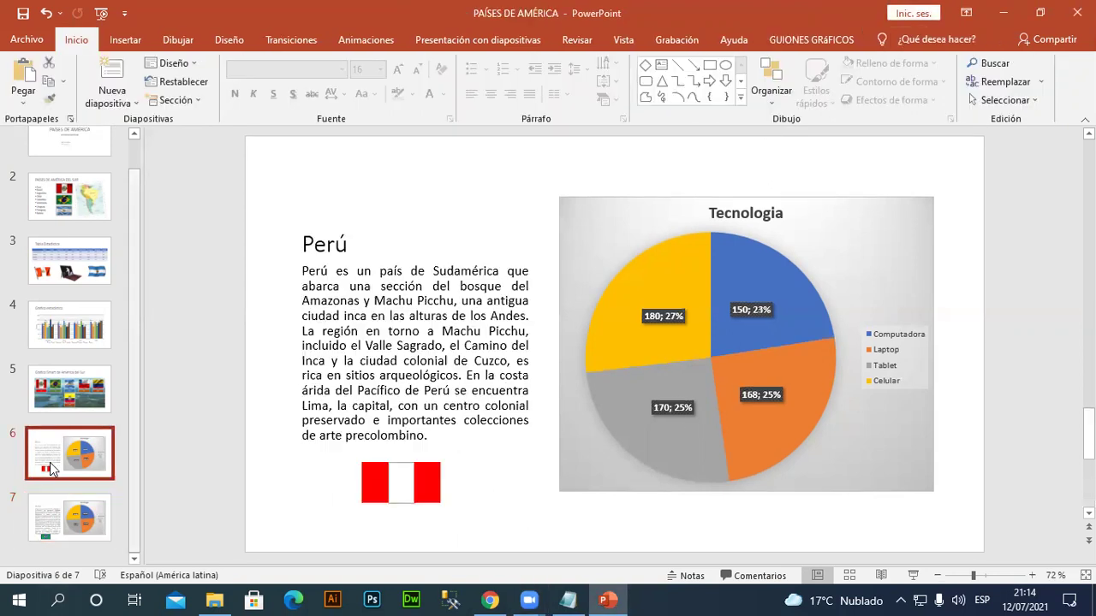
{"action": "left_click", "coordinate": [73, 515]}
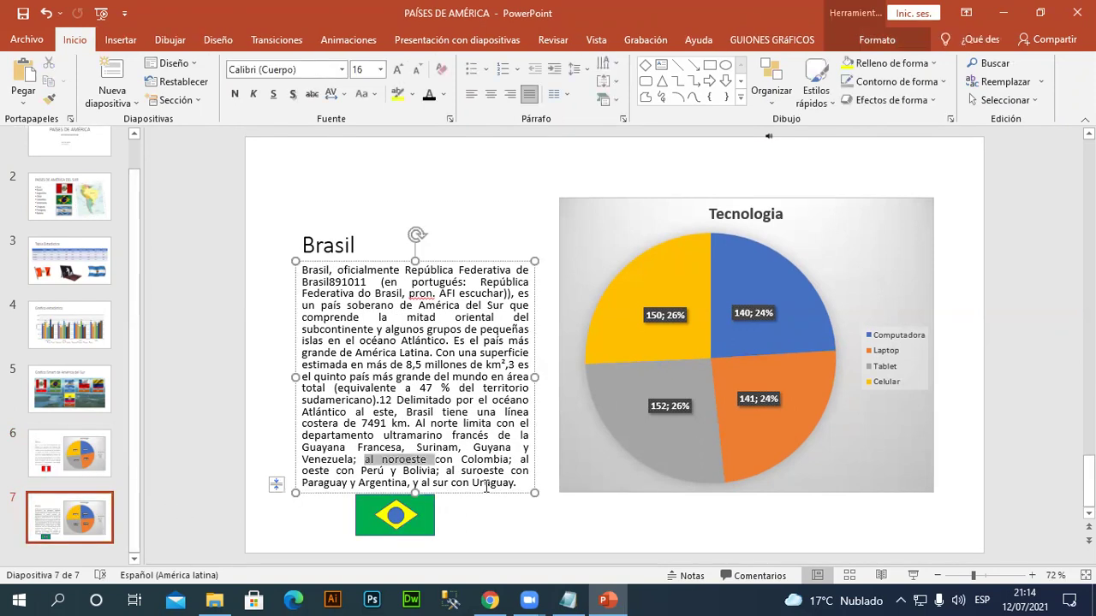
{"action": "left_click_drag", "start_coordinate": [356, 458], "coordinate": [524, 504]}
{"action": "key", "text": "Delete"}
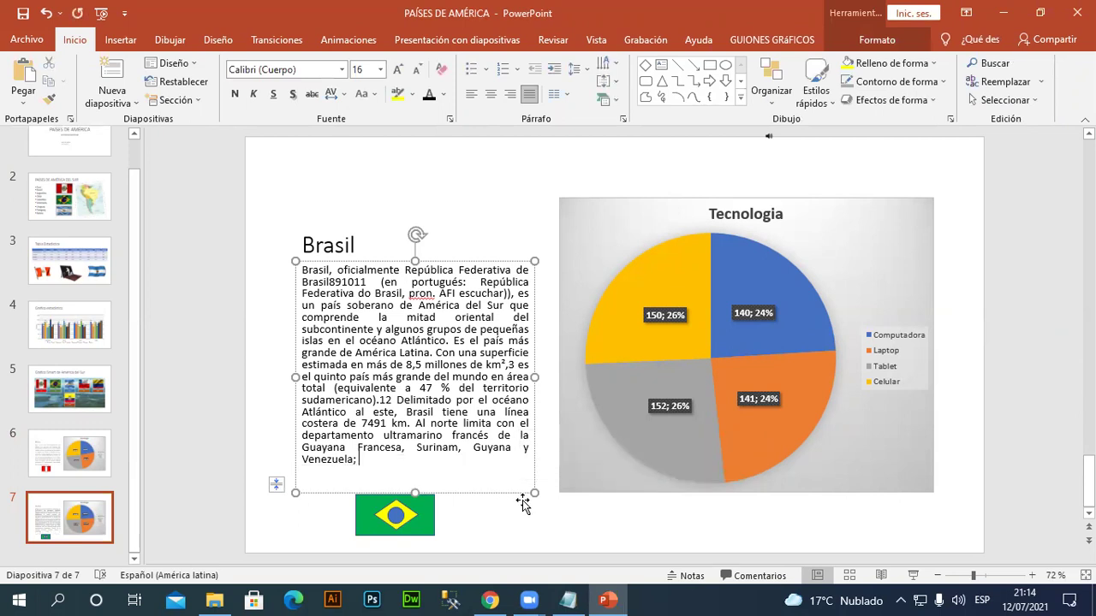
{"action": "left_click", "coordinate": [523, 525]}
{"action": "left_click_drag", "start_coordinate": [423, 504], "coordinate": [426, 482]}
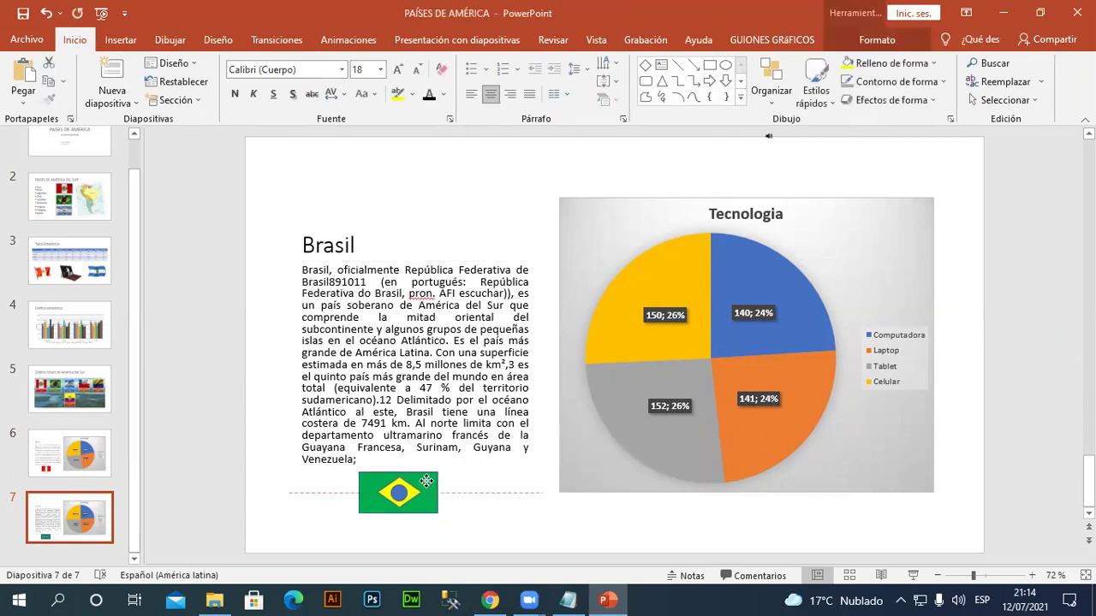
{"action": "left_click", "coordinate": [550, 537]}
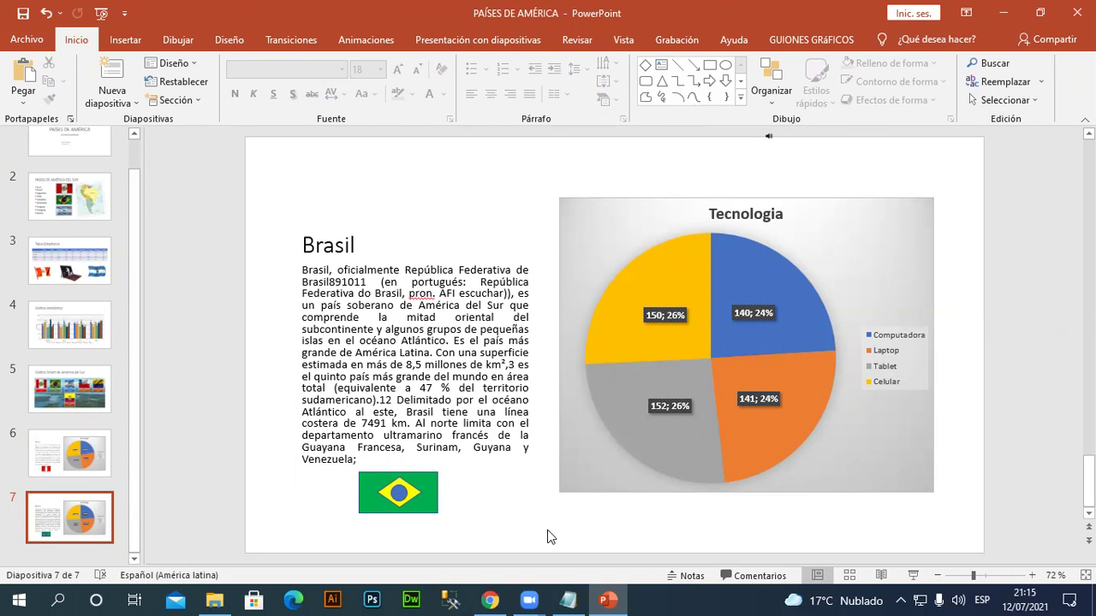
- Review the Tabla Estadística and Grafico Smart de América del Sur slides, then return to Brasil
{"action": "scroll", "coordinate": [133, 317], "scroll_direction": "up", "scroll_amount": 2}
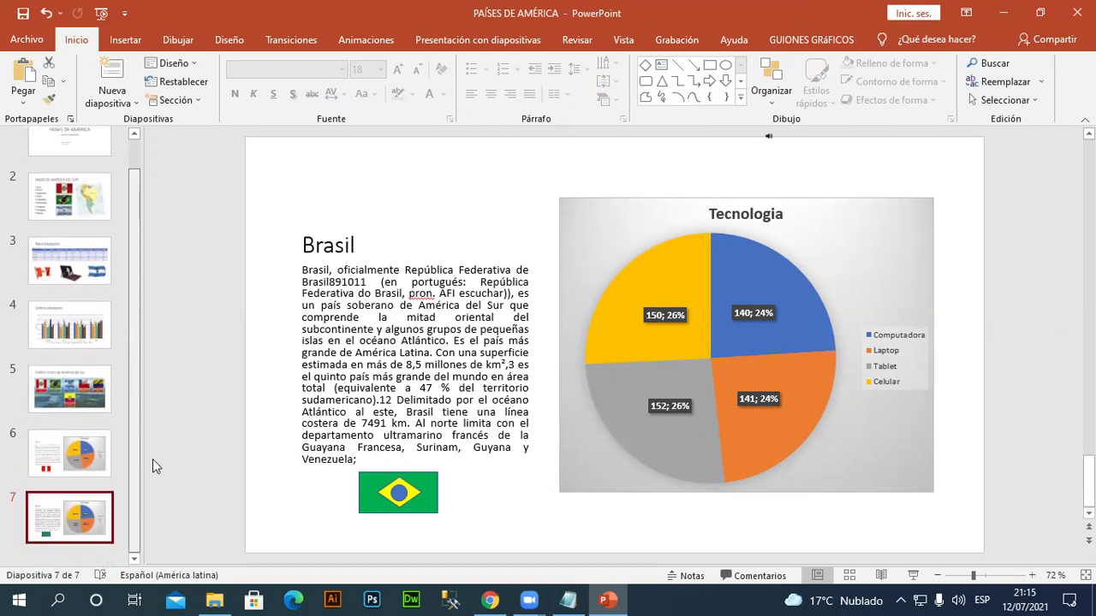
{"action": "left_click", "coordinate": [62, 261]}
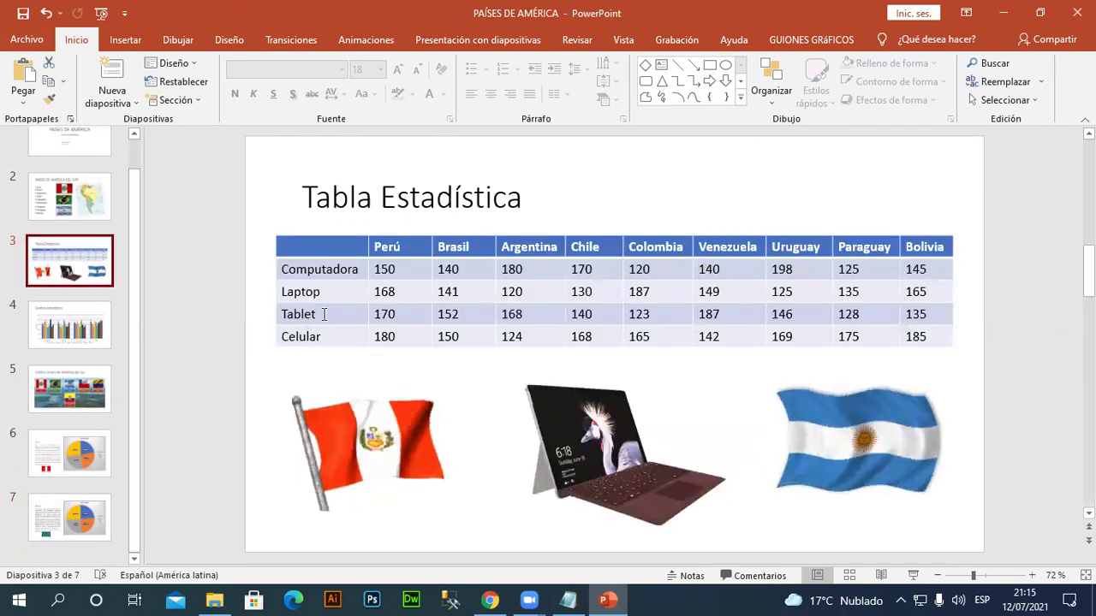
{"action": "left_click", "coordinate": [90, 392]}
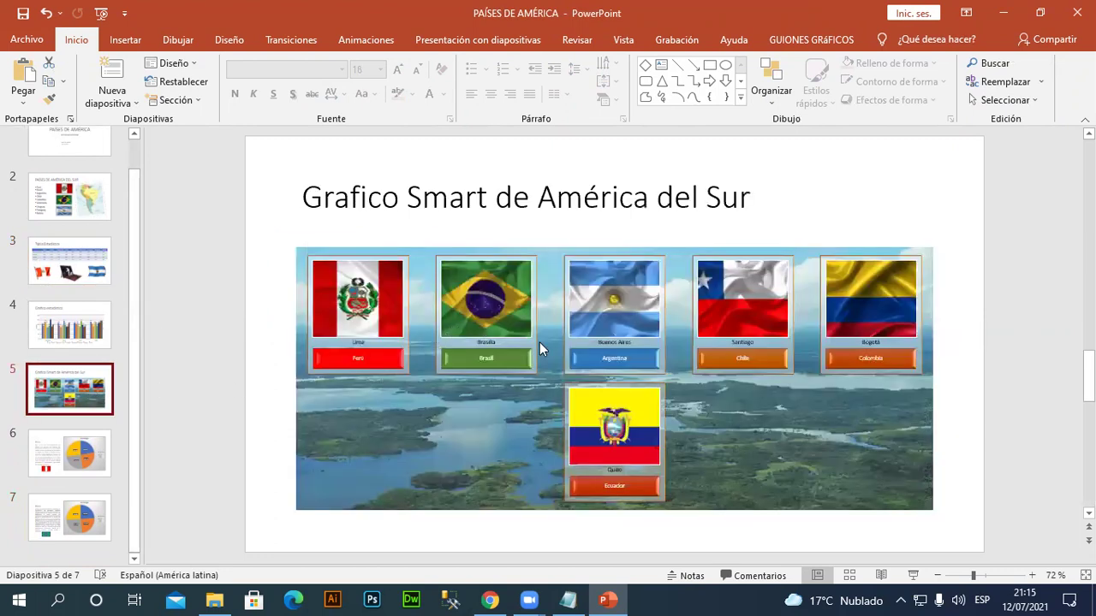
{"action": "left_click", "coordinate": [72, 523]}
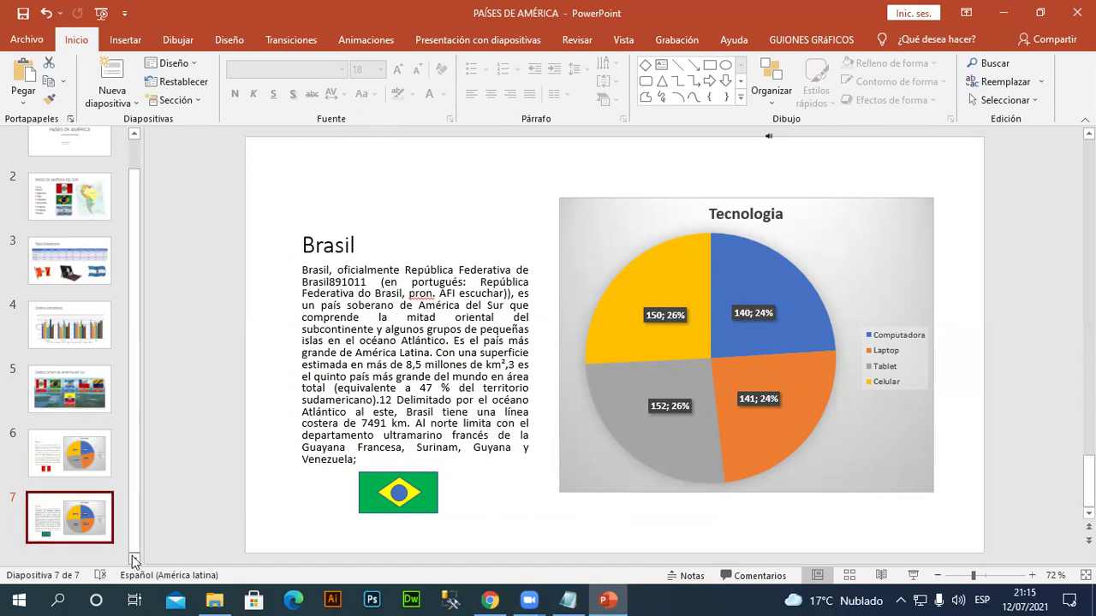
- Add slide 8 titled 'Argentina', place the cursor in its body placeholder, then switch to Chrome
{"action": "key", "text": "ctrl+m"}
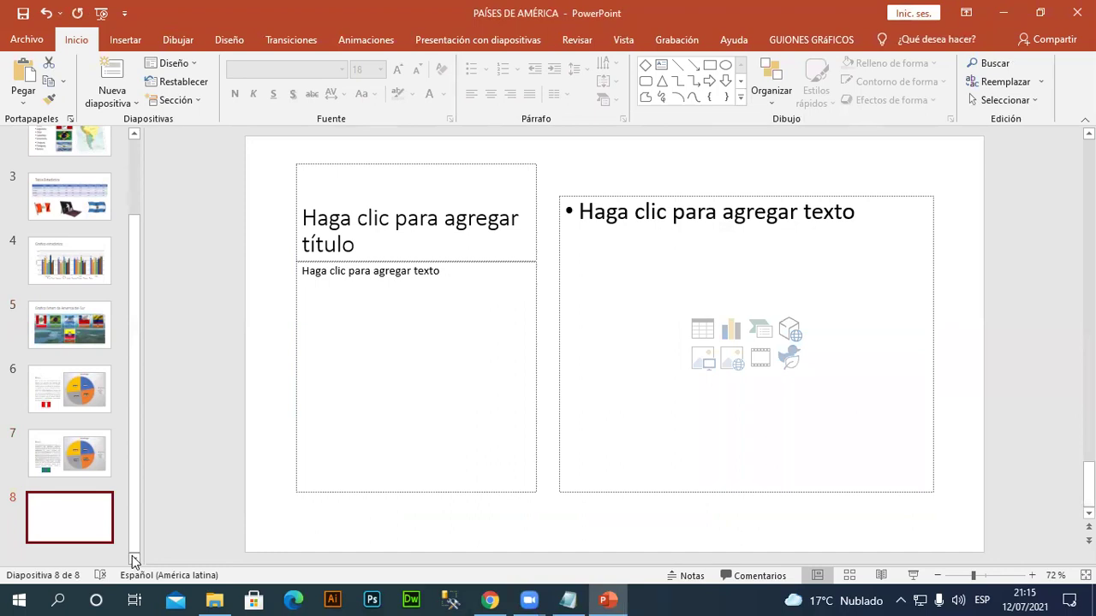
{"action": "left_click", "coordinate": [366, 238]}
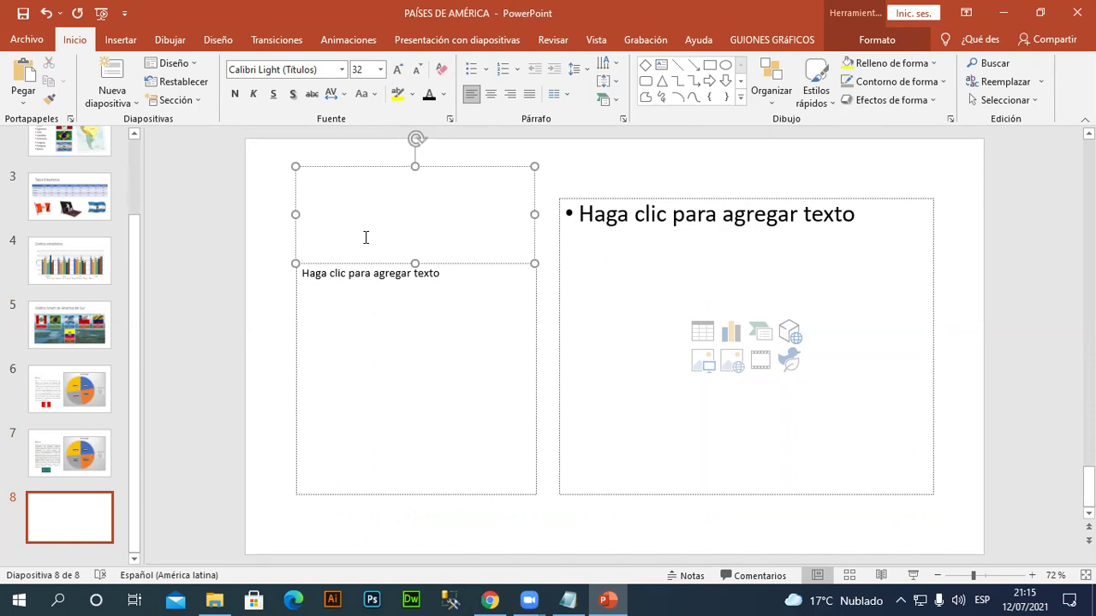
{"action": "type", "text": "Argentina"}
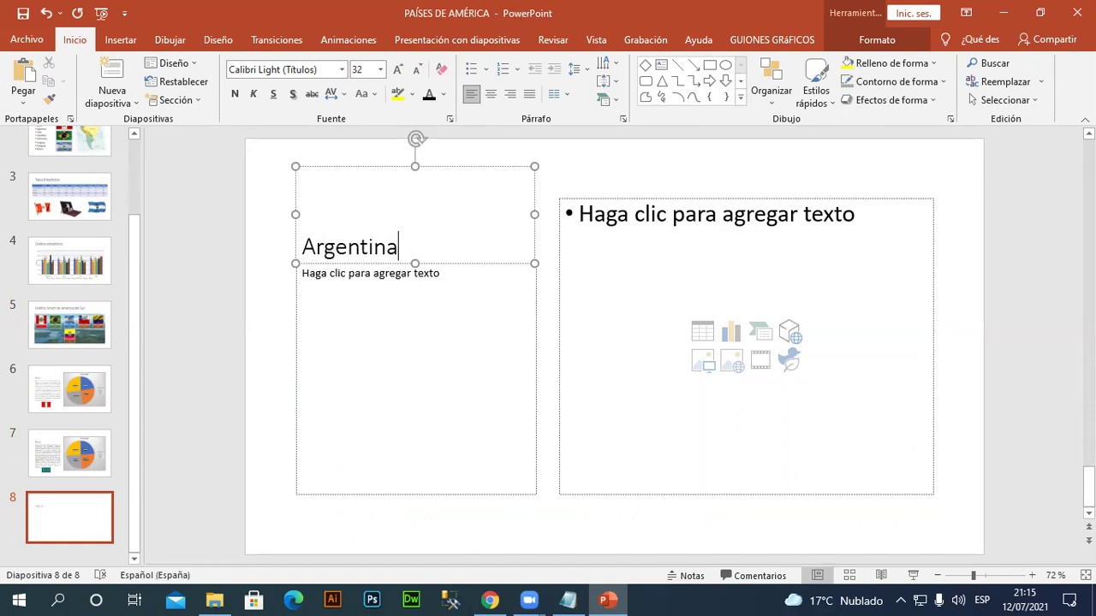
{"action": "left_click", "coordinate": [332, 287]}
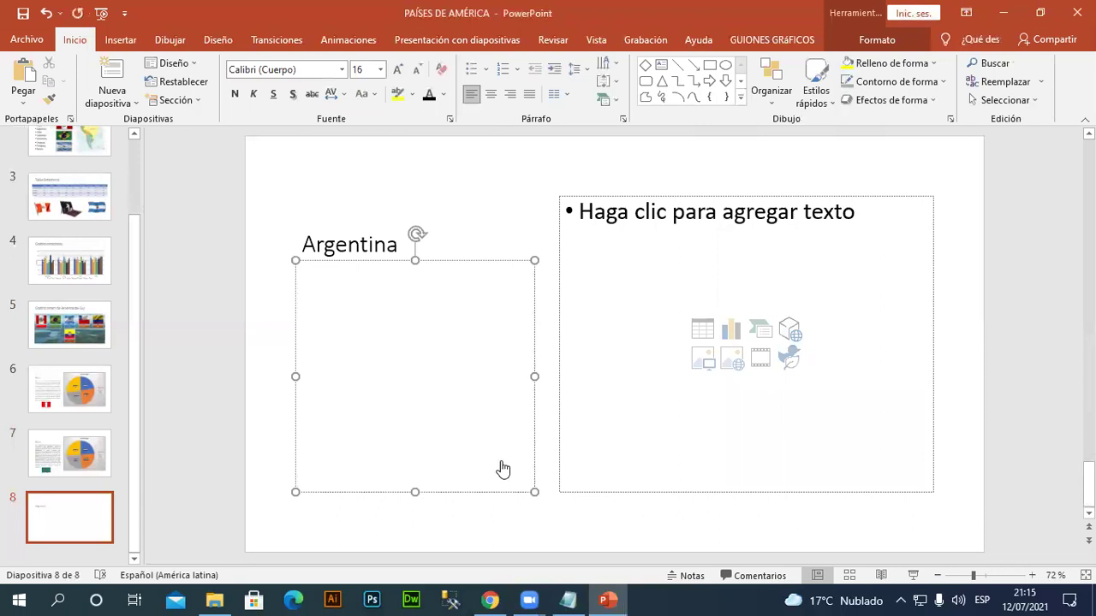
{"action": "key", "text": "alt+Tab"}
- Search Google for 'argentina' and select the knowledge-panel overview paragraph
{"action": "left_click", "coordinate": [461, 153]}
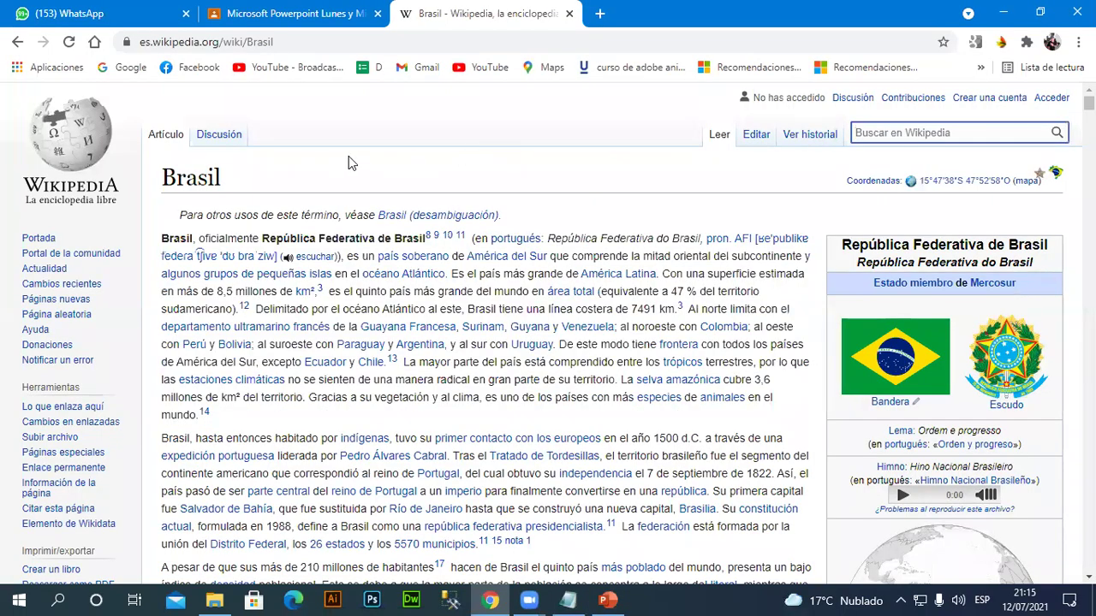
{"action": "left_click", "coordinate": [15, 42]}
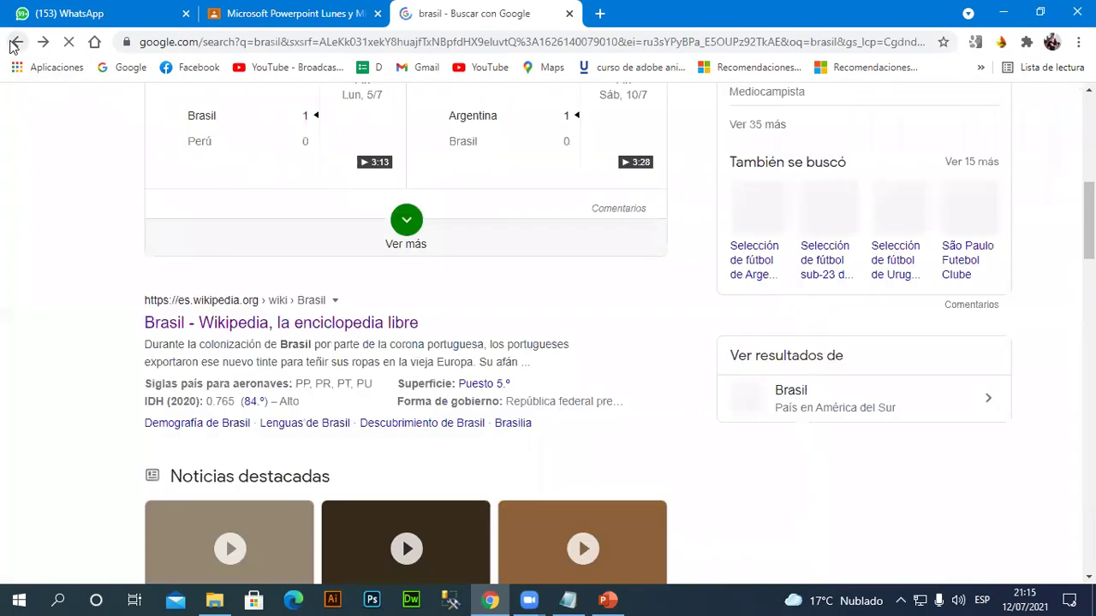
{"action": "scroll", "coordinate": [403, 314], "scroll_direction": "up", "scroll_amount": 7}
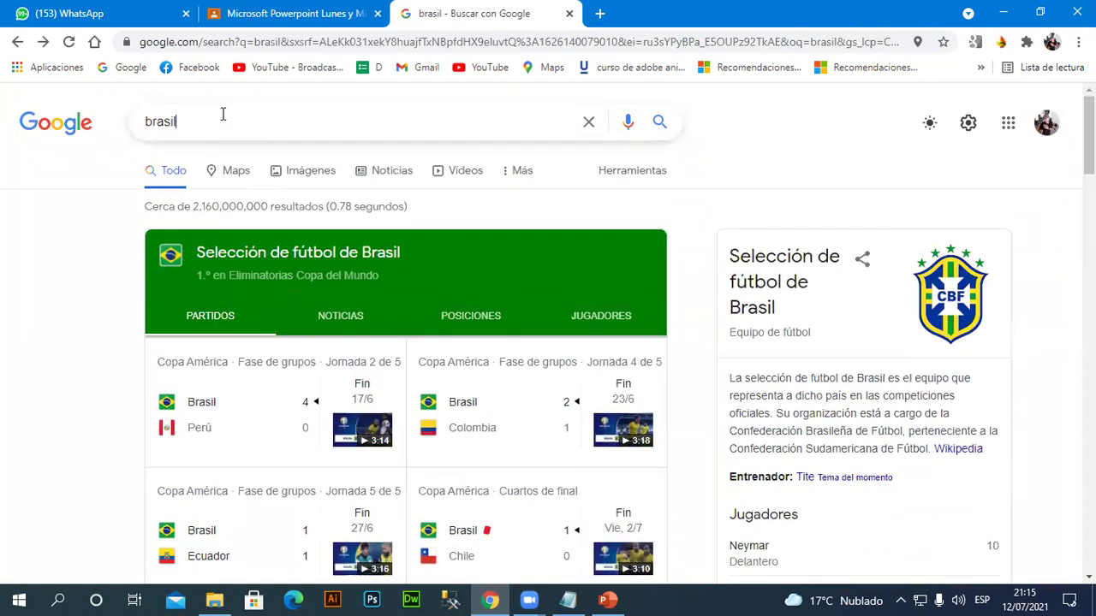
{"action": "double_click", "coordinate": [222, 113]}
{"action": "type", "text": "ar"}
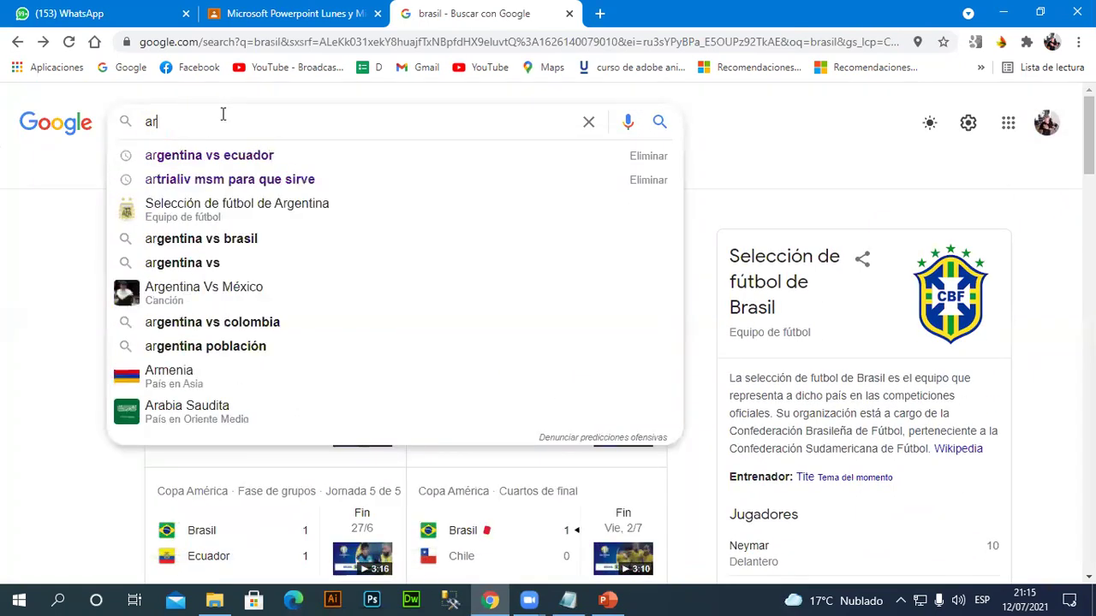
{"action": "type", "text": "gentina"}
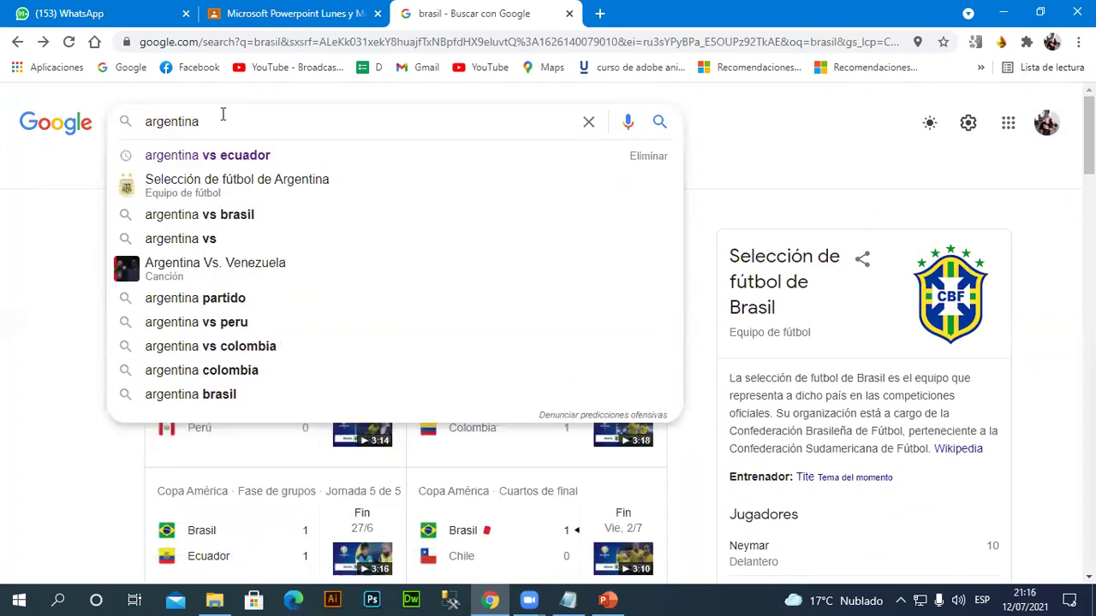
{"action": "key", "text": "Return"}
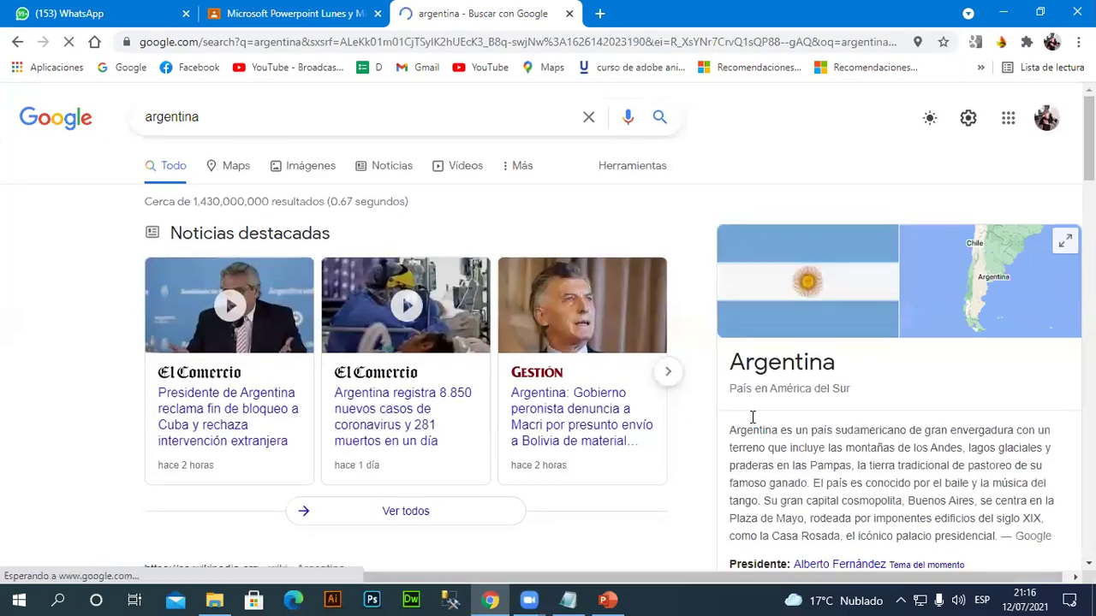
{"action": "scroll", "coordinate": [759, 323], "scroll_direction": "down", "scroll_amount": 2}
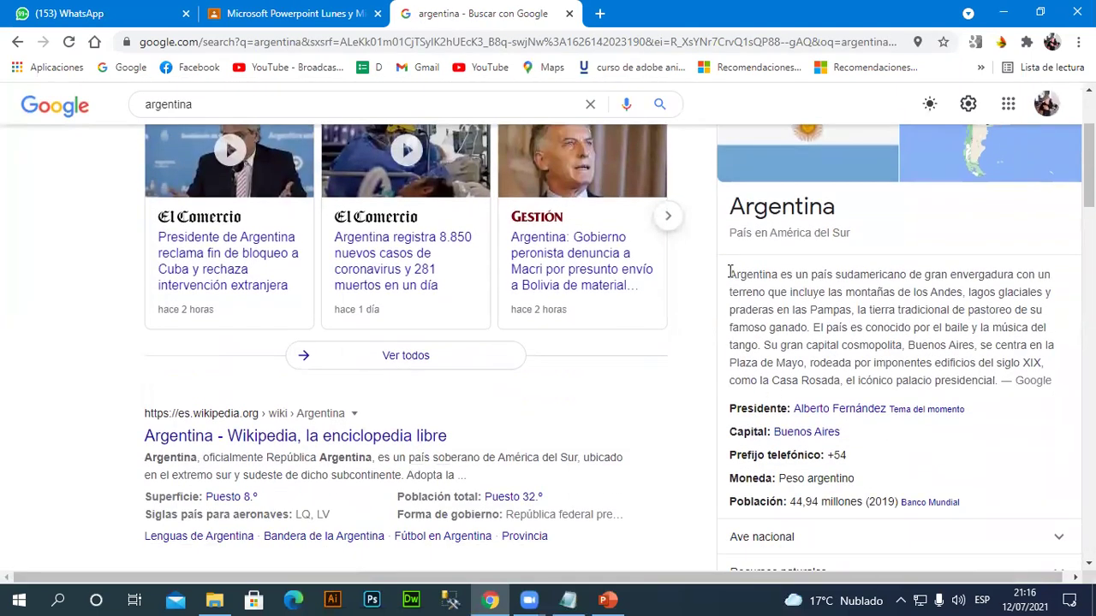
{"action": "left_click_drag", "start_coordinate": [729, 272], "coordinate": [1012, 385]}
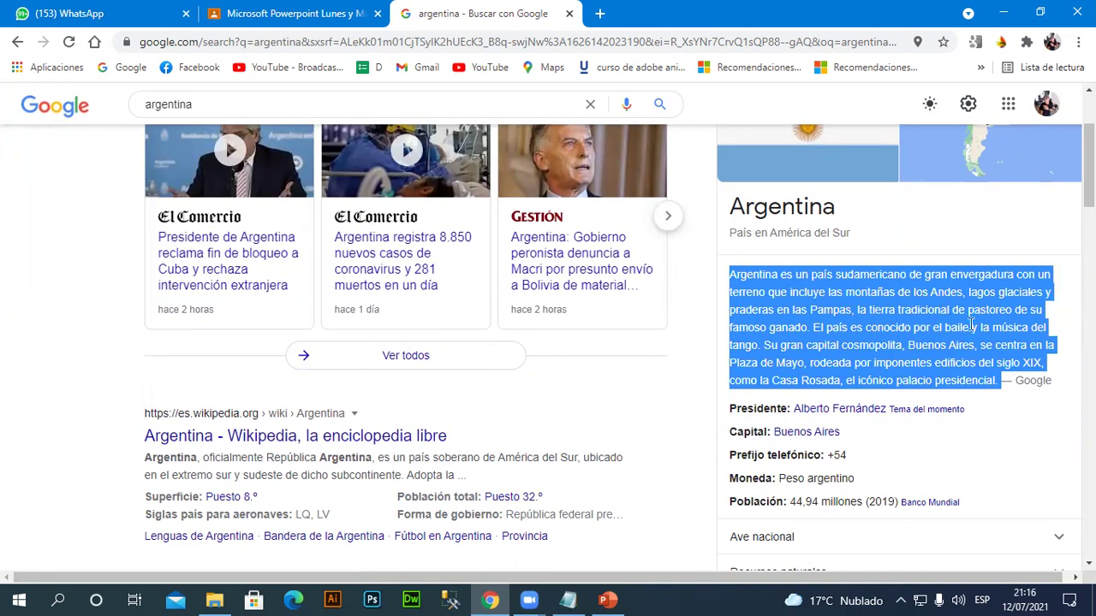
{"action": "right_click", "coordinate": [967, 312]}
- Copy the Argentina paragraph and paste it as plain text into slide 8
{"action": "left_click", "coordinate": [943, 330]}
{"action": "left_click", "coordinate": [607, 600]}
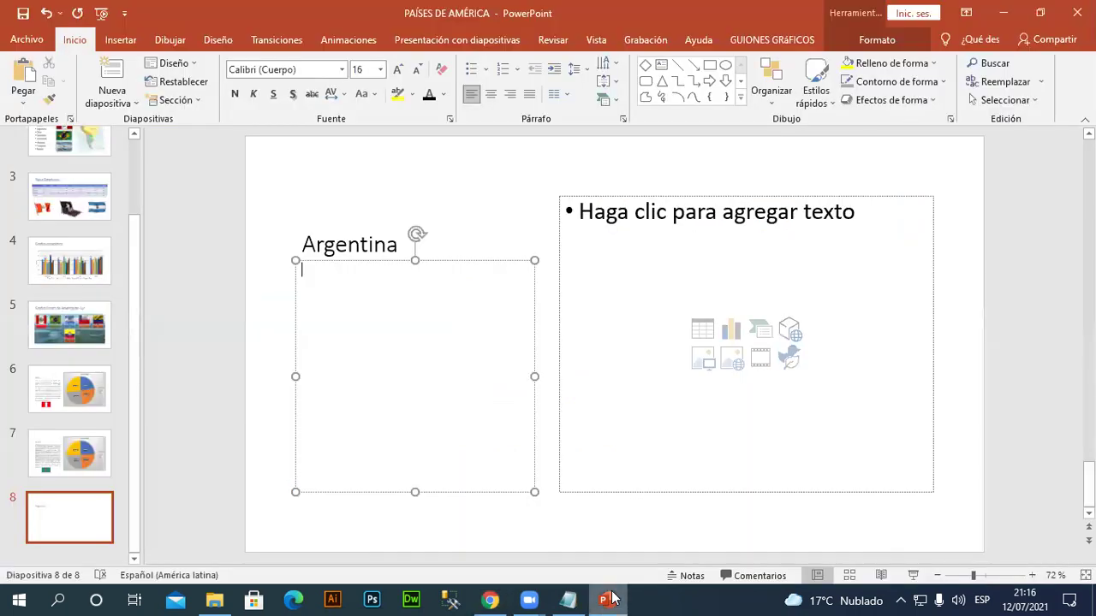
{"action": "left_click", "coordinate": [23, 96]}
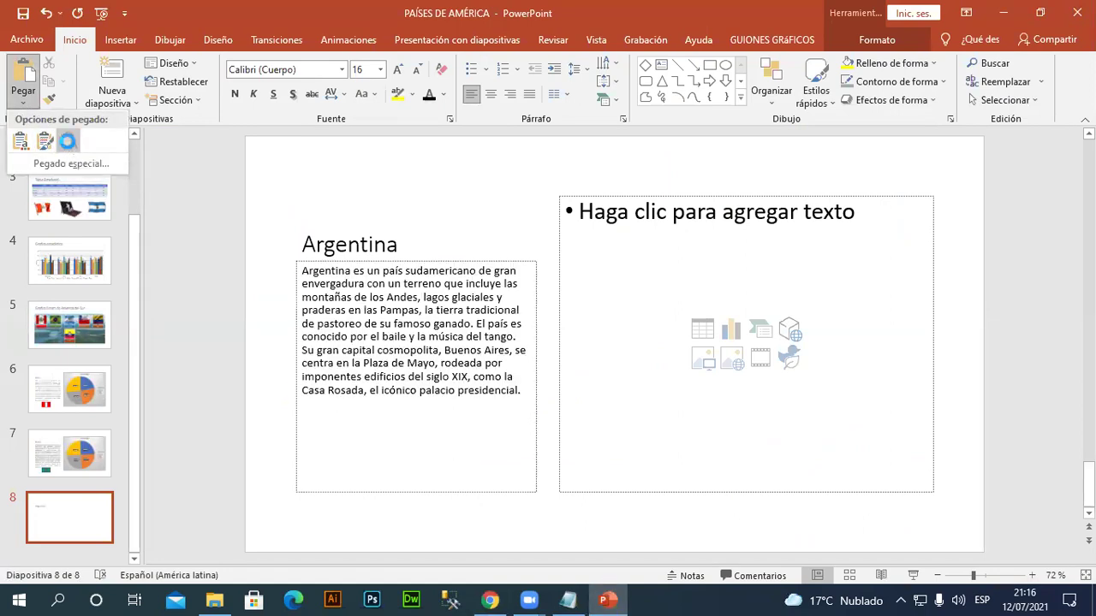
{"action": "left_click", "coordinate": [71, 145]}
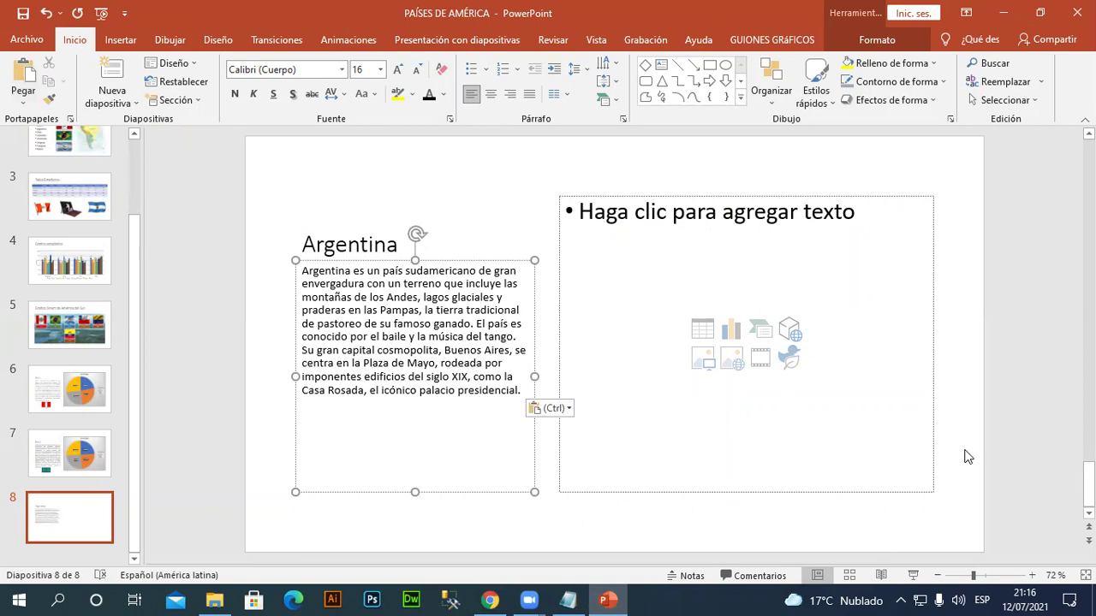
- Justify the Argentina paragraph and set its font size to 18
{"action": "left_click", "coordinate": [529, 94]}
{"action": "left_click", "coordinate": [397, 68]}
{"action": "key", "text": "ctrl+z"}
{"action": "left_click", "coordinate": [397, 70]}
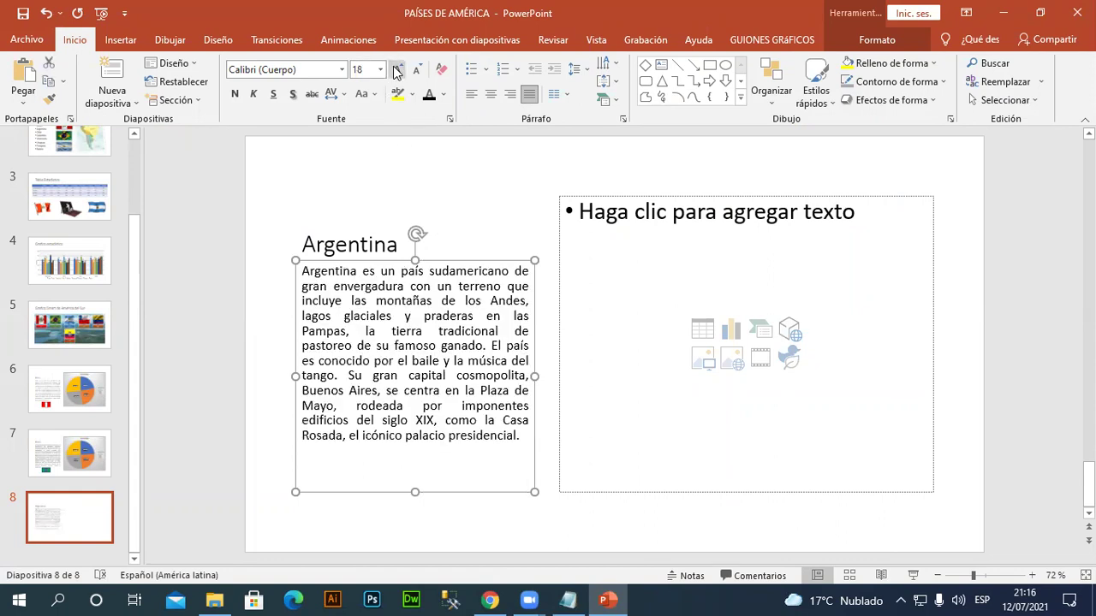
{"action": "left_click", "coordinate": [884, 528]}
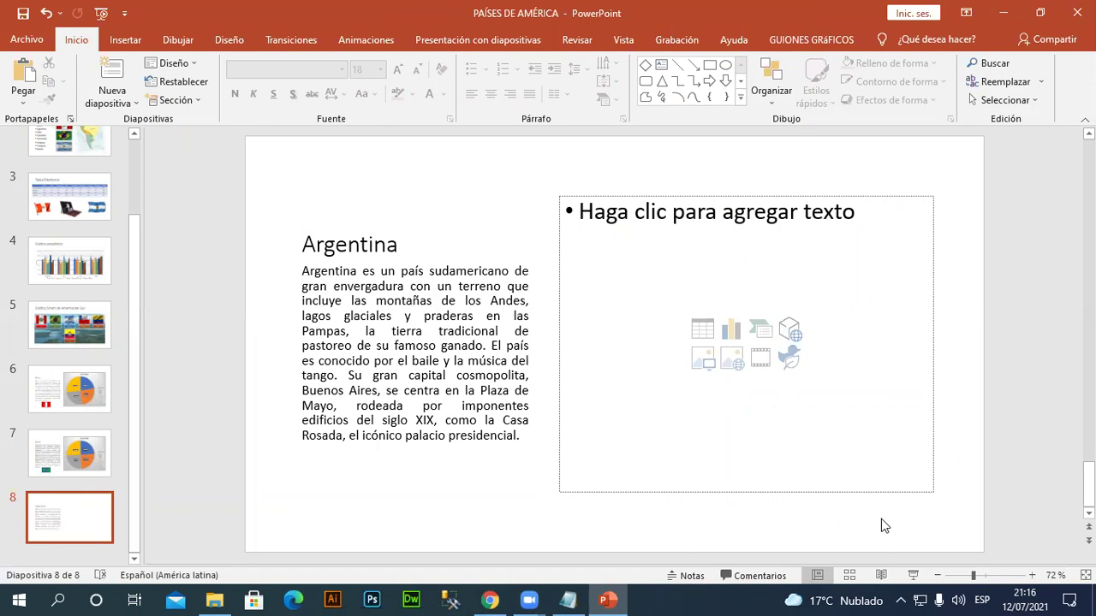
- Insert a default pie chart beside the Argentina text on slide 8
{"action": "left_click", "coordinate": [734, 339]}
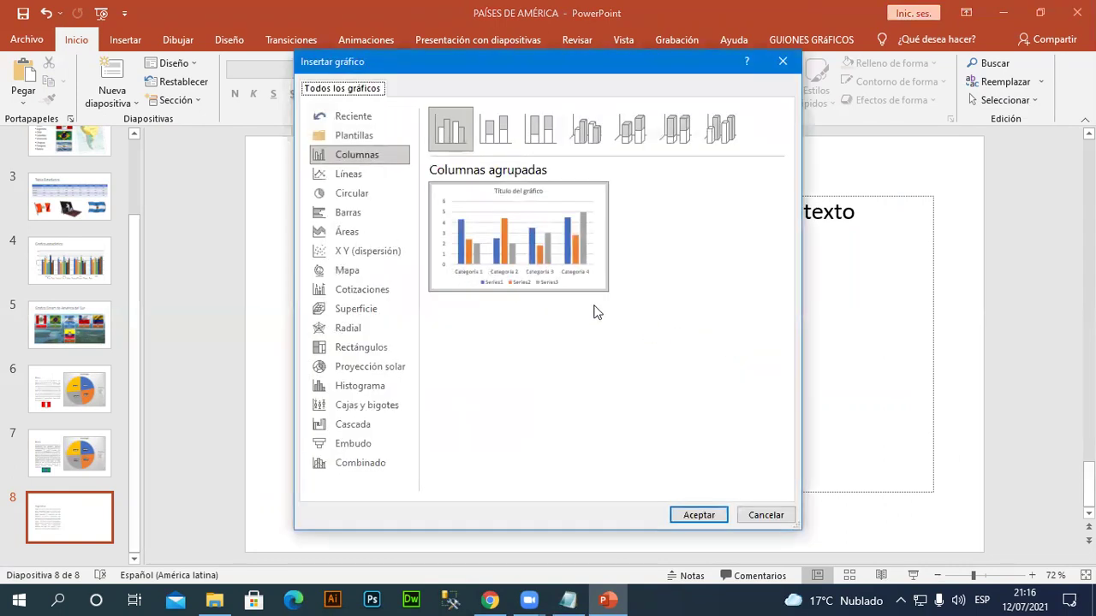
{"action": "left_click", "coordinate": [360, 194]}
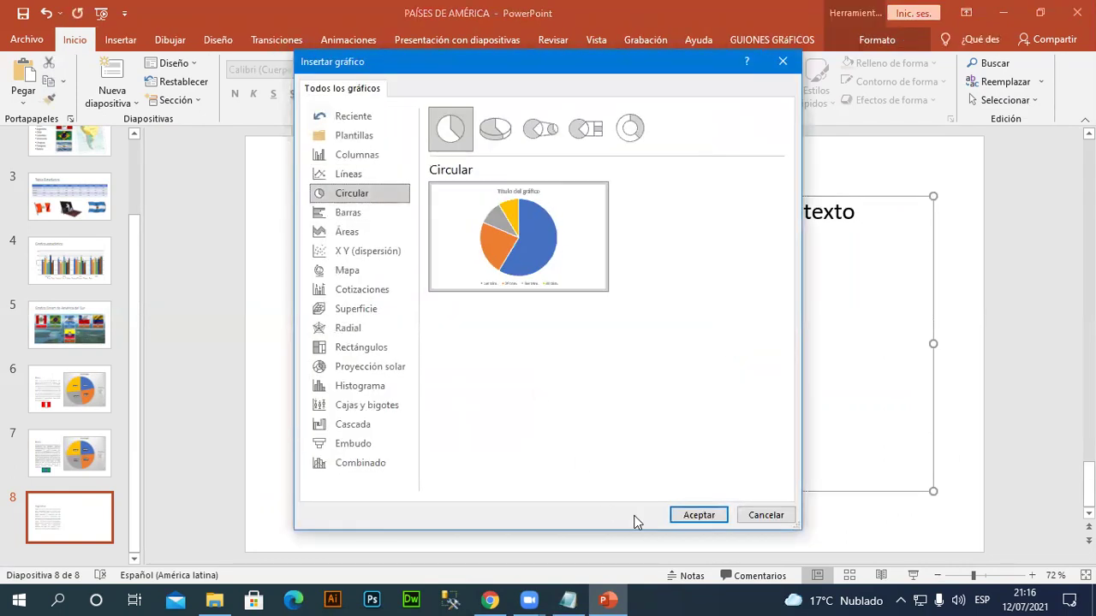
{"action": "left_click", "coordinate": [699, 517]}
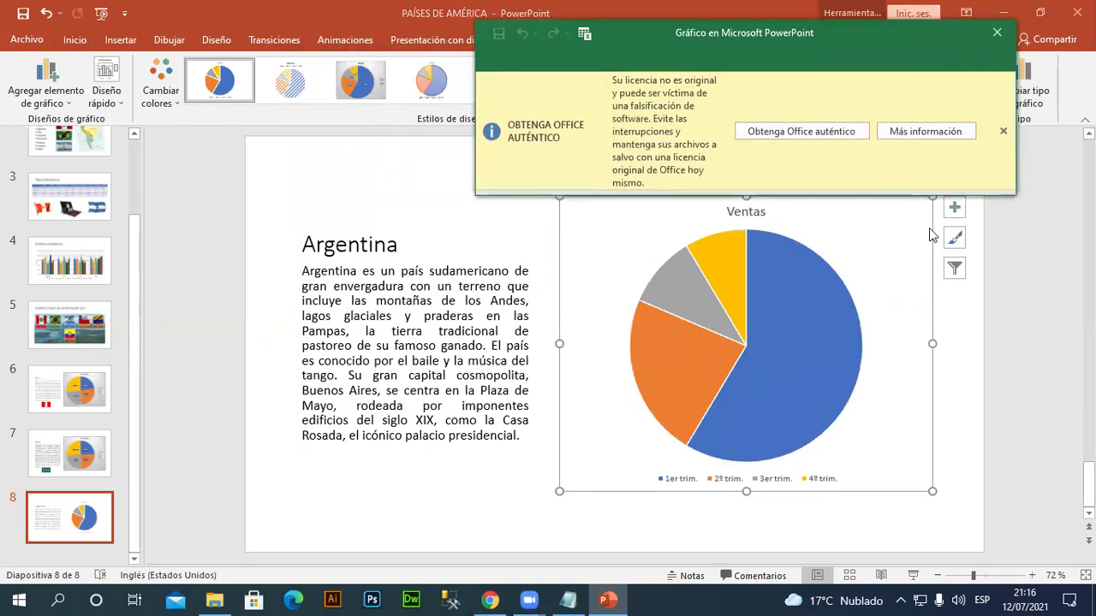
- Dismiss the licence notice and rename the chart series from Ventas to Tecnologia
{"action": "left_click", "coordinate": [1002, 132]}
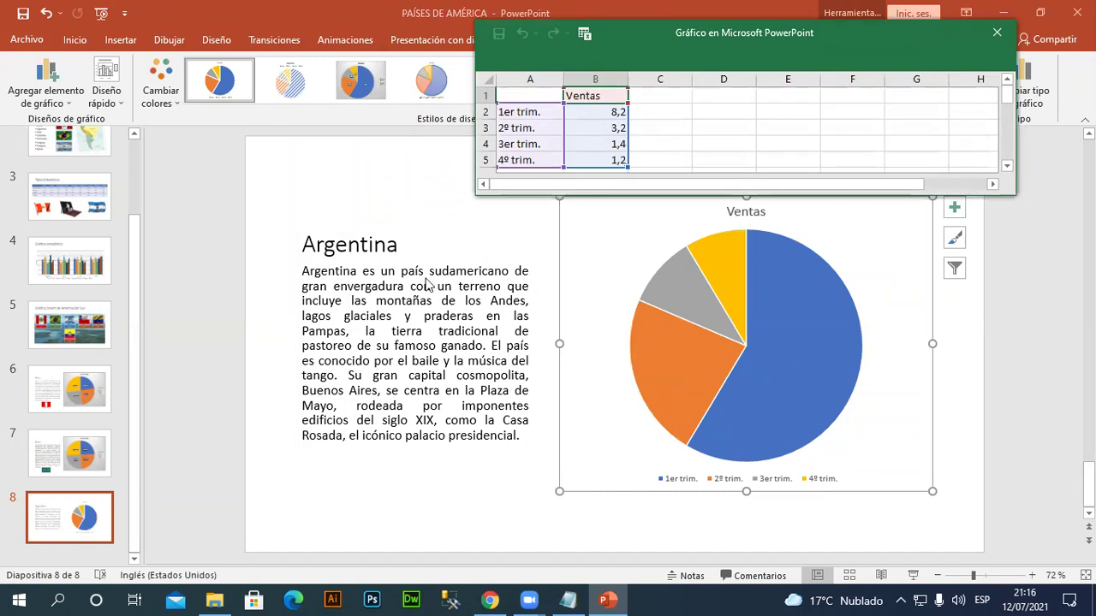
{"action": "left_click", "coordinate": [72, 213]}
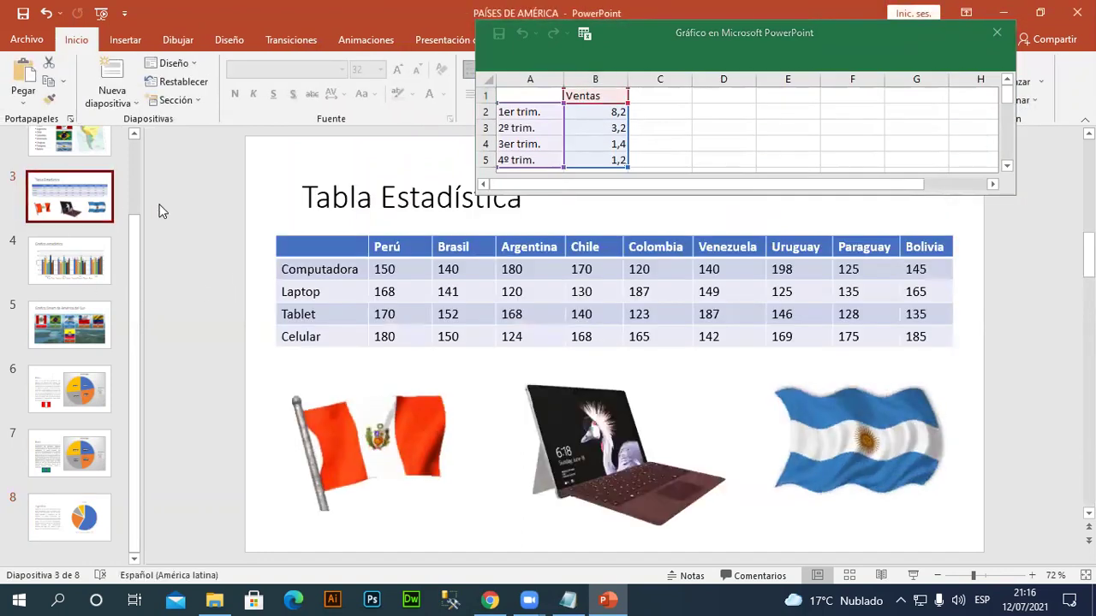
{"action": "left_click", "coordinate": [590, 98]}
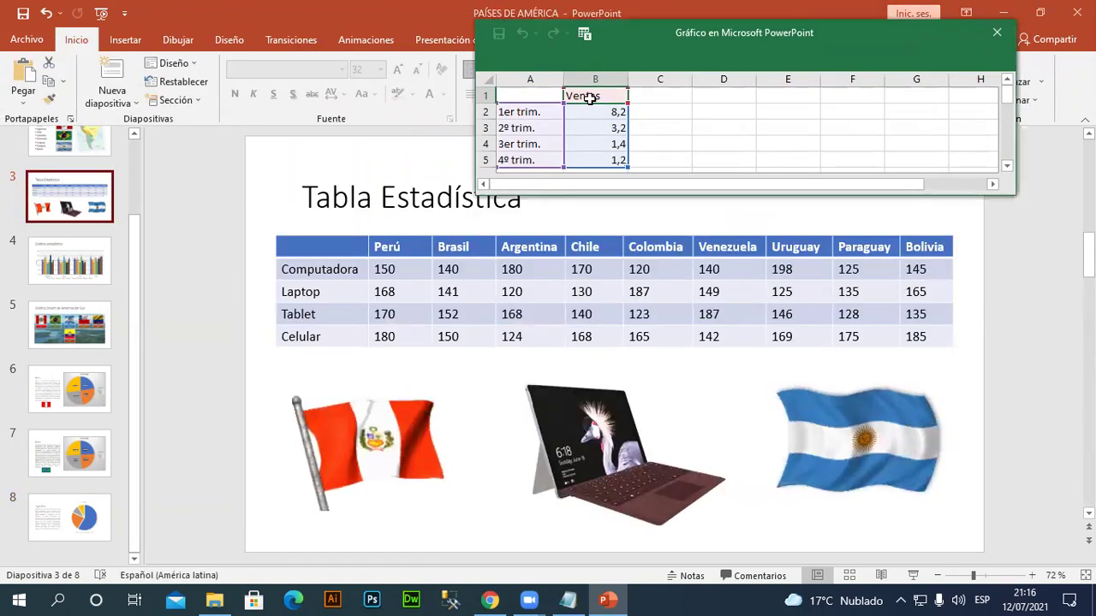
{"action": "type", "text": "Te"}
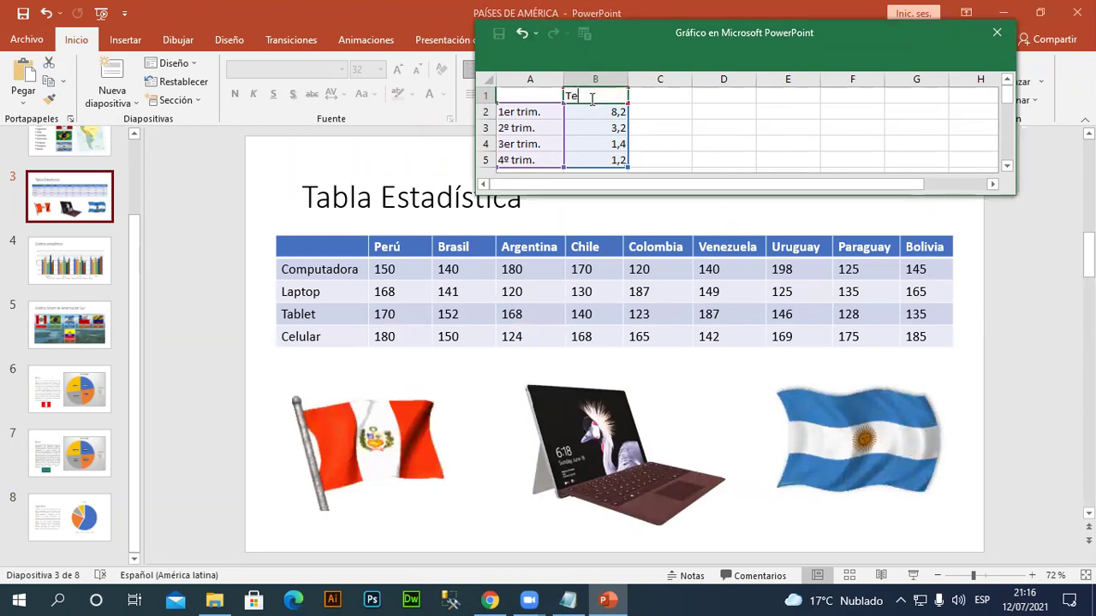
{"action": "type", "text": "cnologia"}
{"action": "left_click", "coordinate": [554, 110]}
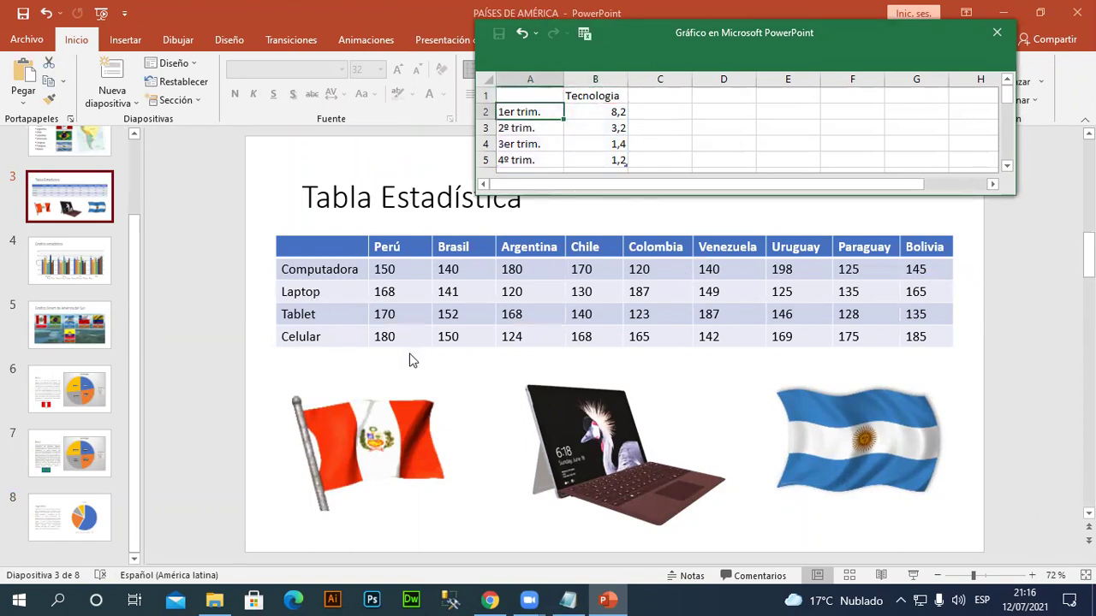
- Rename the chart categories to Computadora, Laptop, Tablet and Celular
{"action": "left_click_drag", "start_coordinate": [563, 79], "coordinate": [575, 78]}
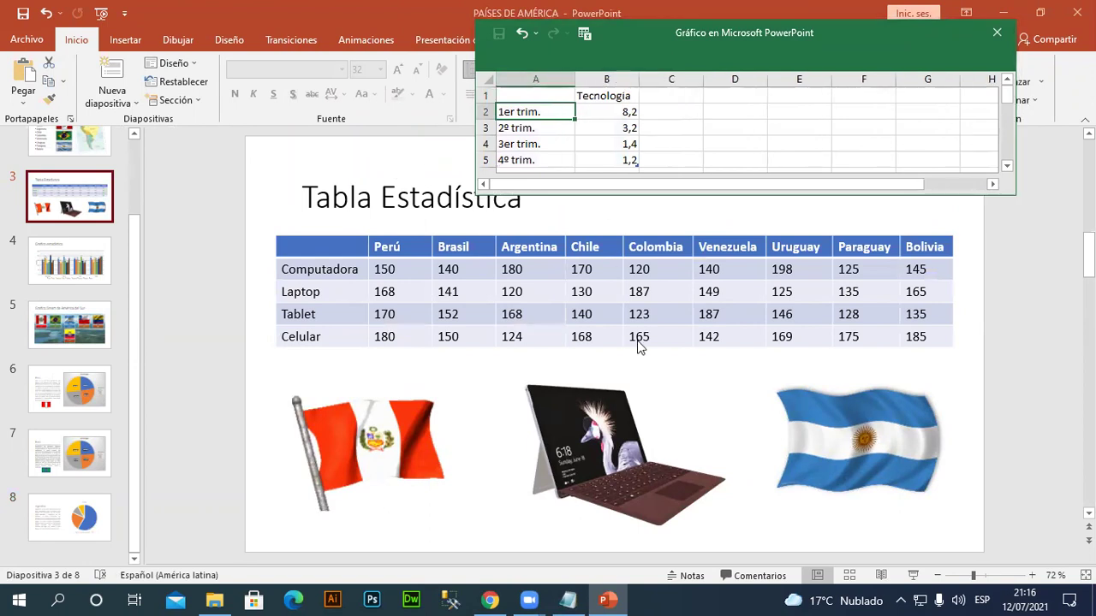
{"action": "type", "text": "Comp"}
{"action": "type", "text": "utadora"}
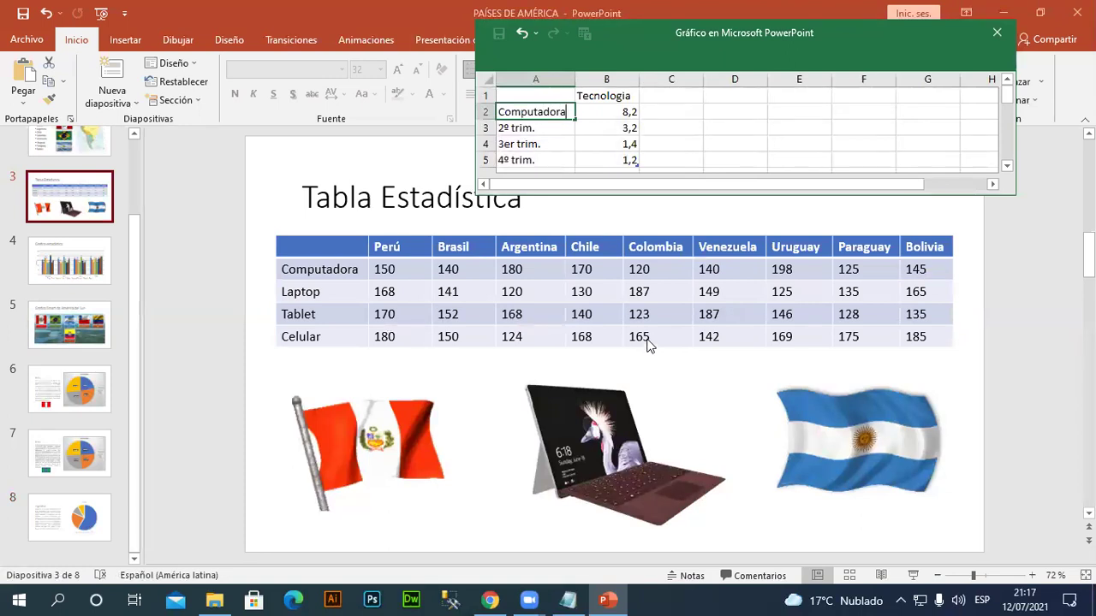
{"action": "left_click", "coordinate": [537, 126]}
{"action": "type", "text": "Laptop"}
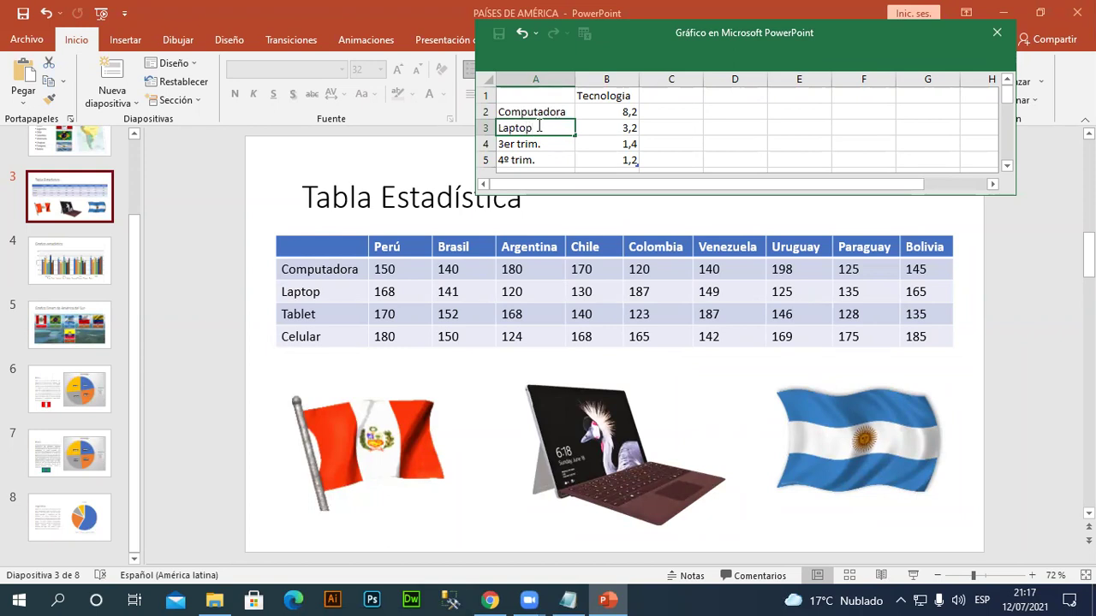
{"action": "left_click", "coordinate": [534, 142]}
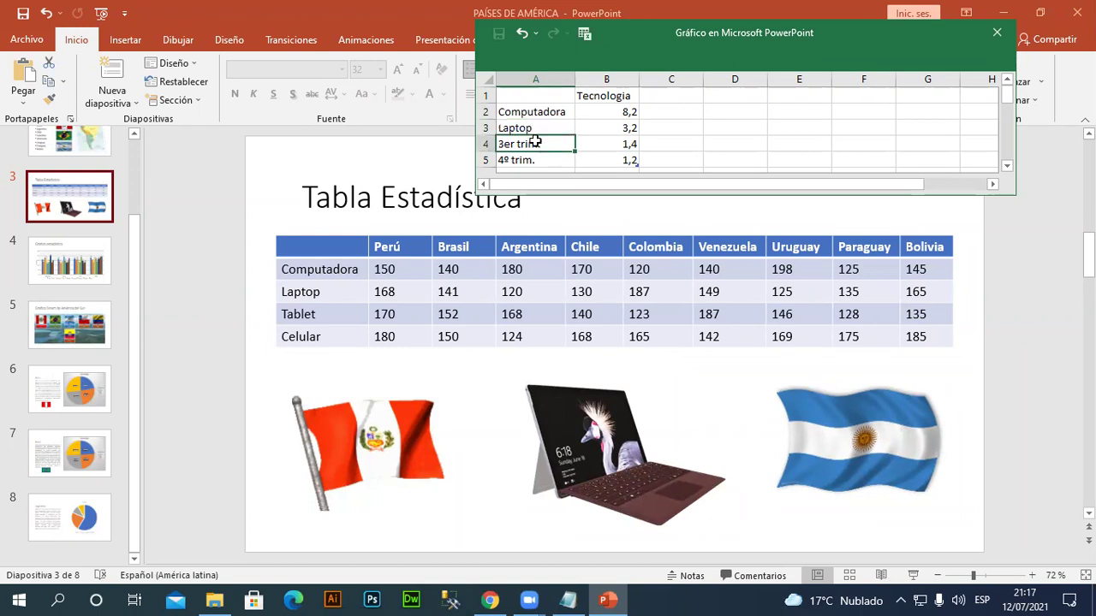
{"action": "type", "text": "Tablet"}
{"action": "left_click", "coordinate": [531, 160]}
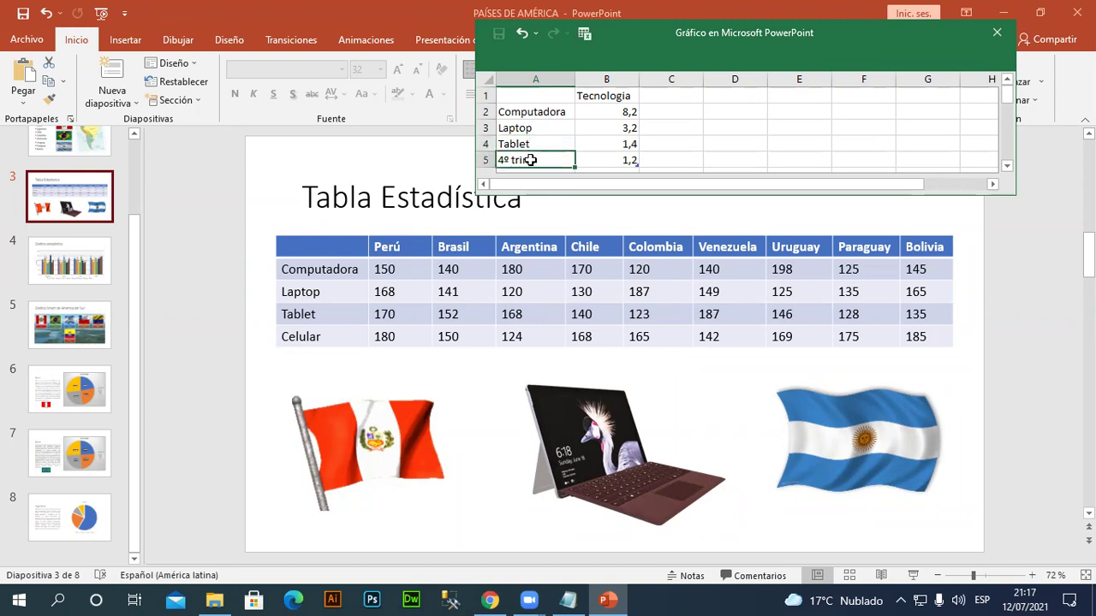
{"action": "type", "text": "Ce"}
{"action": "left_click", "coordinate": [741, 126]}
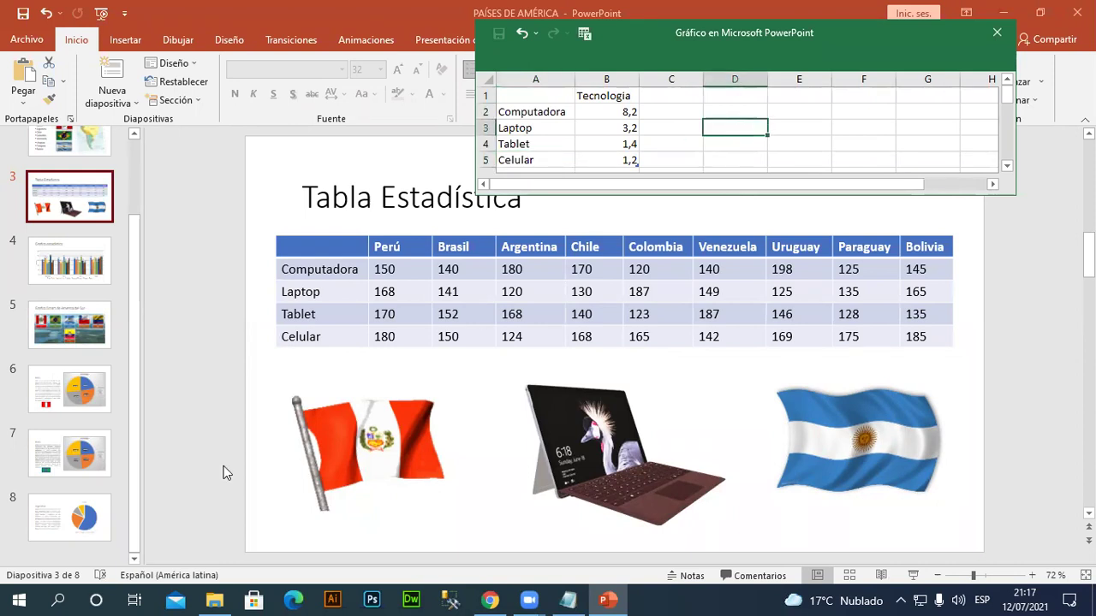
{"action": "left_click", "coordinate": [98, 535]}
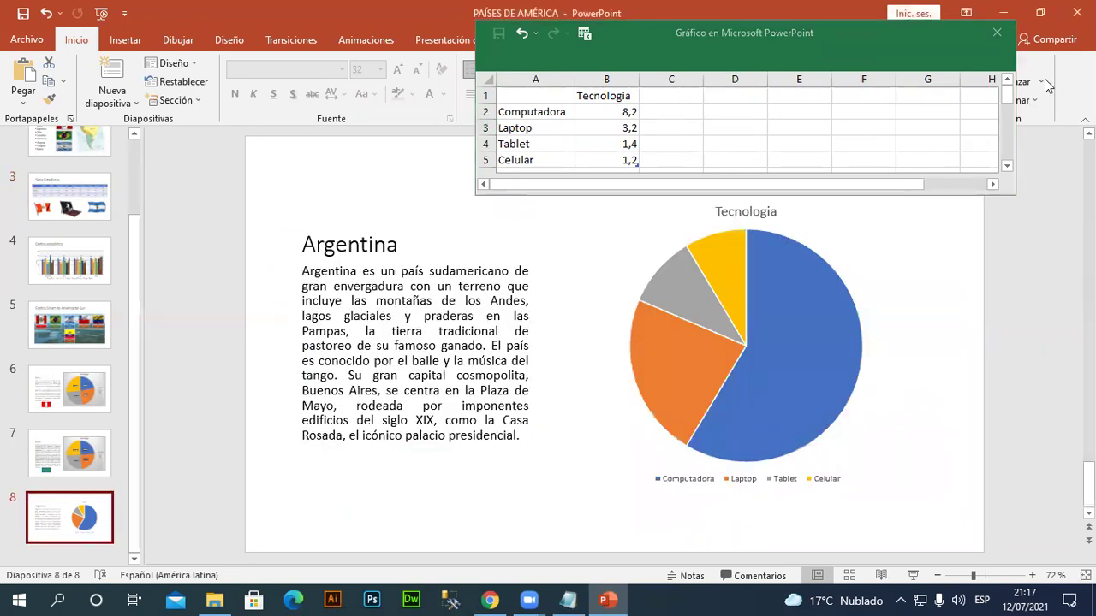
- Enter Argentina's figures 180 for Computadora and 120 for Laptop in the data sheet
{"action": "left_click", "coordinate": [558, 145]}
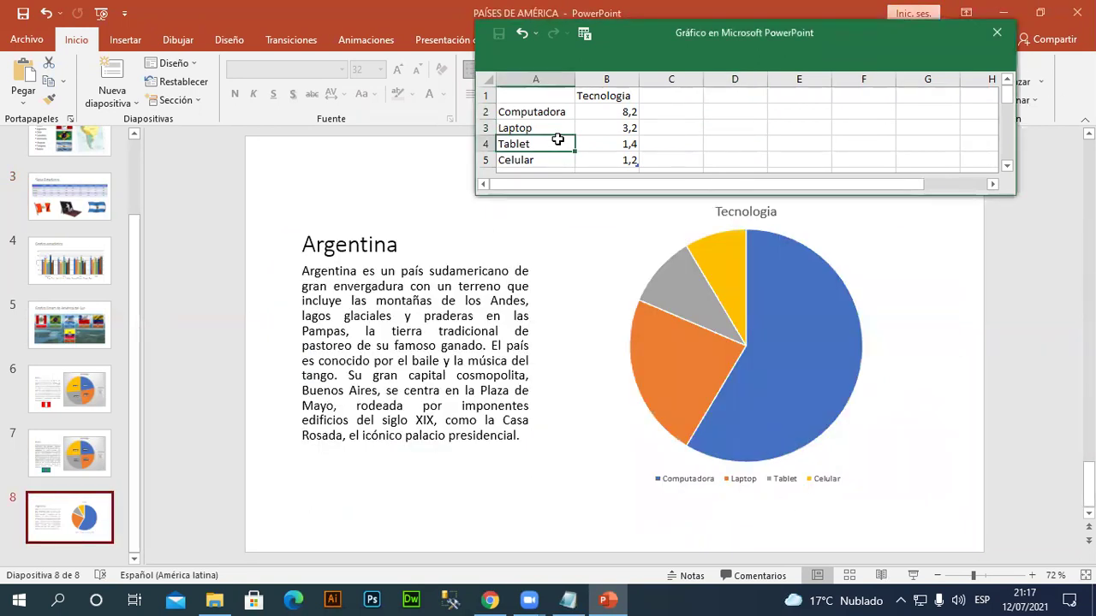
{"action": "left_click", "coordinate": [620, 113]}
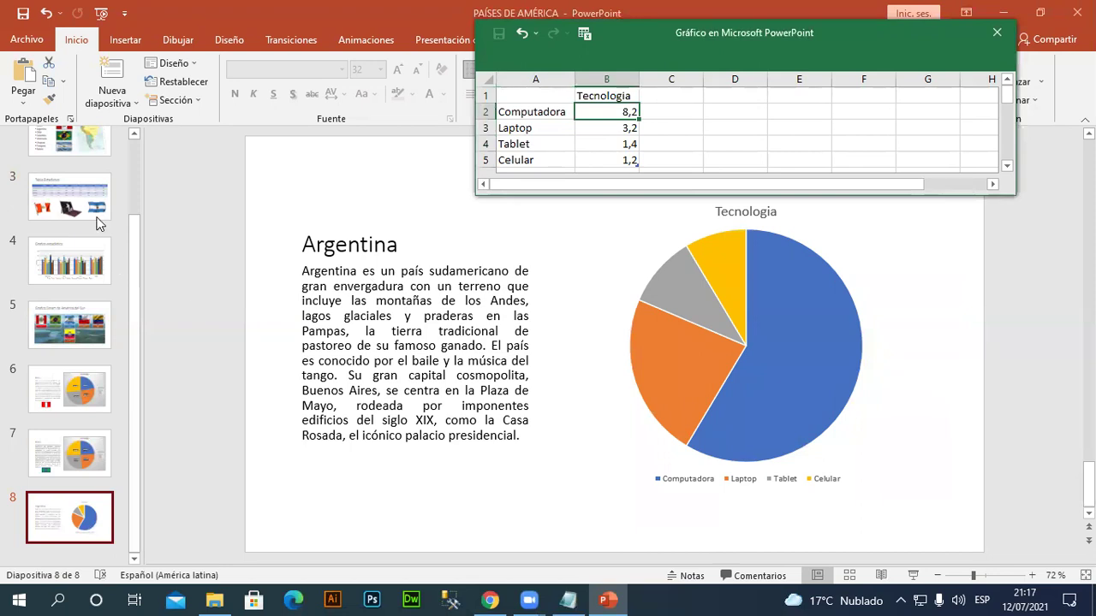
{"action": "left_click", "coordinate": [97, 224]}
{"action": "left_click", "coordinate": [605, 112]}
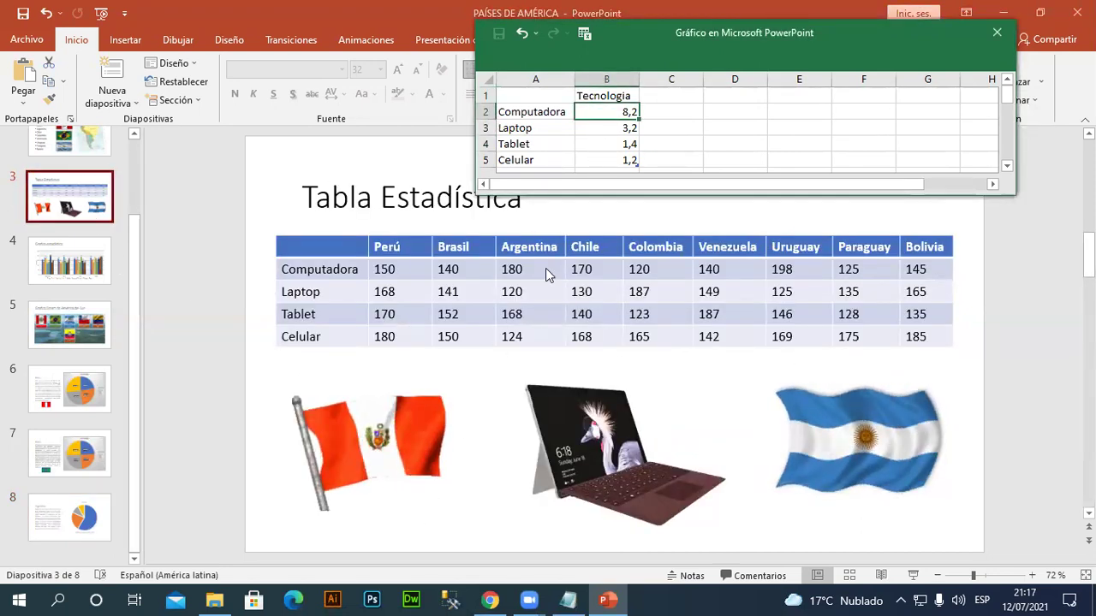
{"action": "type", "text": "180"}
{"action": "left_click", "coordinate": [620, 127]}
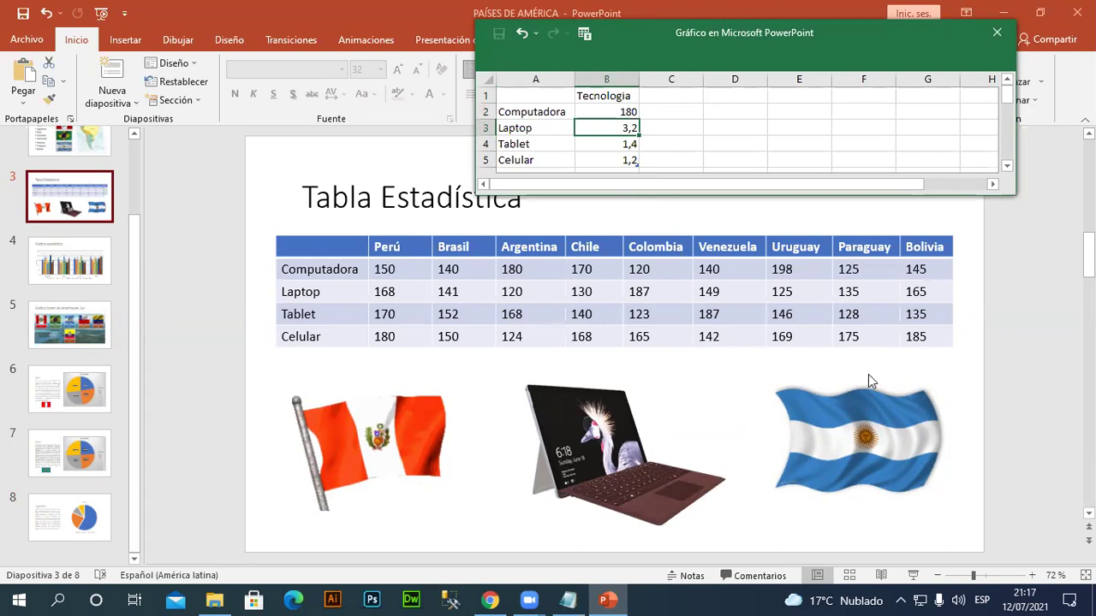
{"action": "type", "text": "120"}
{"action": "left_click", "coordinate": [613, 148]}
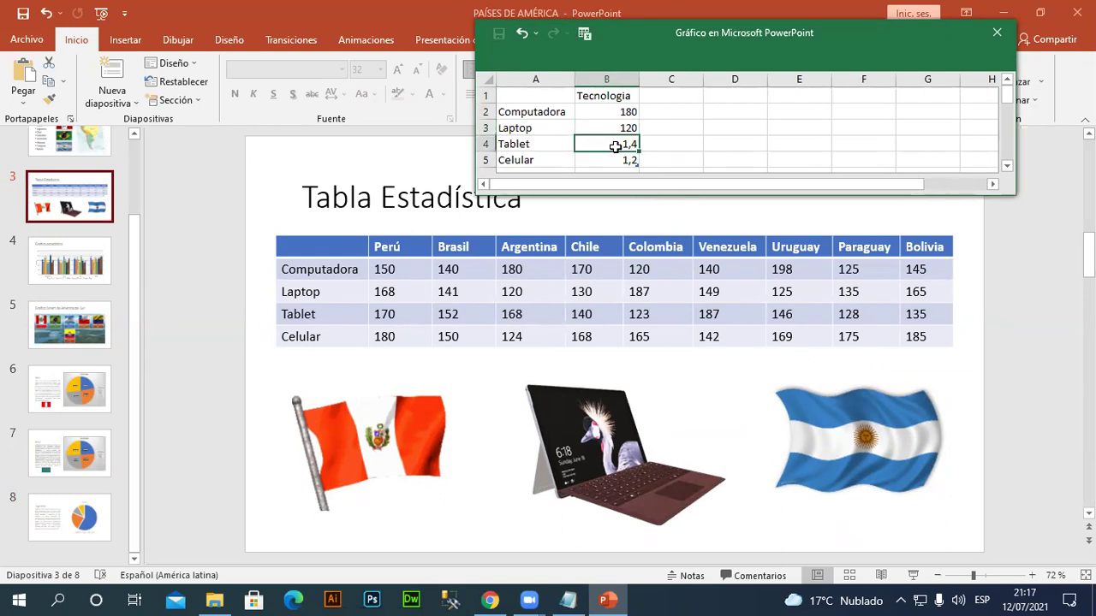
- Enter 168 for Tablet and 124 for Celular, then close the data sheet
{"action": "type", "text": "1"}
{"action": "key", "text": "BackSpace"}
{"action": "key", "text": "BackSpace"}
{"action": "left_click", "coordinate": [618, 158]}
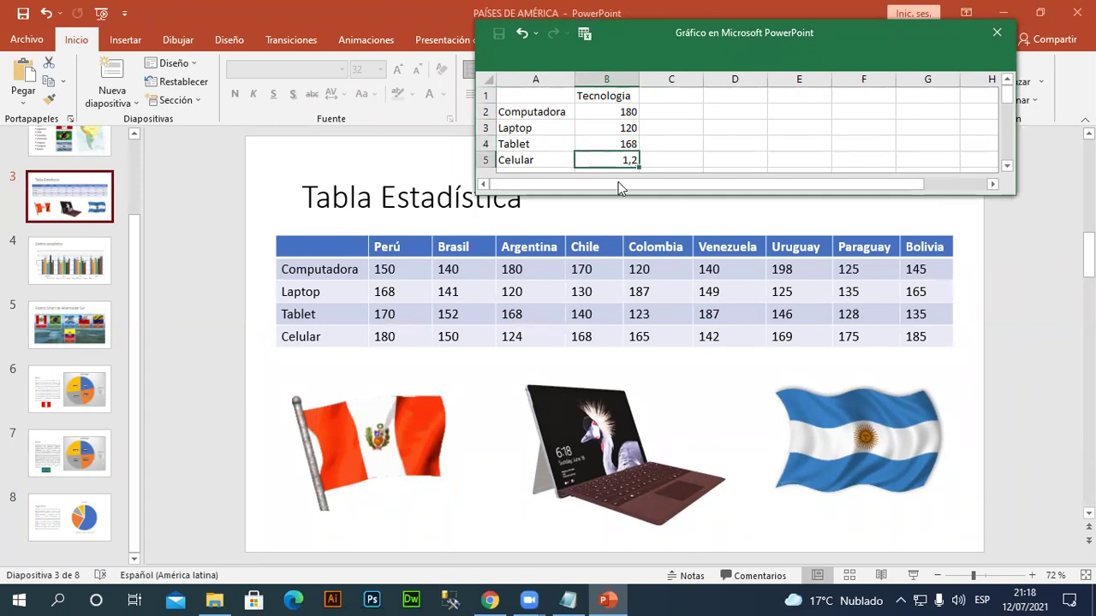
{"action": "type", "text": "4"}
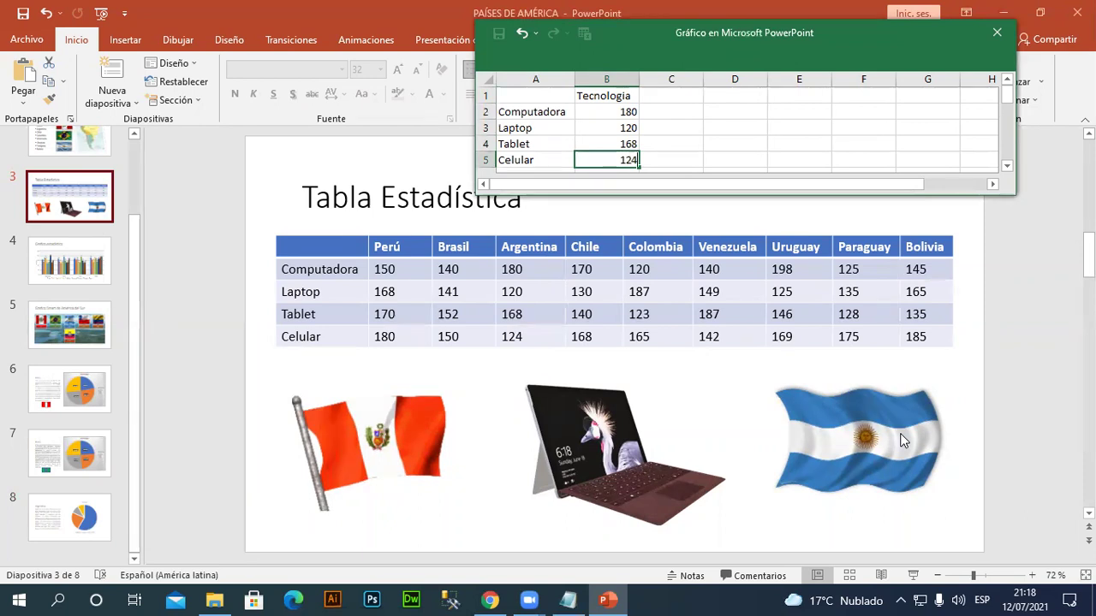
{"action": "left_click", "coordinate": [644, 112]}
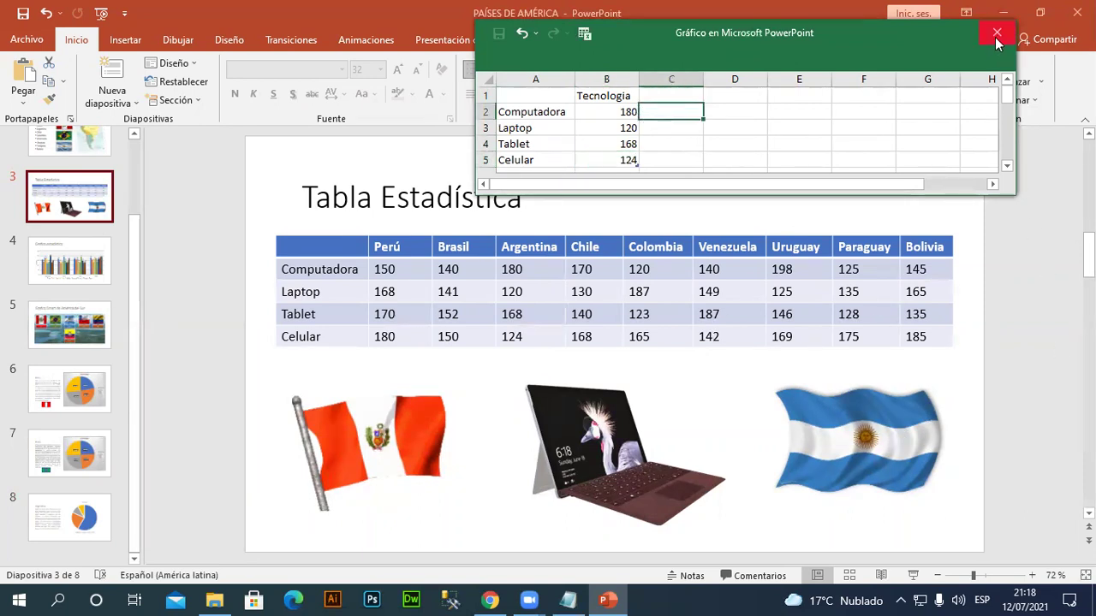
{"action": "left_click", "coordinate": [92, 525]}
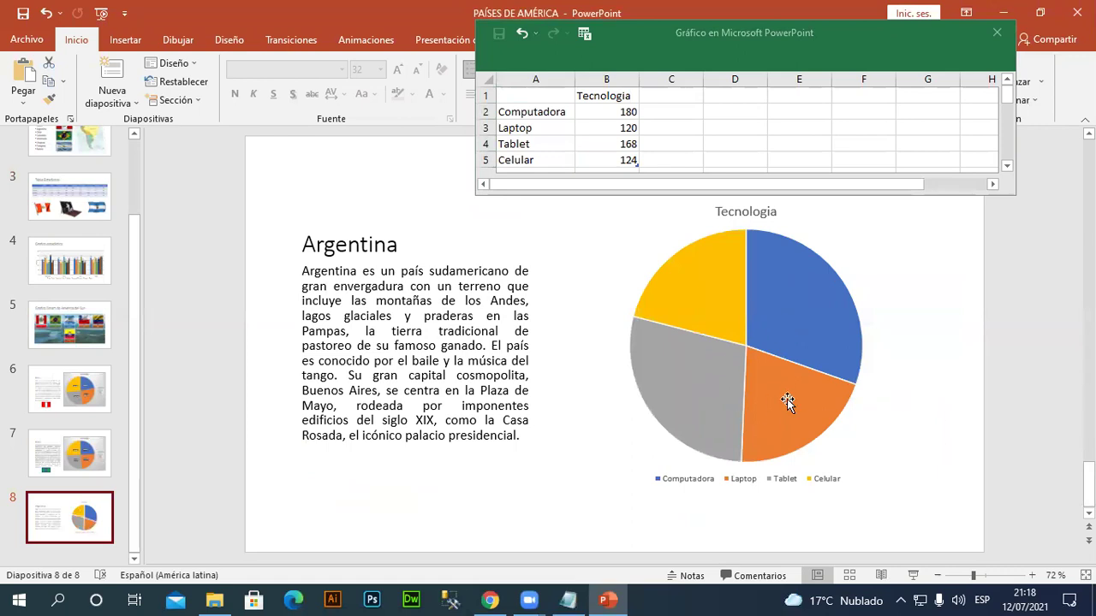
{"action": "left_click", "coordinate": [1008, 29]}
- Apply the shaded Estilo 3 chart style to the Tecnologia pie chart
{"action": "left_click", "coordinate": [787, 219]}
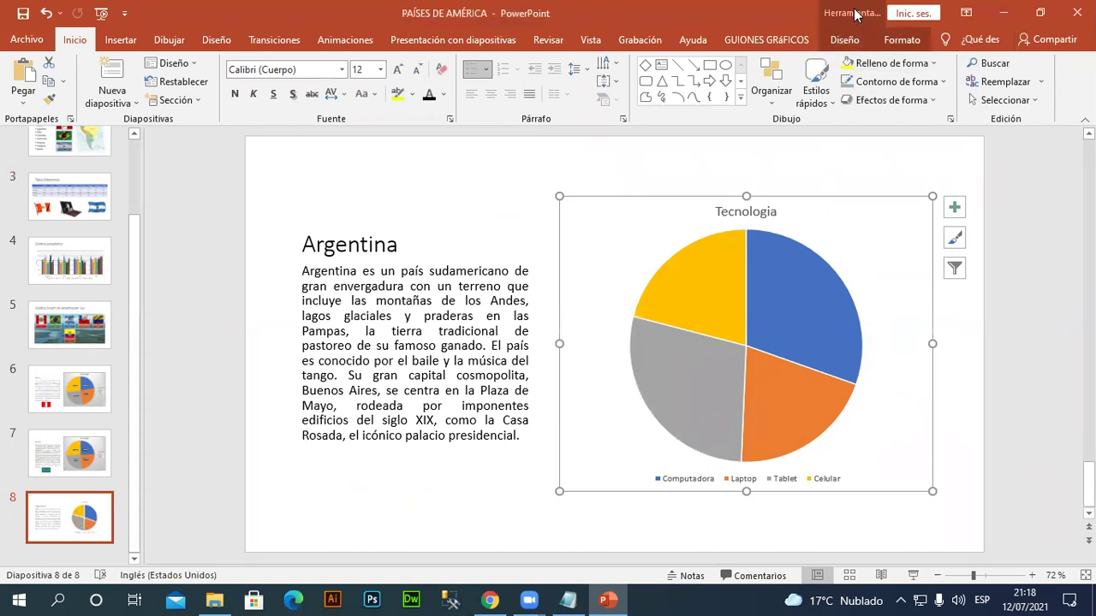
{"action": "left_click", "coordinate": [846, 41]}
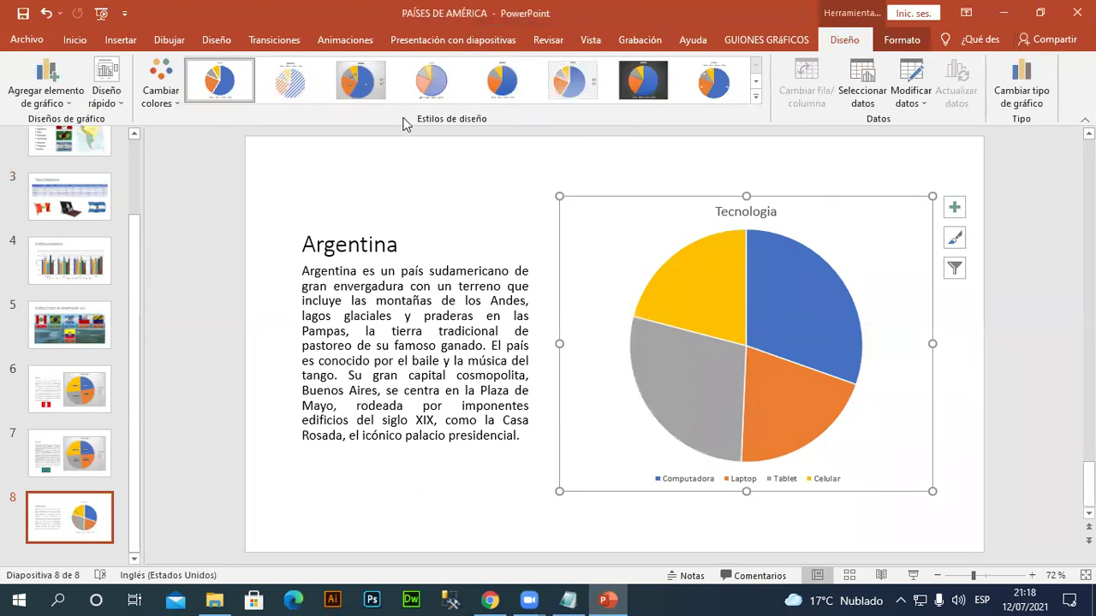
{"action": "left_click", "coordinate": [359, 90]}
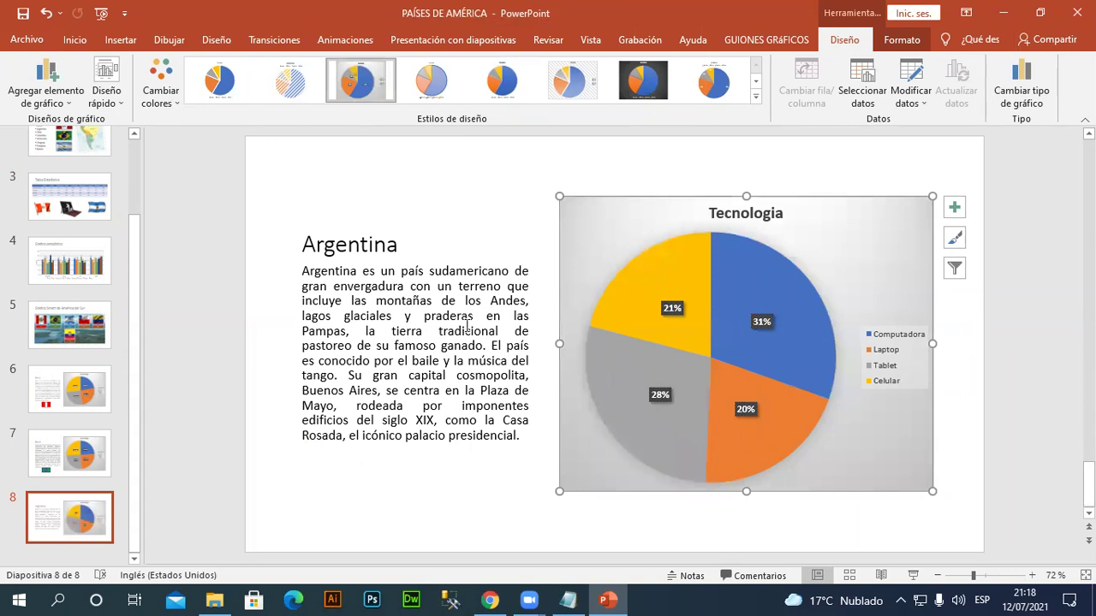
{"action": "mouse_move", "coordinate": [743, 428]}
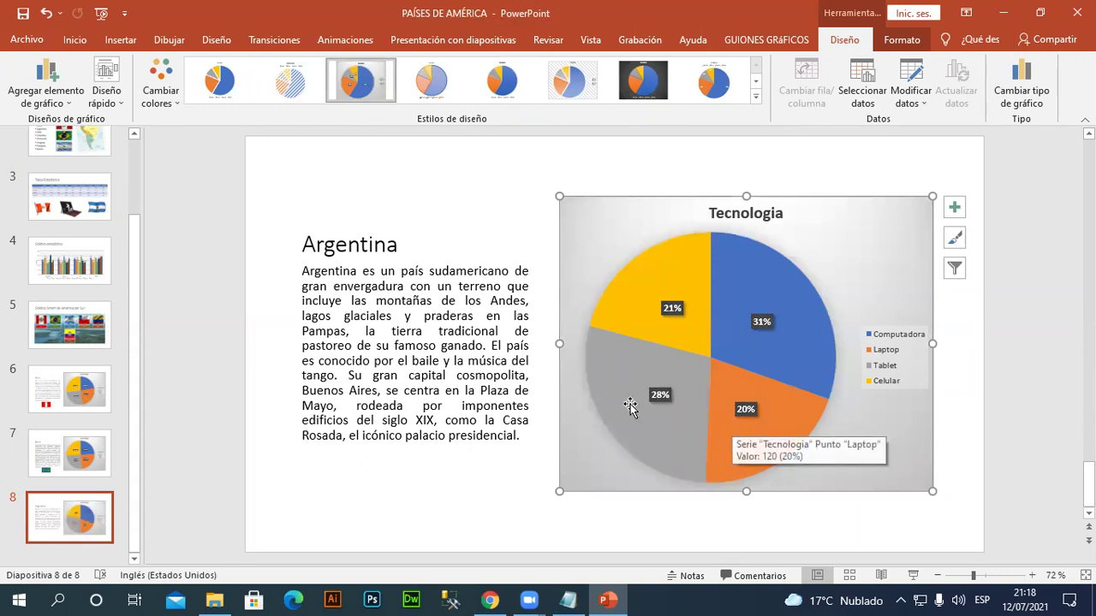
- Make the data labels show each slice's value and percentage, e.g. 180; 31%
{"action": "left_click", "coordinate": [73, 109]}
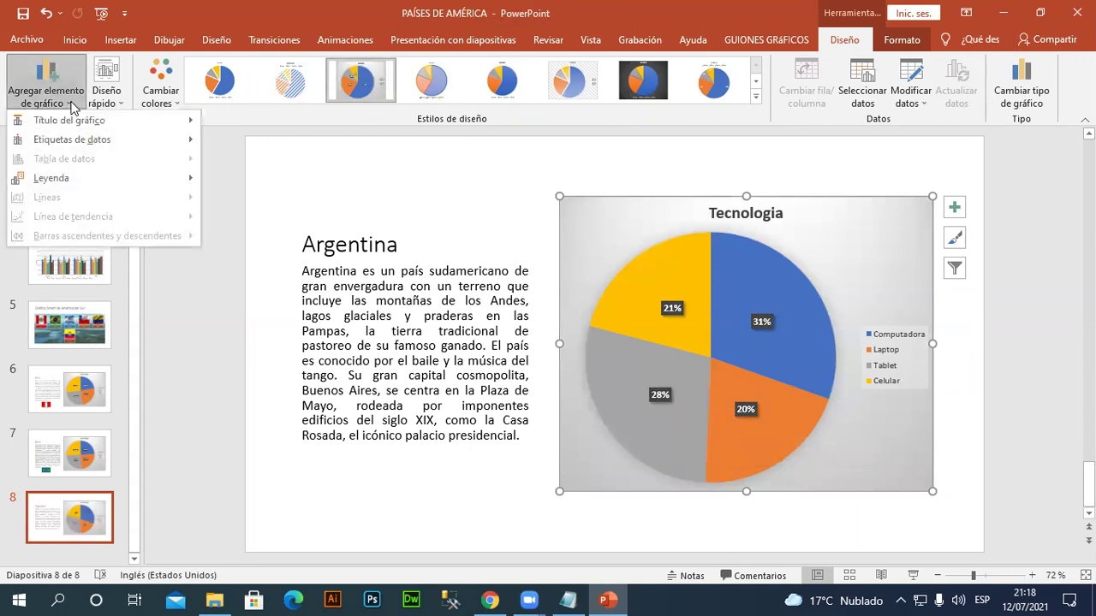
{"action": "mouse_move", "coordinate": [72, 139]}
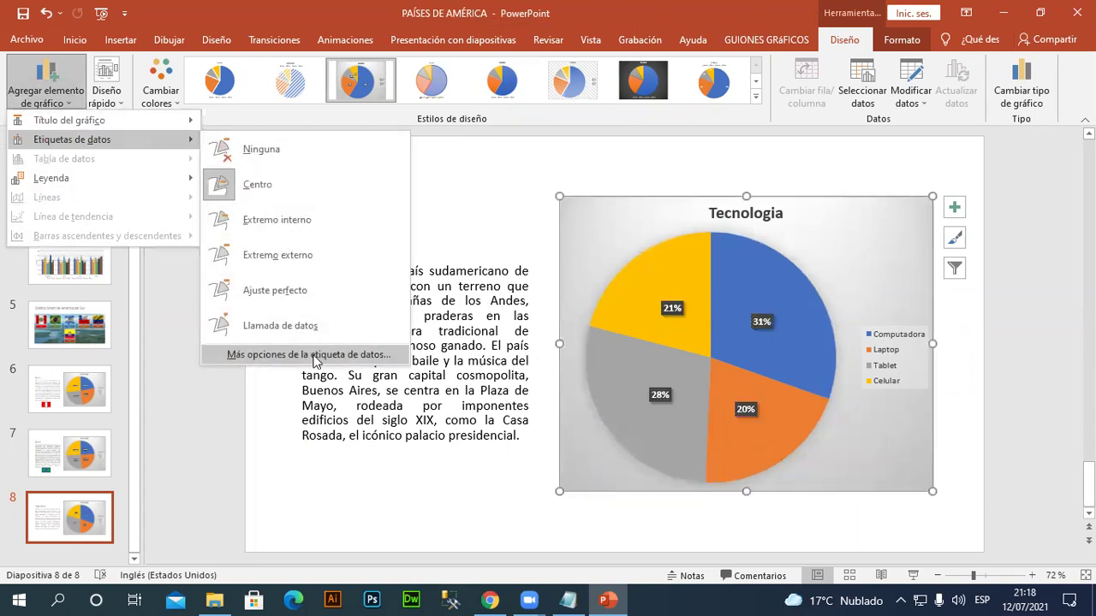
{"action": "left_click", "coordinate": [317, 355]}
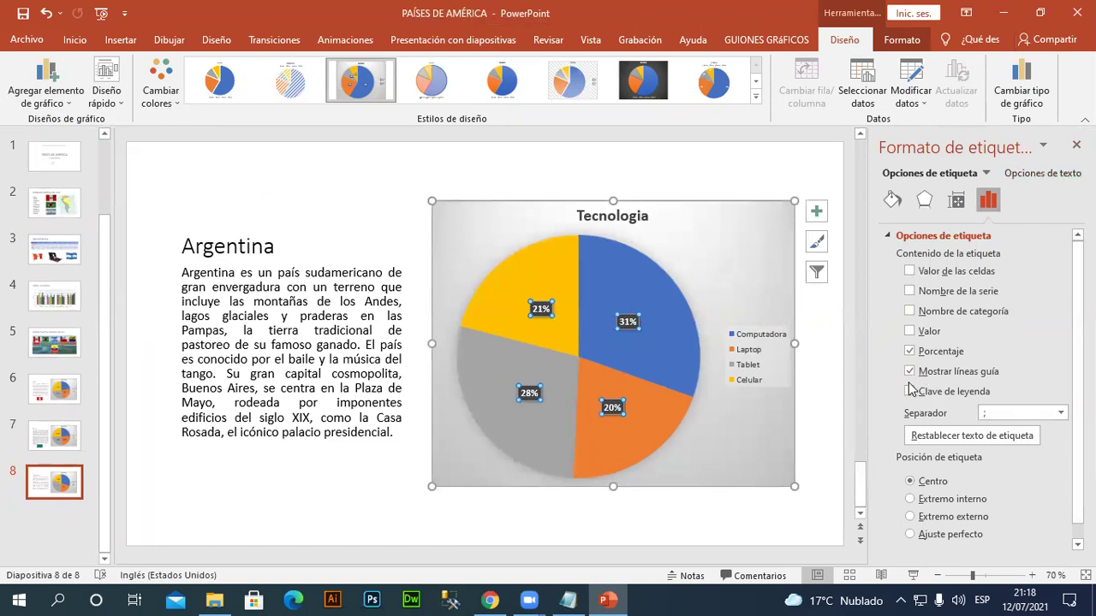
{"action": "left_click", "coordinate": [909, 331]}
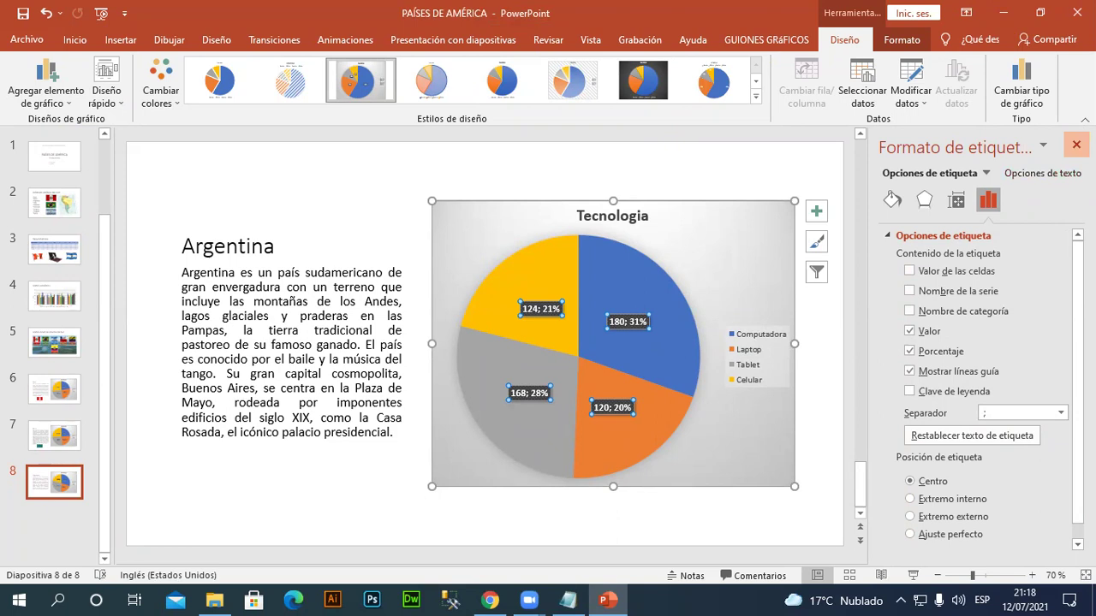
{"action": "left_click", "coordinate": [1076, 145]}
{"action": "left_click", "coordinate": [468, 511]}
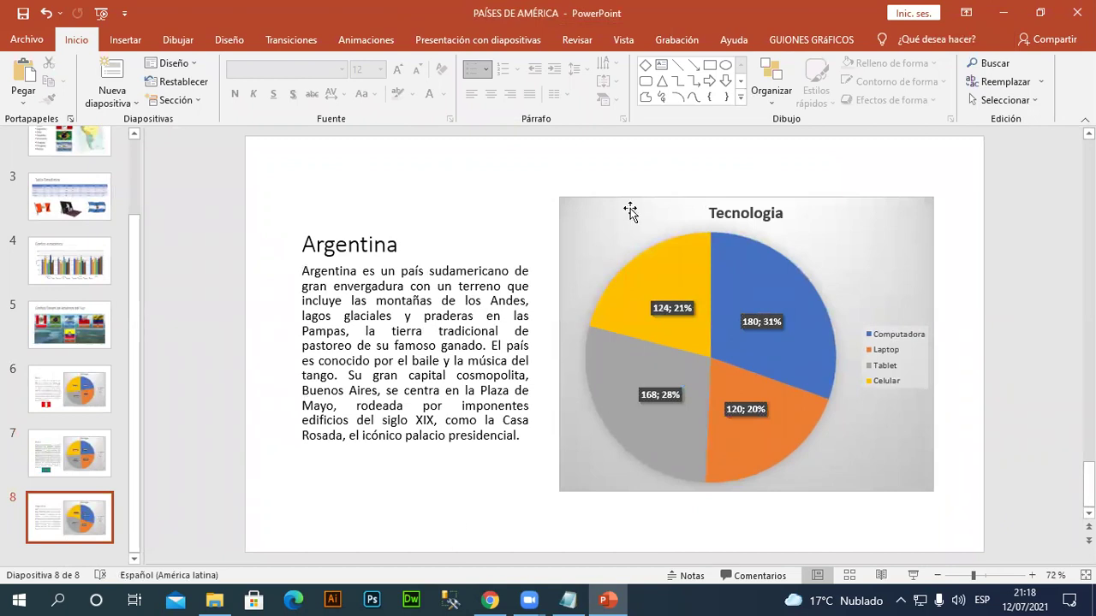
- Draw a light blue rectangle below the Argentina description as the top stripe
{"action": "left_click", "coordinate": [125, 39]}
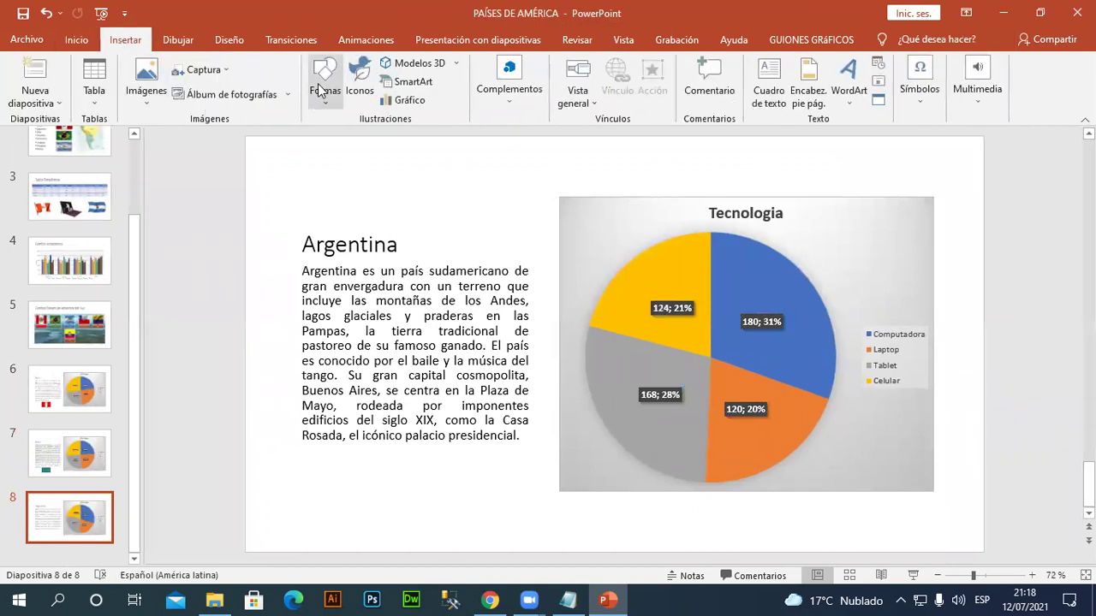
{"action": "left_click", "coordinate": [324, 86]}
{"action": "left_click", "coordinate": [385, 141]}
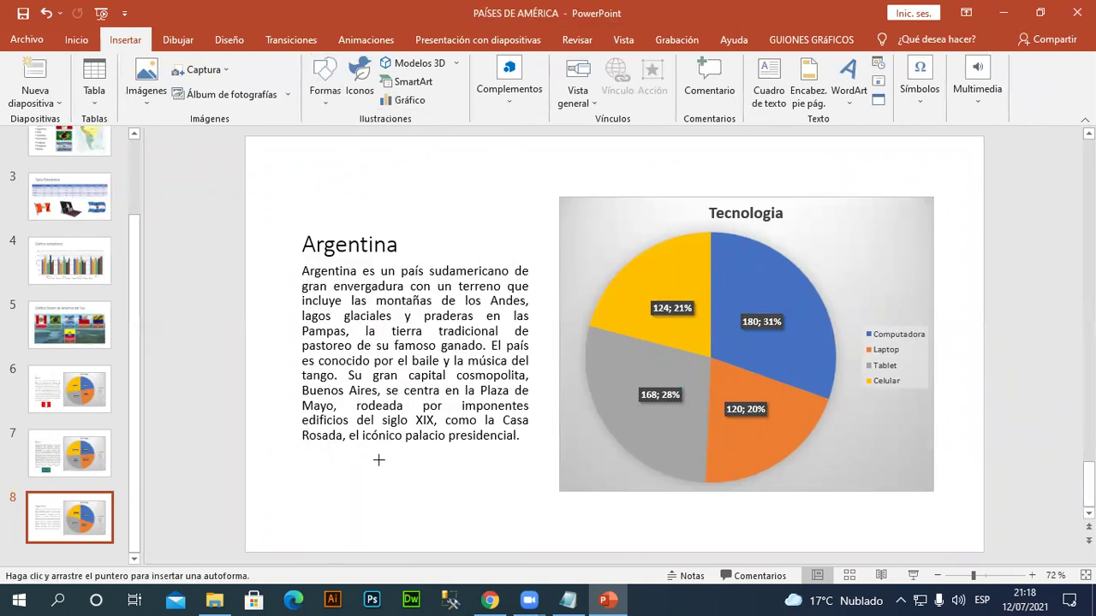
{"action": "mouse_move", "coordinate": [358, 455]}
{"action": "left_mouse_down"}
{"action": "mouse_move", "coordinate": [433, 477]}
{"action": "mouse_move", "coordinate": [430, 465]}
{"action": "left_mouse_up"}
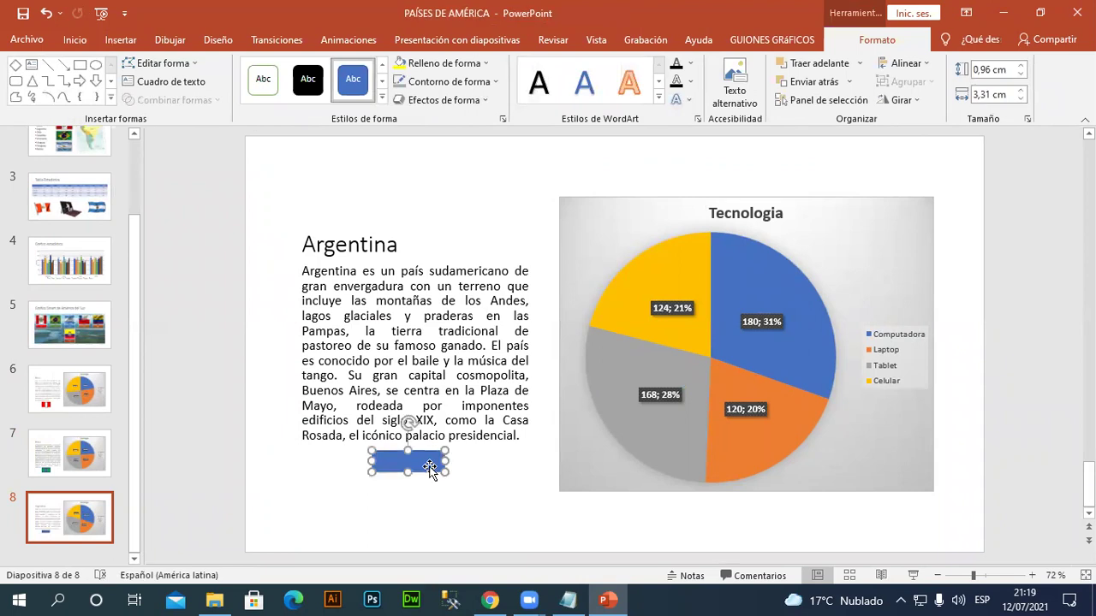
{"action": "left_click", "coordinate": [451, 65]}
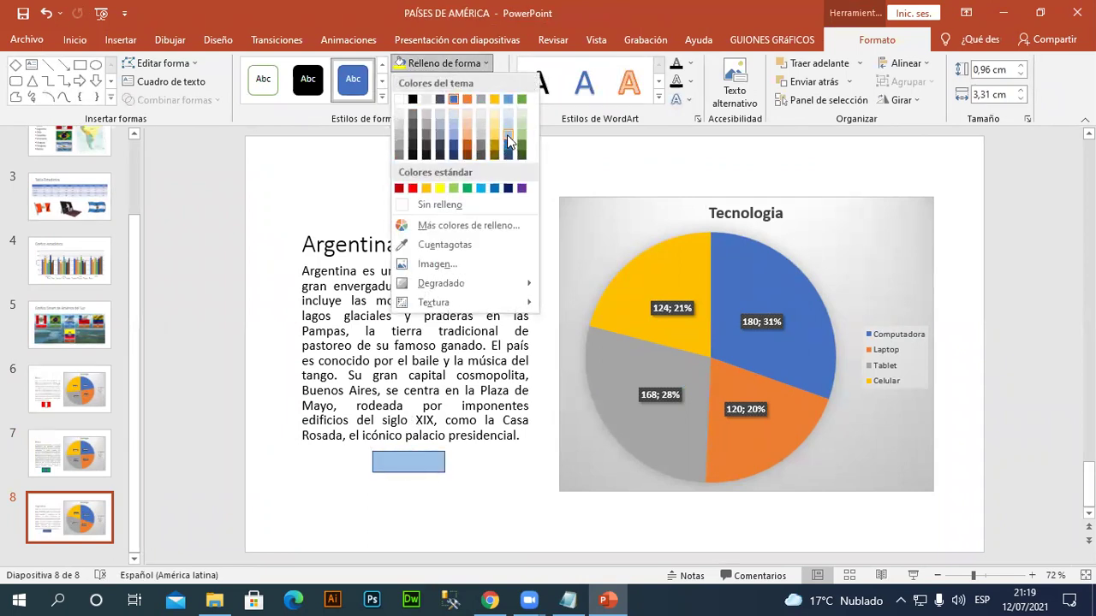
{"action": "left_click", "coordinate": [507, 134]}
- Add a white middle stripe and a light blue bottom stripe beneath it
{"action": "left_click_drag", "start_coordinate": [432, 467], "coordinate": [436, 495]}
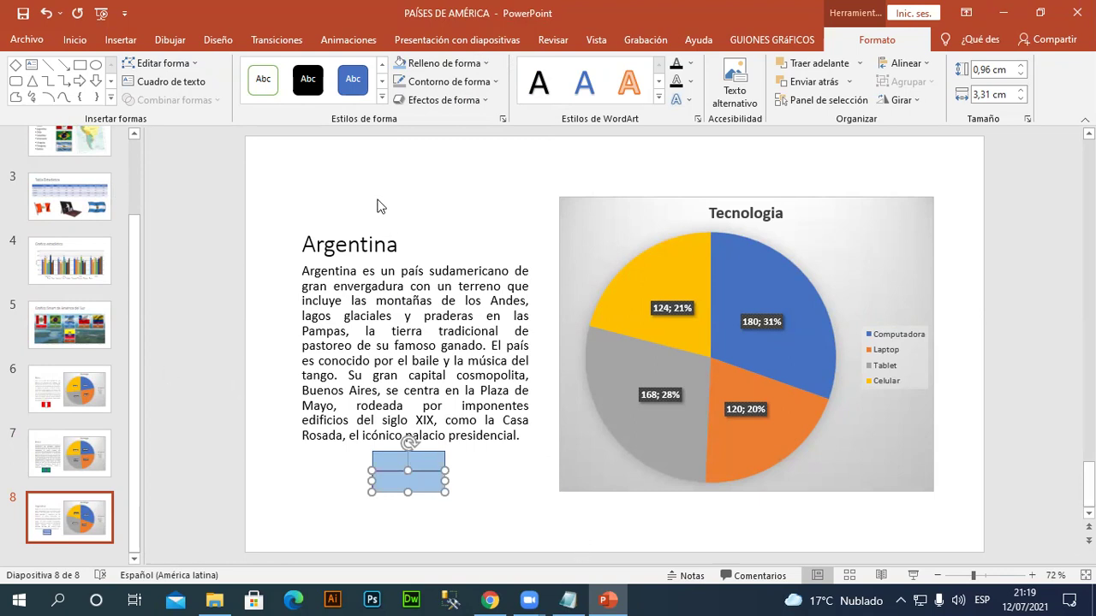
{"action": "left_click", "coordinate": [435, 67]}
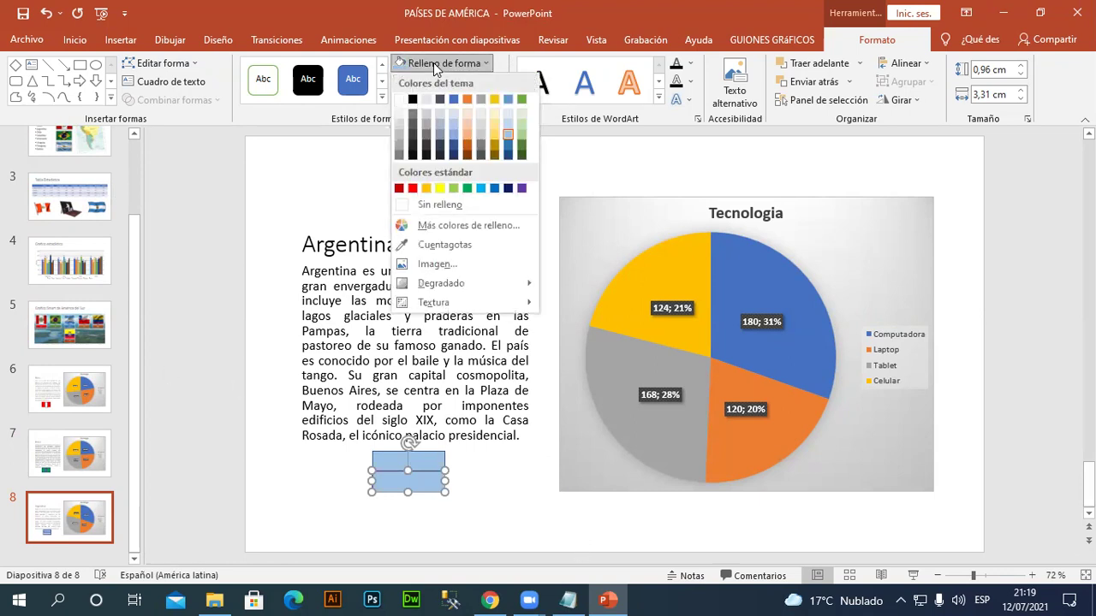
{"action": "left_click", "coordinate": [405, 103]}
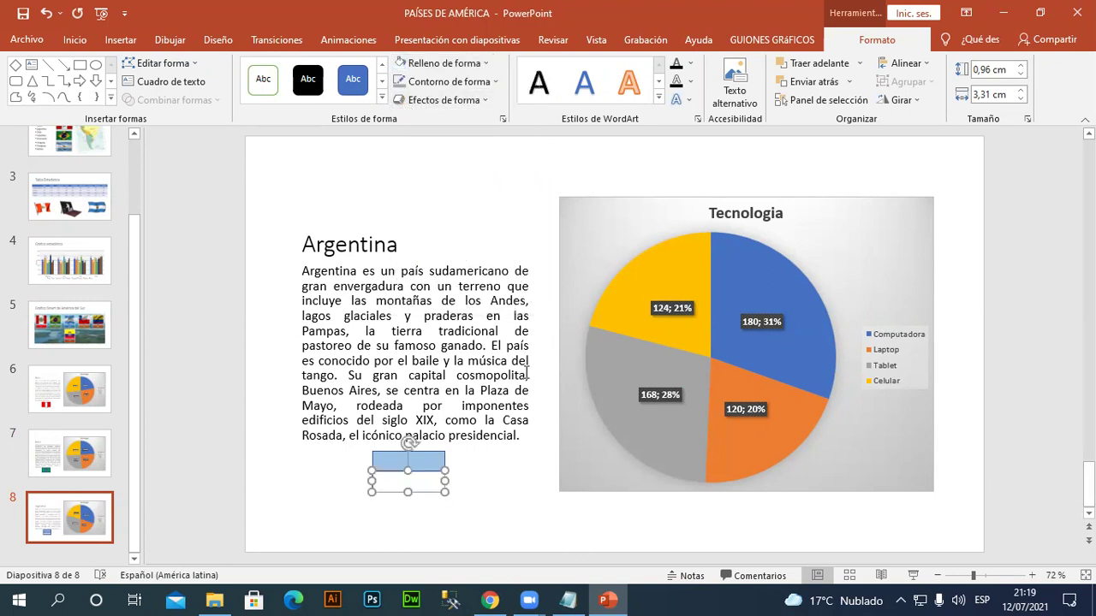
{"action": "left_click_drag", "start_coordinate": [426, 490], "coordinate": [430, 518]}
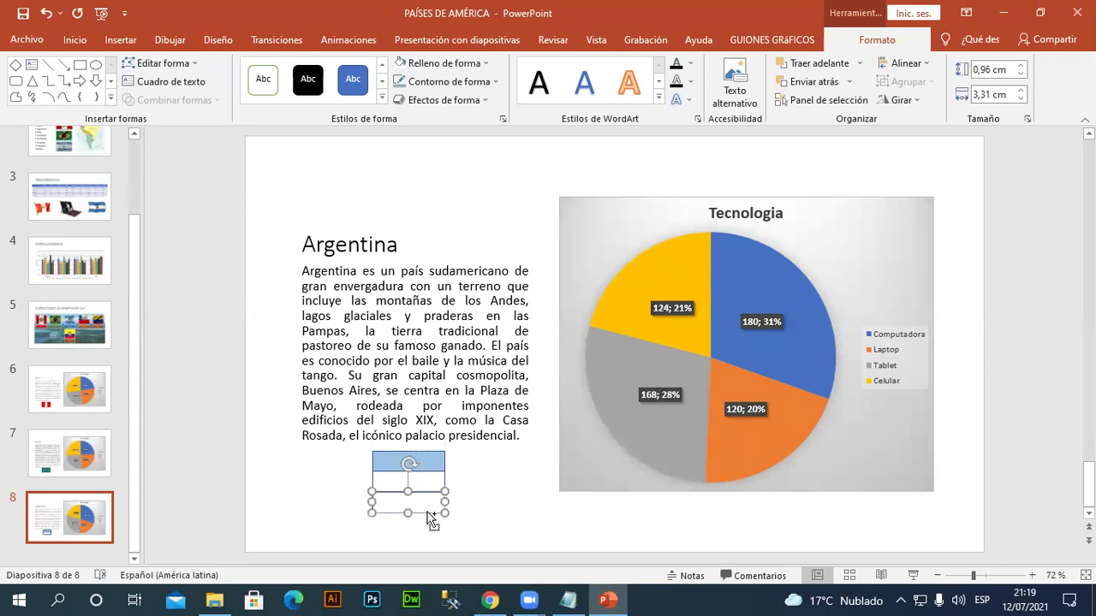
{"action": "left_click", "coordinate": [446, 65]}
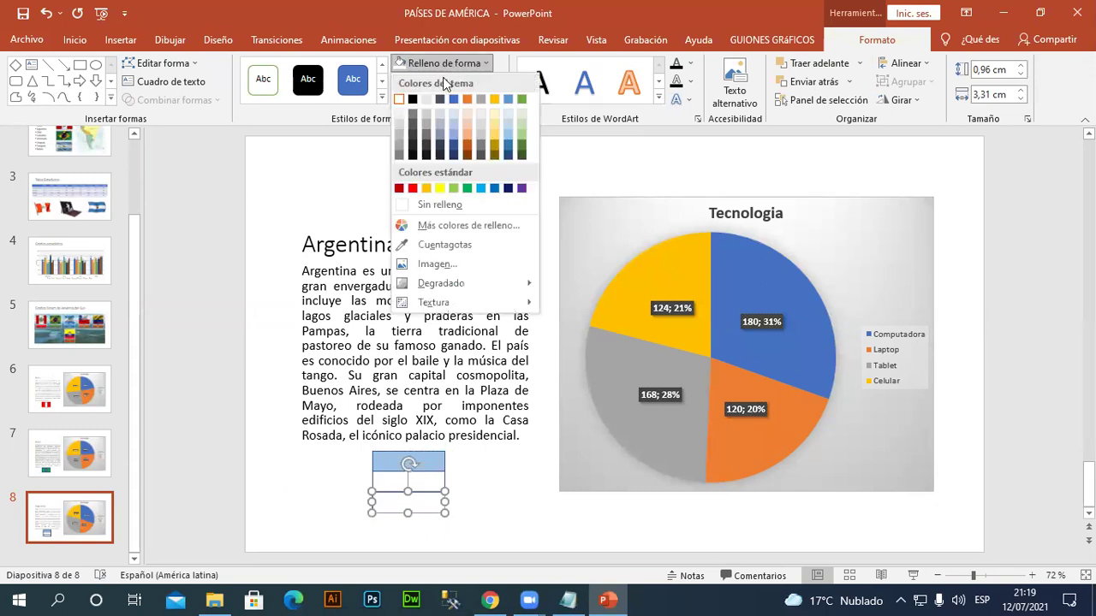
{"action": "left_click", "coordinate": [455, 127]}
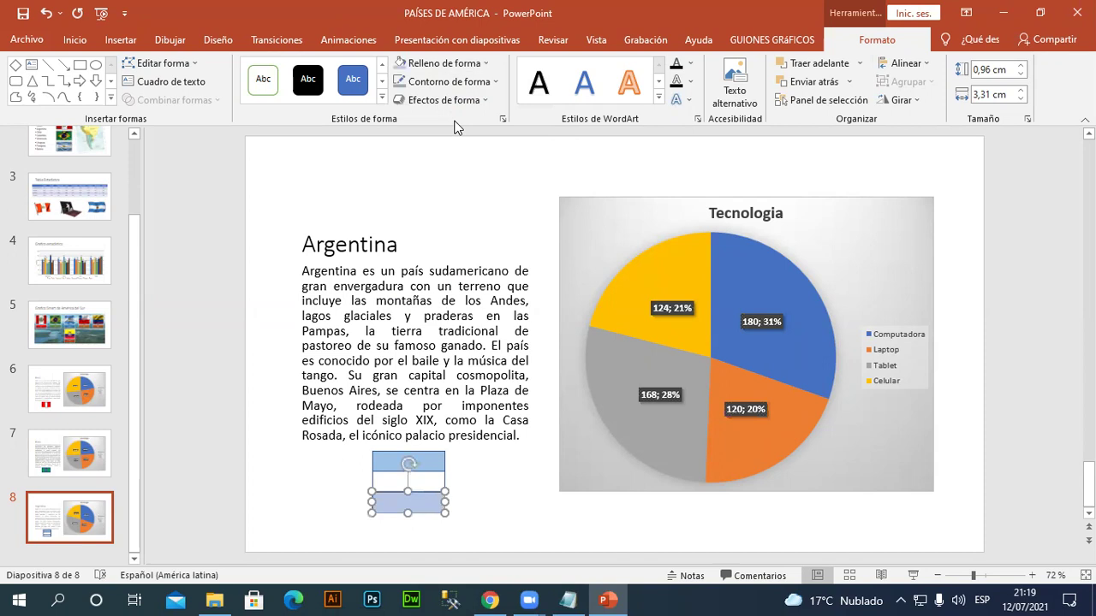
{"action": "left_click", "coordinate": [462, 64]}
{"action": "left_click", "coordinate": [509, 139]}
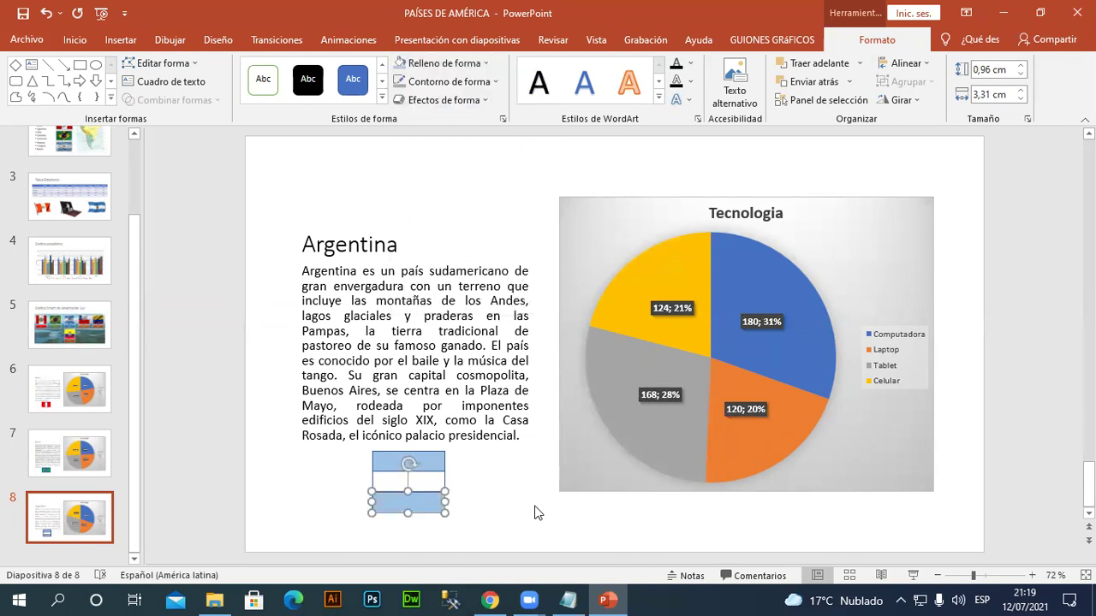
{"action": "left_click", "coordinate": [534, 512]}
{"action": "left_click", "coordinate": [98, 332]}
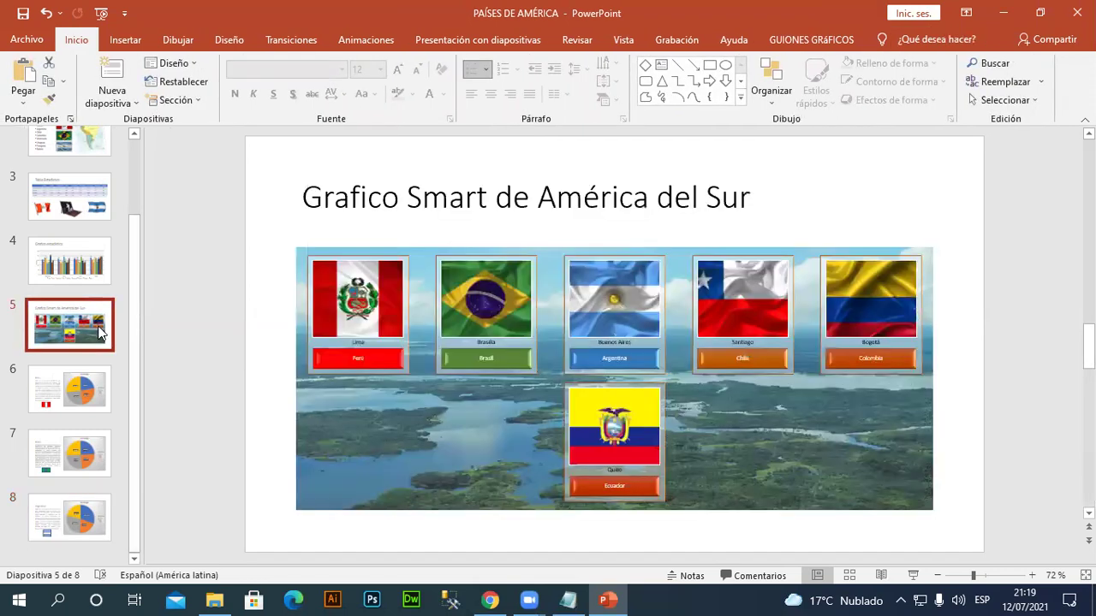
{"action": "left_click", "coordinate": [102, 512]}
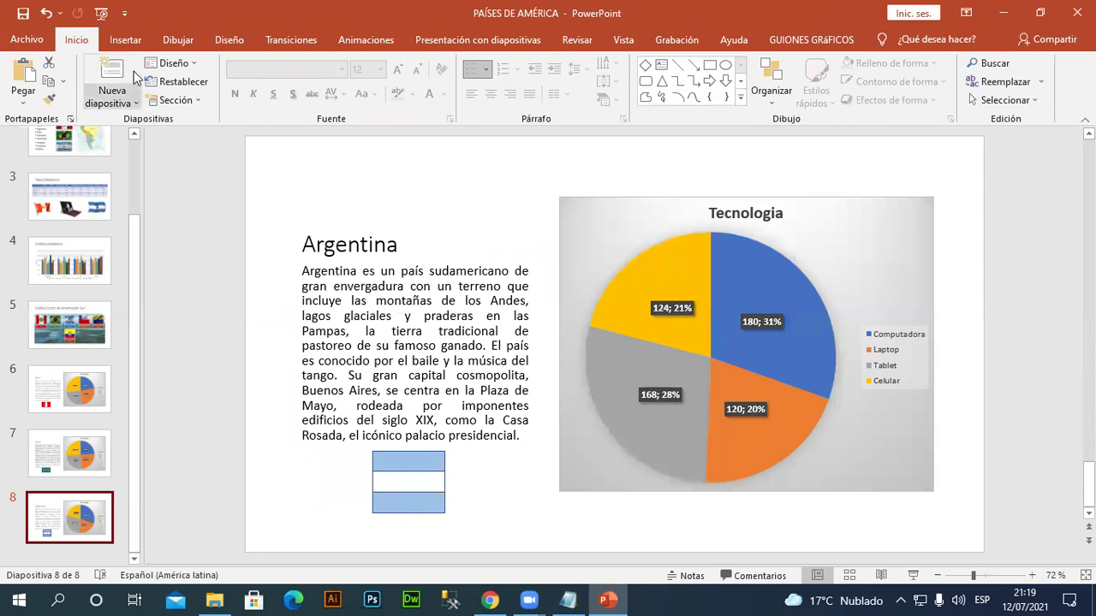
{"action": "left_click", "coordinate": [135, 45]}
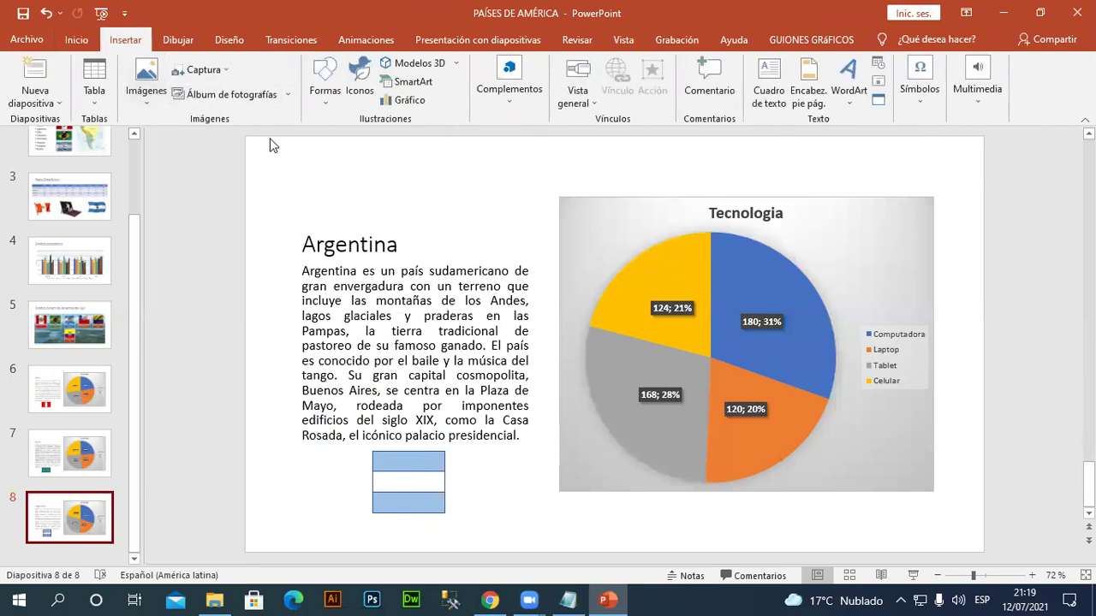
- Draw a small yellow sun shape with no outline beside the flag stripes
{"action": "left_click", "coordinate": [329, 98]}
{"action": "left_click_drag", "start_coordinate": [513, 294], "coordinate": [510, 338]}
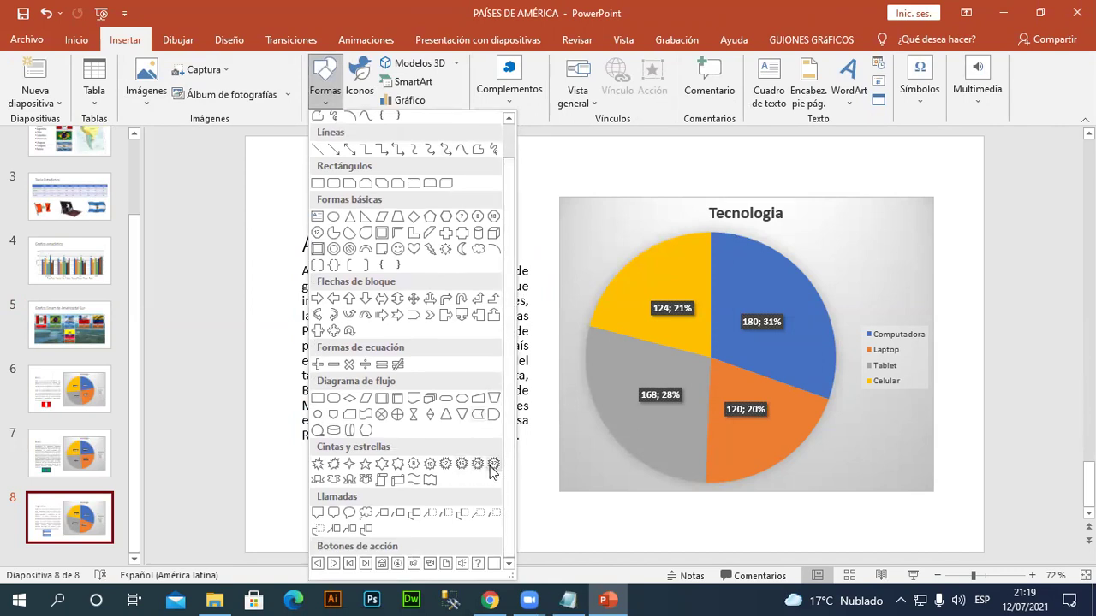
{"action": "left_click", "coordinate": [493, 465]}
{"action": "left_click_drag", "start_coordinate": [478, 489], "coordinate": [493, 506]}
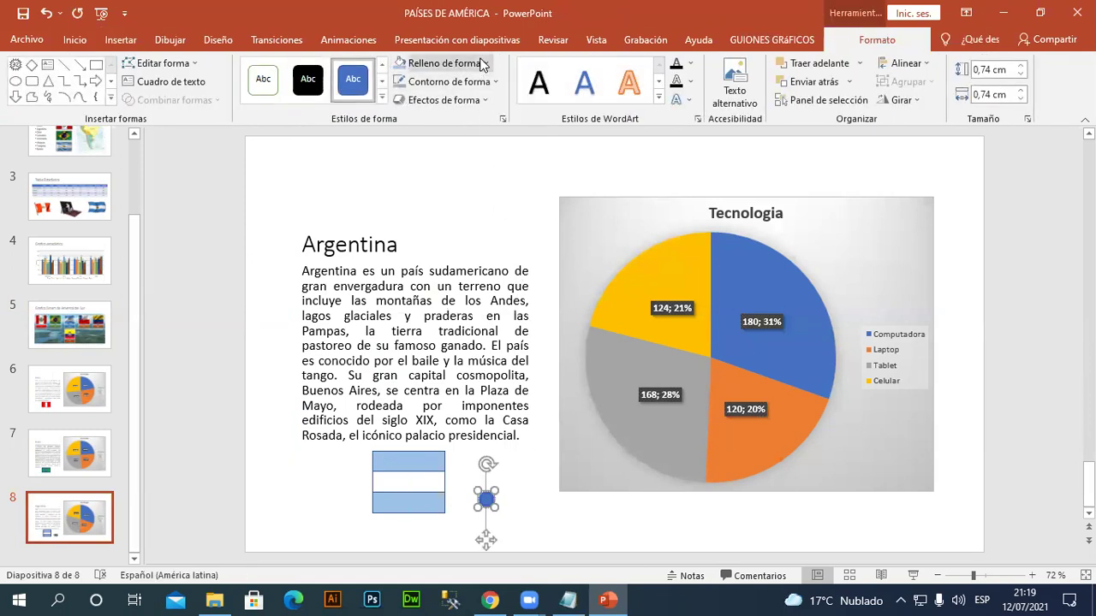
{"action": "left_click", "coordinate": [483, 64]}
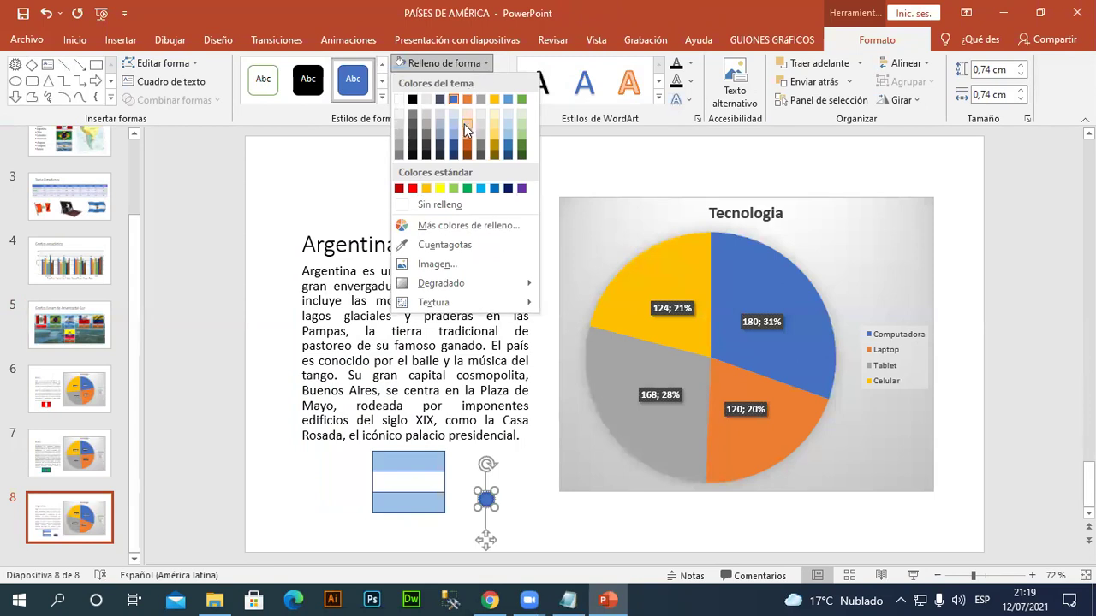
{"action": "left_click", "coordinate": [442, 187]}
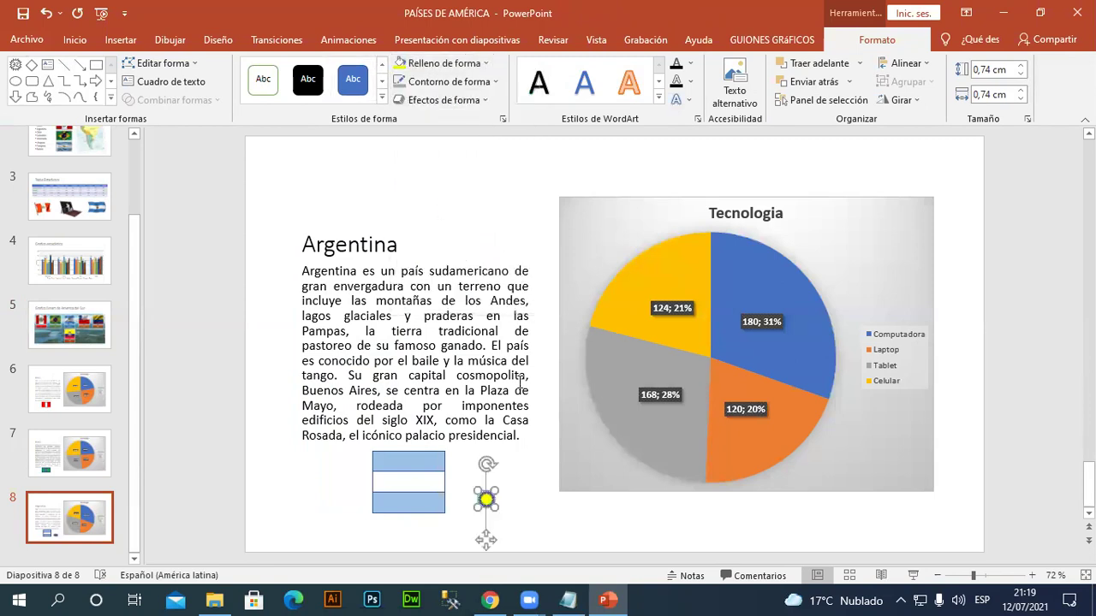
{"action": "left_click", "coordinate": [454, 81]}
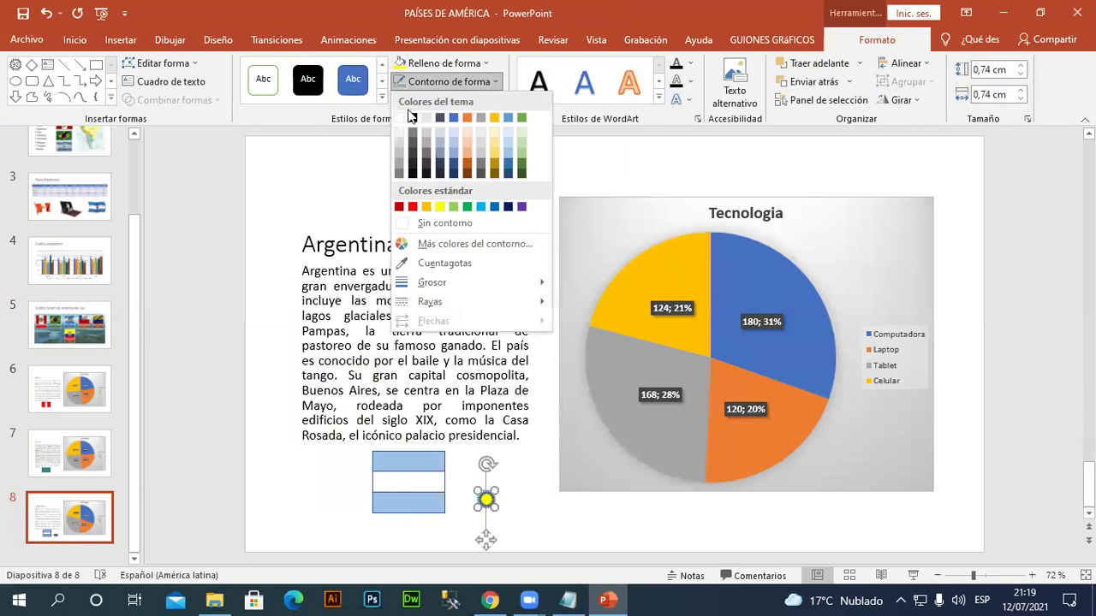
{"action": "left_click", "coordinate": [406, 224]}
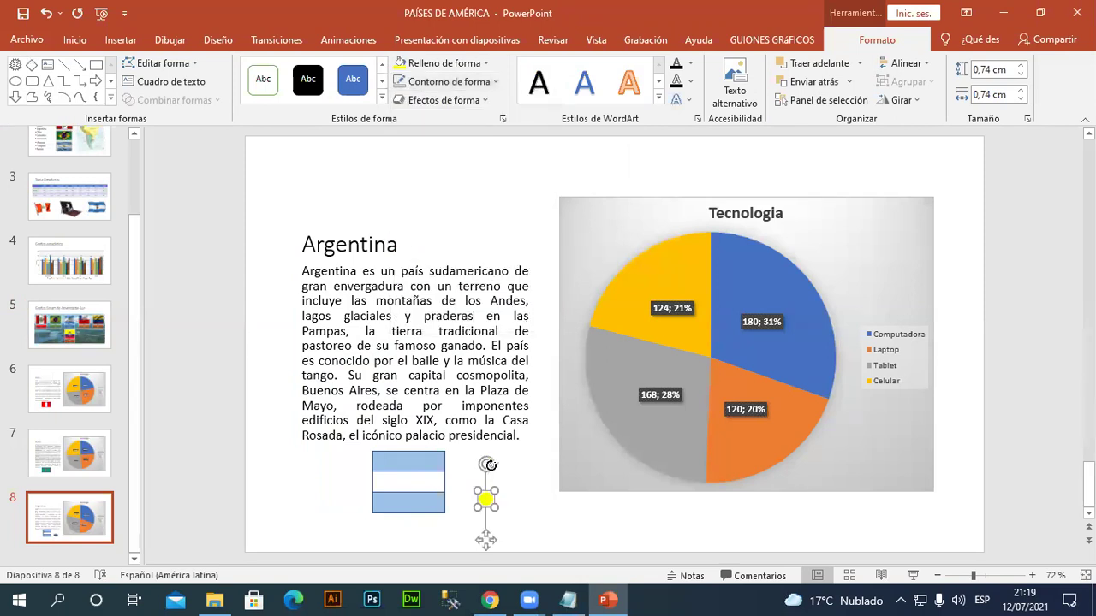
- Move the yellow sun into the centre of the white stripe
{"action": "left_click_drag", "start_coordinate": [485, 499], "coordinate": [410, 483]}
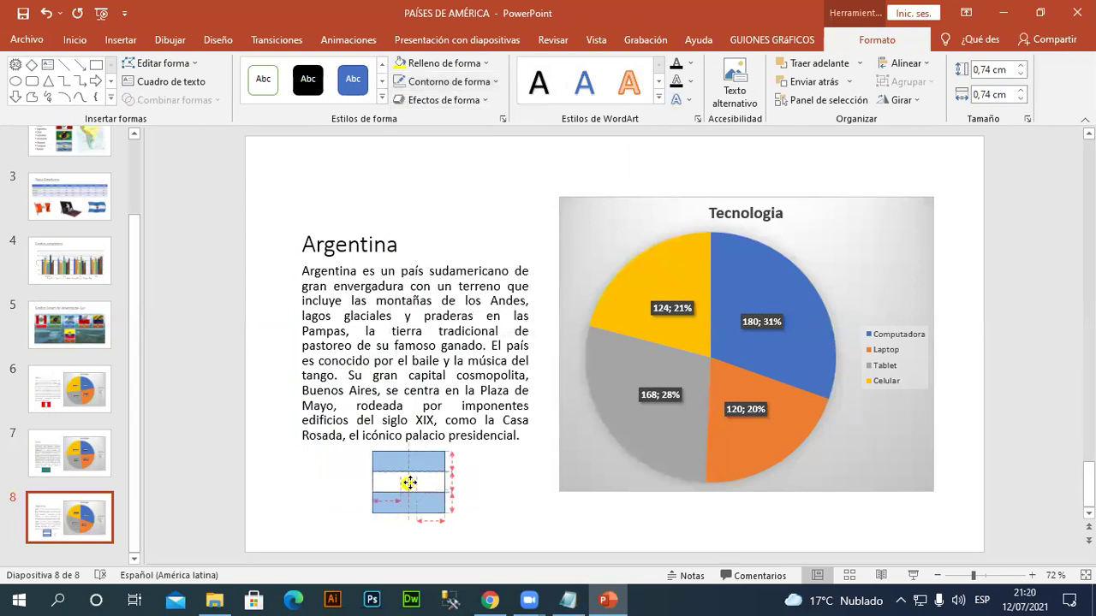
{"action": "left_click", "coordinate": [521, 499]}
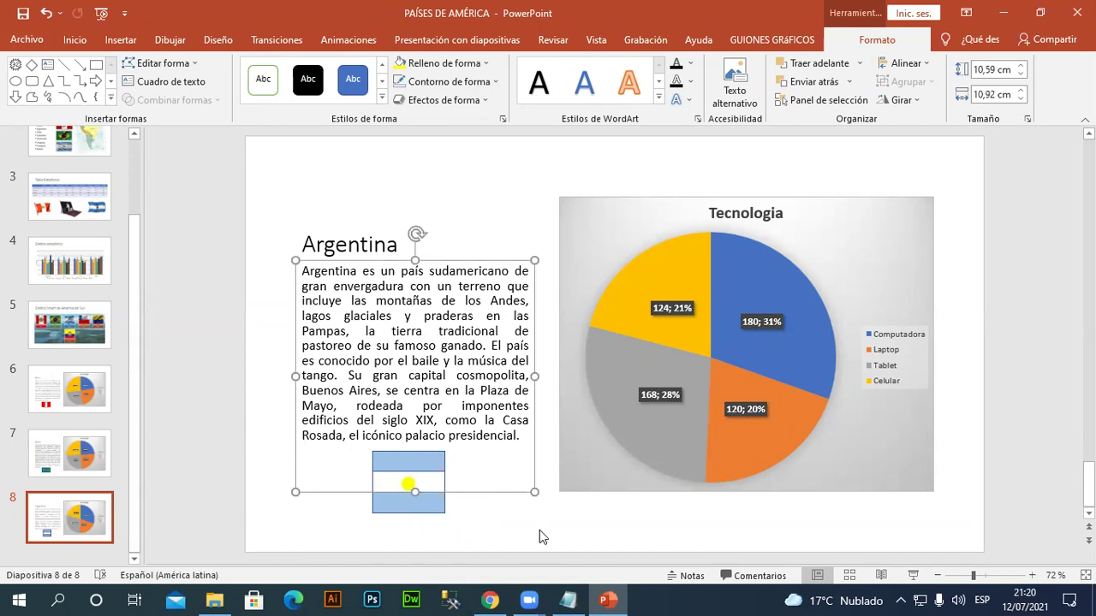
{"action": "left_click", "coordinate": [539, 530]}
- Select all the flag shapes and group them into one object
{"action": "mouse_move", "coordinate": [498, 522]}
{"action": "left_mouse_down"}
{"action": "mouse_move", "coordinate": [344, 443]}
{"action": "mouse_move", "coordinate": [481, 524]}
{"action": "left_mouse_up"}
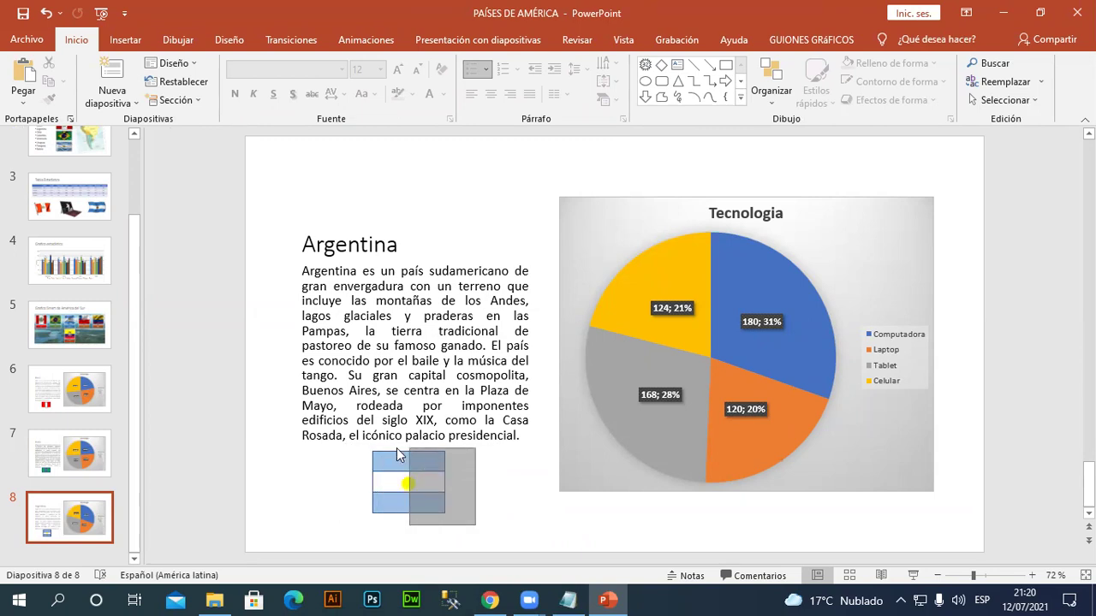
{"action": "left_click_drag", "start_coordinate": [449, 485], "coordinate": [354, 445]}
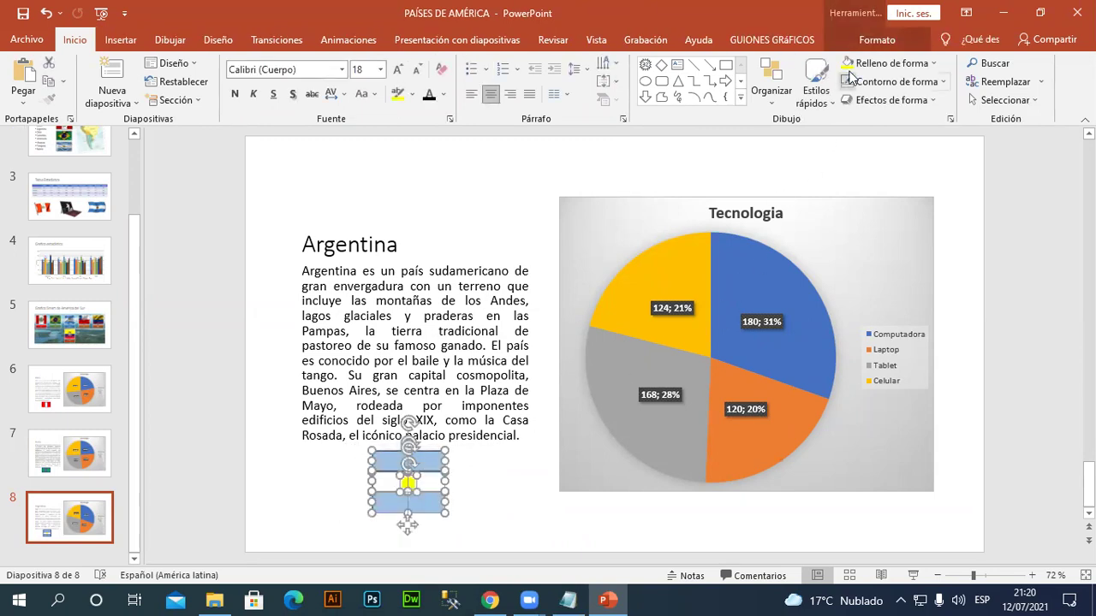
{"action": "left_click", "coordinate": [856, 39]}
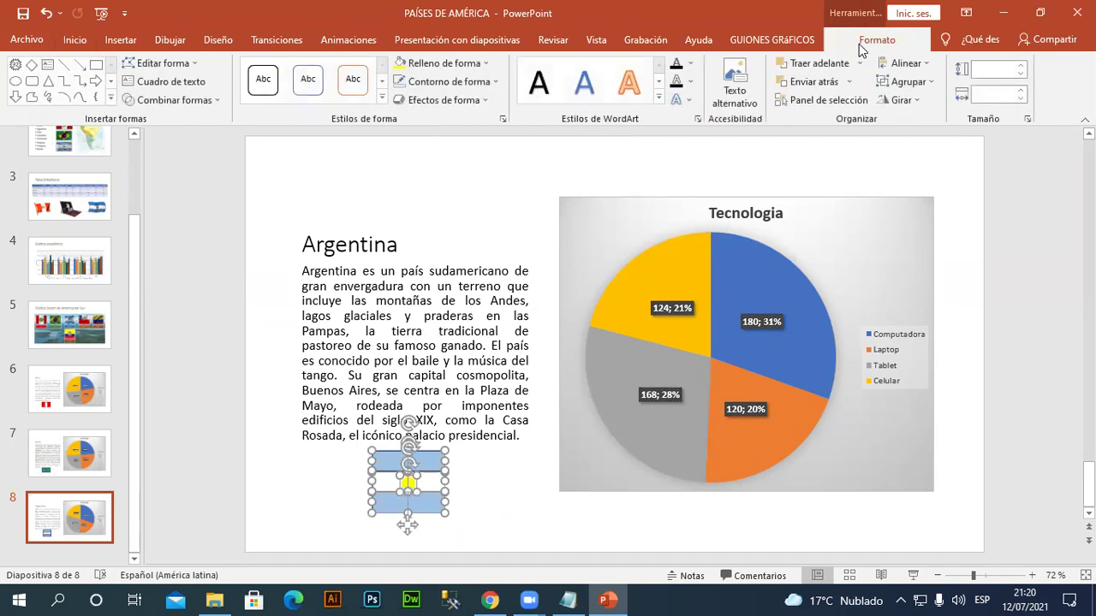
{"action": "left_click", "coordinate": [908, 81]}
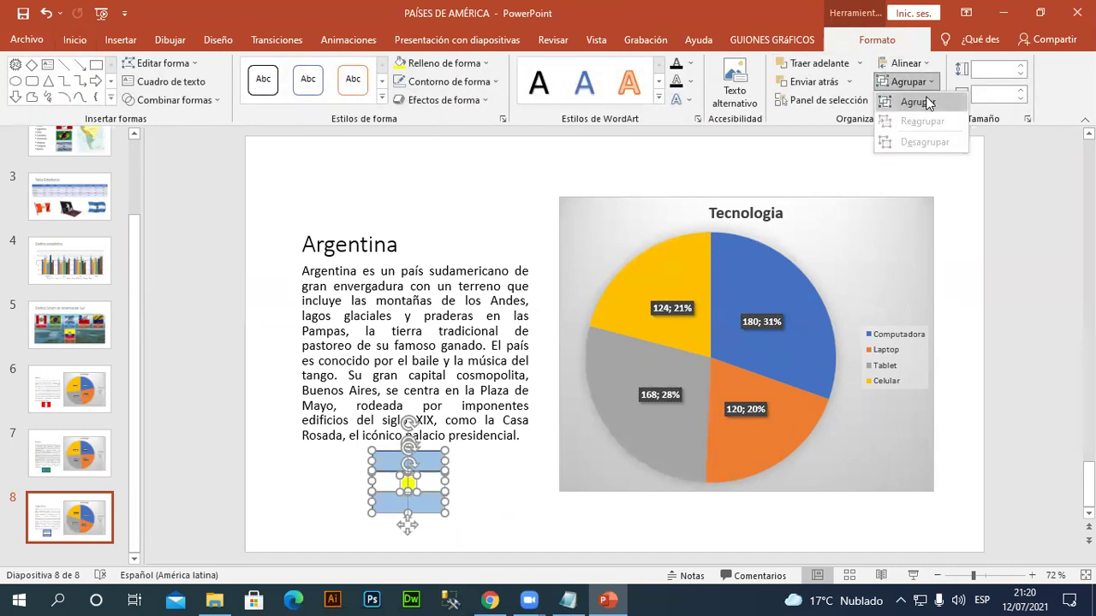
{"action": "left_click", "coordinate": [923, 102]}
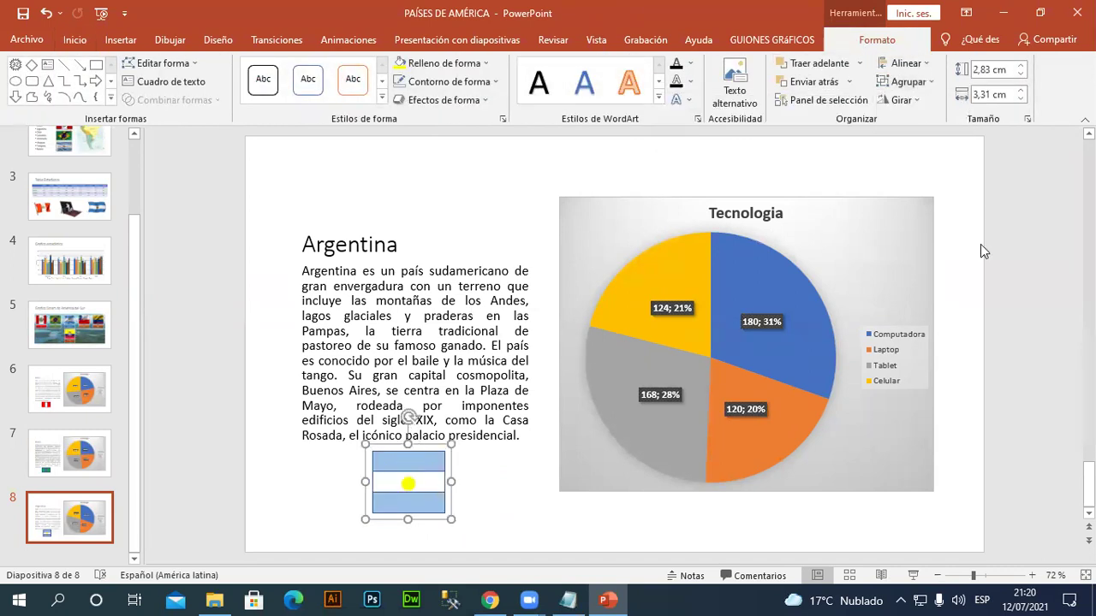
{"action": "left_click", "coordinate": [996, 486]}
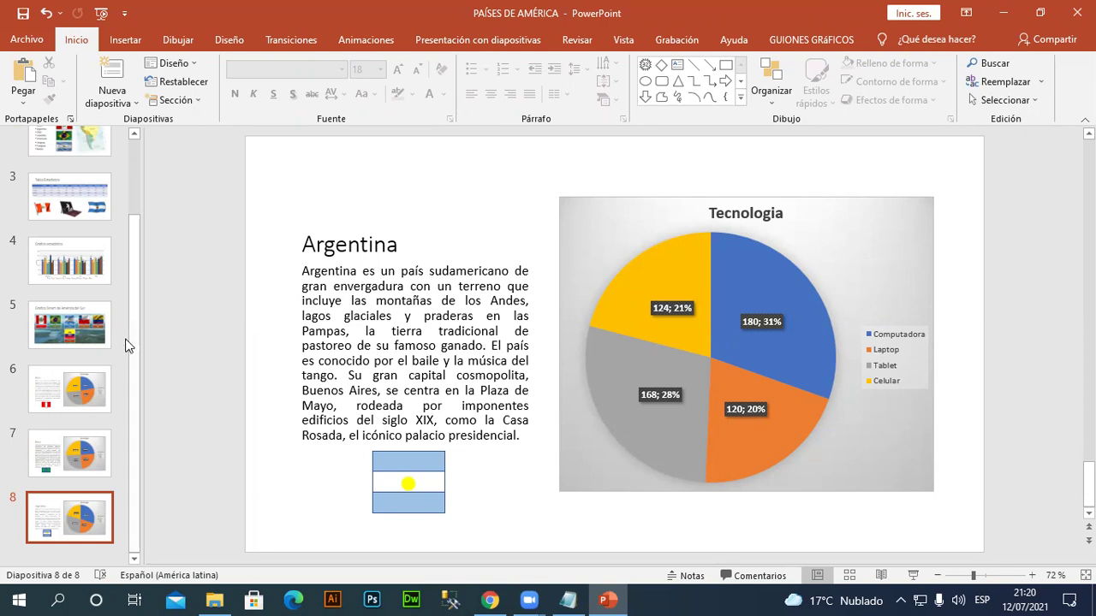
- Scroll around slide 8 to review the Argentina text, Tecnologia pie chart and flag
{"action": "scroll", "coordinate": [141, 300], "scroll_direction": "up", "scroll_amount": 5}
{"action": "scroll", "coordinate": [118, 384], "scroll_direction": "down", "scroll_amount": 5}
{"action": "scroll", "coordinate": [118, 378], "scroll_direction": "up", "scroll_amount": 2}
{"action": "scroll", "coordinate": [115, 180], "scroll_direction": "up", "scroll_amount": 3}
{"action": "scroll", "coordinate": [119, 326], "scroll_direction": "down", "scroll_amount": 2}
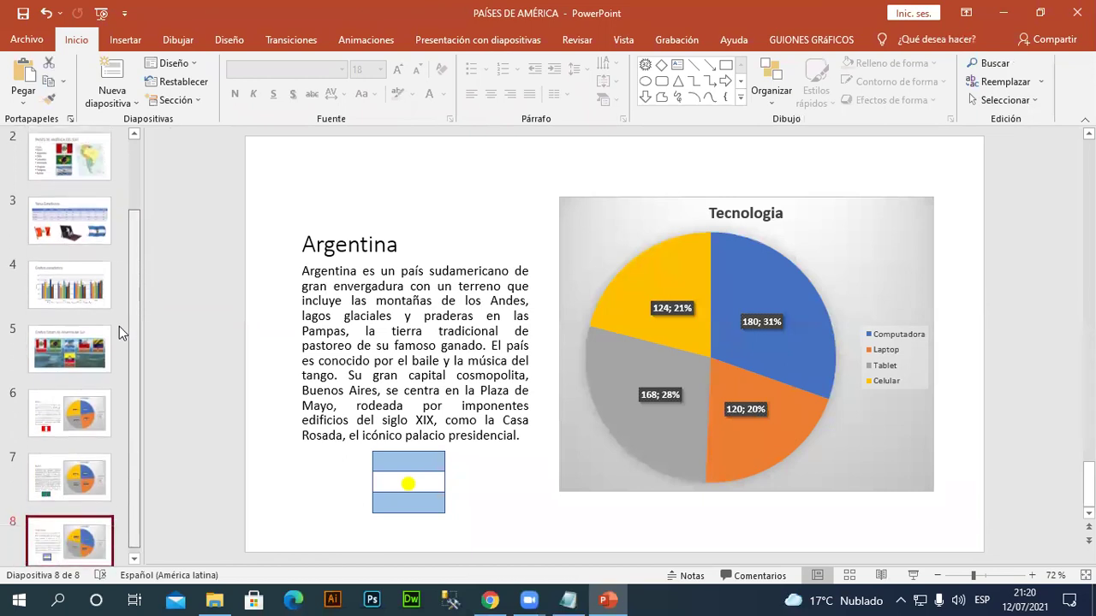
{"action": "scroll", "coordinate": [119, 332], "scroll_direction": "down", "scroll_amount": 1}
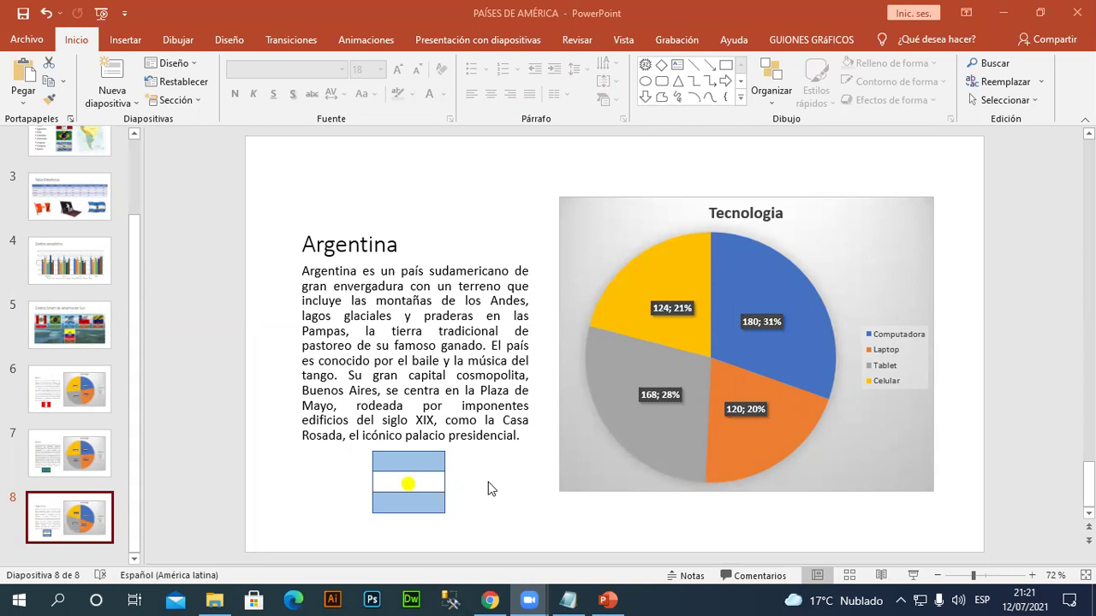
- Widen the Celular slice's 124; 21% data label box slightly
{"action": "left_click", "coordinate": [690, 308]}
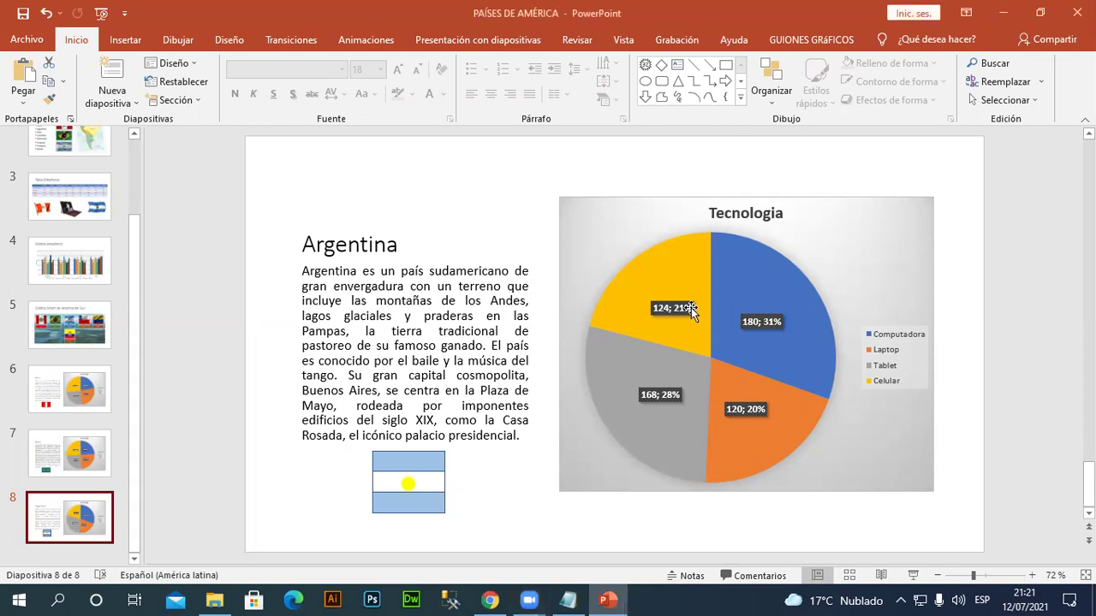
{"action": "left_click", "coordinate": [678, 309]}
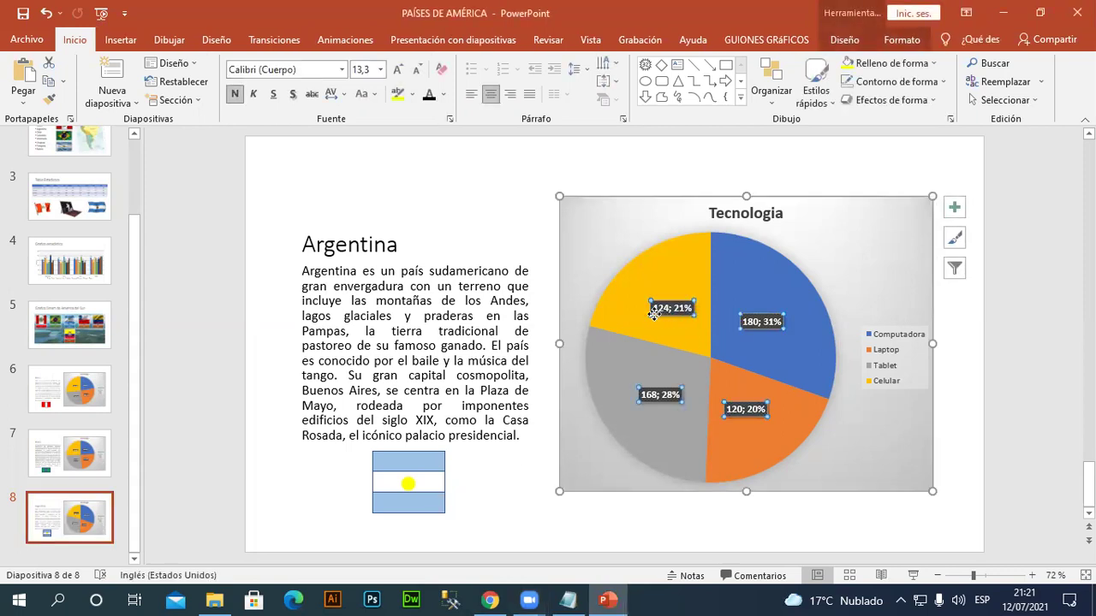
{"action": "left_click", "coordinate": [655, 311]}
{"action": "left_click_drag", "start_coordinate": [659, 320], "coordinate": [637, 317]}
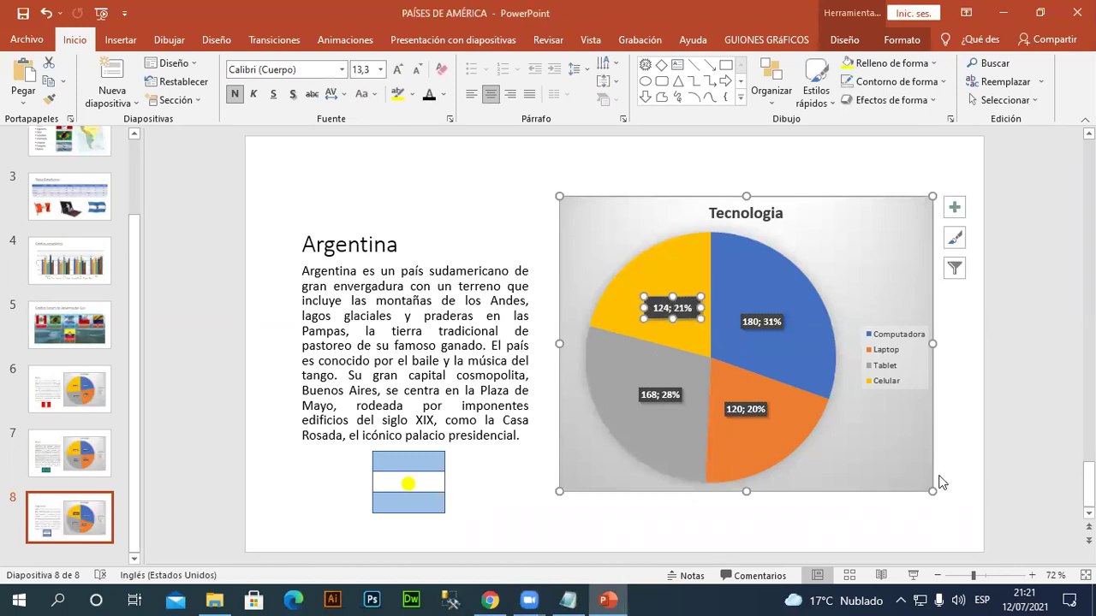
{"action": "left_click", "coordinate": [897, 513]}
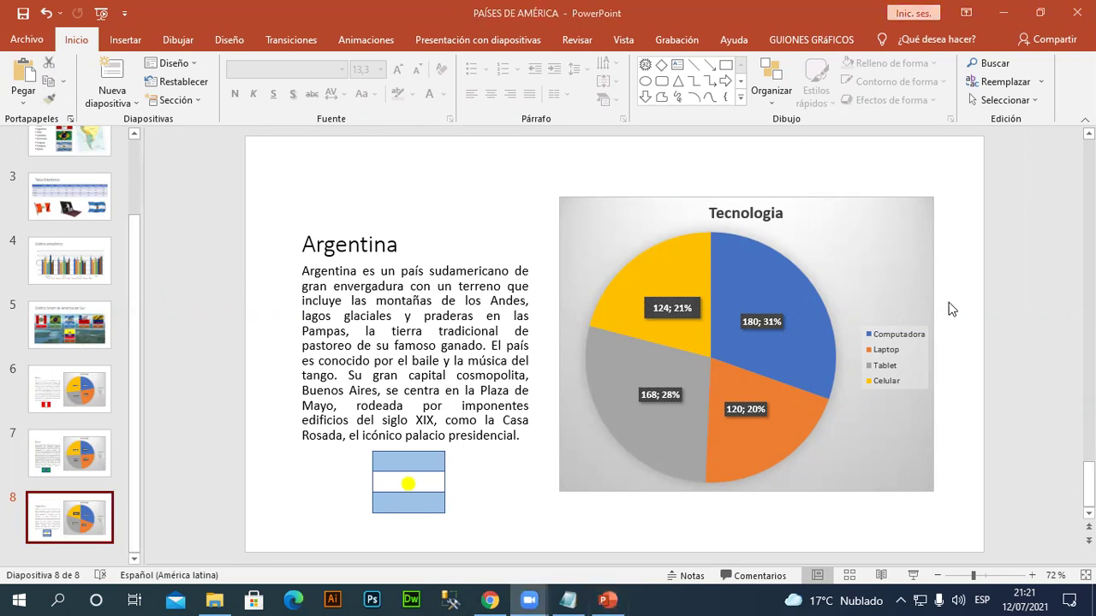
- Give the Argentina description text box a light gold fill, leaving textures unapplied
{"action": "left_click", "coordinate": [396, 298]}
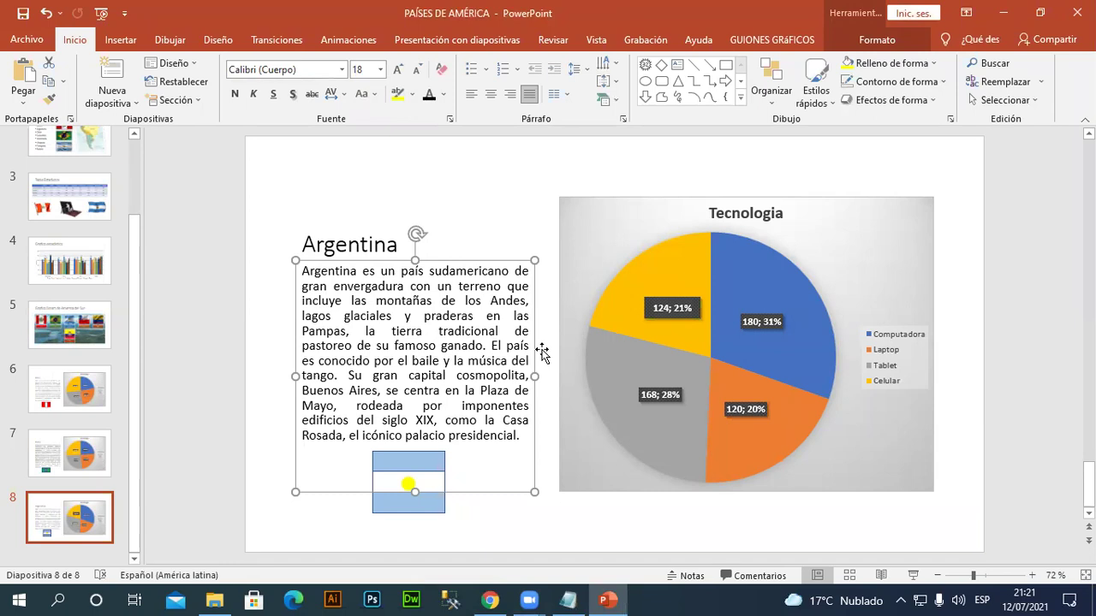
{"action": "left_click", "coordinate": [868, 39]}
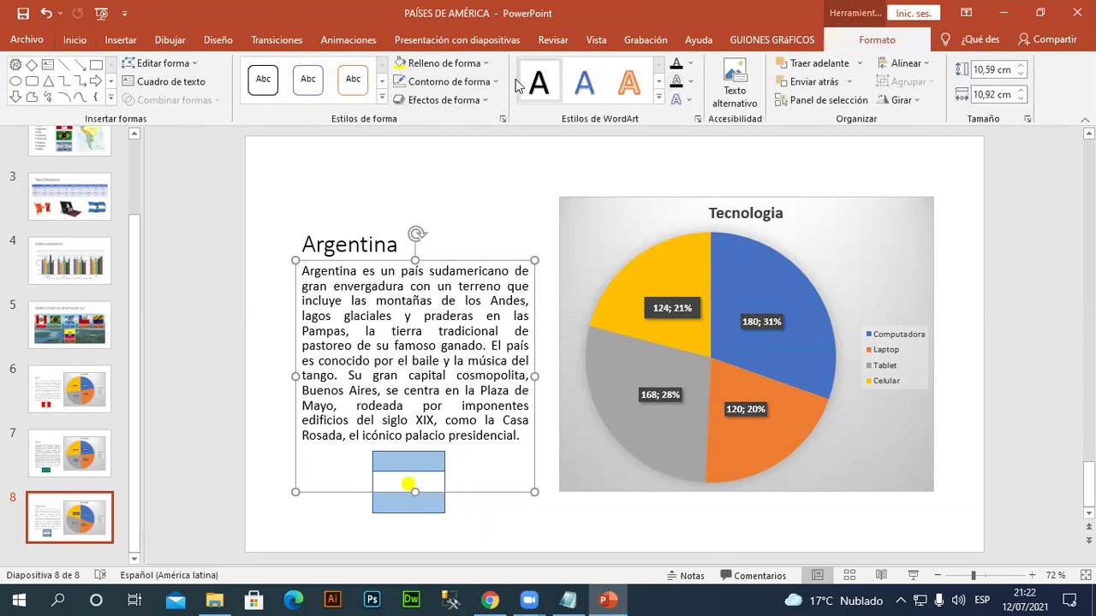
{"action": "left_click", "coordinate": [466, 63]}
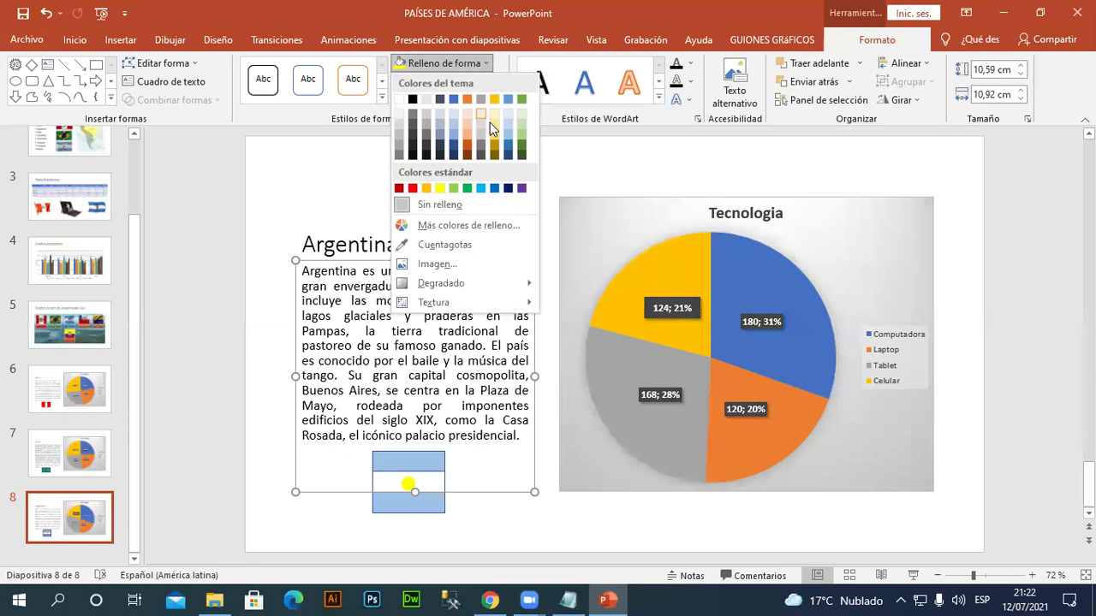
{"action": "left_click", "coordinate": [494, 120]}
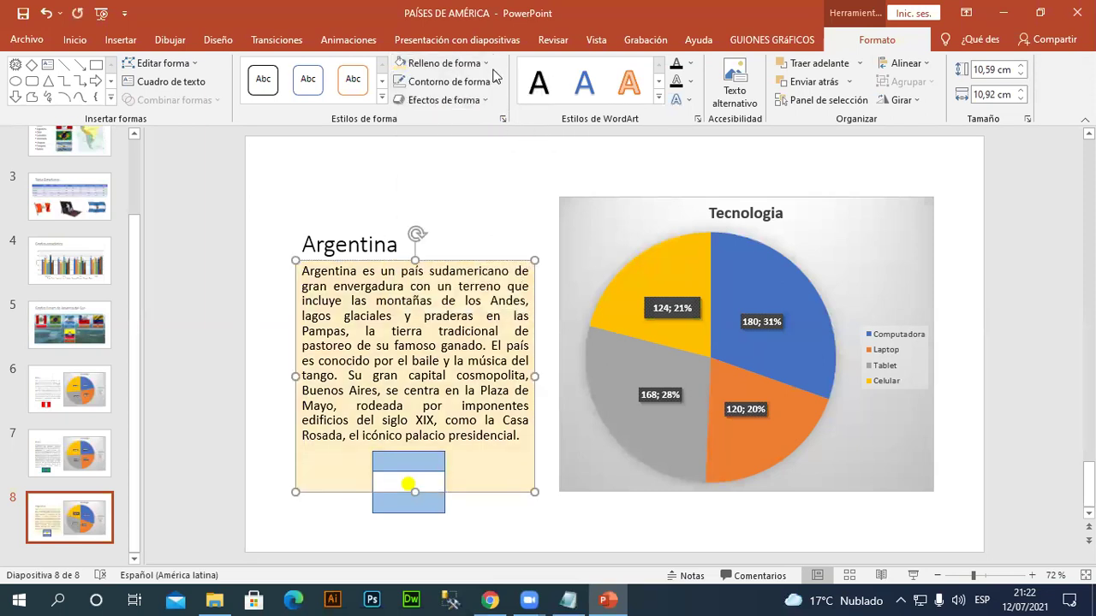
{"action": "left_click", "coordinate": [488, 63]}
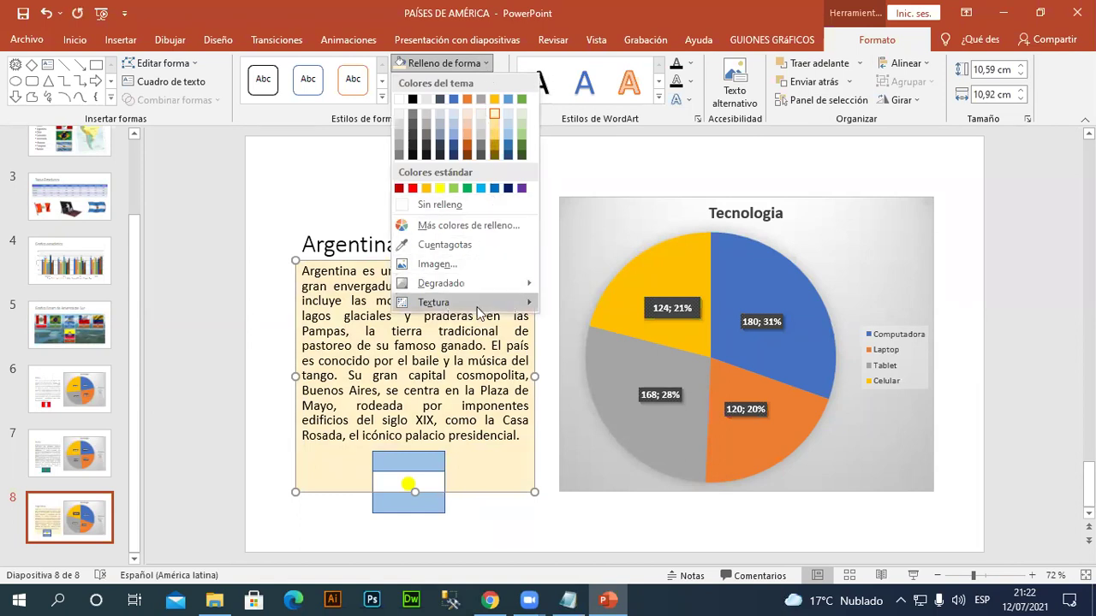
{"action": "mouse_move", "coordinate": [433, 302]}
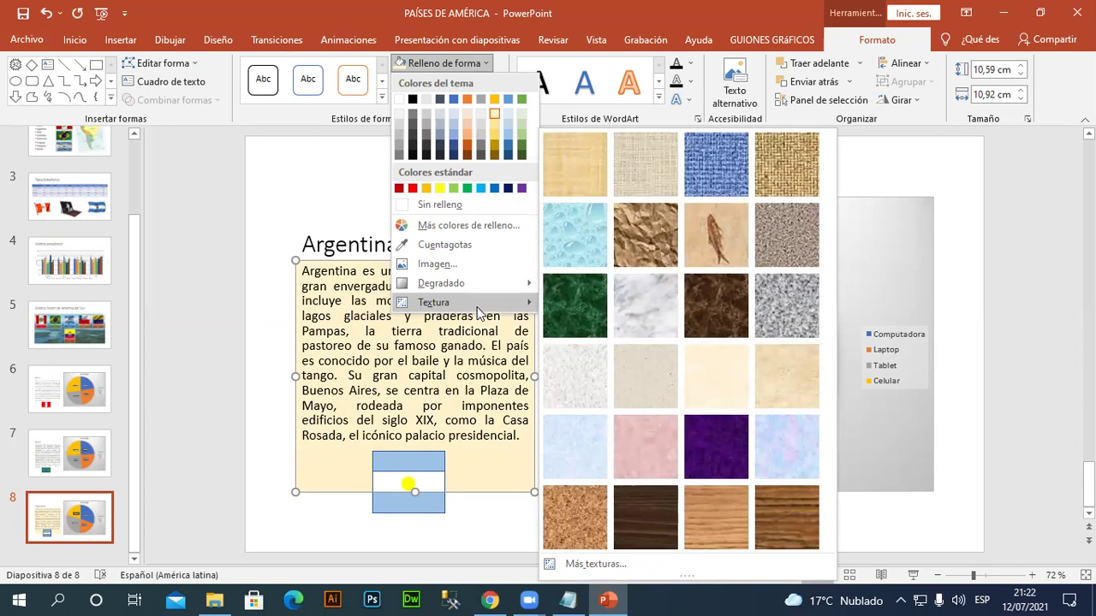
{"action": "left_click", "coordinate": [1041, 443]}
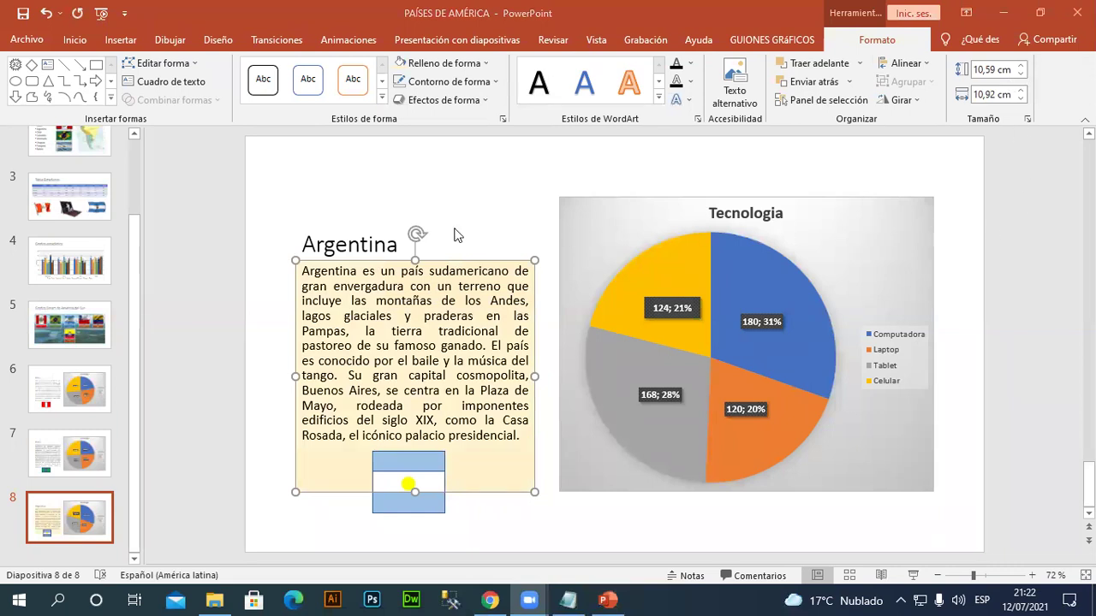
- On the Inicio tab, open the Pegar paste options and dismiss them
{"action": "left_click", "coordinate": [74, 41]}
{"action": "left_click", "coordinate": [23, 100]}
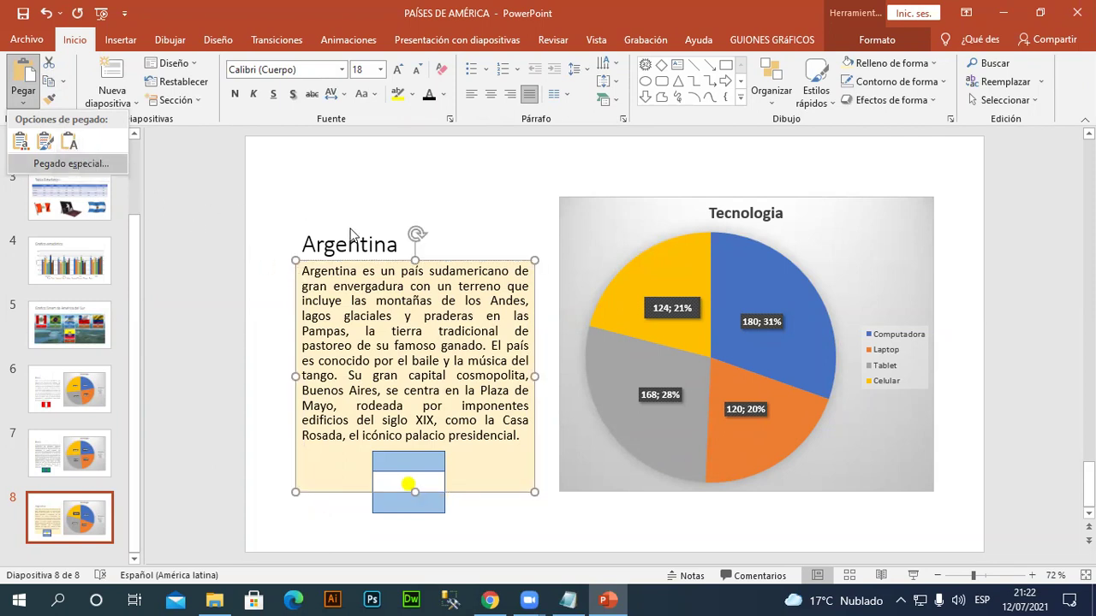
{"action": "key", "text": "Escape"}
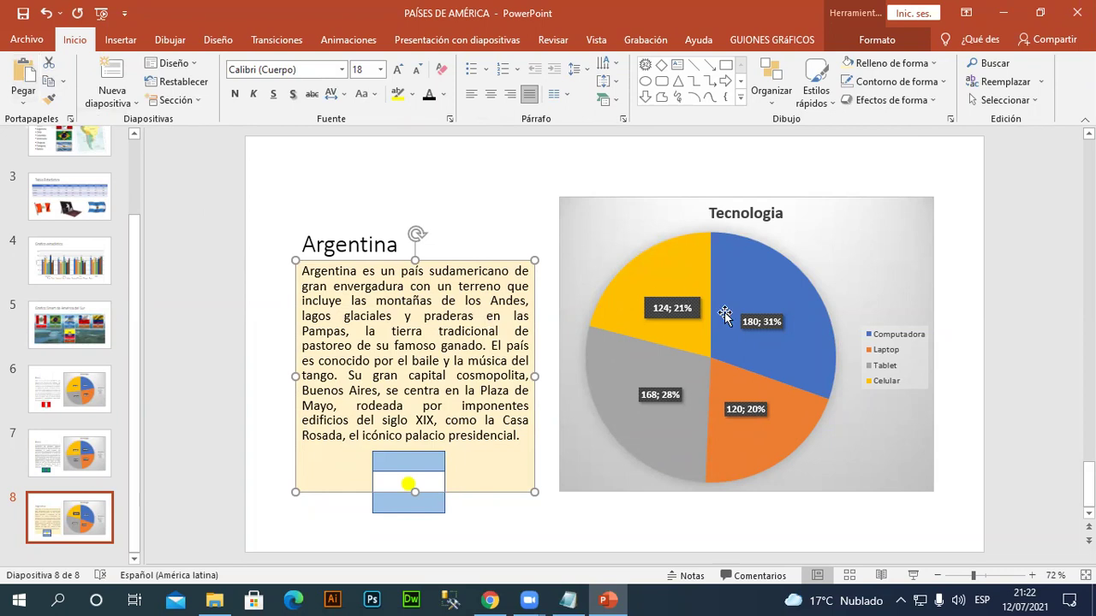
- Nudge the grouped Argentina flag slightly lower, beneath the beige description text
{"action": "left_click", "coordinate": [433, 505]}
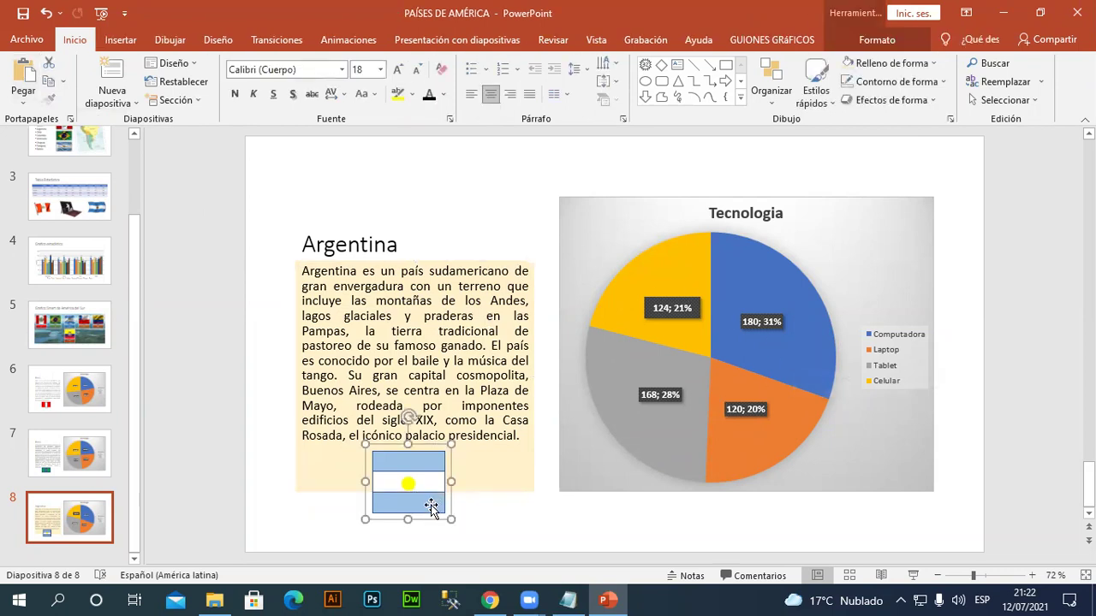
{"action": "left_click_drag", "start_coordinate": [432, 505], "coordinate": [431, 514]}
{"action": "left_click", "coordinate": [651, 529]}
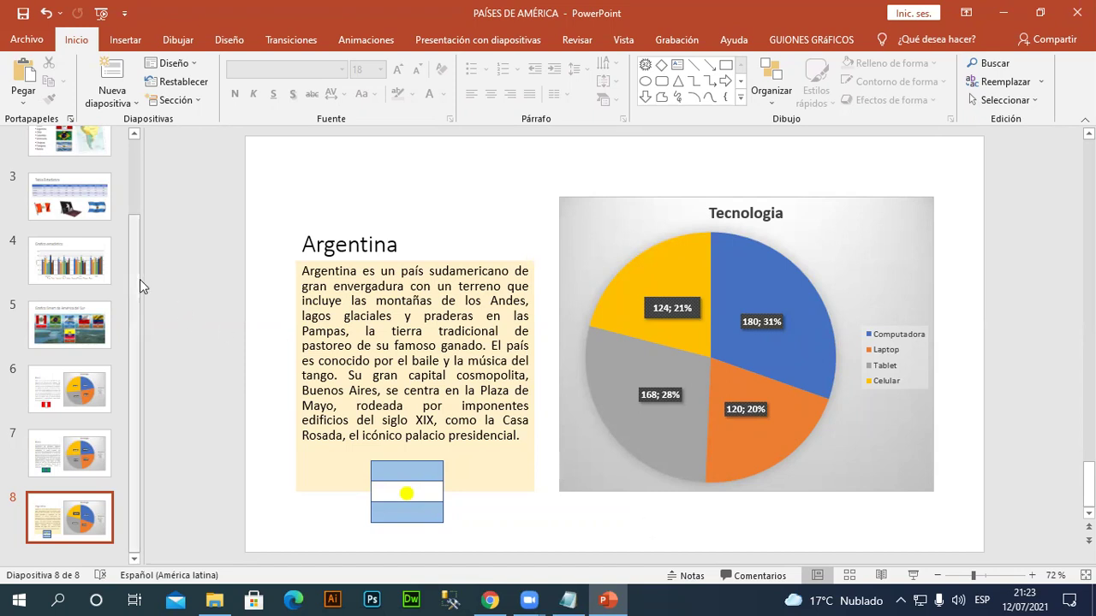
- Switch to slide 2, 'PAÍSES DE AMÉRICA DEL SUR', showing its country list, three flags and map
{"action": "scroll", "coordinate": [140, 279], "scroll_direction": "up", "scroll_amount": 2}
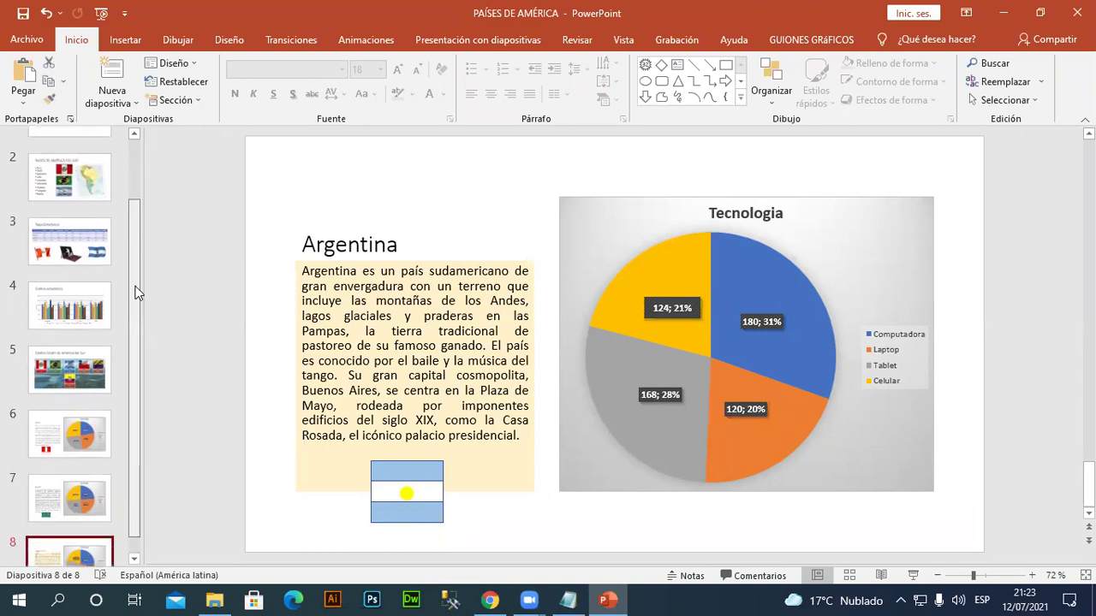
{"action": "scroll", "coordinate": [135, 293], "scroll_direction": "down", "scroll_amount": 1}
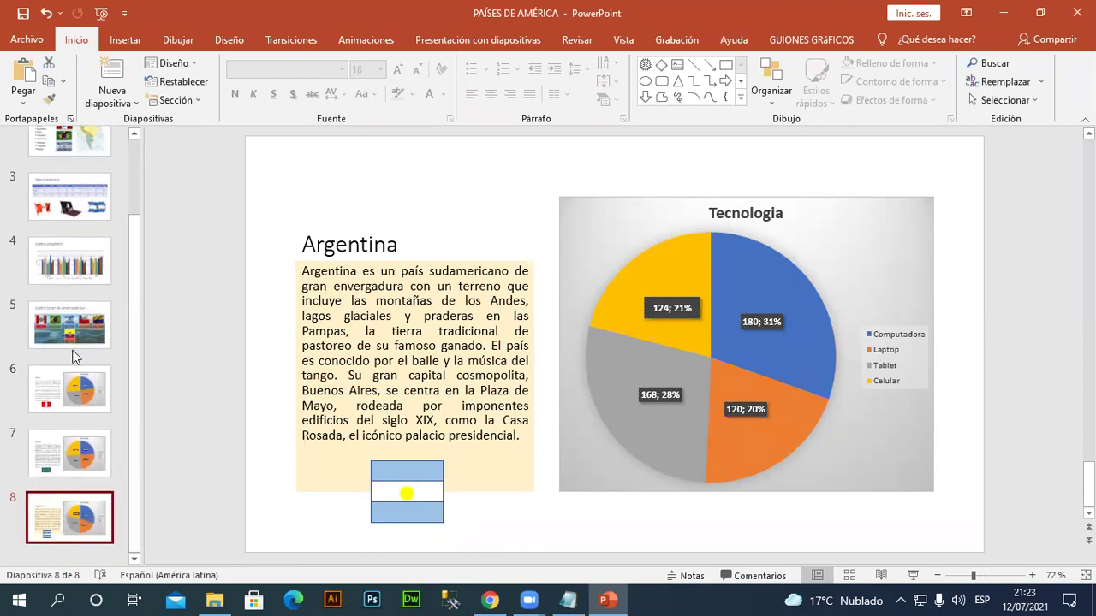
{"action": "left_click", "coordinate": [44, 146]}
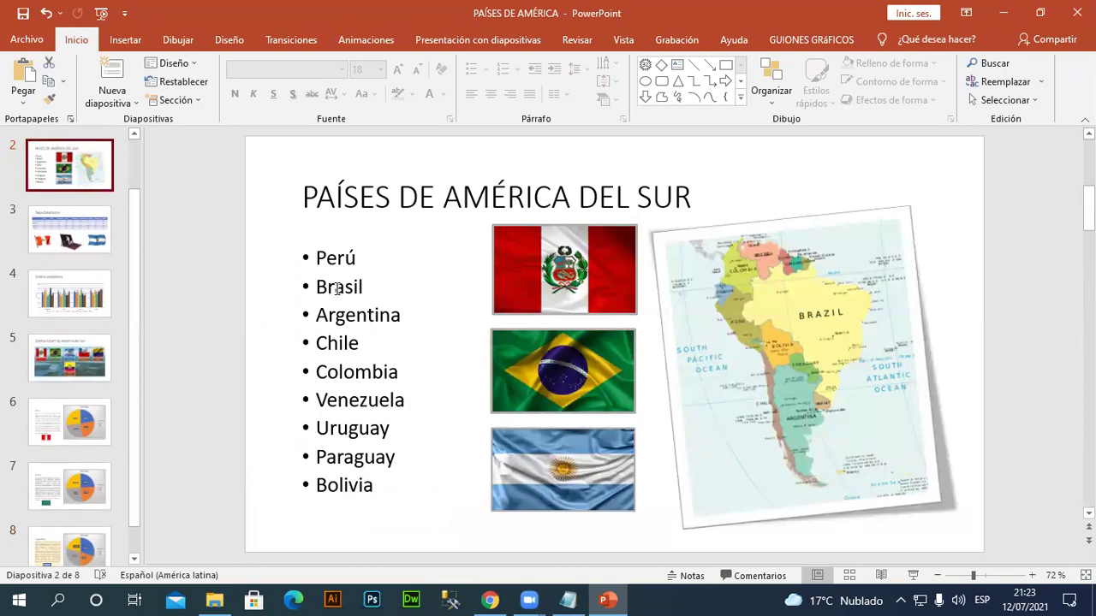
{"action": "scroll", "coordinate": [128, 467], "scroll_direction": "down", "scroll_amount": 1}
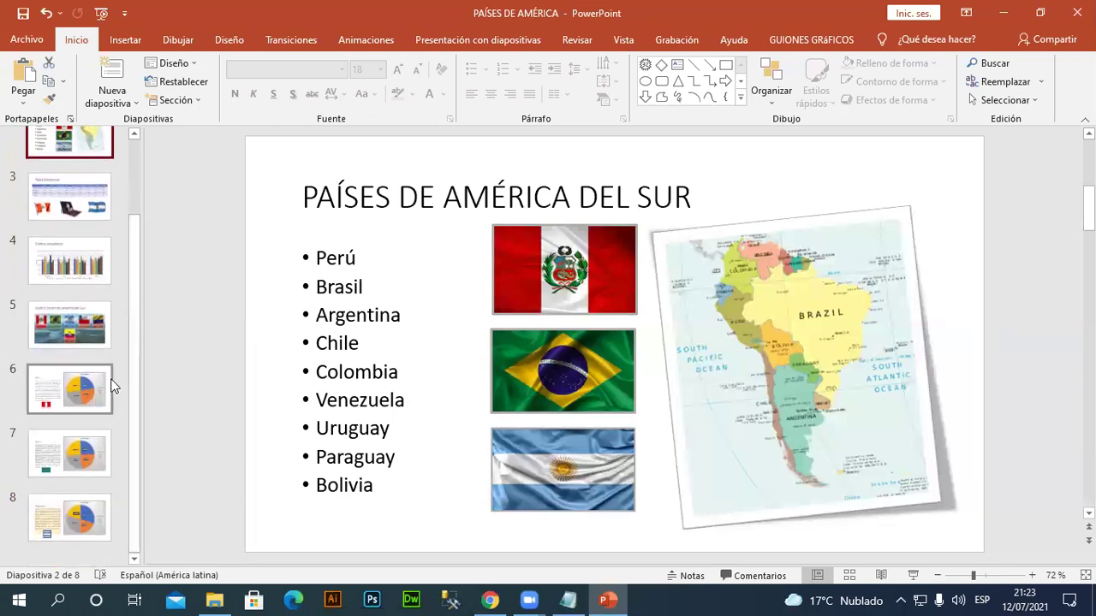
{"action": "left_click_drag", "start_coordinate": [137, 343], "coordinate": [146, 220]}
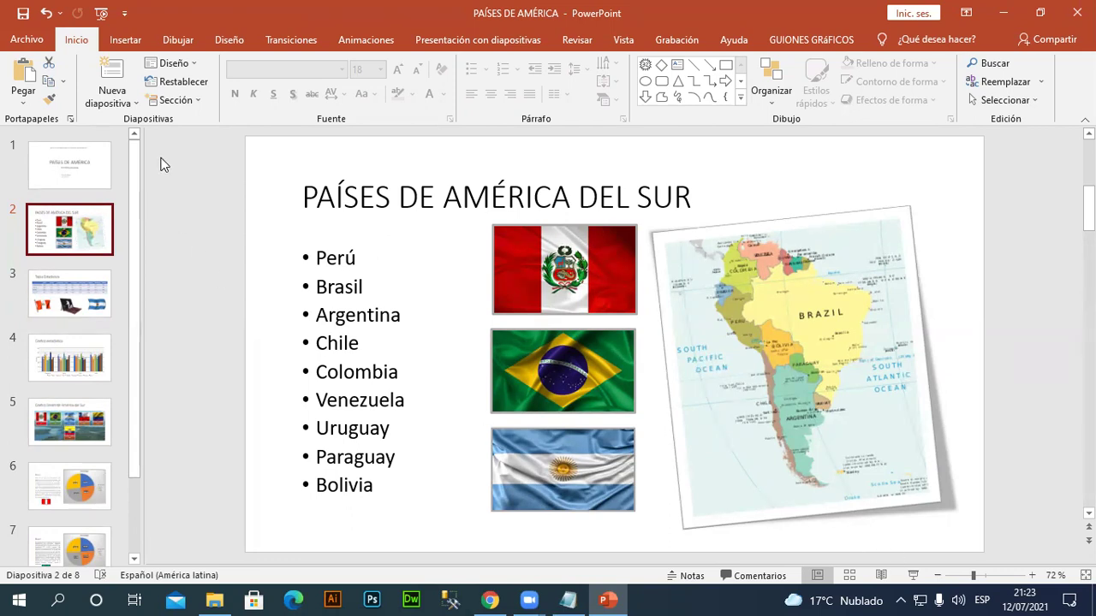
- Expand the full Temas gallery on the Diseño tab, without applying a theme
{"action": "left_click", "coordinate": [236, 49]}
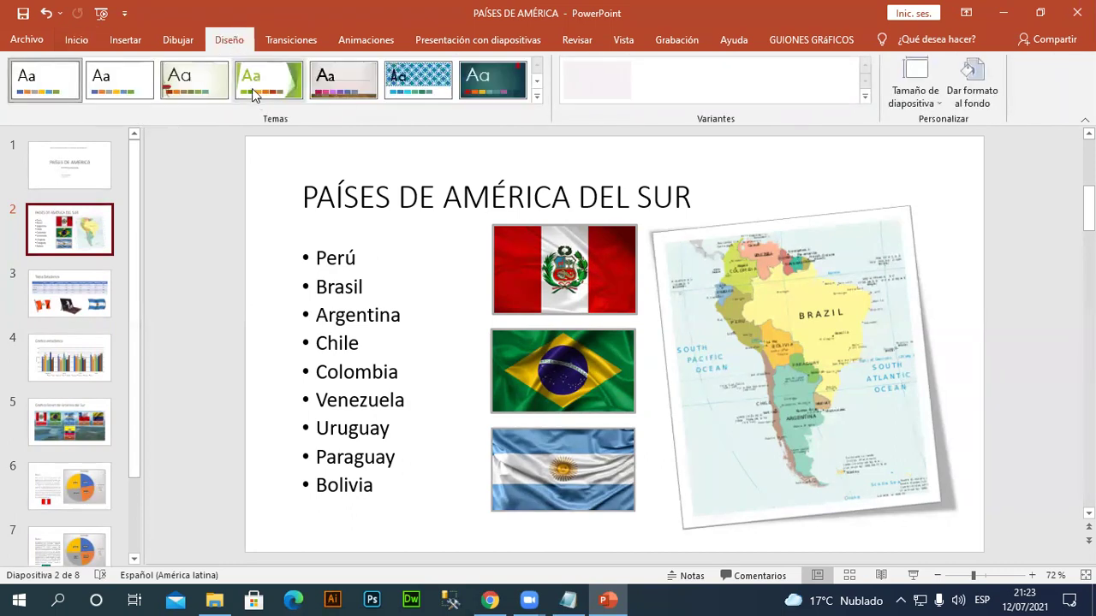
{"action": "left_click", "coordinate": [537, 97]}
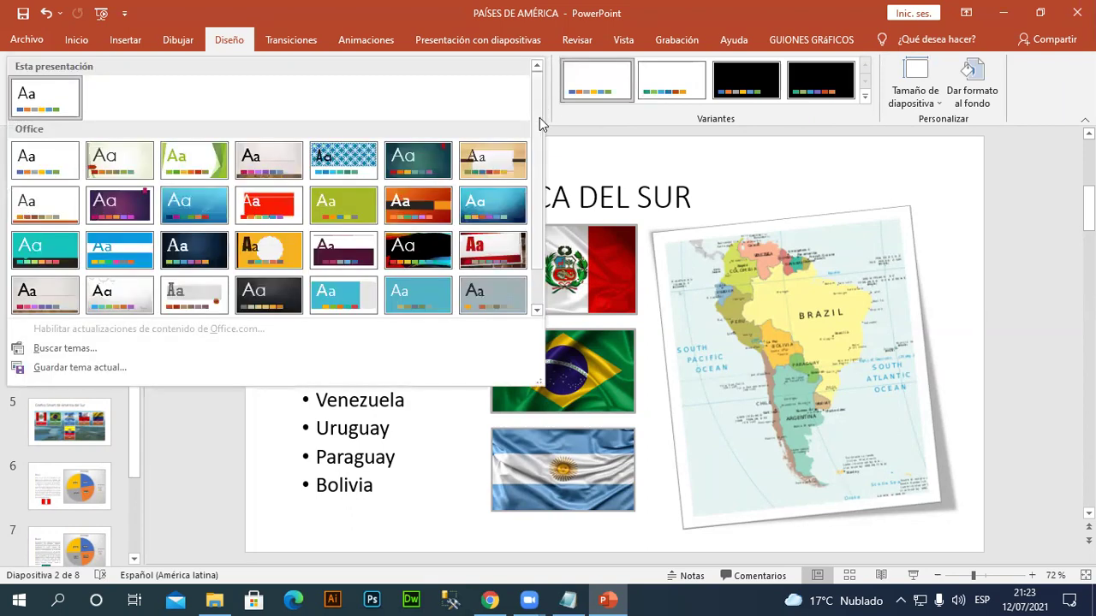
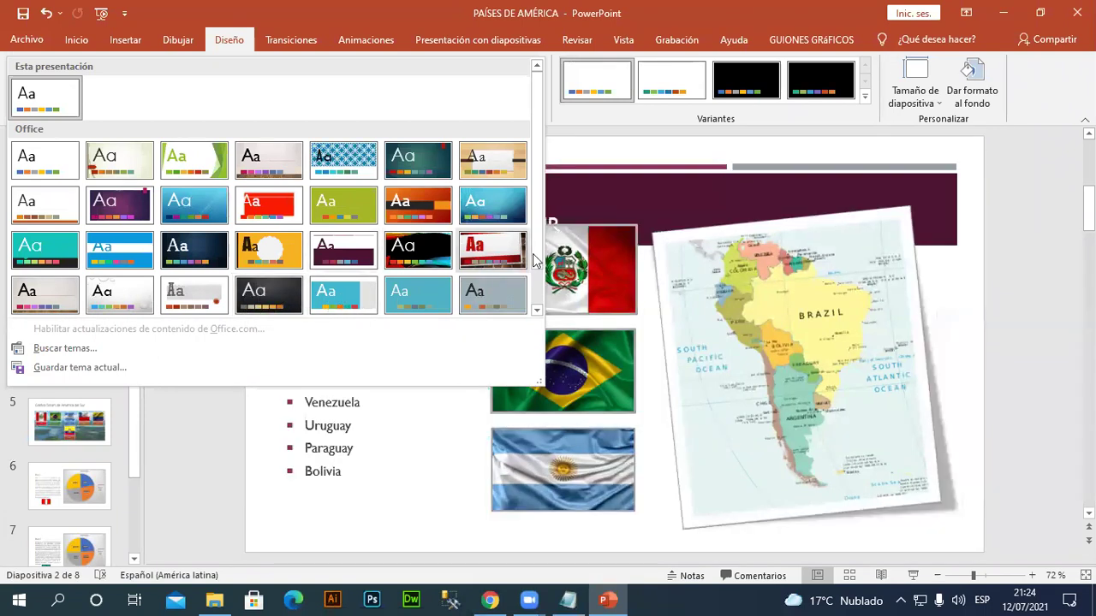
- Apply the dark Vista design theme to the whole presentation
{"action": "scroll", "coordinate": [541, 254], "scroll_direction": "down", "scroll_amount": 1}
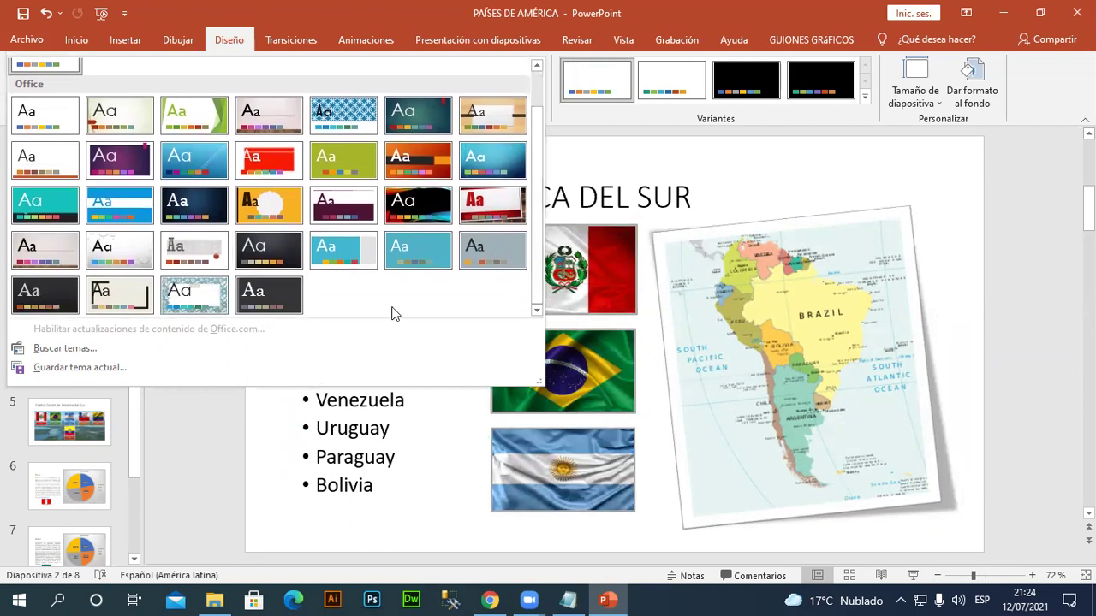
{"action": "left_click", "coordinate": [286, 302]}
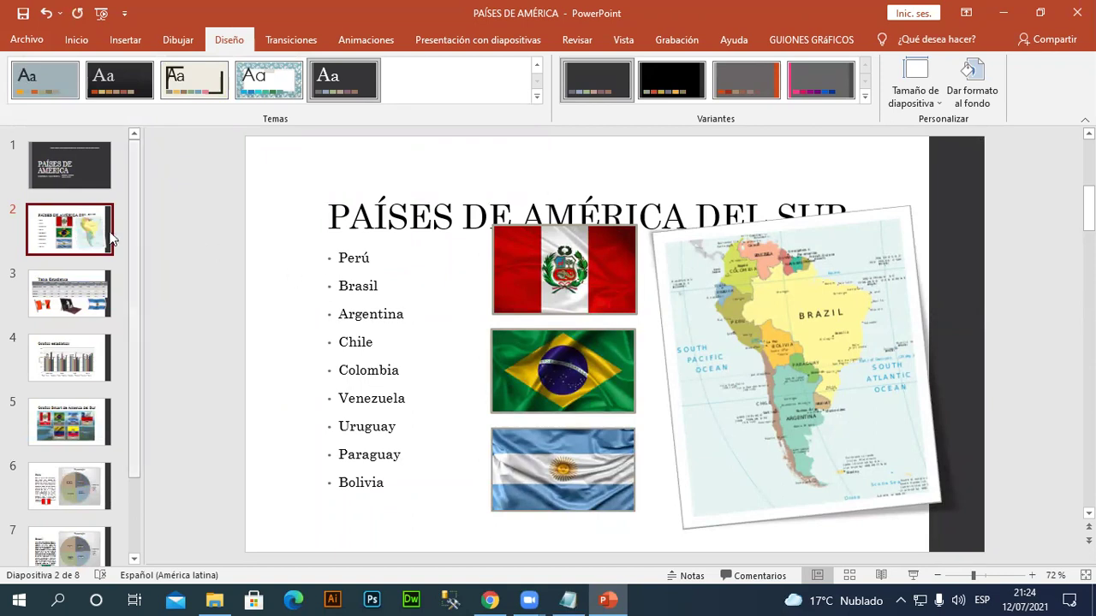
- On the title slide, widen the author text box to one line and place it below HISTORIA UNIVERSAL
{"action": "left_click", "coordinate": [86, 190]}
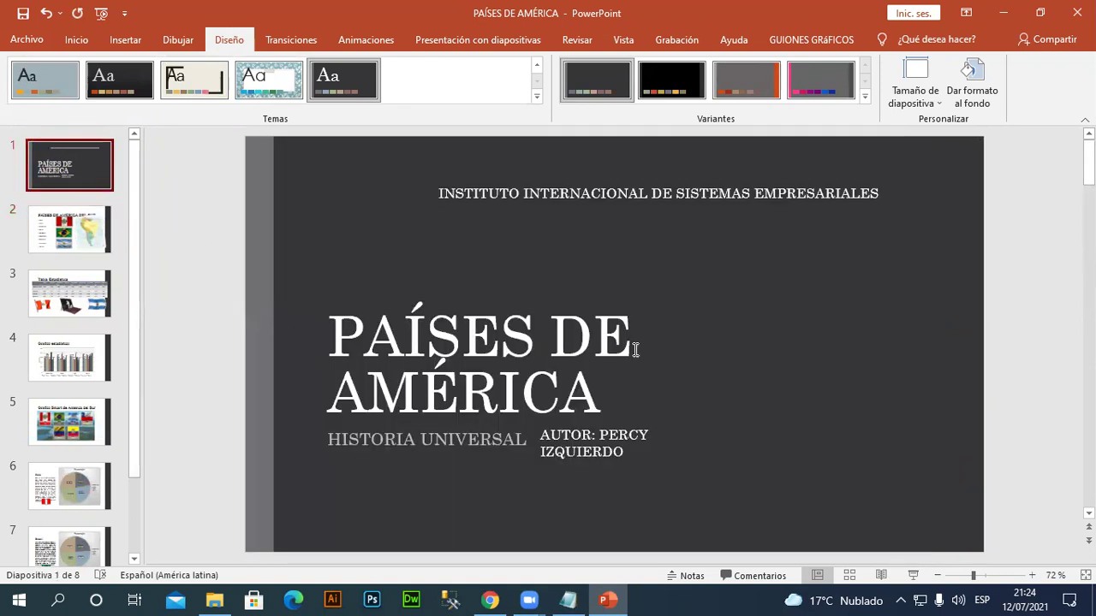
{"action": "left_click", "coordinate": [634, 421]}
{"action": "left_click", "coordinate": [680, 437]}
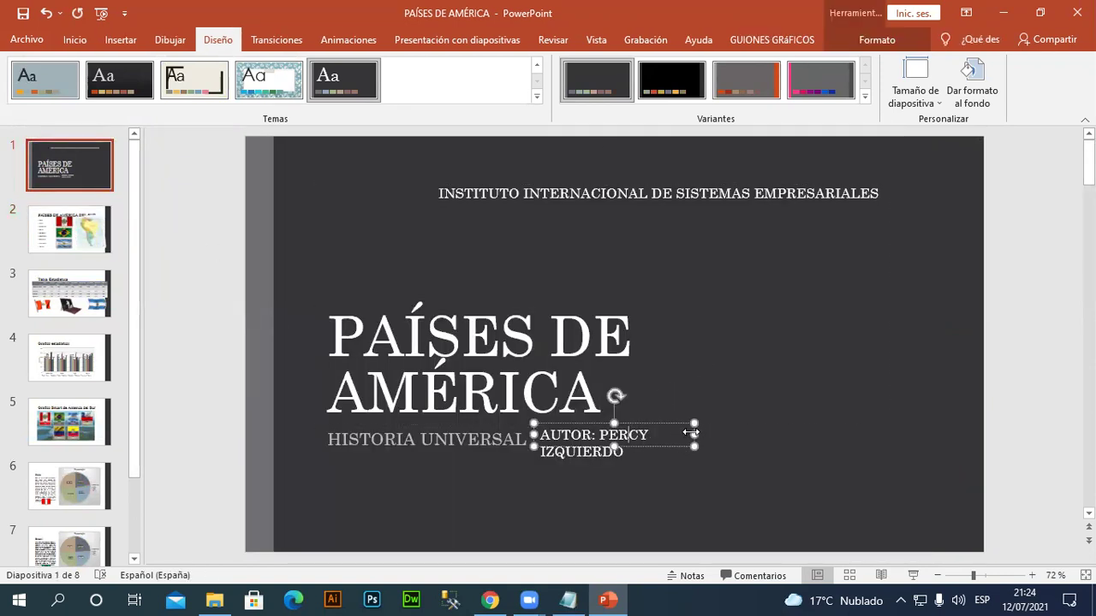
{"action": "left_click_drag", "start_coordinate": [696, 433], "coordinate": [748, 434]}
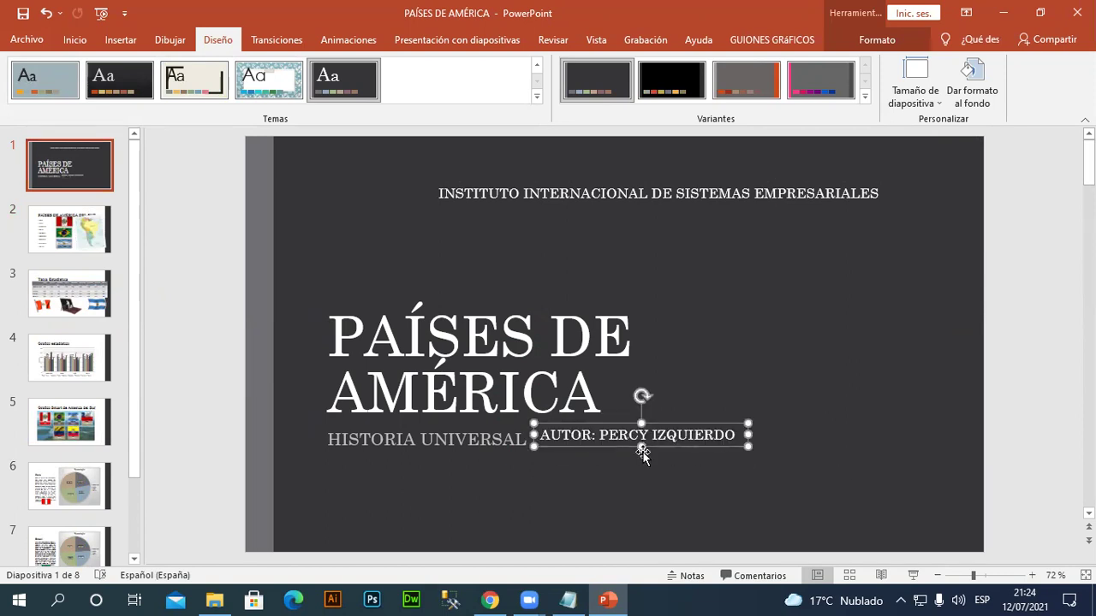
{"action": "left_click_drag", "start_coordinate": [650, 446], "coordinate": [437, 480]}
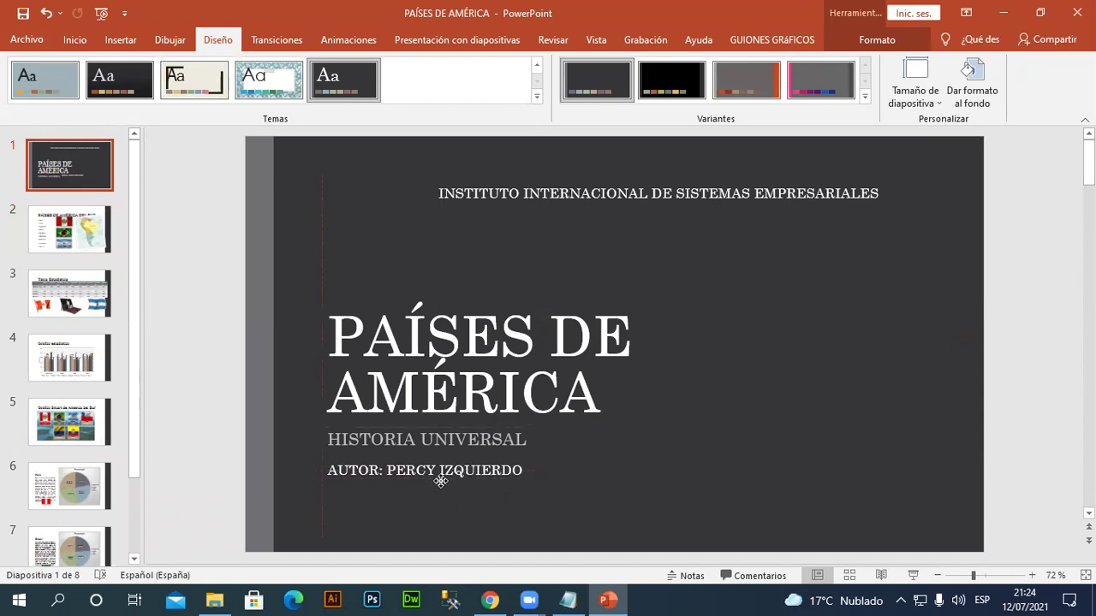
- Move the INSTITUTO heading slightly left and lower
{"action": "left_click", "coordinate": [678, 197]}
{"action": "left_click_drag", "start_coordinate": [655, 196], "coordinate": [617, 189]}
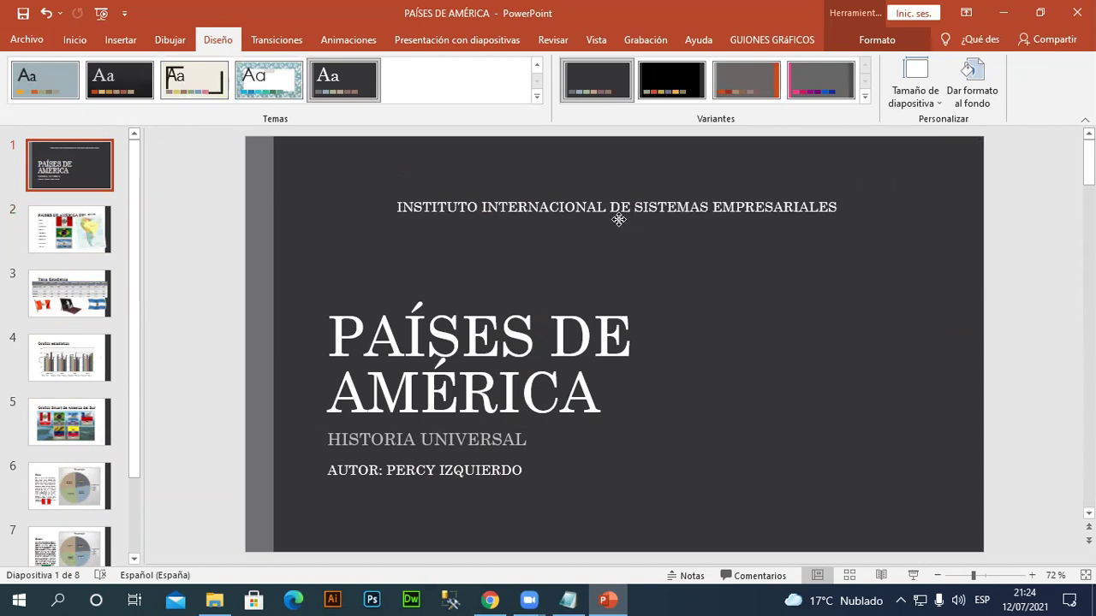
{"action": "left_click_drag", "start_coordinate": [616, 190], "coordinate": [619, 226]}
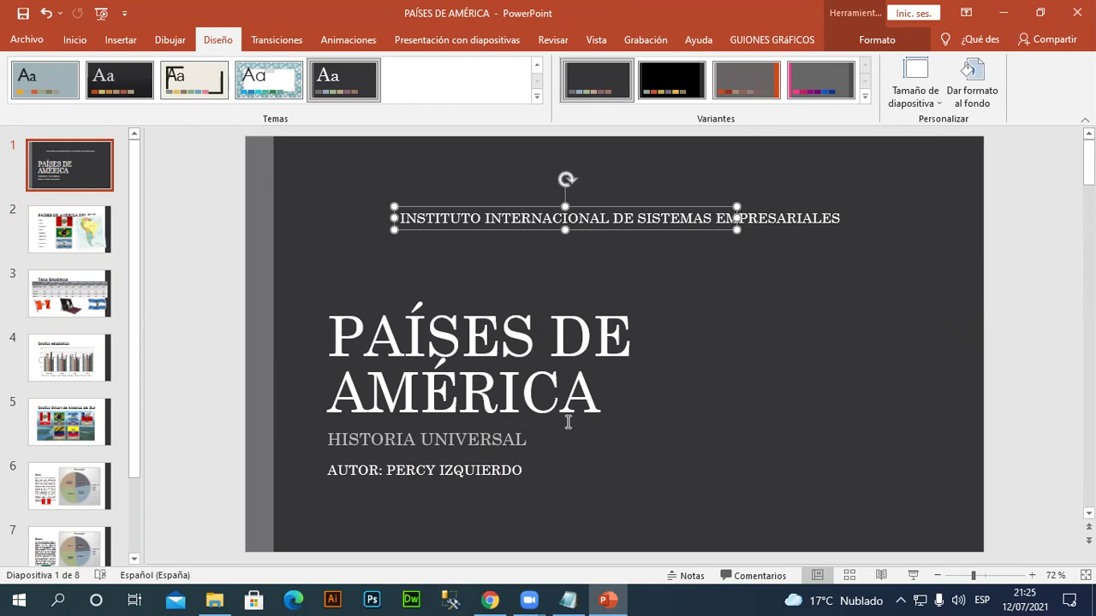
- On slide 2, lower the Brazil flag, then shrink the South America map and move it down and left
{"action": "left_click", "coordinate": [50, 248]}
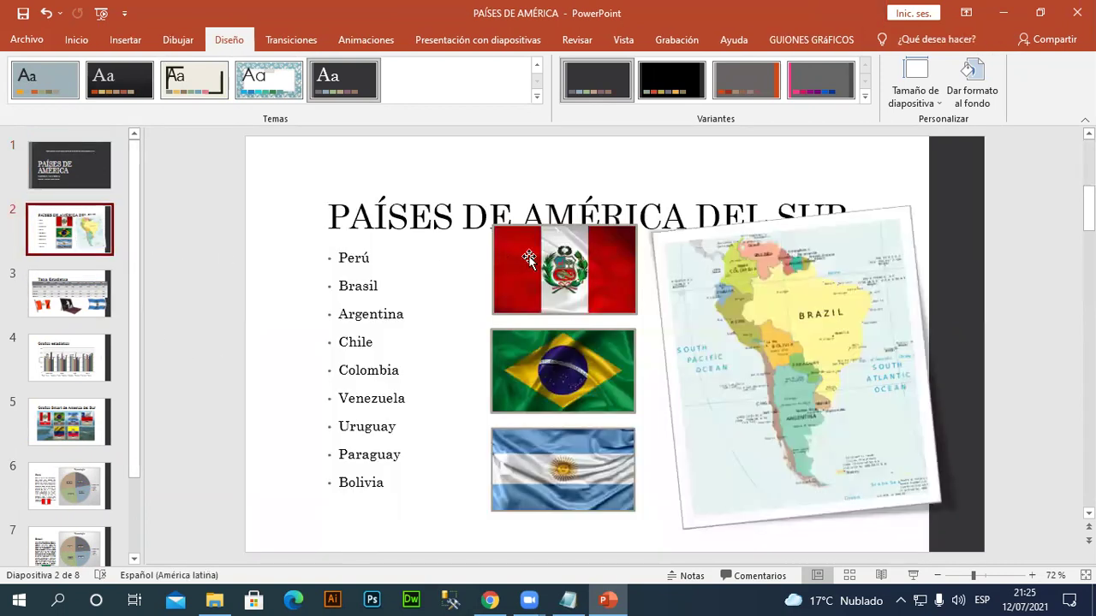
{"action": "left_click", "coordinate": [529, 268]}
{"action": "left_click_drag", "start_coordinate": [582, 375], "coordinate": [582, 381]}
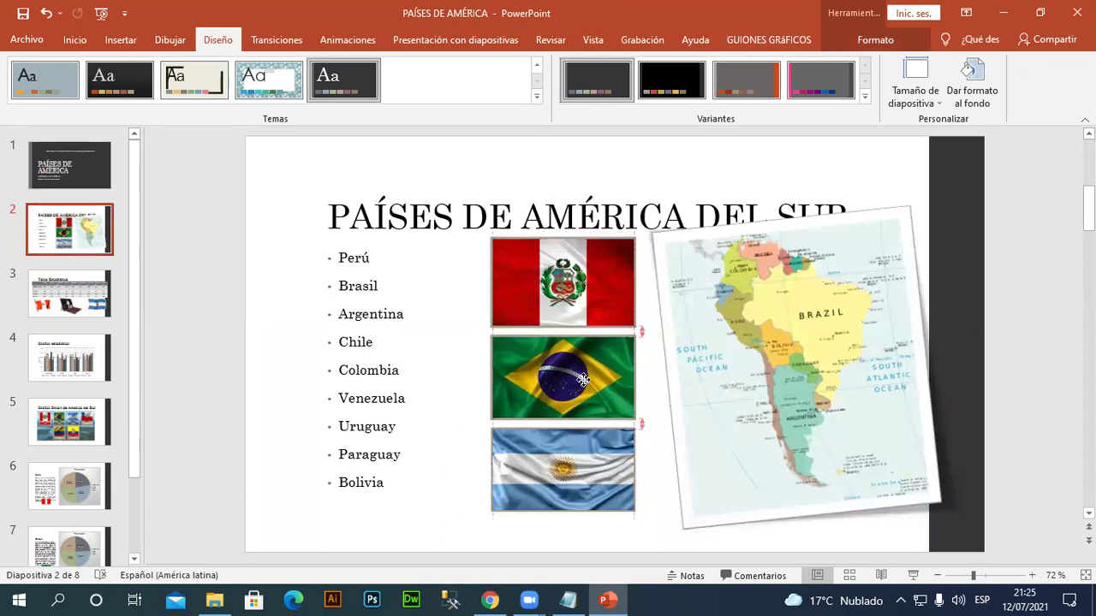
{"action": "left_click_drag", "start_coordinate": [766, 311], "coordinate": [773, 350]}
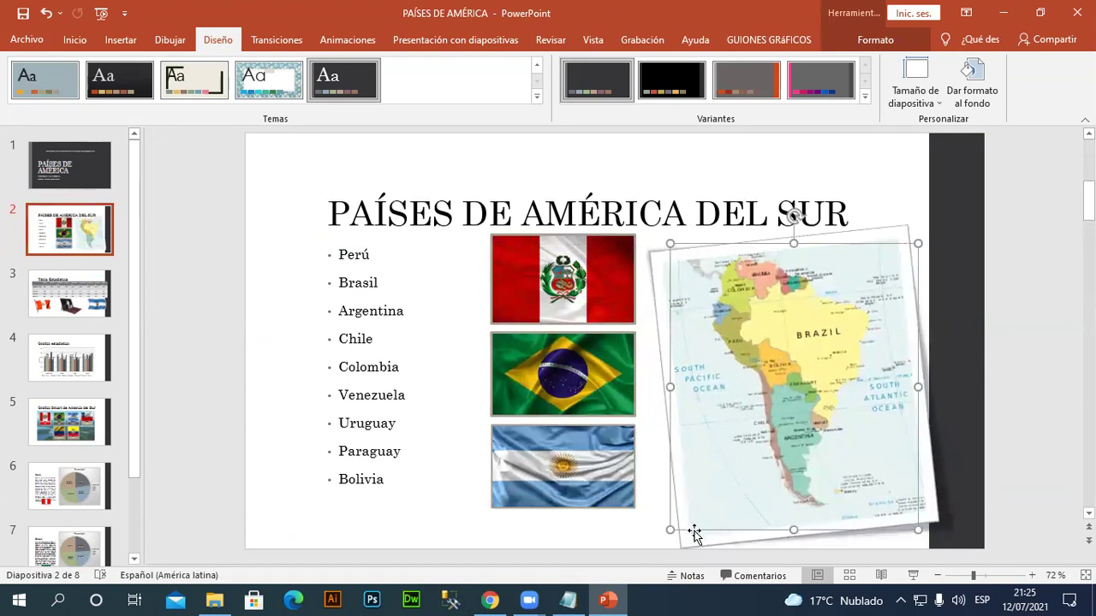
{"action": "left_click_drag", "start_coordinate": [672, 526], "coordinate": [702, 477]}
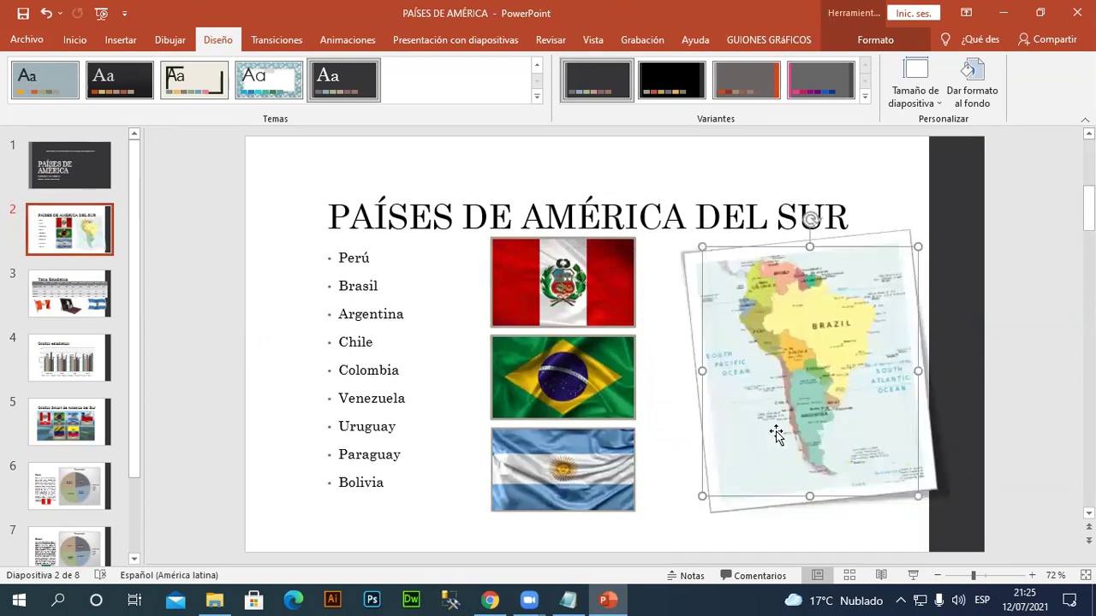
{"action": "left_click_drag", "start_coordinate": [778, 435], "coordinate": [754, 441]}
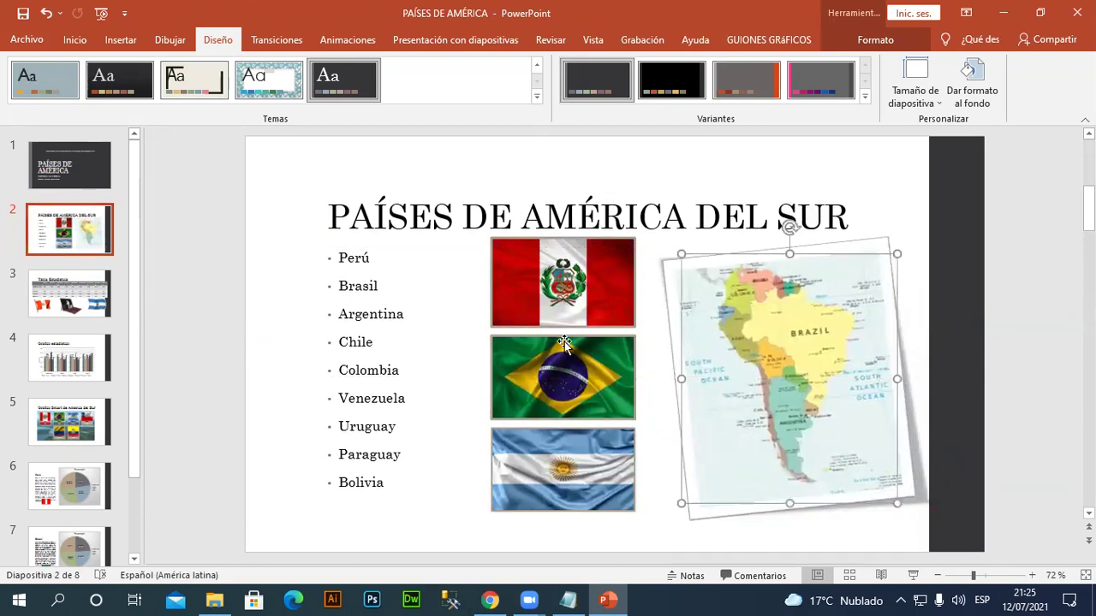
- Nudge the Argentina, Brazil and Peru flags down to even their spacing
{"action": "left_click_drag", "start_coordinate": [568, 439], "coordinate": [569, 445]}
{"action": "left_click_drag", "start_coordinate": [565, 403], "coordinate": [565, 410]}
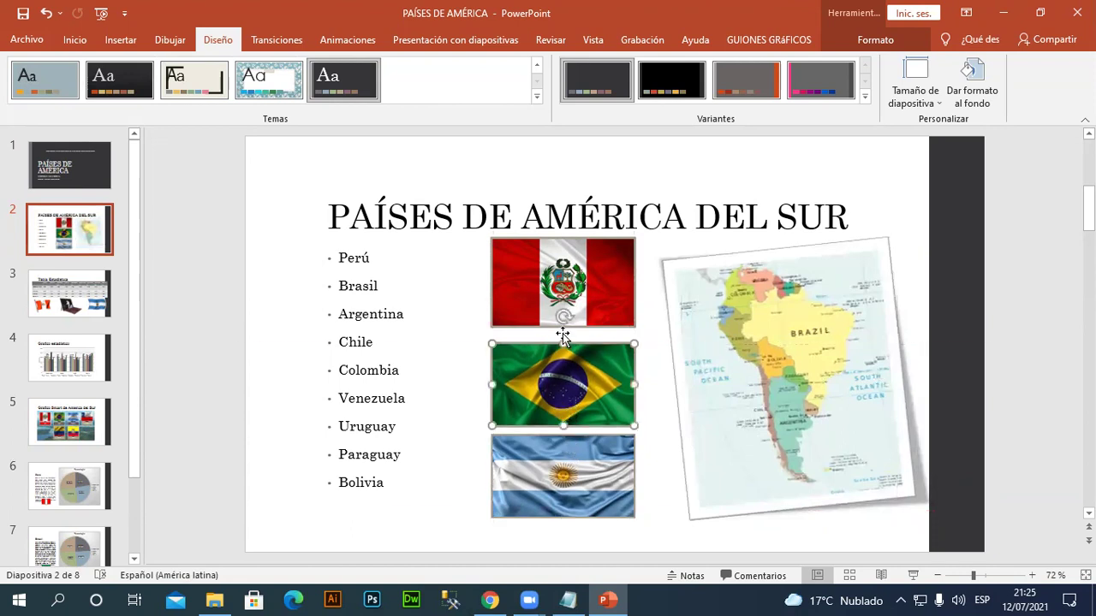
{"action": "left_click_drag", "start_coordinate": [554, 294], "coordinate": [554, 304]}
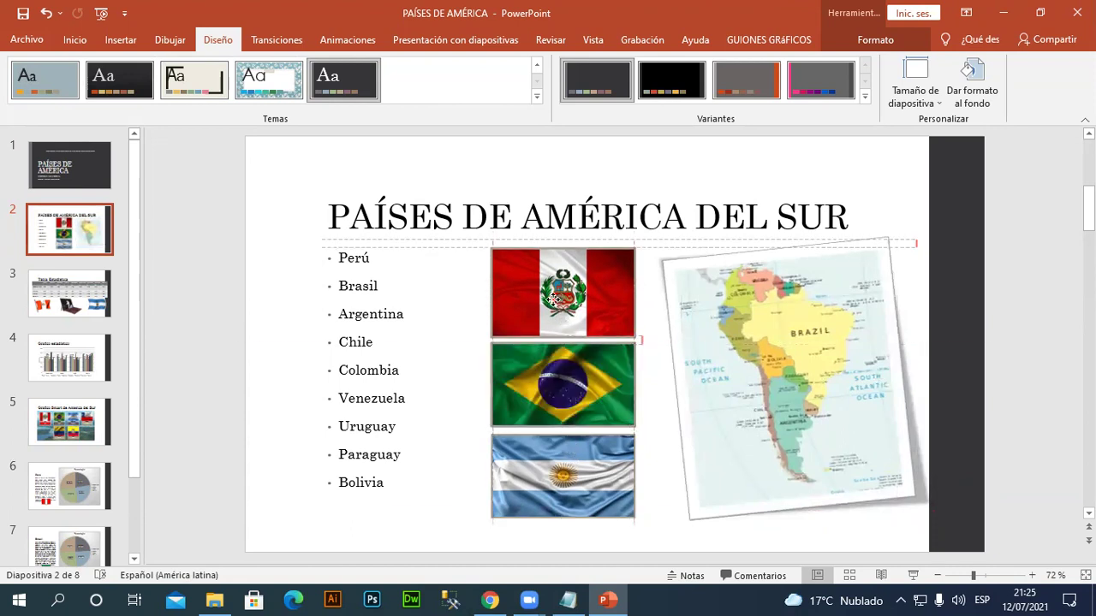
{"action": "left_click", "coordinate": [70, 294]}
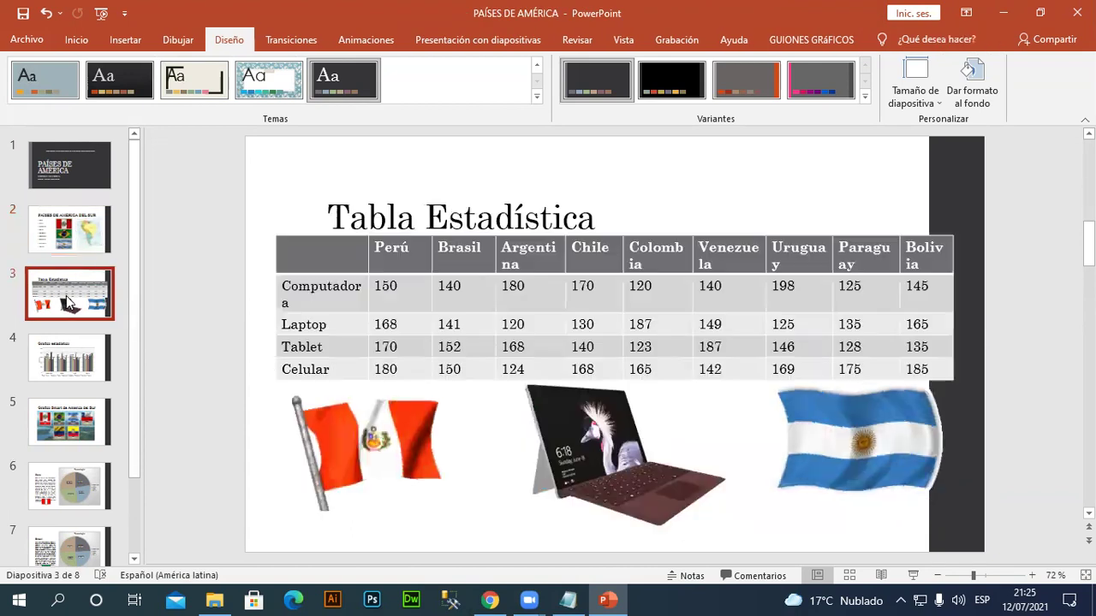
- Move slide 3's Argentina flag left and down, and reduce all table text to 14 pt
{"action": "left_click", "coordinate": [789, 431]}
{"action": "left_click_drag", "start_coordinate": [788, 430], "coordinate": [772, 448]}
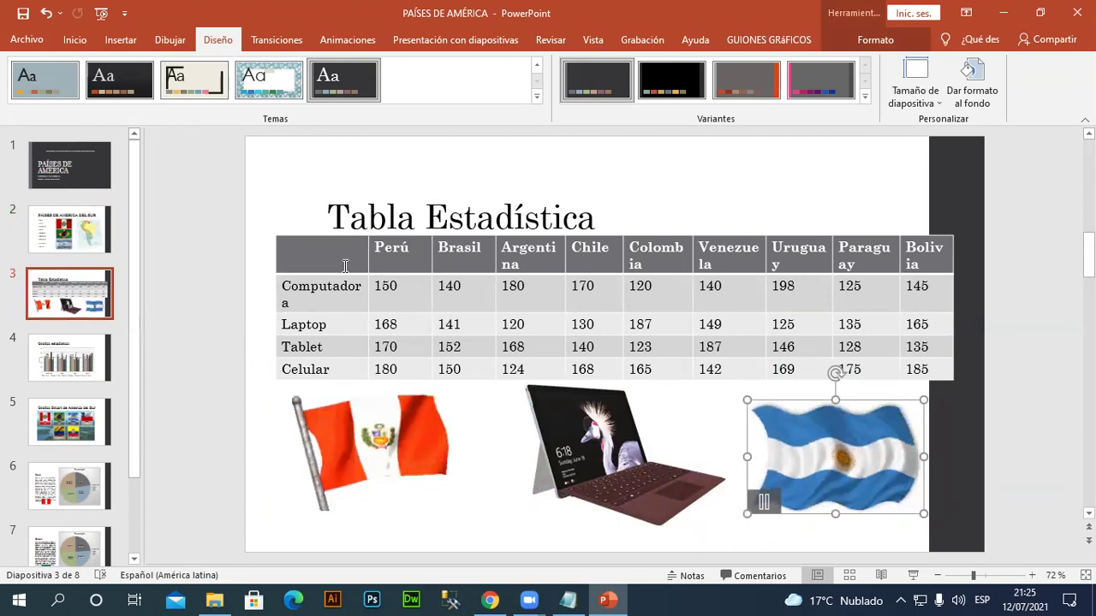
{"action": "left_click", "coordinate": [297, 254]}
{"action": "left_click_drag", "start_coordinate": [366, 249], "coordinate": [936, 360]}
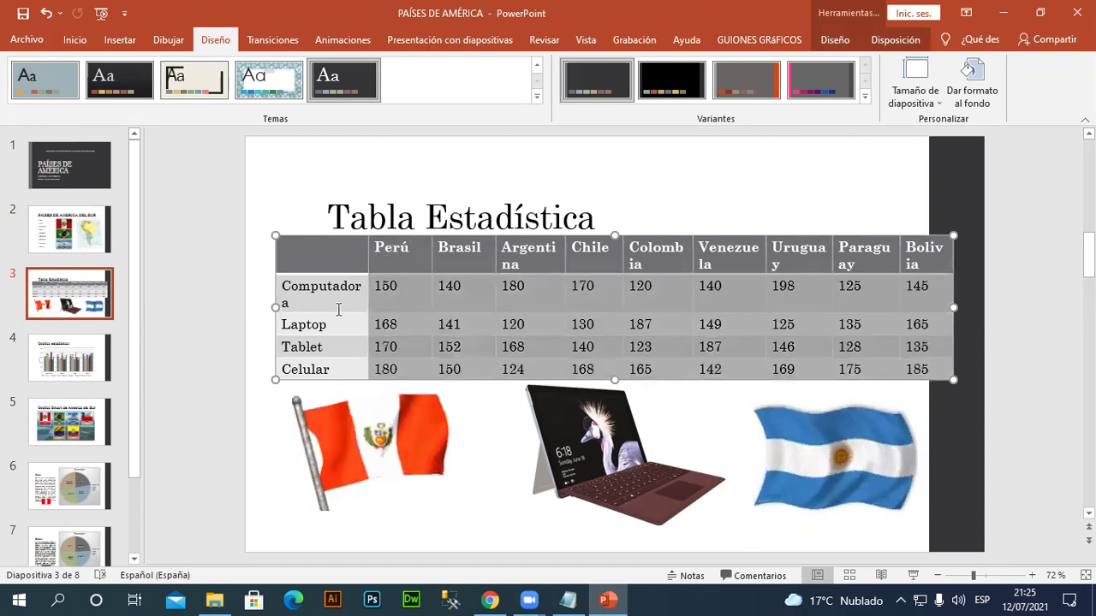
{"action": "left_click_drag", "start_coordinate": [308, 253], "coordinate": [922, 364]}
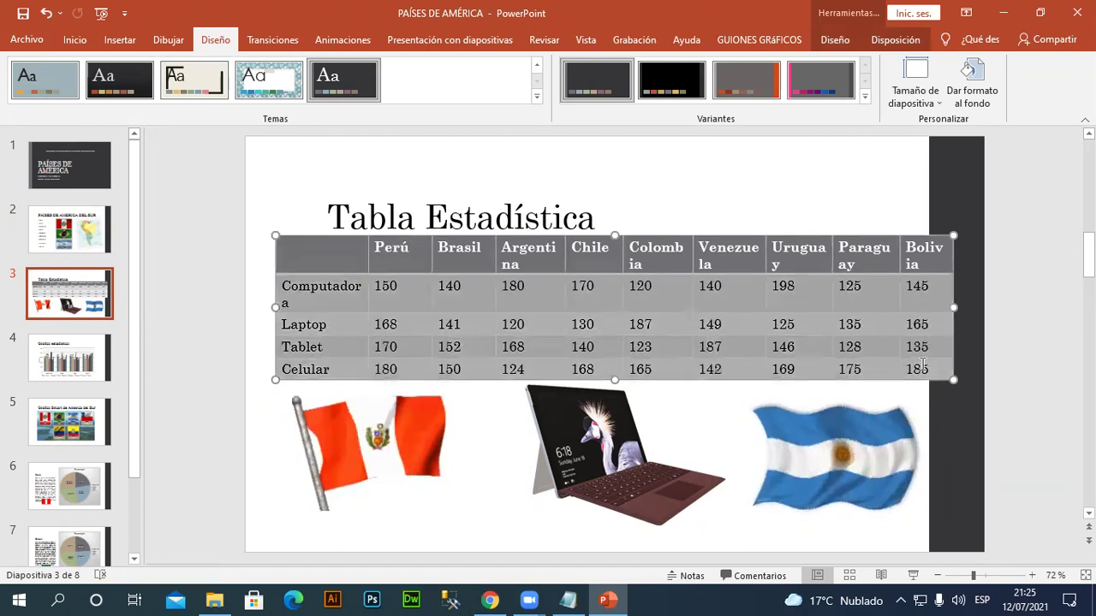
{"action": "left_click", "coordinate": [74, 40]}
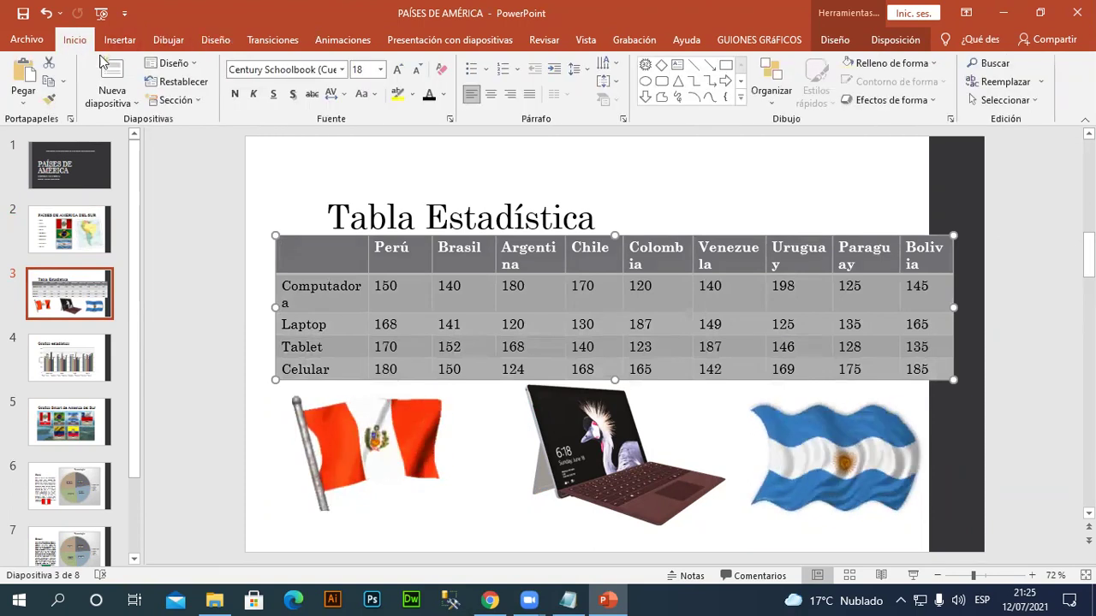
{"action": "left_click", "coordinate": [416, 70]}
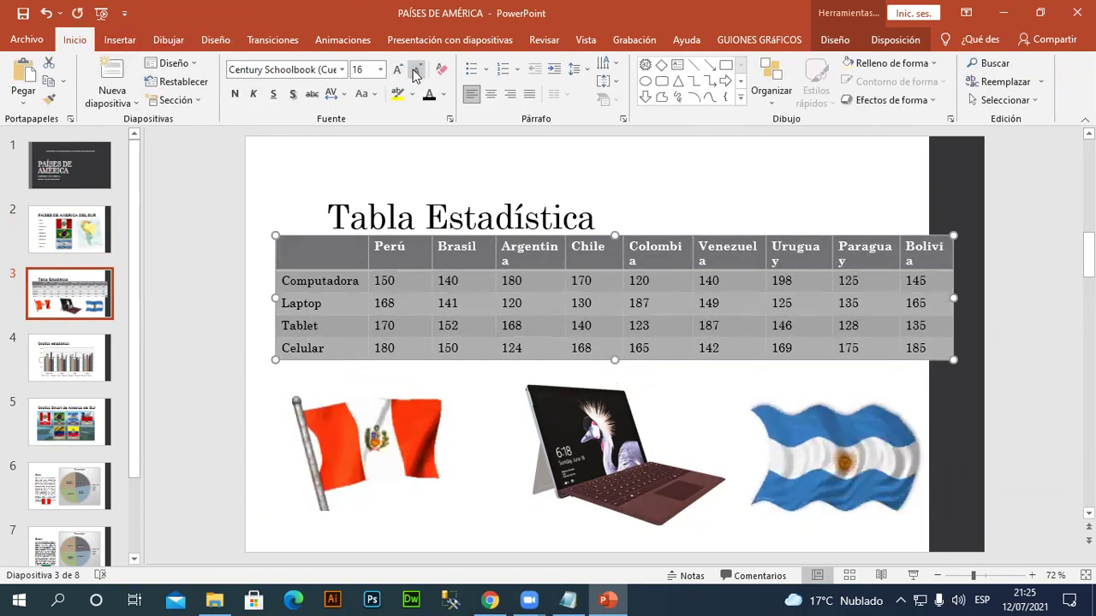
{"action": "left_click", "coordinate": [416, 70]}
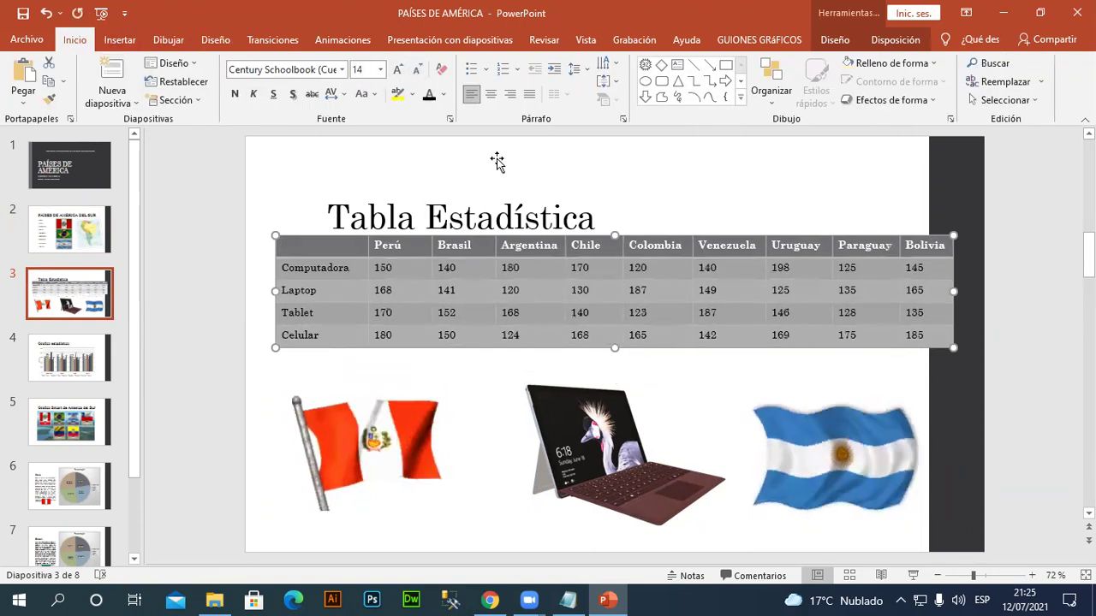
- Move the Tabla Estadística table lower on the slide
{"action": "left_click_drag", "start_coordinate": [472, 235], "coordinate": [463, 261]}
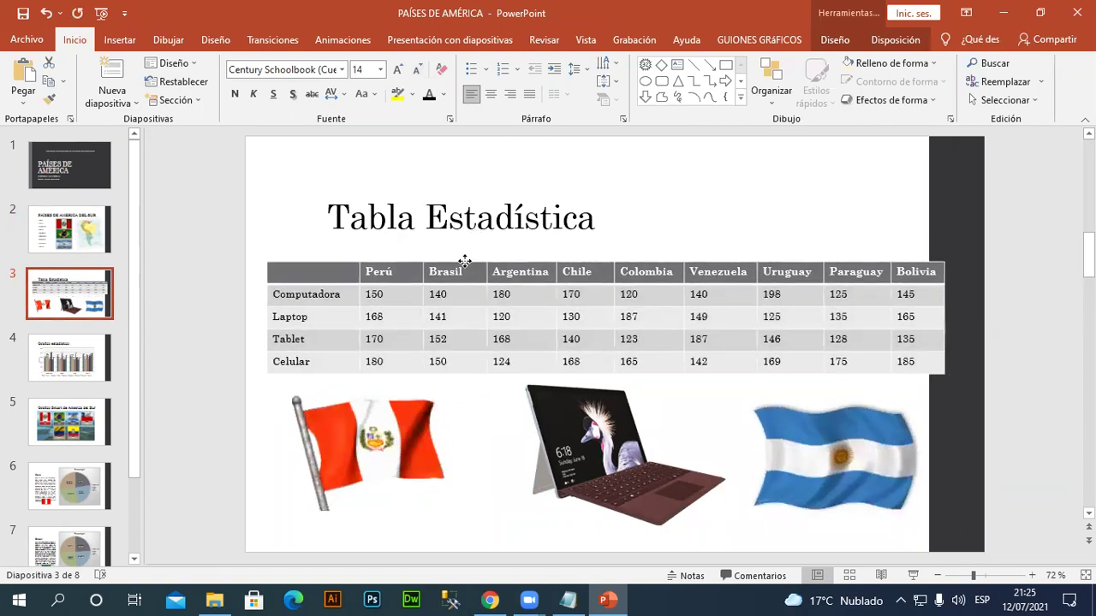
{"action": "left_click", "coordinate": [464, 261]}
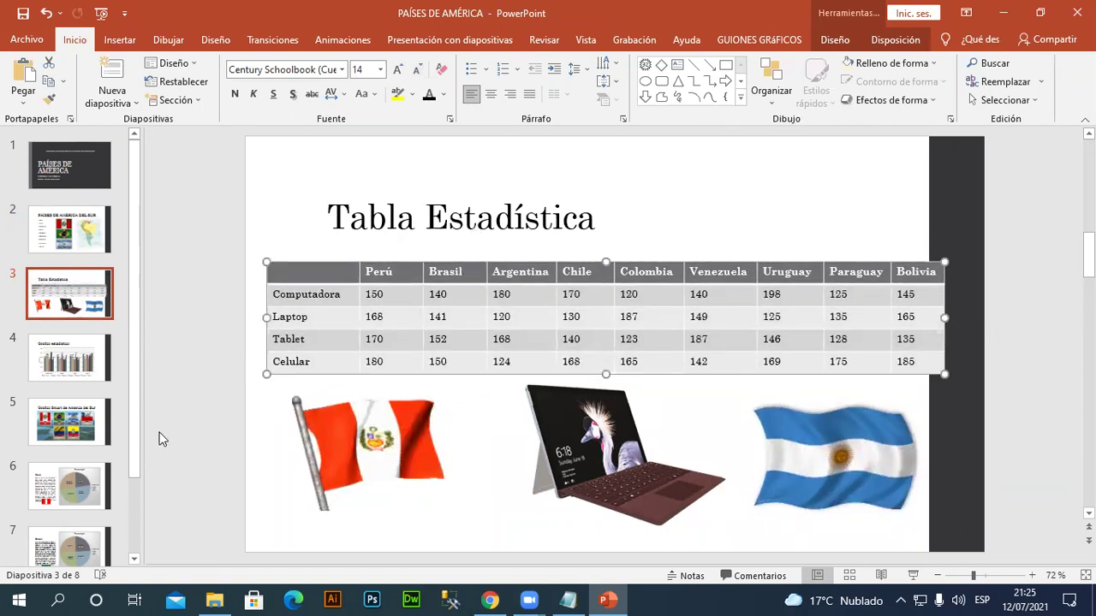
{"action": "left_click", "coordinate": [60, 379]}
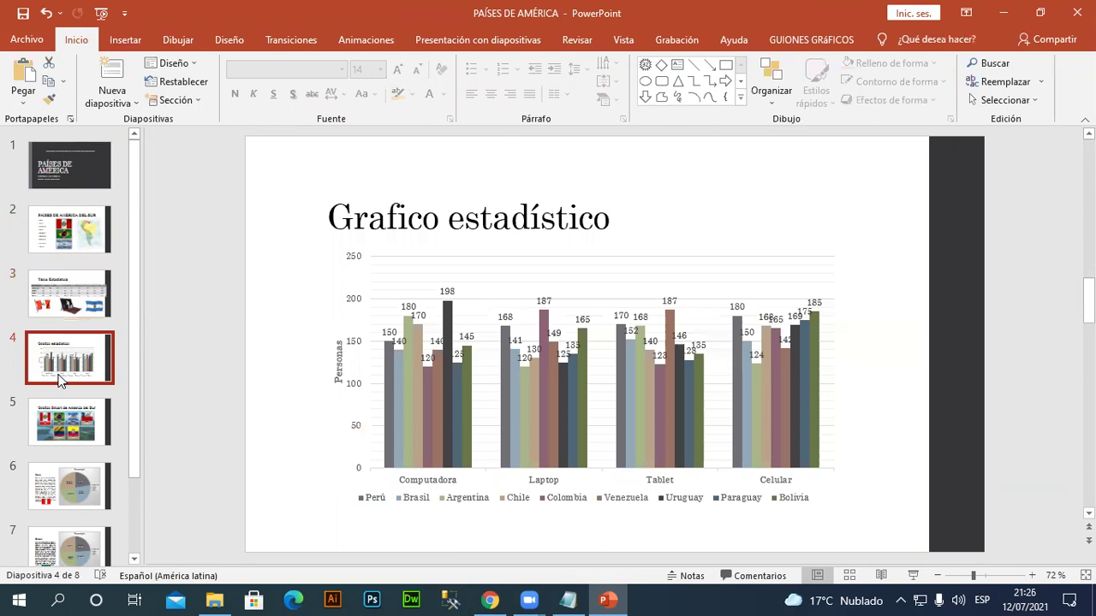
- Move the Peru, Brazil and Argentina flags above their slide titles on slides 6–8
{"action": "left_click", "coordinate": [100, 440]}
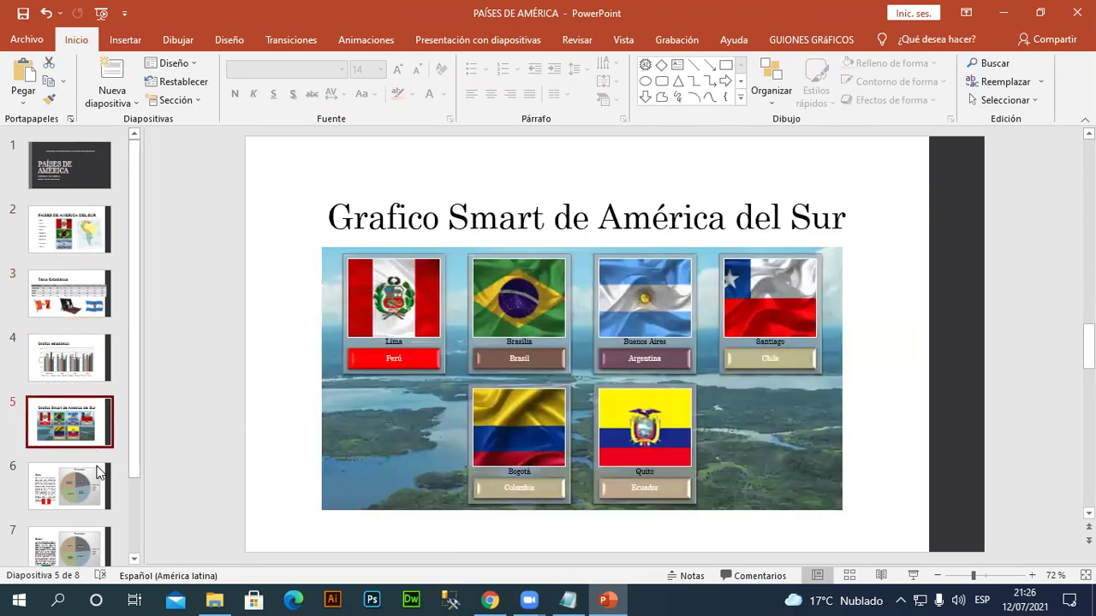
{"action": "left_click", "coordinate": [94, 495]}
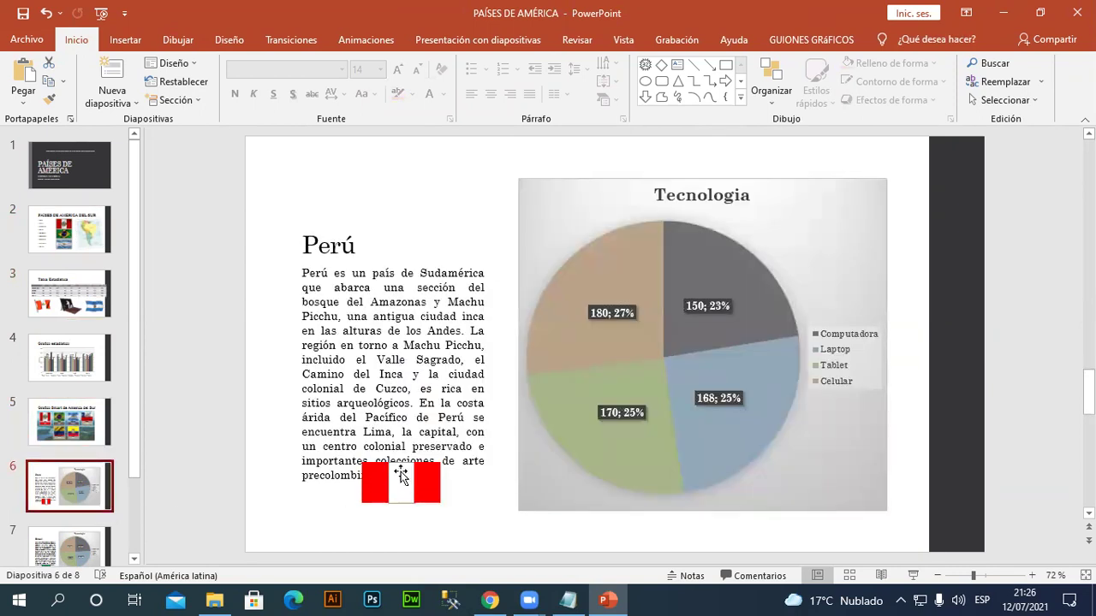
{"action": "mouse_move", "coordinate": [433, 487]}
{"action": "left_mouse_down"}
{"action": "mouse_move", "coordinate": [472, 510]}
{"action": "mouse_move", "coordinate": [416, 182]}
{"action": "left_mouse_up"}
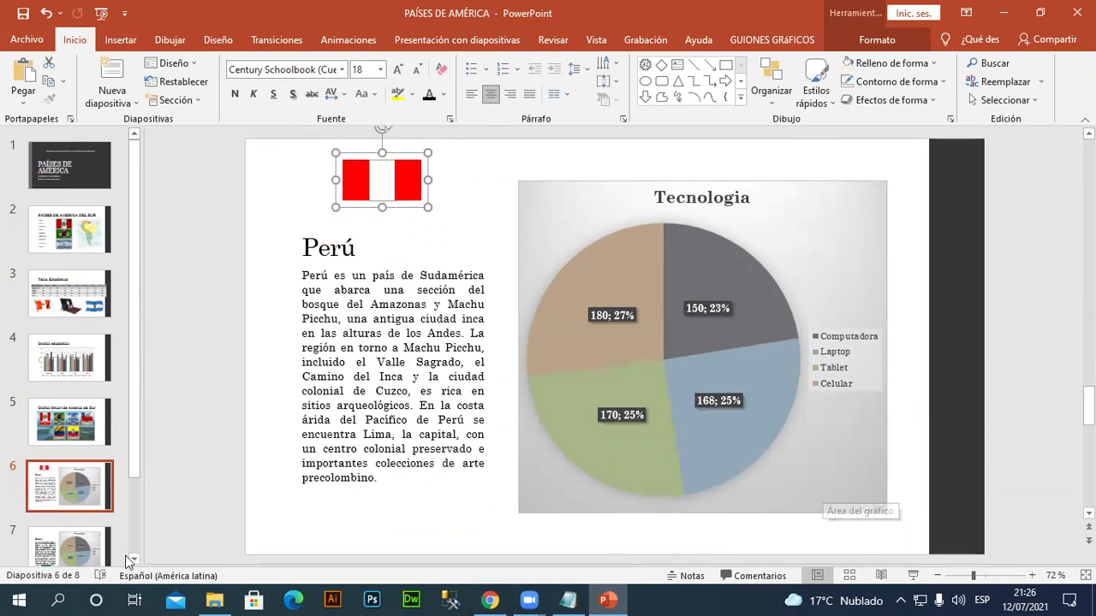
{"action": "left_click_drag", "start_coordinate": [134, 436], "coordinate": [134, 493]}
{"action": "left_click", "coordinate": [70, 467]}
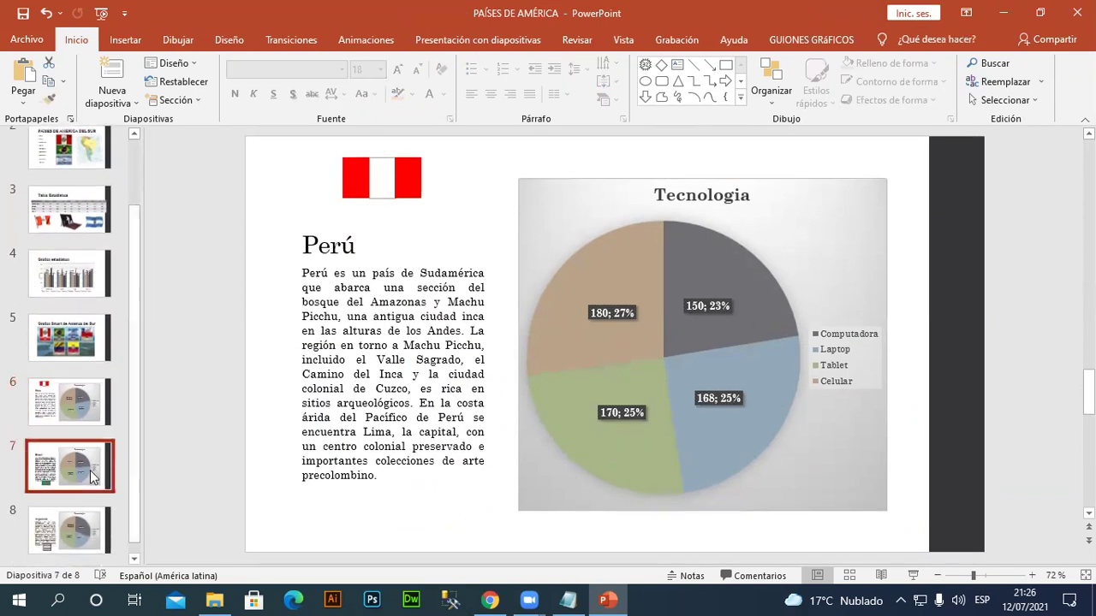
{"action": "left_click_drag", "start_coordinate": [433, 503], "coordinate": [416, 188]}
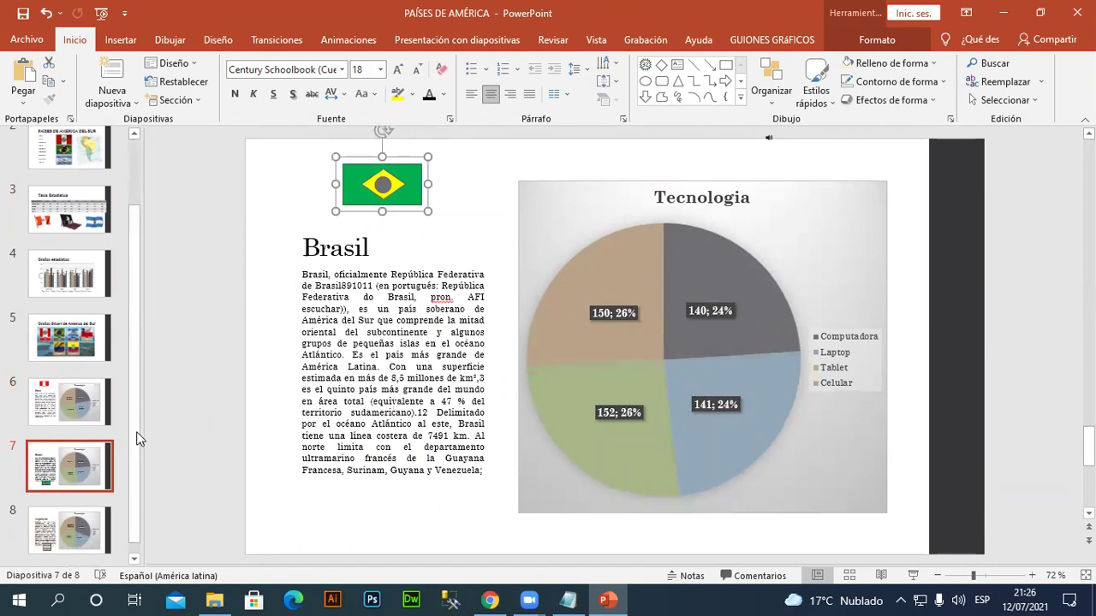
{"action": "left_click", "coordinate": [68, 527]}
{"action": "left_click_drag", "start_coordinate": [443, 430], "coordinate": [416, 195]}
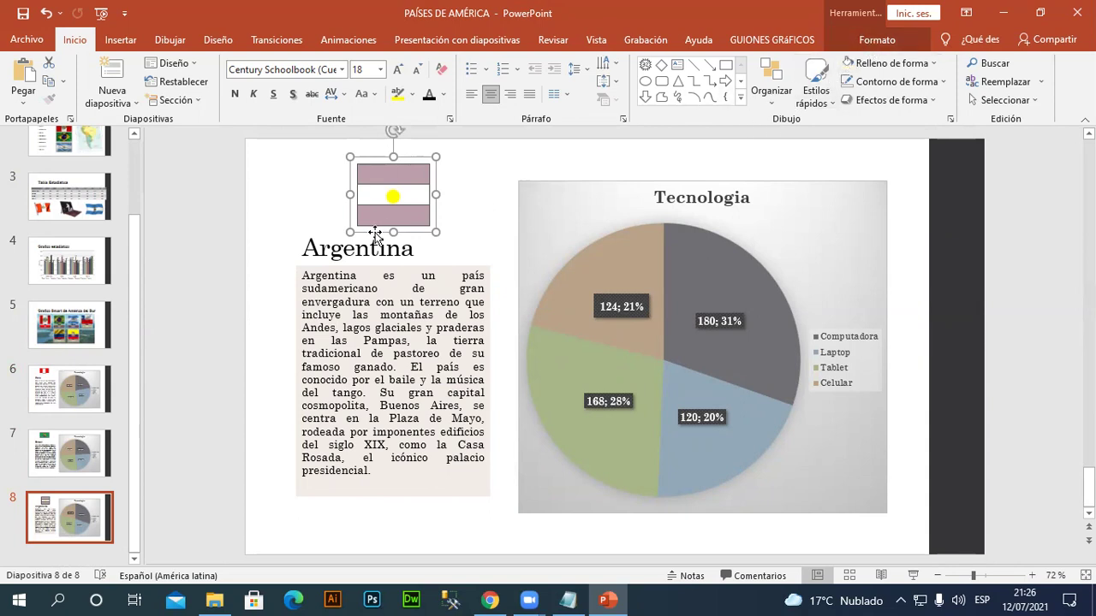
- Fill the Argentina flag's top and bottom stripes with light blue
{"action": "left_click", "coordinate": [402, 197]}
{"action": "left_click", "coordinate": [410, 176]}
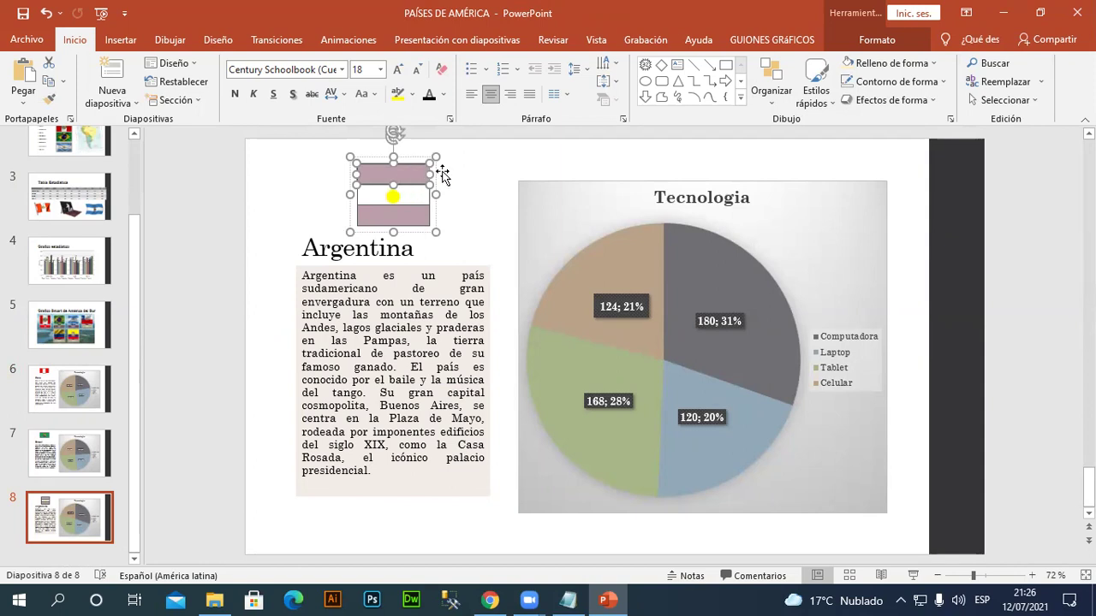
{"action": "left_click", "coordinate": [875, 39]}
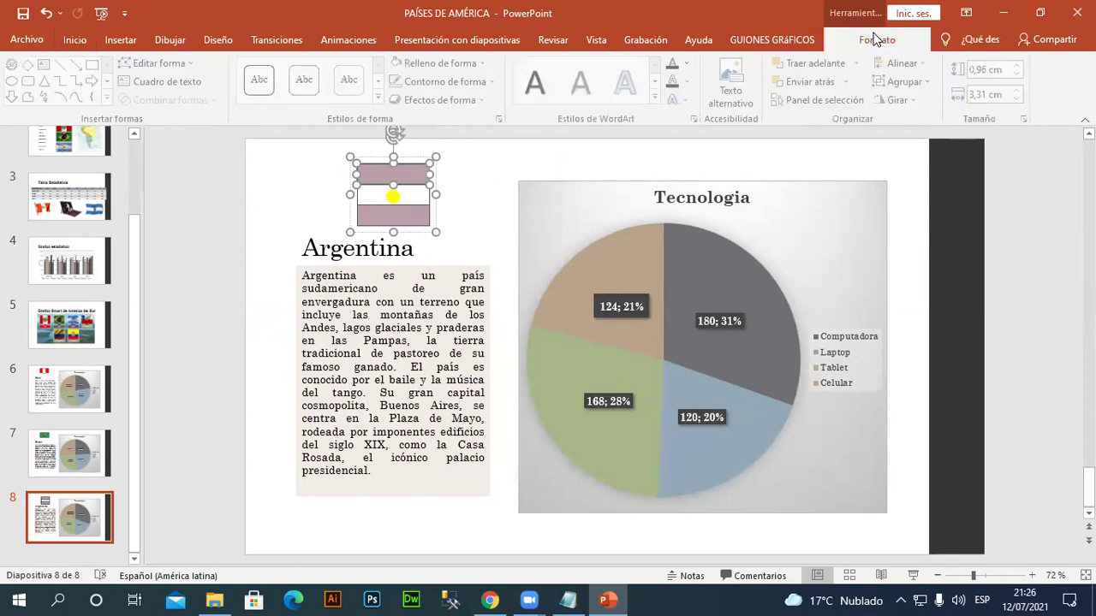
{"action": "left_click", "coordinate": [472, 64]}
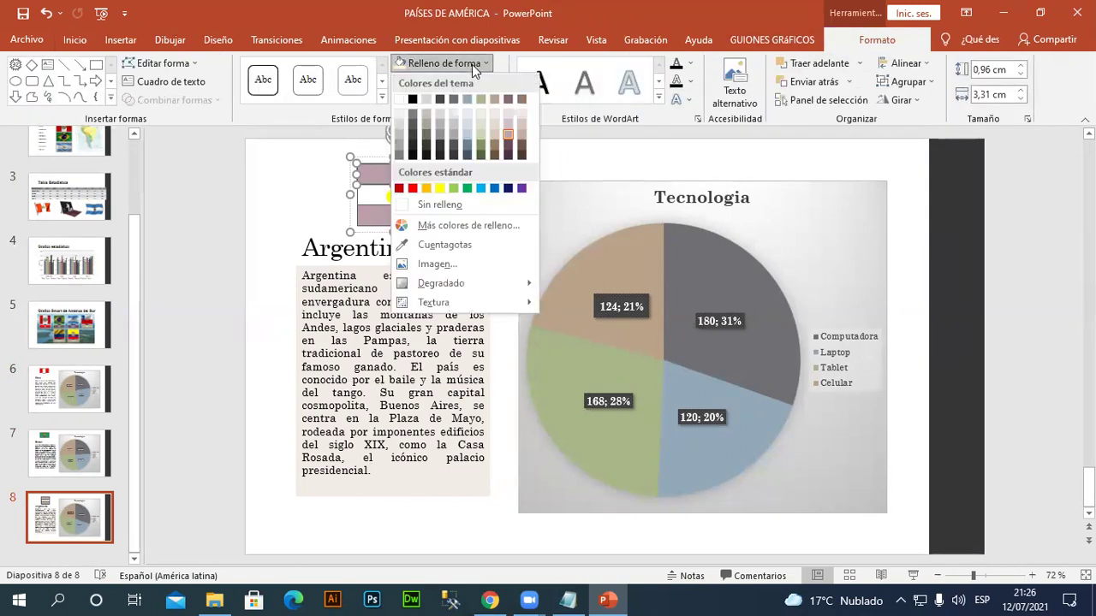
{"action": "left_click", "coordinate": [480, 187]}
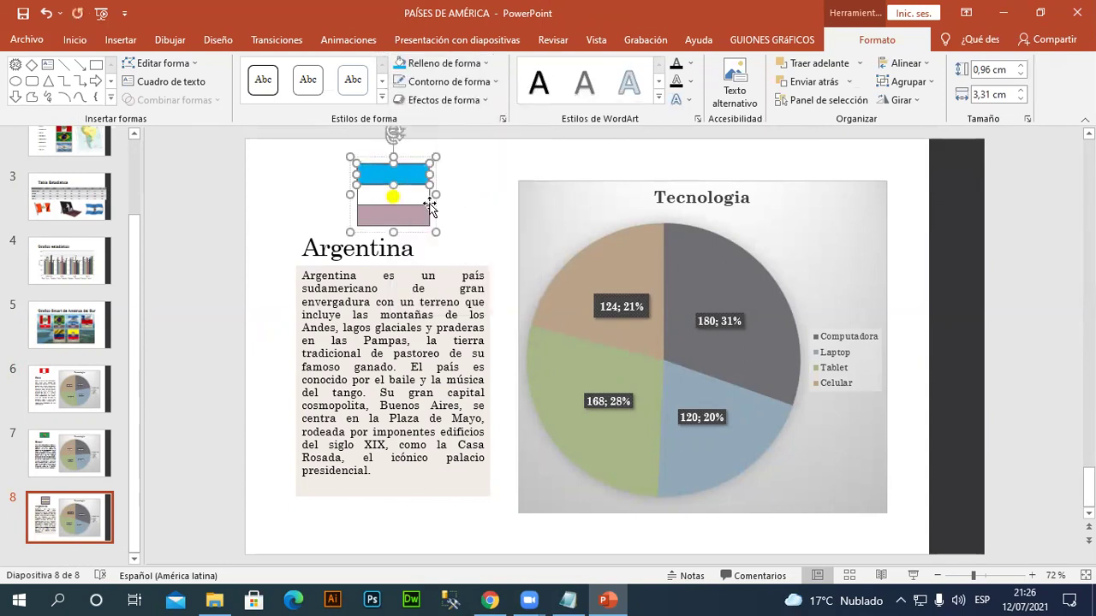
{"action": "left_click", "coordinate": [399, 63]}
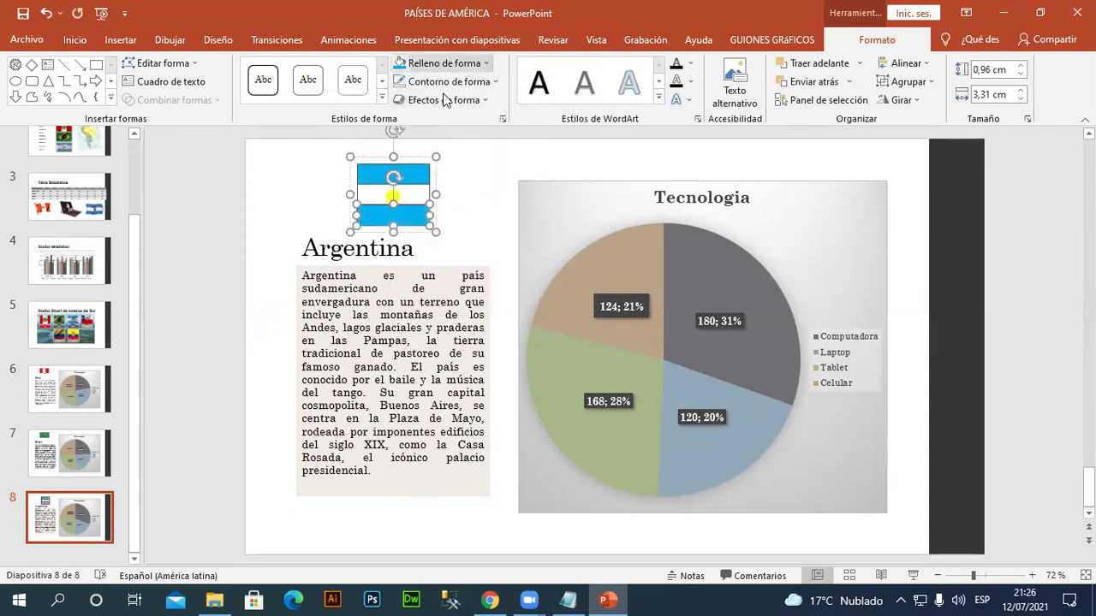
{"action": "left_click", "coordinate": [481, 168]}
{"action": "left_click", "coordinate": [922, 516]}
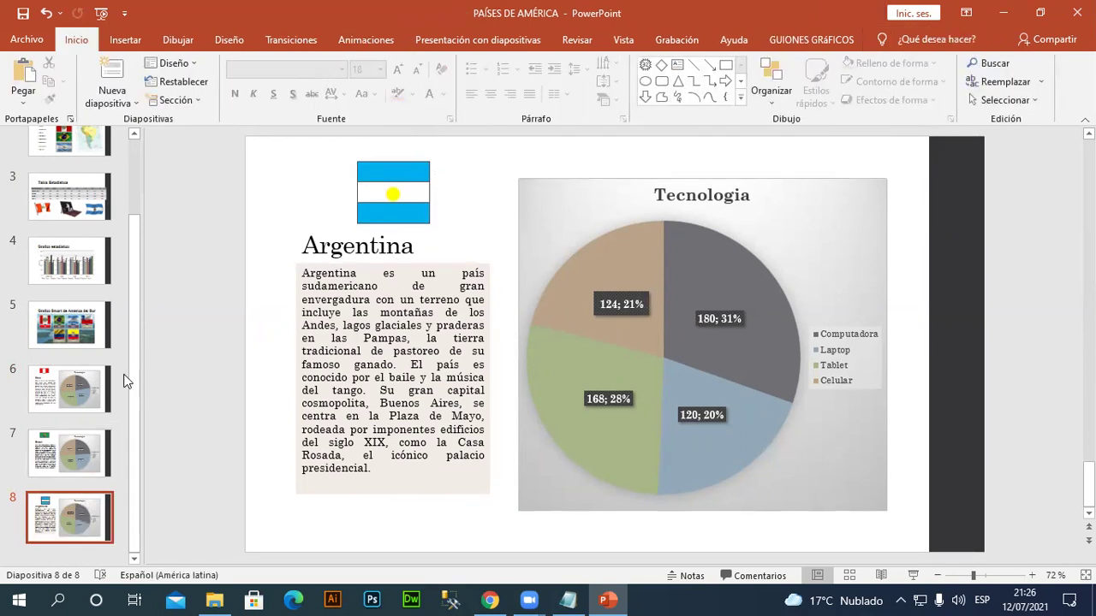
- Apply the red theme variant to the deck and set its theme fonts to Arial
{"action": "left_click_drag", "start_coordinate": [136, 376], "coordinate": [143, 238]}
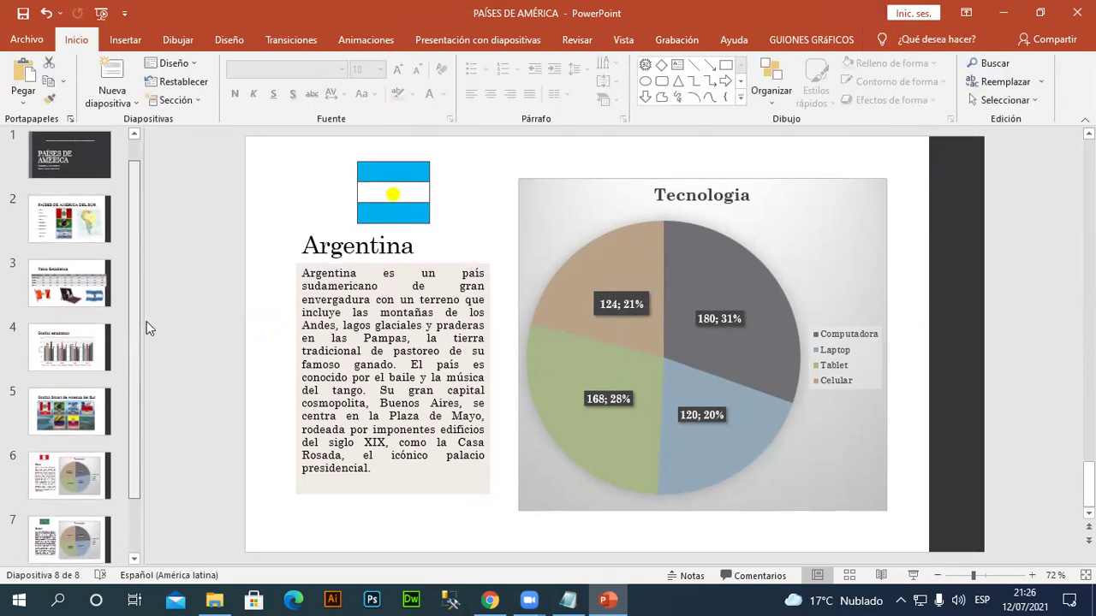
{"action": "scroll", "coordinate": [147, 326], "scroll_direction": "down", "scroll_amount": 3}
{"action": "scroll", "coordinate": [126, 211], "scroll_direction": "up", "scroll_amount": 3}
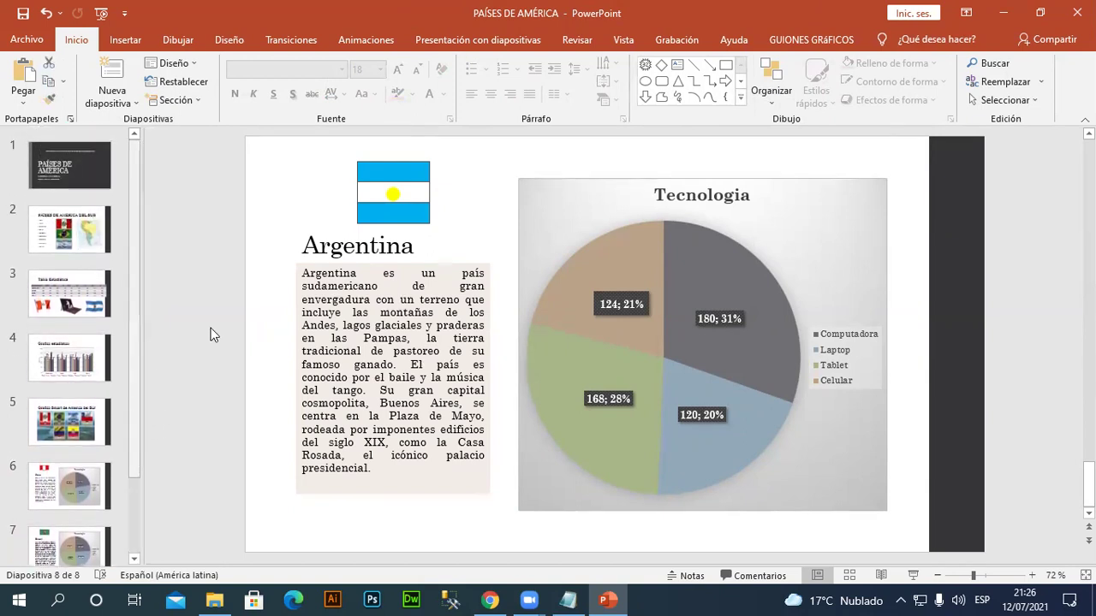
{"action": "left_click", "coordinate": [230, 40]}
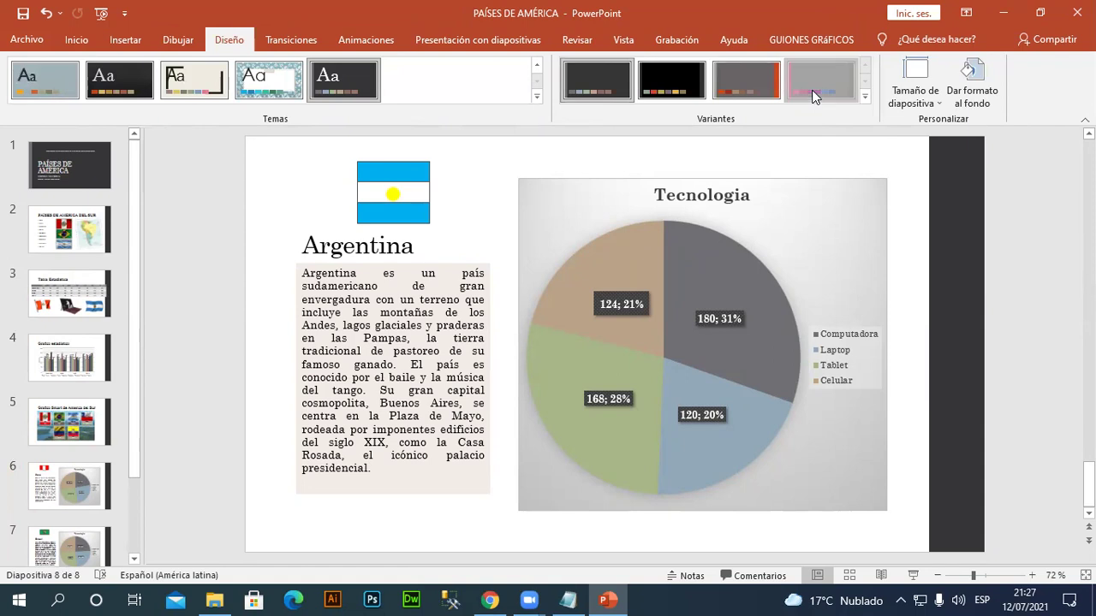
{"action": "left_click", "coordinate": [751, 90]}
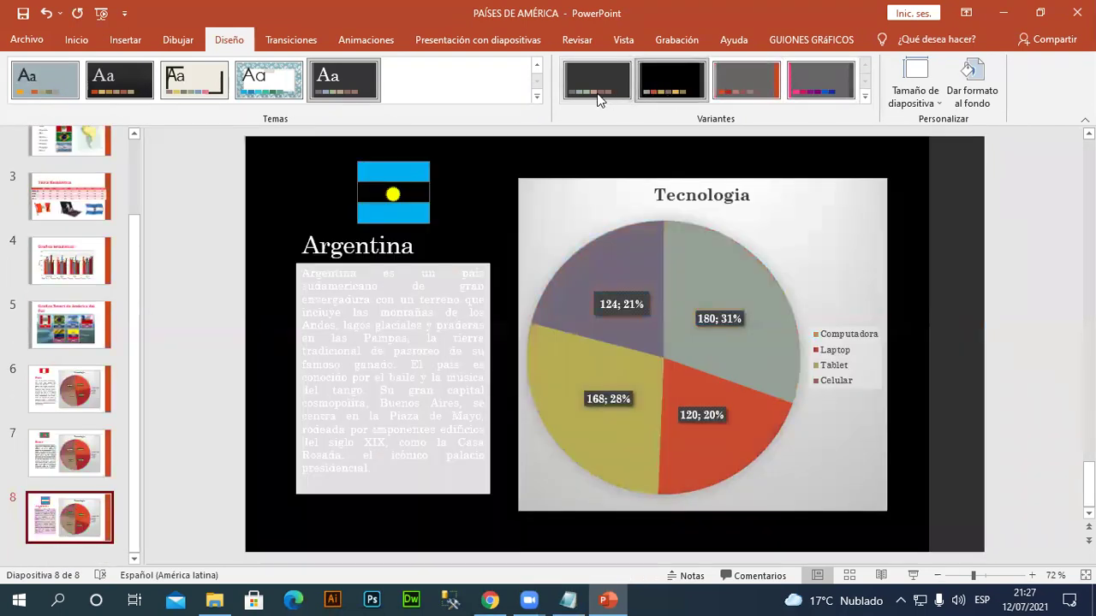
{"action": "left_click", "coordinate": [597, 100]}
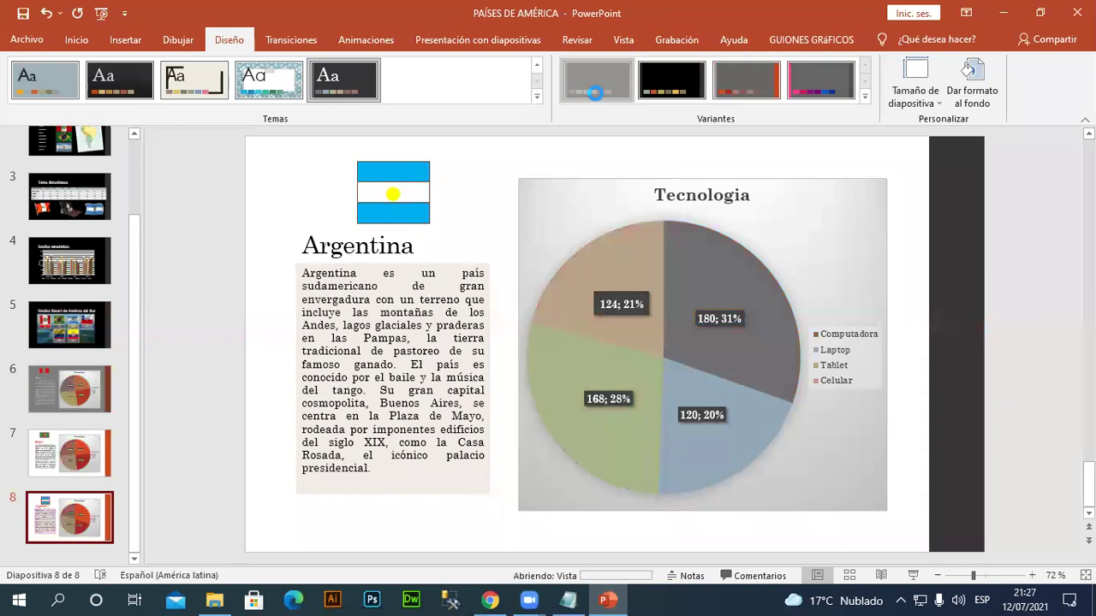
{"action": "left_click", "coordinate": [663, 83]}
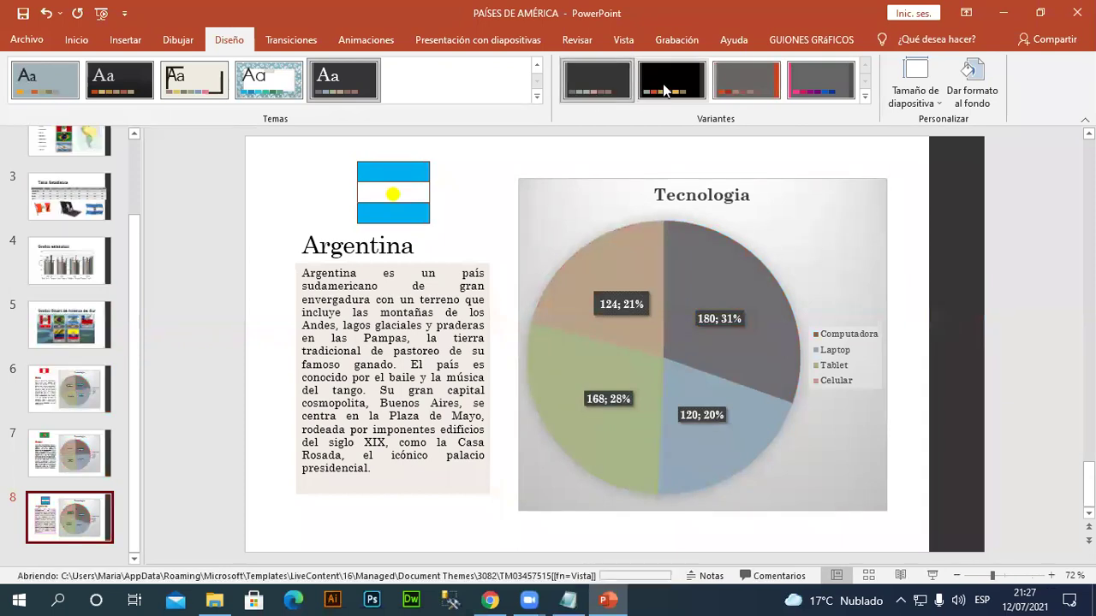
{"action": "left_click", "coordinate": [719, 86]}
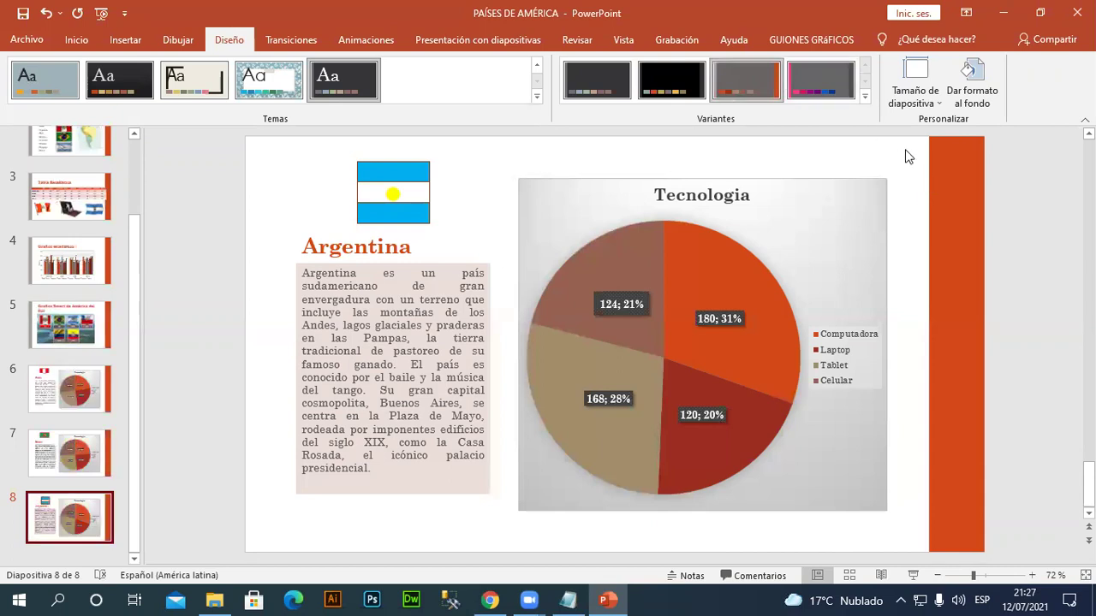
{"action": "left_click", "coordinate": [867, 97]}
{"action": "mouse_move", "coordinate": [602, 133]}
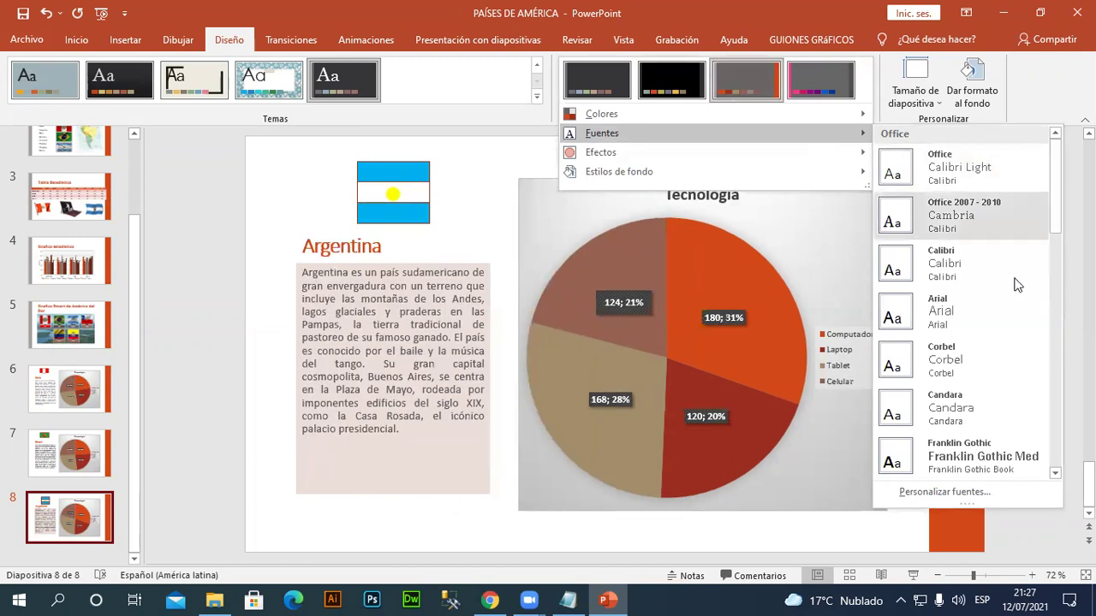
{"action": "left_click", "coordinate": [966, 322]}
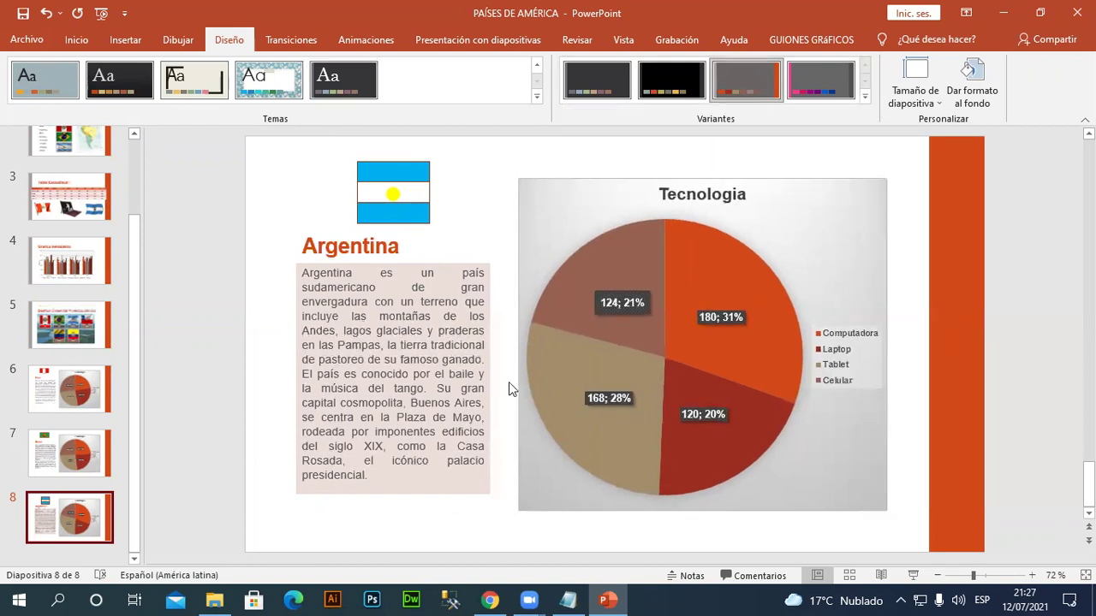
- Review the restyled title, South America, table and chart slides (1–4)
{"action": "left_click_drag", "start_coordinate": [130, 262], "coordinate": [126, 180]}
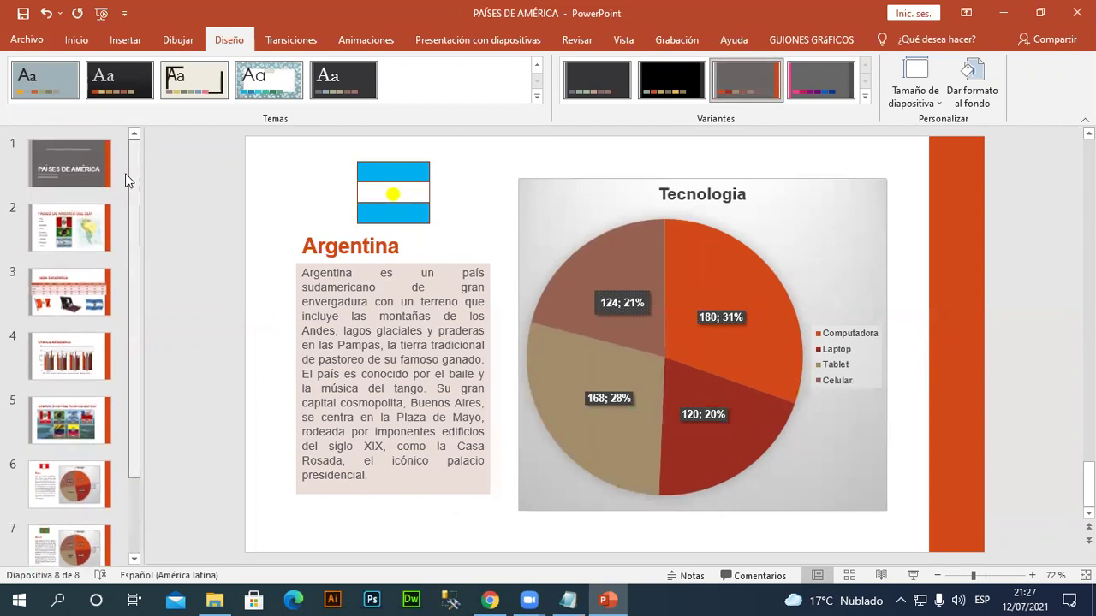
{"action": "left_click", "coordinate": [78, 165]}
{"action": "left_click", "coordinate": [68, 221]}
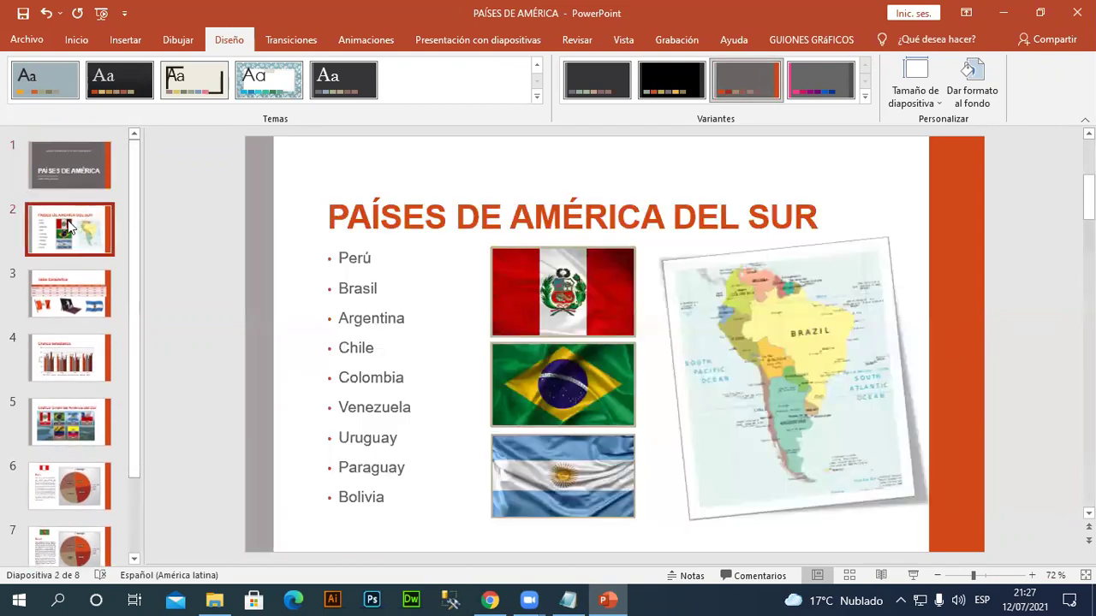
{"action": "left_click", "coordinate": [77, 304]}
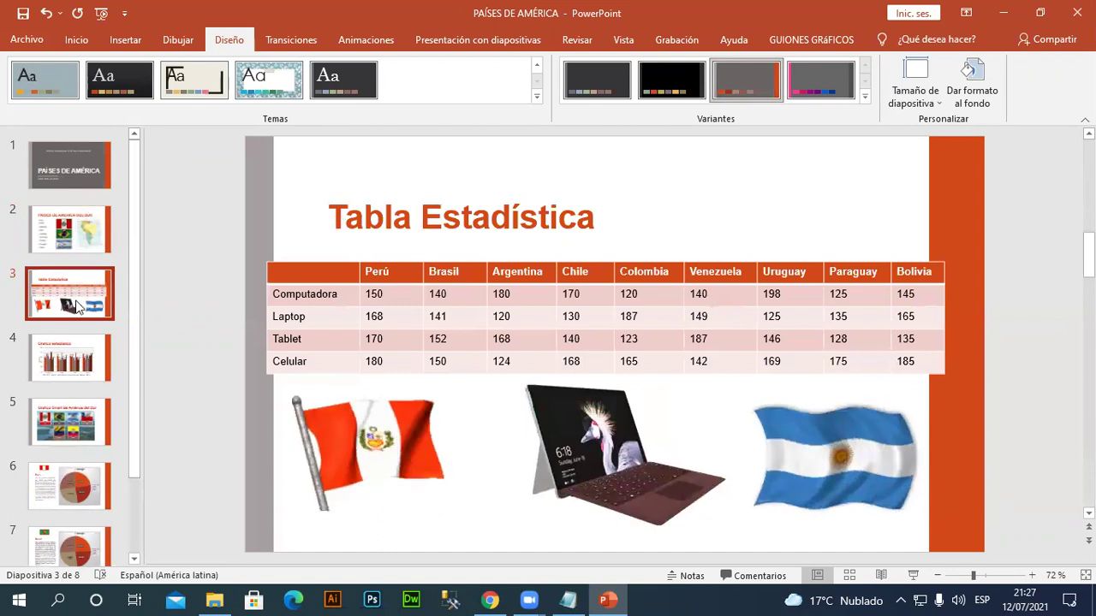
{"action": "left_click", "coordinate": [76, 349]}
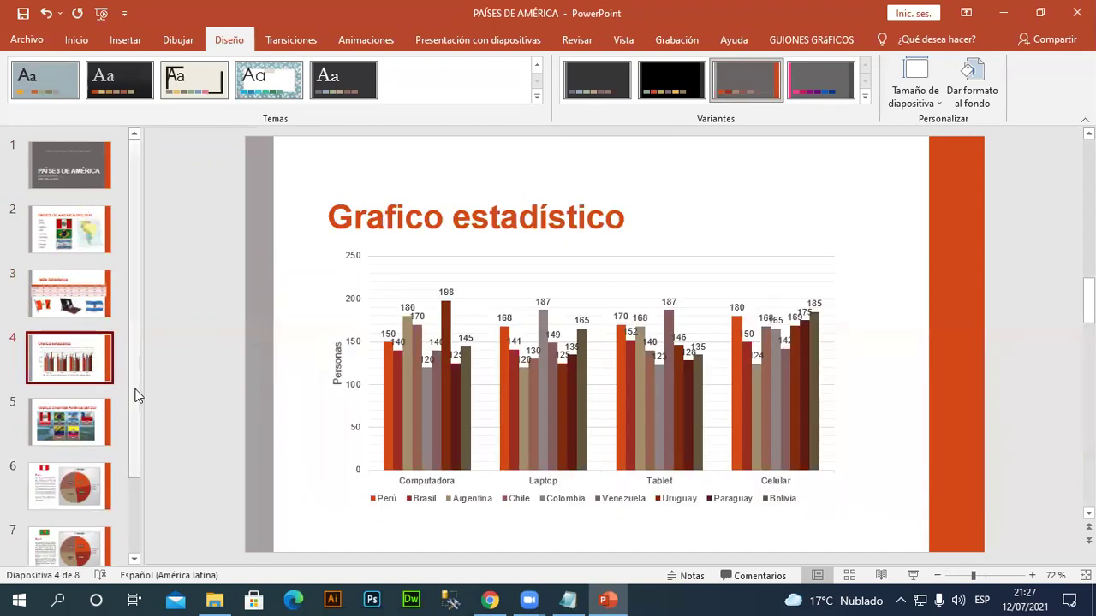
{"action": "scroll", "coordinate": [135, 411], "scroll_direction": "down", "scroll_amount": 3}
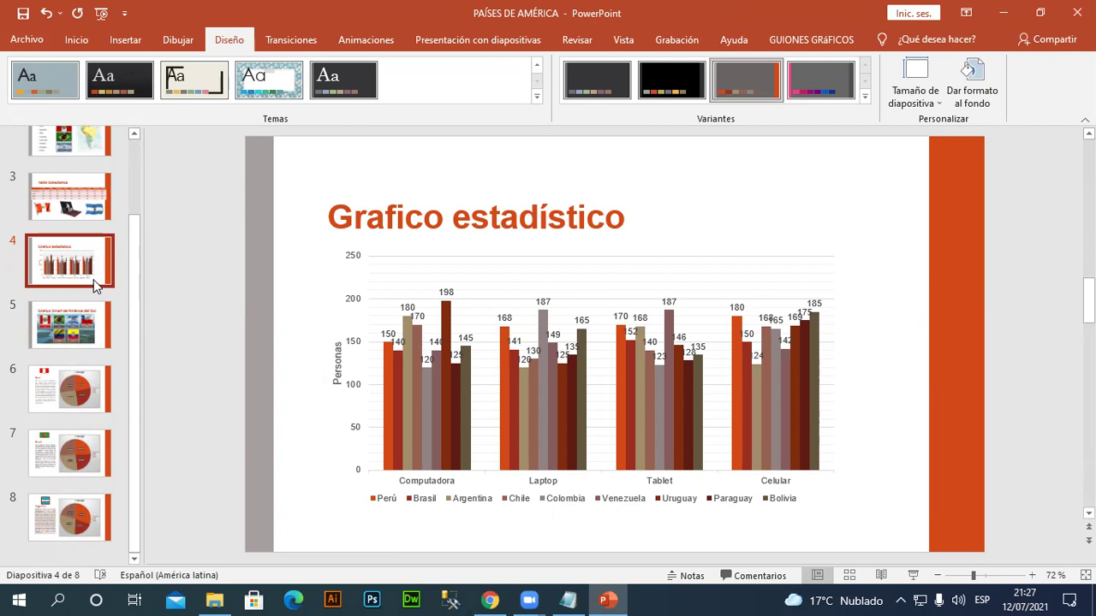
{"action": "mouse_move", "coordinate": [134, 320]}
{"action": "left_mouse_down"}
{"action": "mouse_move", "coordinate": [140, 271]}
{"action": "mouse_move", "coordinate": [156, 420]}
{"action": "left_mouse_up"}
- Review the Perú, Brasil and Argentina slides, ending on slide 5's Grafico Smart
{"action": "left_click", "coordinate": [72, 390]}
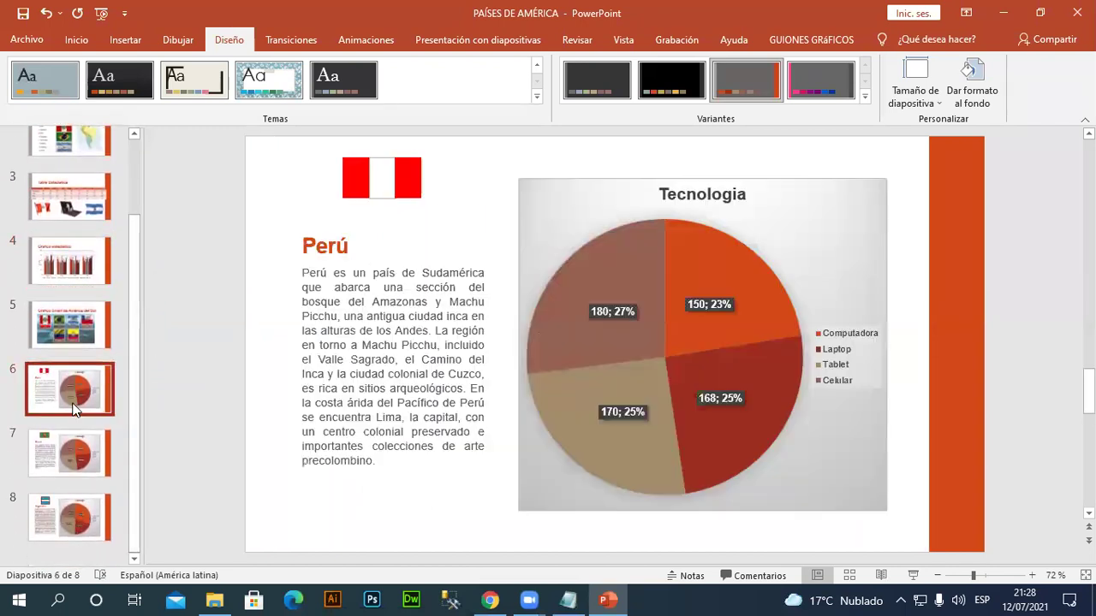
{"action": "left_click", "coordinate": [88, 456]}
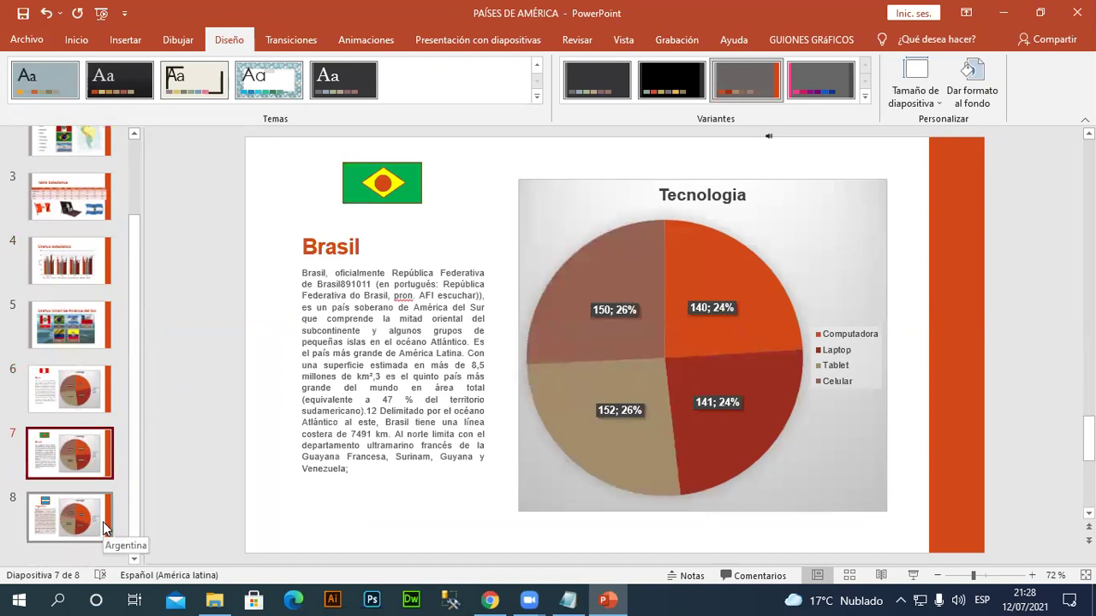
{"action": "left_click", "coordinate": [102, 524]}
{"action": "left_click", "coordinate": [92, 458]}
{"action": "left_click", "coordinate": [84, 415]}
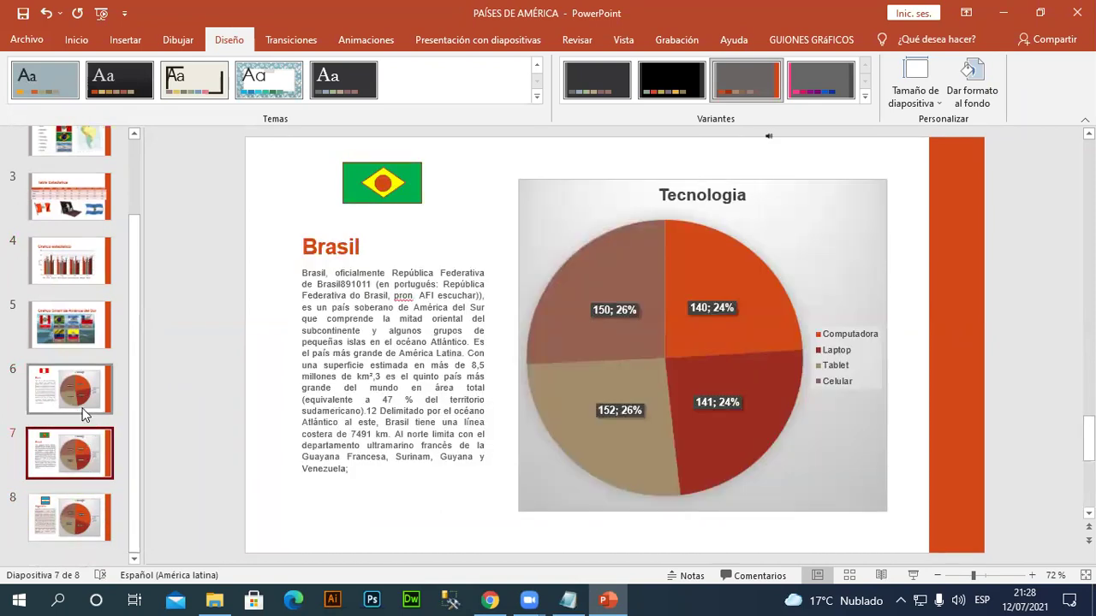
{"action": "left_click", "coordinate": [89, 444]}
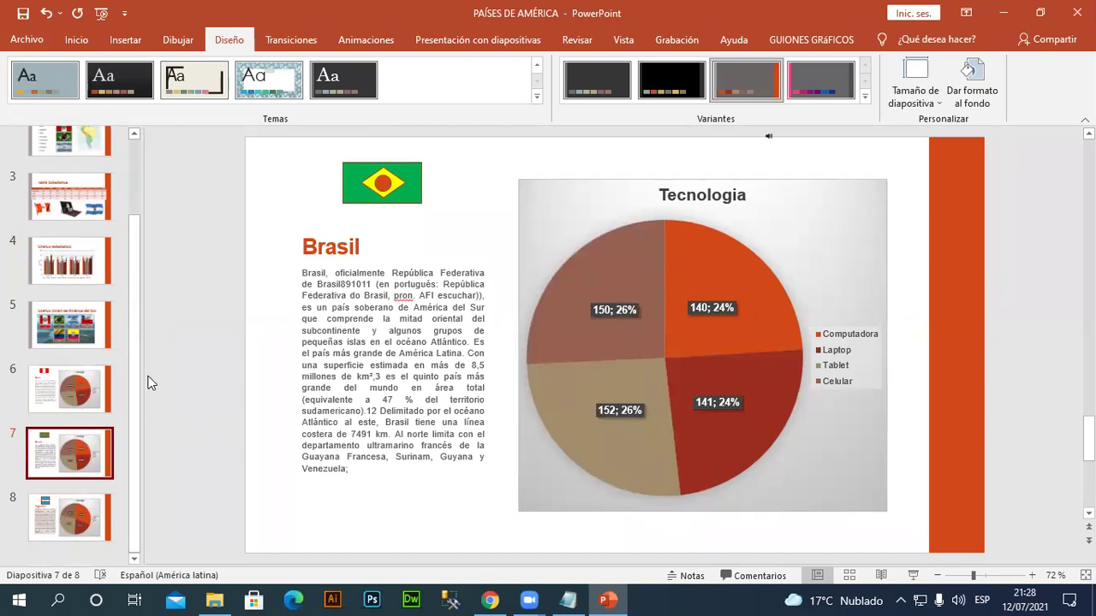
{"action": "left_click_drag", "start_coordinate": [139, 343], "coordinate": [140, 235]}
{"action": "left_click", "coordinate": [68, 163]}
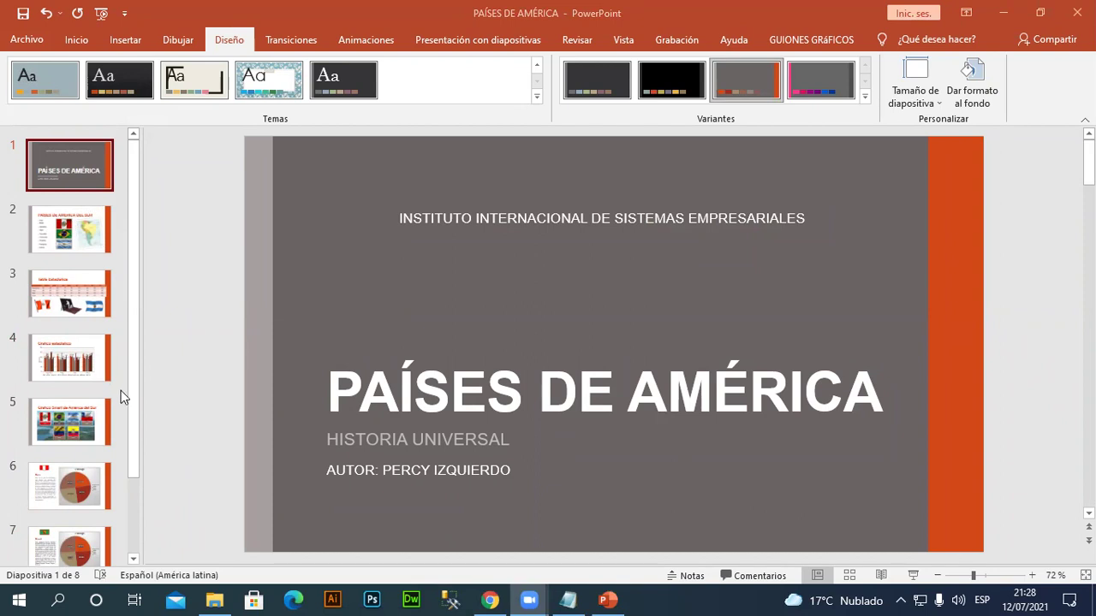
{"action": "left_click", "coordinate": [94, 421]}
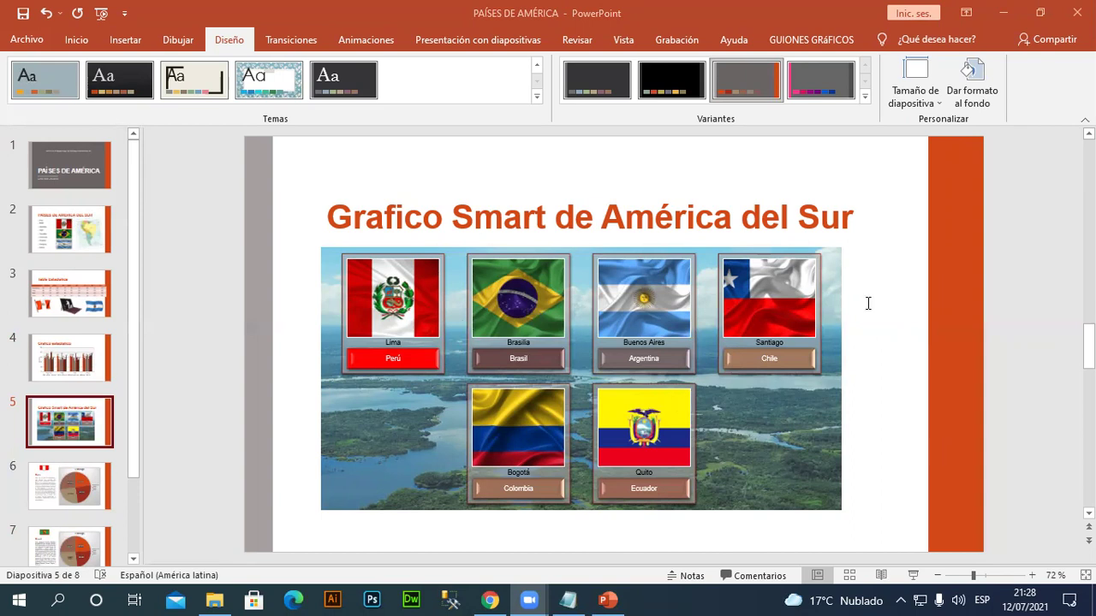
- Show the Text Pane of the South America flag SmartArt
{"action": "left_click", "coordinate": [383, 426]}
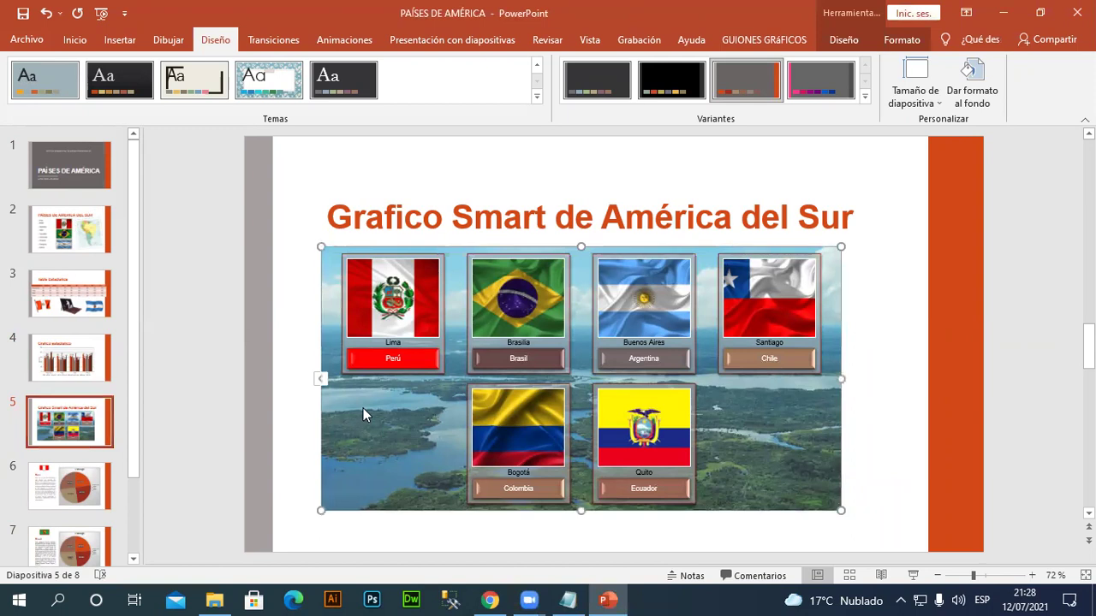
{"action": "left_click", "coordinate": [852, 40]}
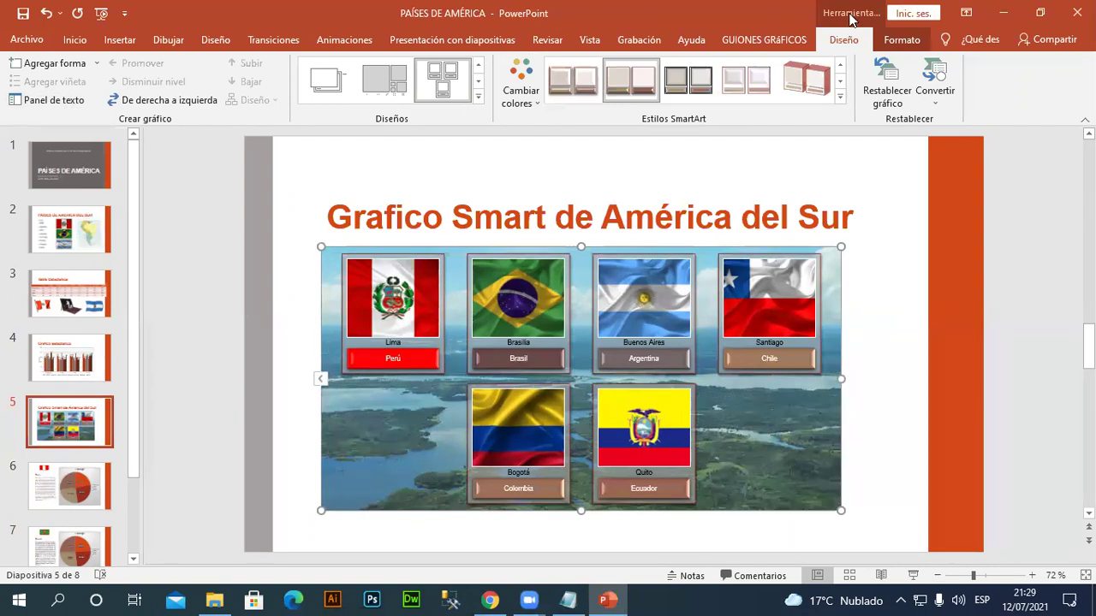
{"action": "left_click", "coordinate": [69, 104]}
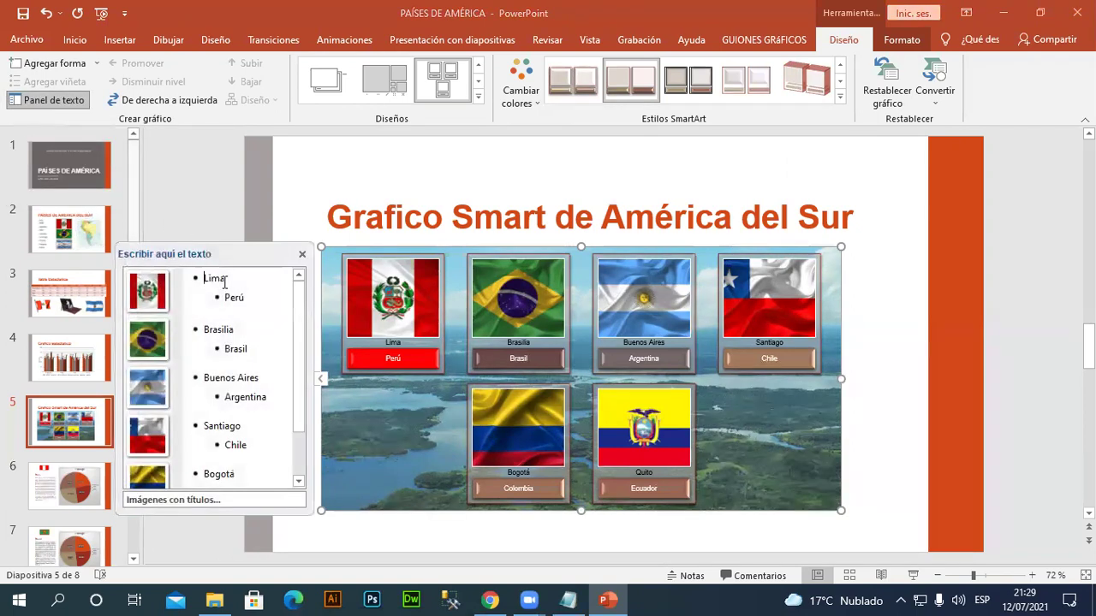
- Add a new empty entry after Ecuador in the Text Pane
{"action": "left_click_drag", "start_coordinate": [304, 364], "coordinate": [306, 460]}
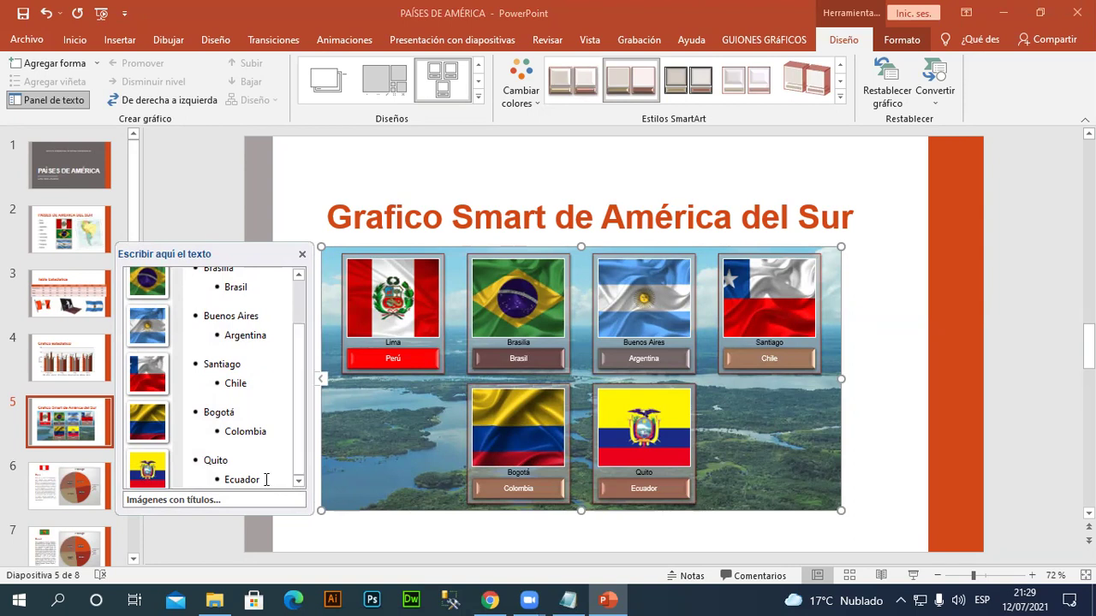
{"action": "left_click", "coordinate": [271, 479]}
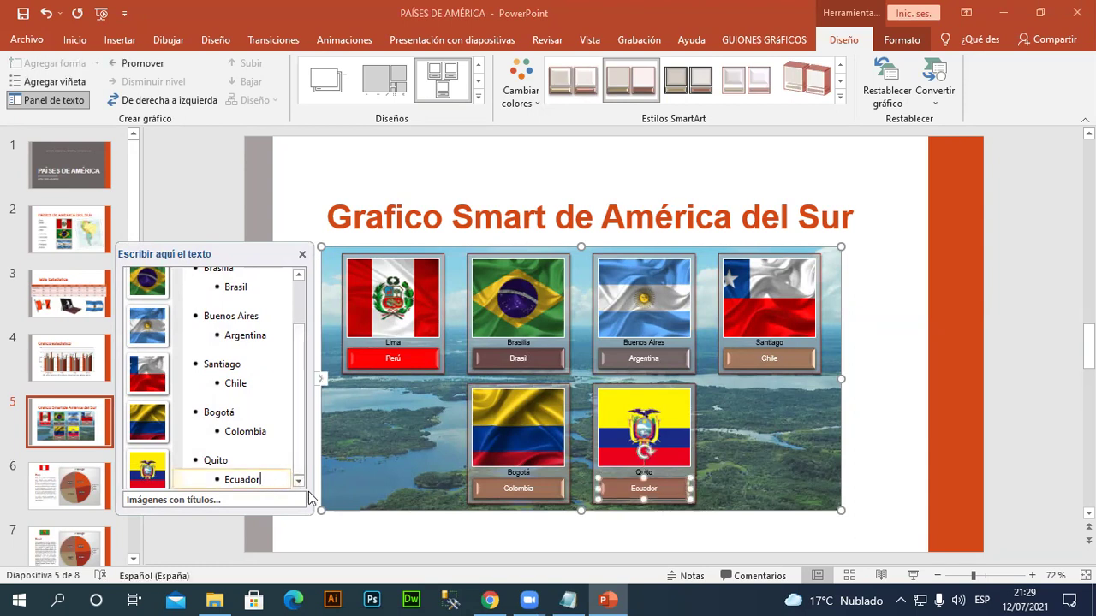
{"action": "key", "text": "Return"}
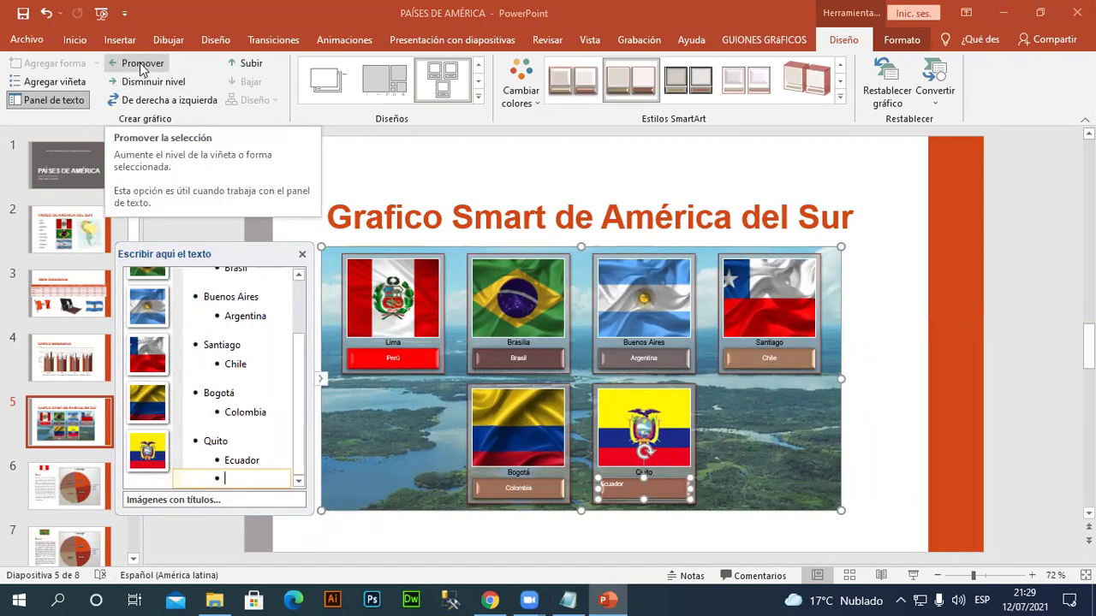
- Create a top-level Caracas card with a demoted Venezuela entry beneath it
{"action": "left_click", "coordinate": [140, 63]}
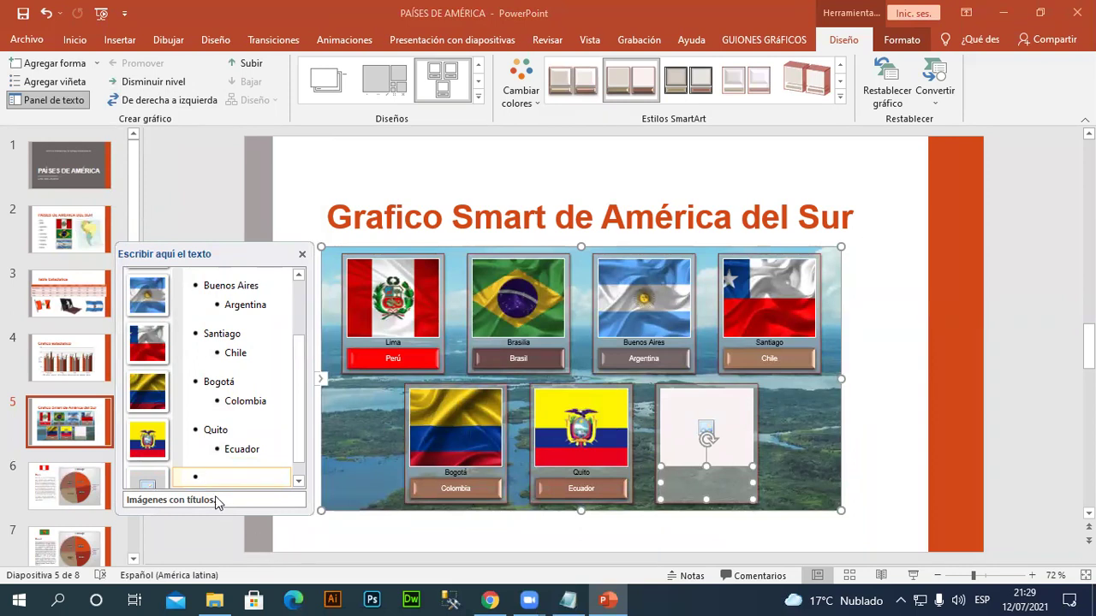
{"action": "left_click_drag", "start_coordinate": [296, 434], "coordinate": [297, 452]}
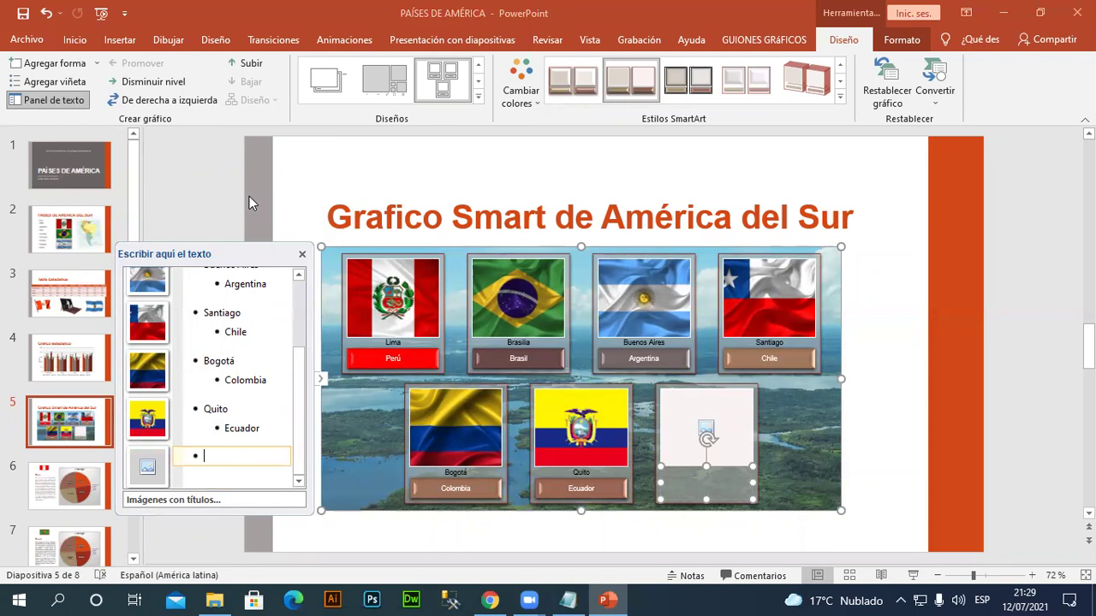
{"action": "type", "text": "Caracas"}
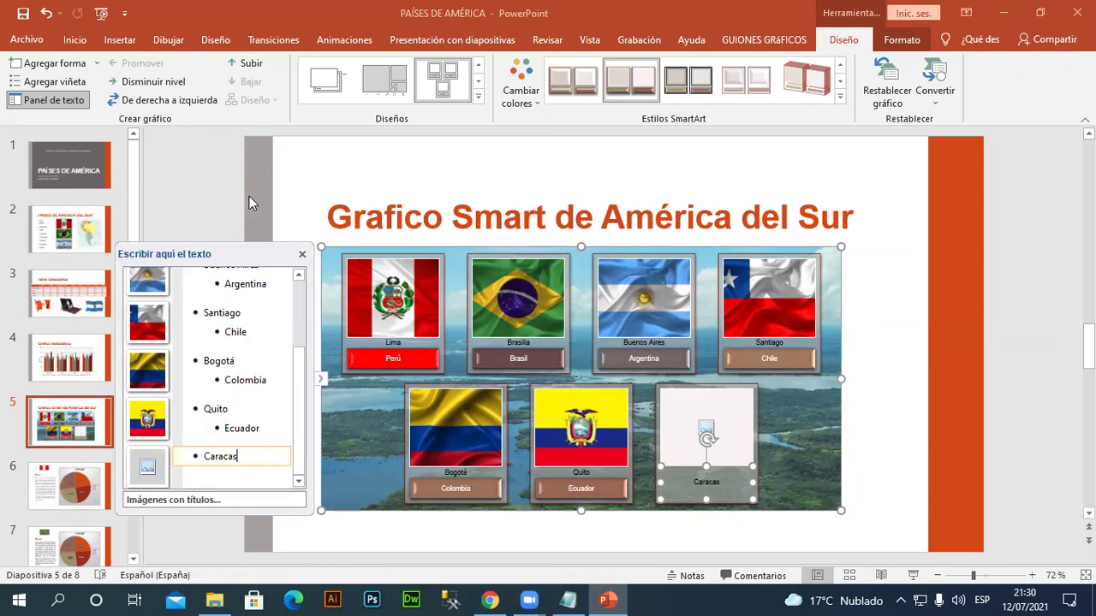
{"action": "key", "text": "Return"}
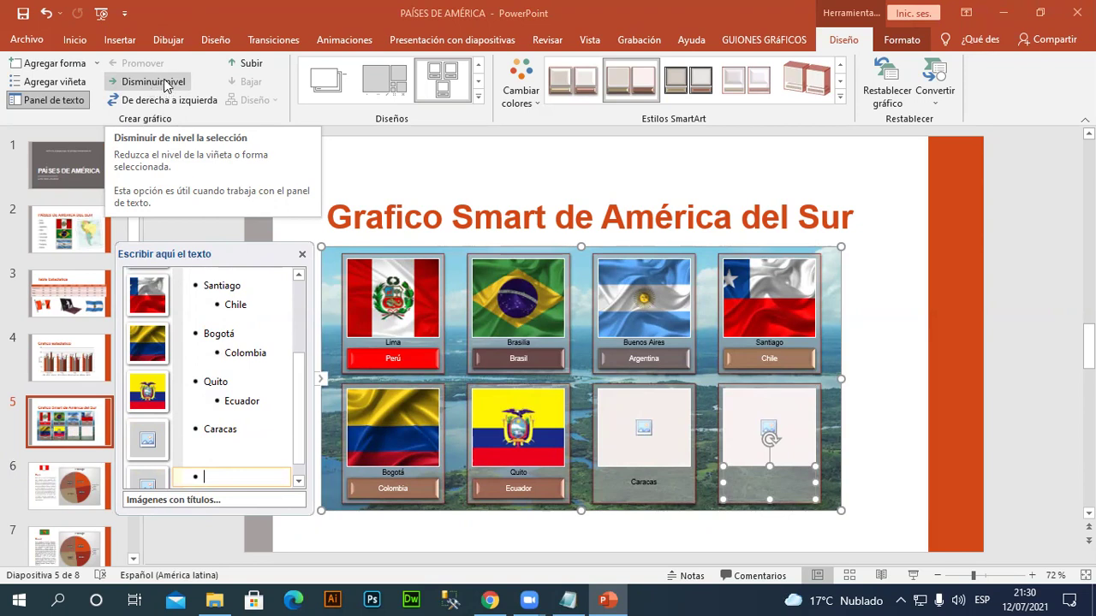
{"action": "left_click", "coordinate": [154, 82]}
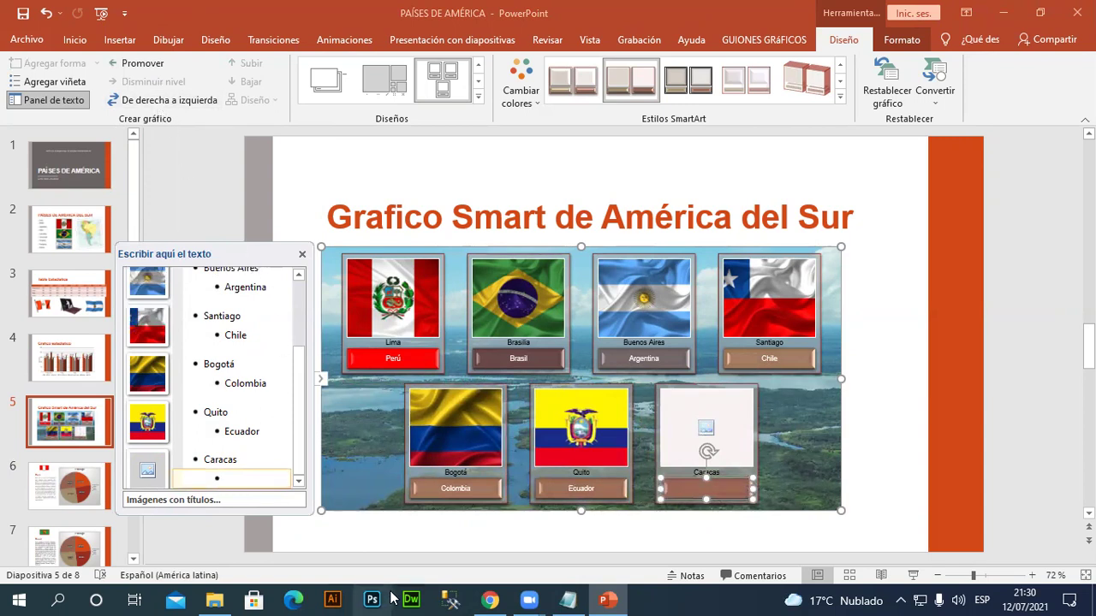
{"action": "type", "text": "Venezuela"}
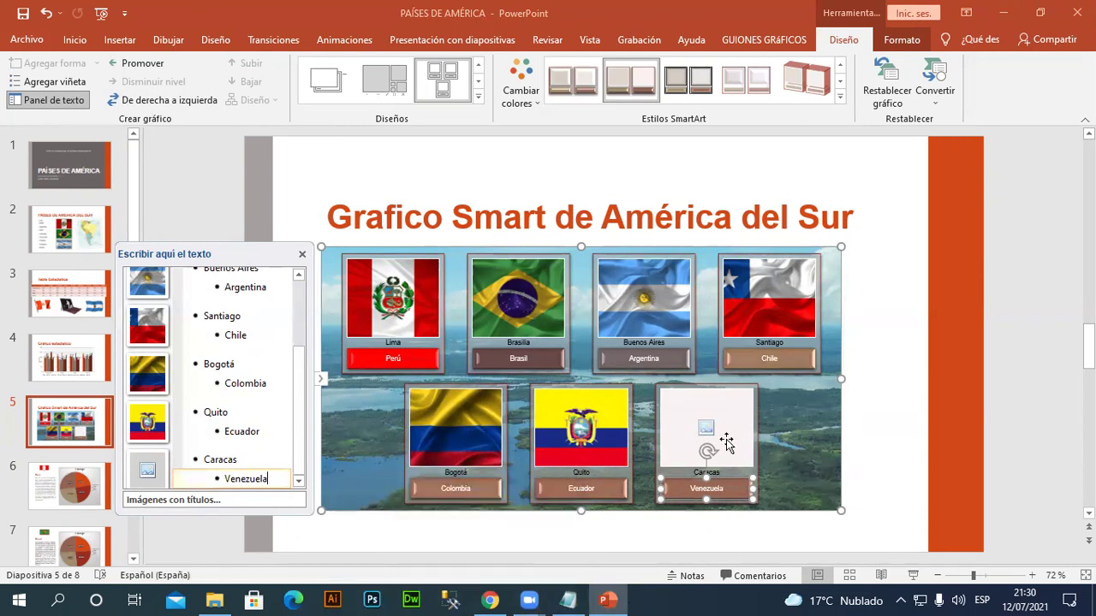
- Insert the first online result for 'Bandra de venezuela' into the seventh card's picture placeholder
{"action": "left_click", "coordinate": [149, 476]}
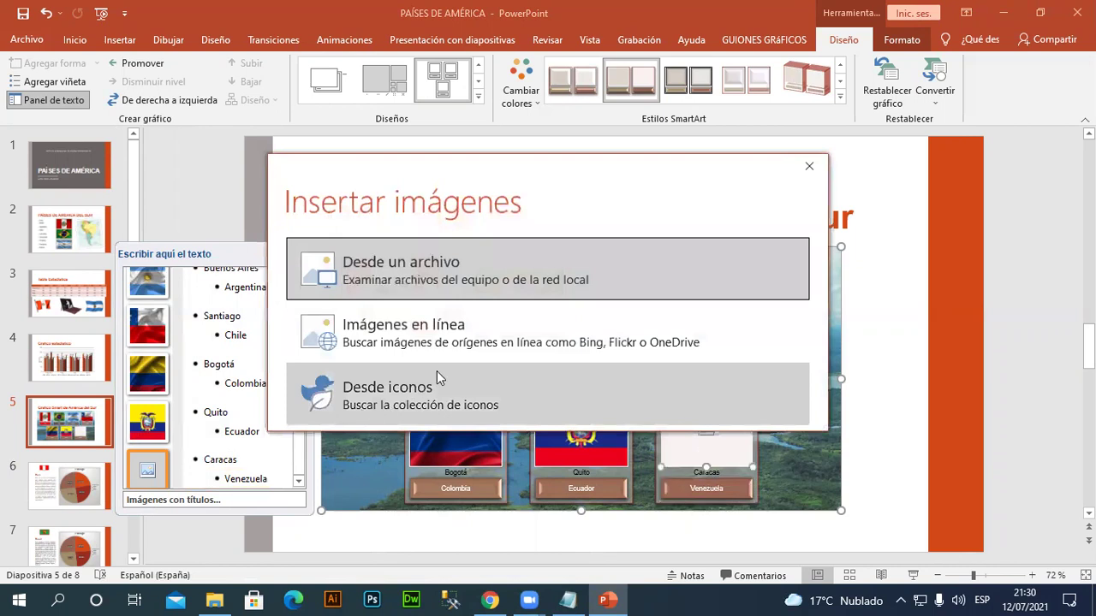
{"action": "left_click", "coordinate": [468, 347]}
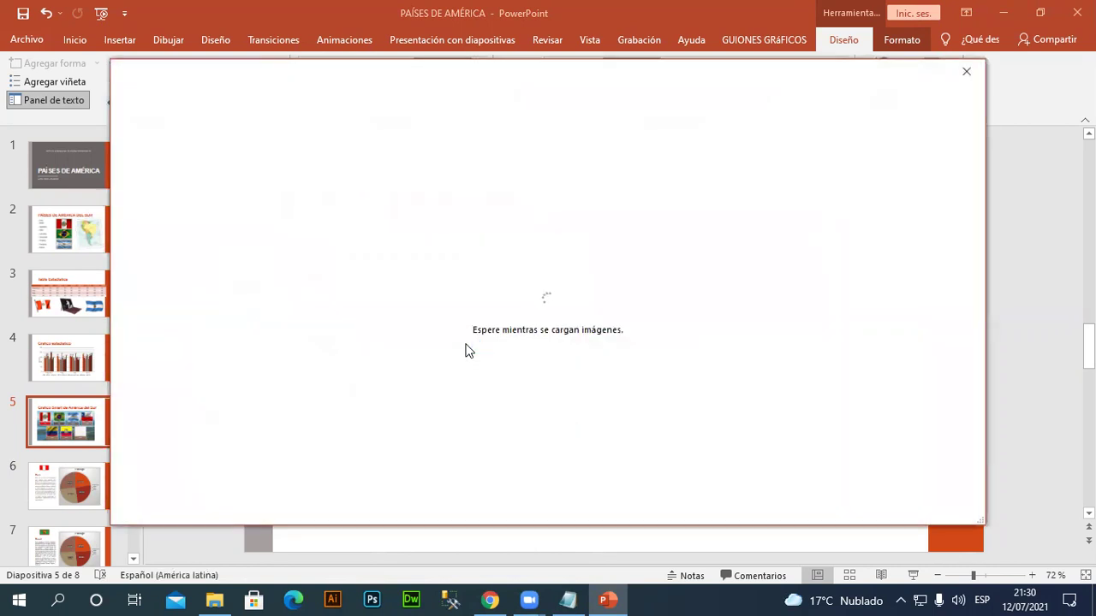
{"action": "type", "text": "Bandra de "}
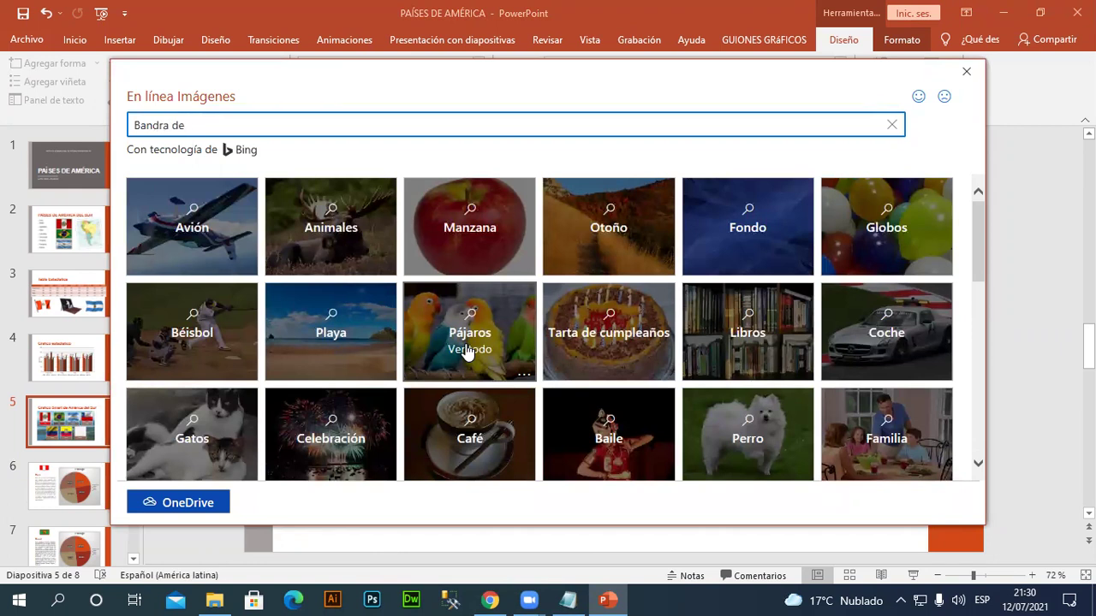
{"action": "type", "text": "venezuela"}
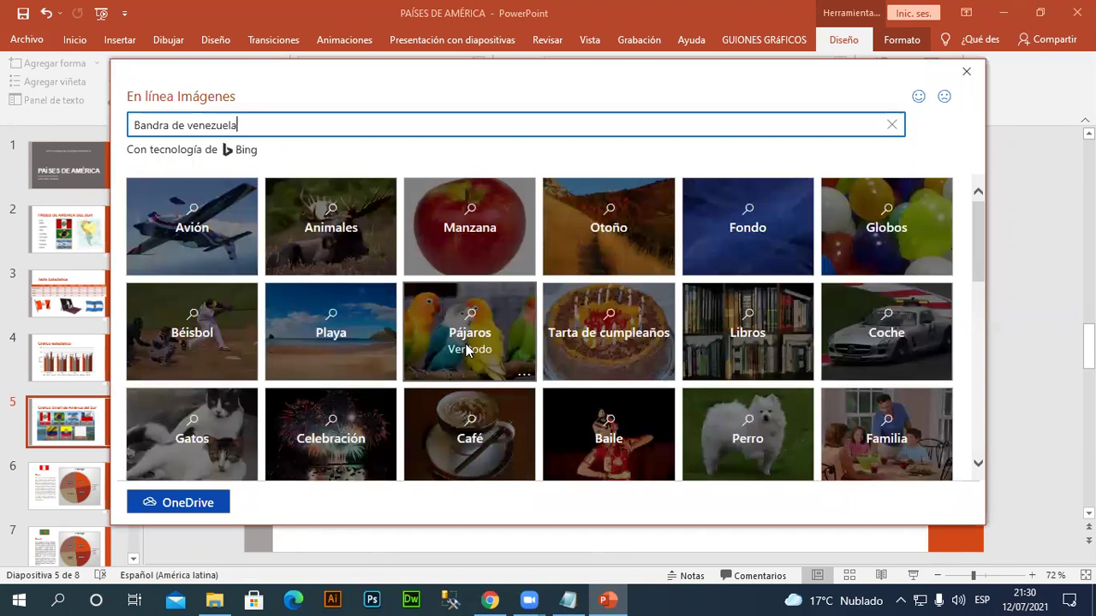
{"action": "key", "text": "Return"}
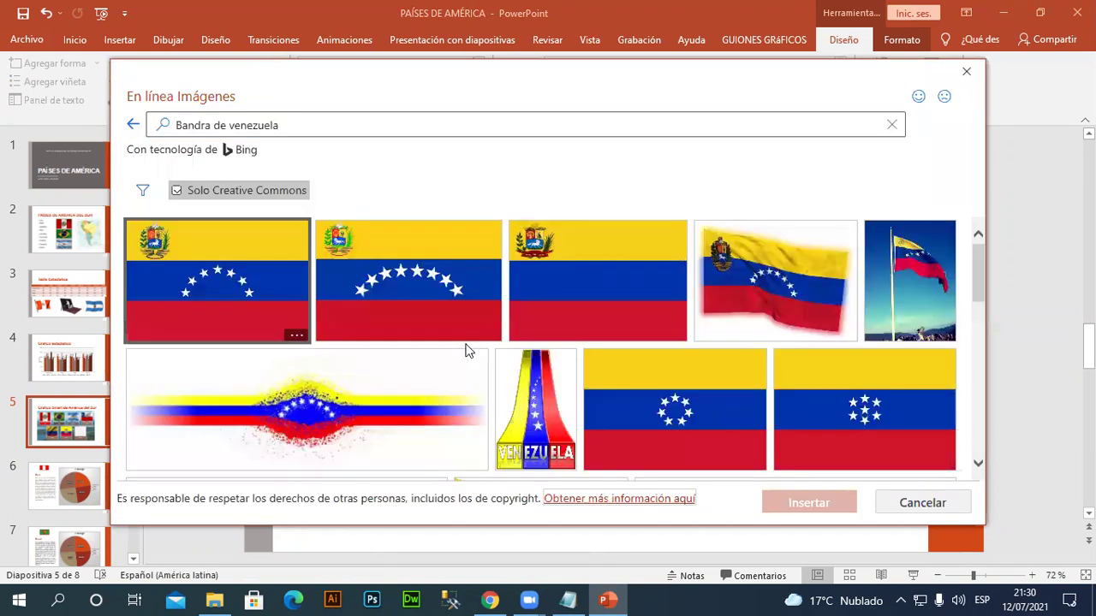
{"action": "left_click", "coordinate": [214, 286]}
{"action": "left_click", "coordinate": [809, 505]}
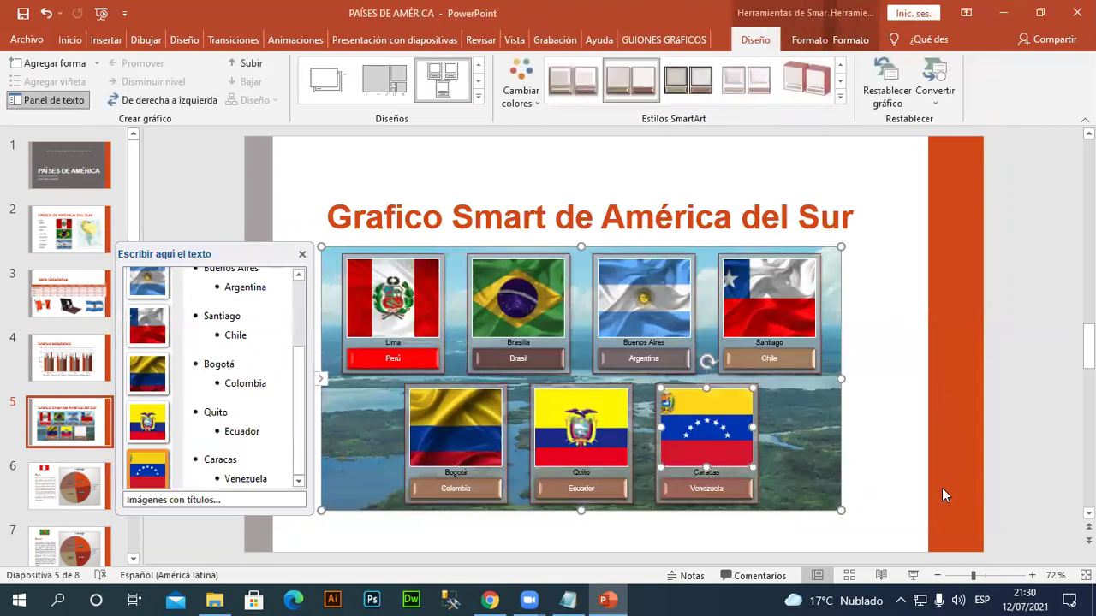
{"action": "left_click", "coordinate": [921, 499]}
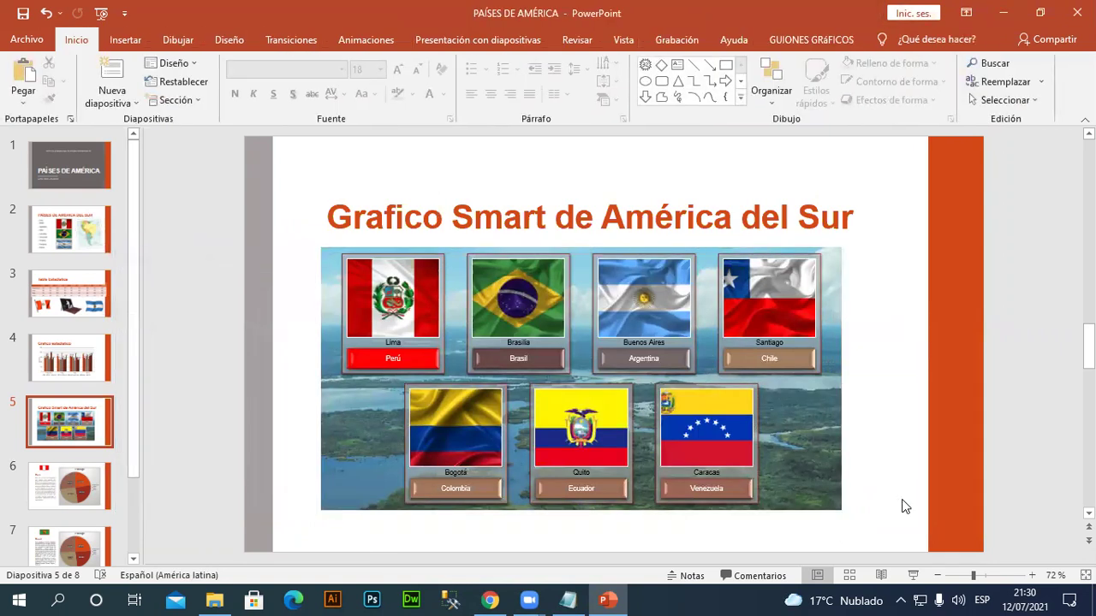
- Close the SmartArt text pane and go to slide 8, the Argentina pie-chart slide
{"action": "left_click", "coordinate": [751, 435]}
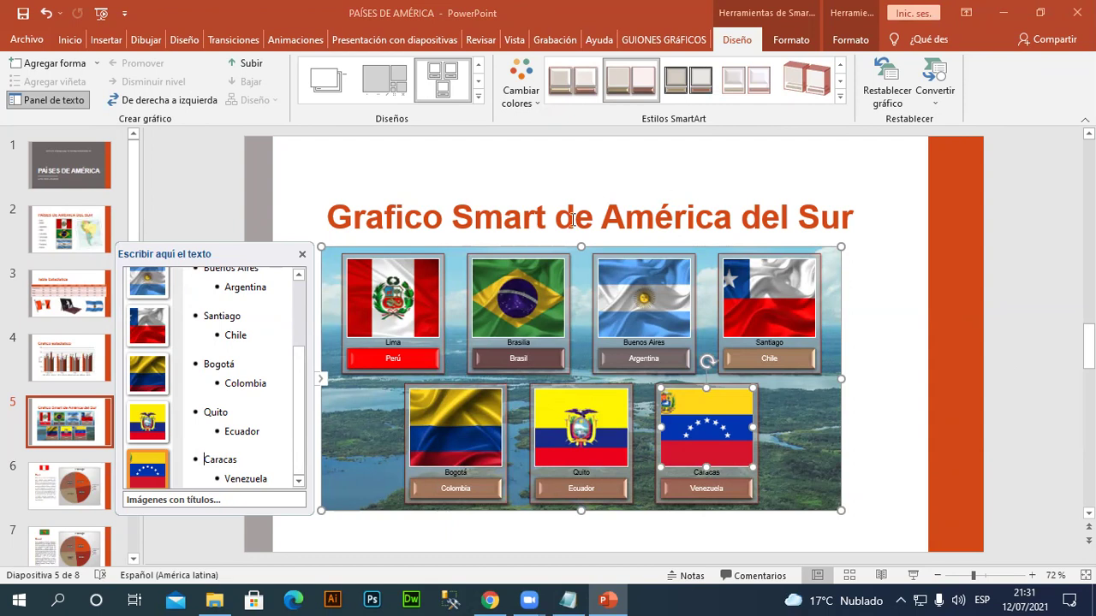
{"action": "left_click", "coordinate": [300, 255]}
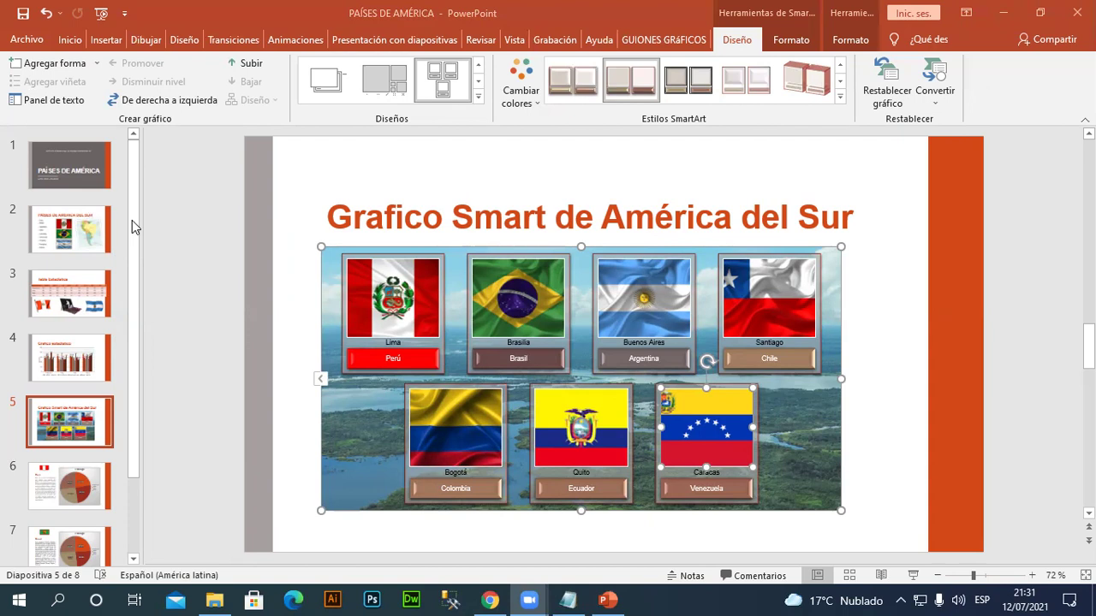
{"action": "mouse_move", "coordinate": [134, 274]}
{"action": "left_mouse_down"}
{"action": "mouse_move", "coordinate": [141, 457]}
{"action": "mouse_move", "coordinate": [141, 181]}
{"action": "mouse_move", "coordinate": [143, 492]}
{"action": "left_mouse_up"}
{"action": "left_click", "coordinate": [88, 535]}
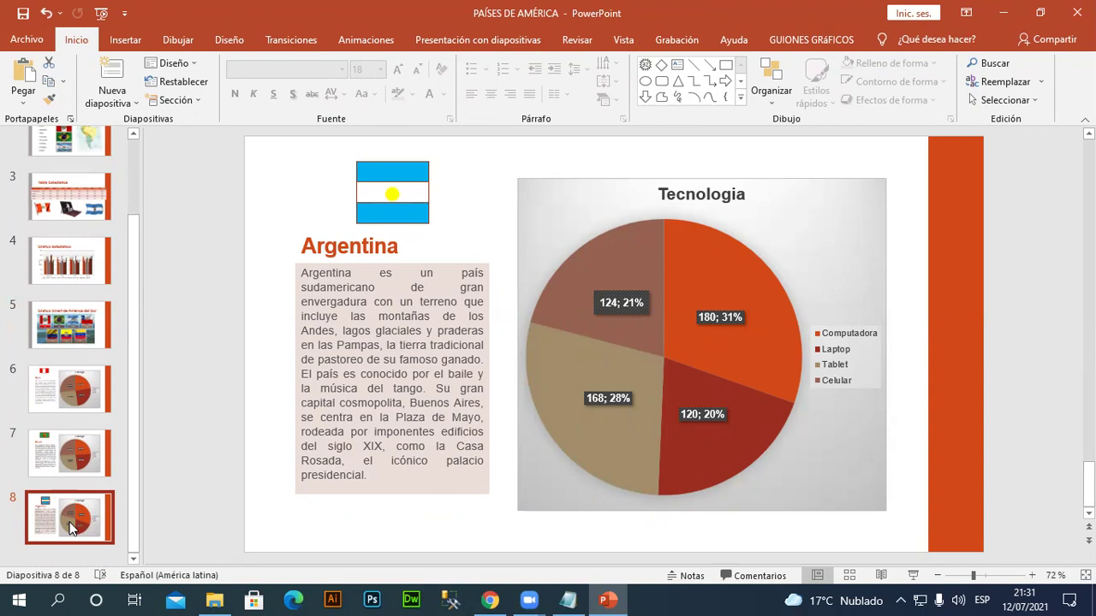
- Apply the Metropolitano theme to slide 8 only using 'Aplicar a las diapositivas seleccionadas'
{"action": "left_click", "coordinate": [241, 45]}
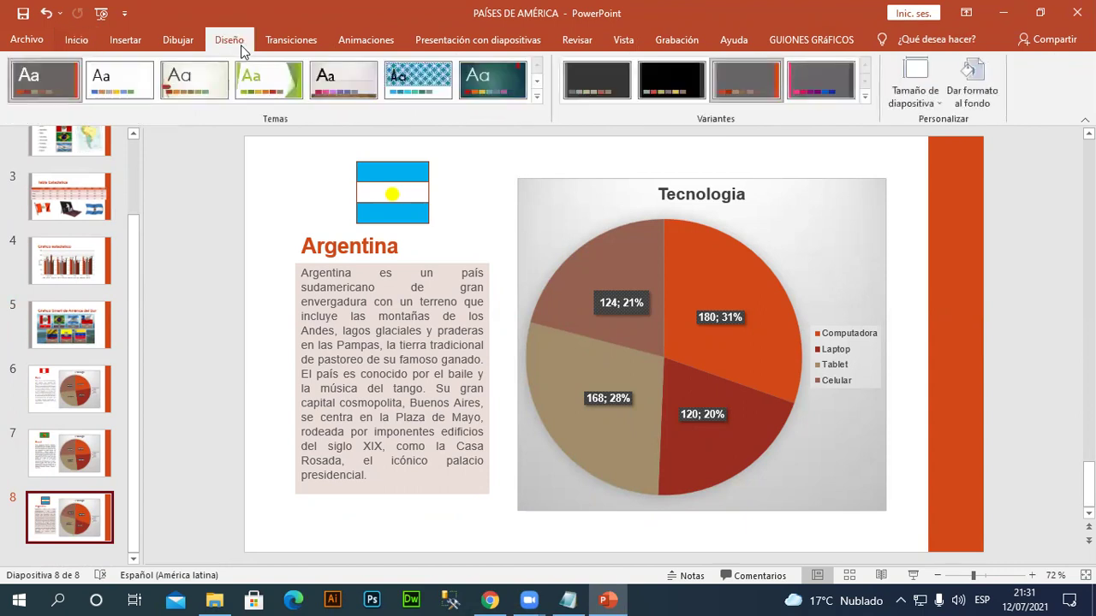
{"action": "left_click", "coordinate": [536, 97]}
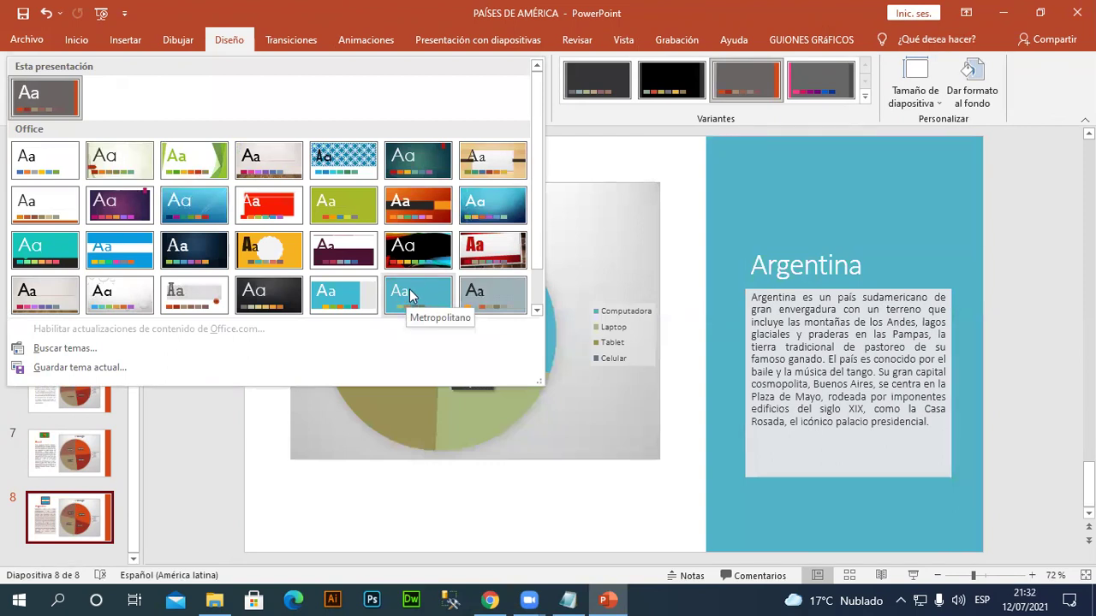
{"action": "right_click", "coordinate": [409, 295]}
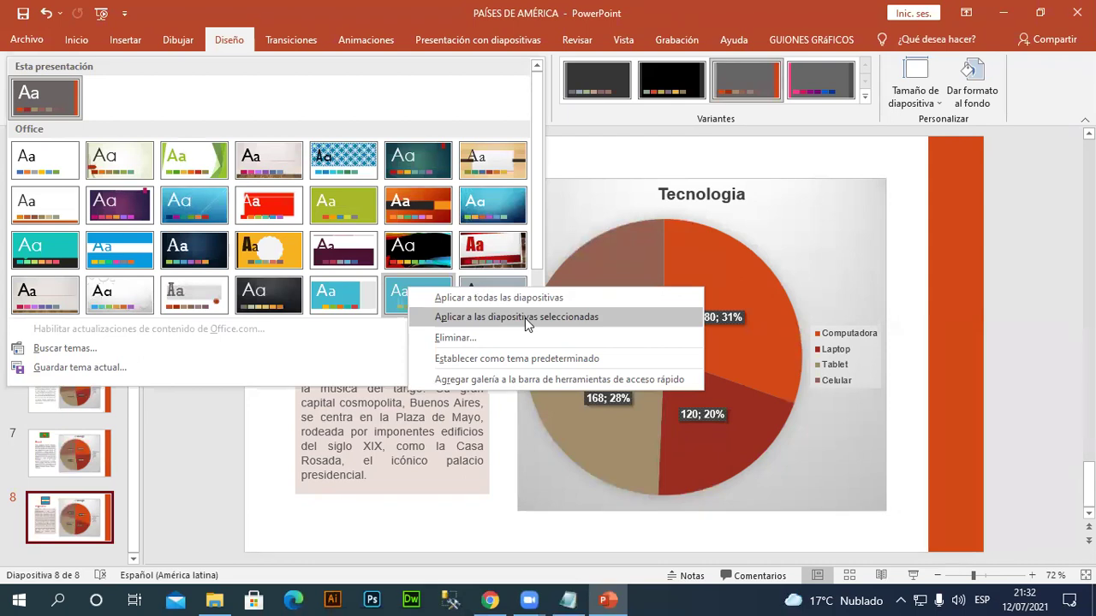
{"action": "left_click", "coordinate": [525, 318]}
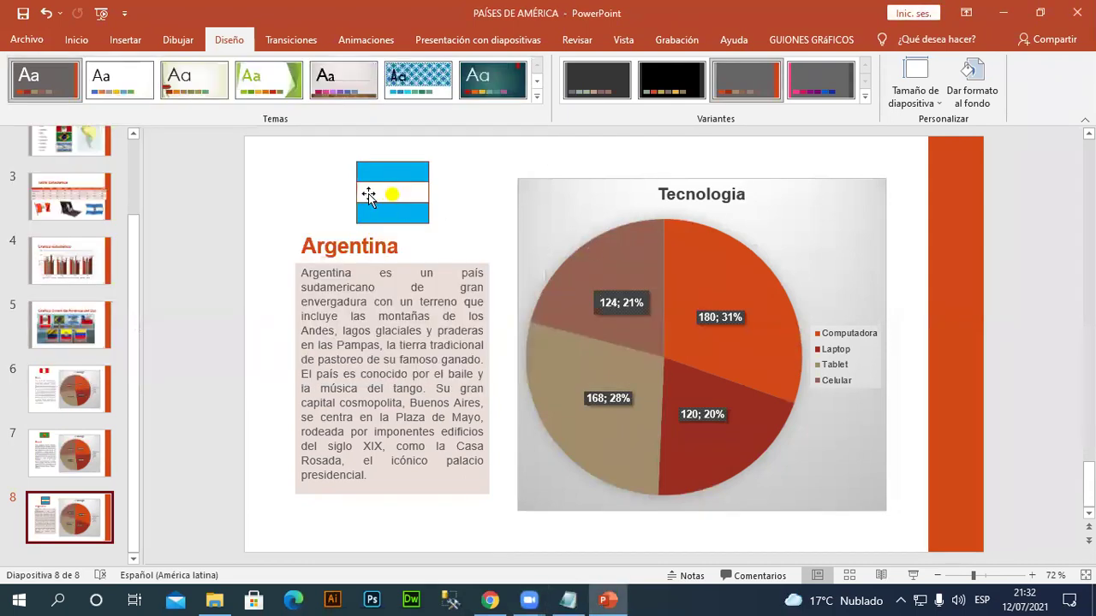
{"action": "left_click", "coordinate": [537, 96]}
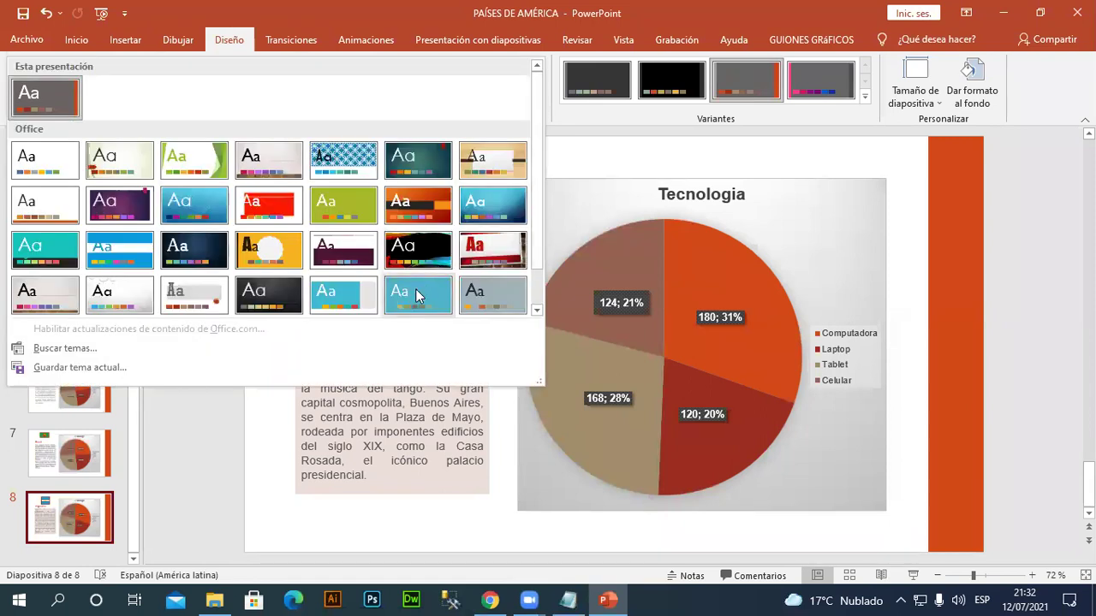
{"action": "right_click", "coordinate": [406, 298]}
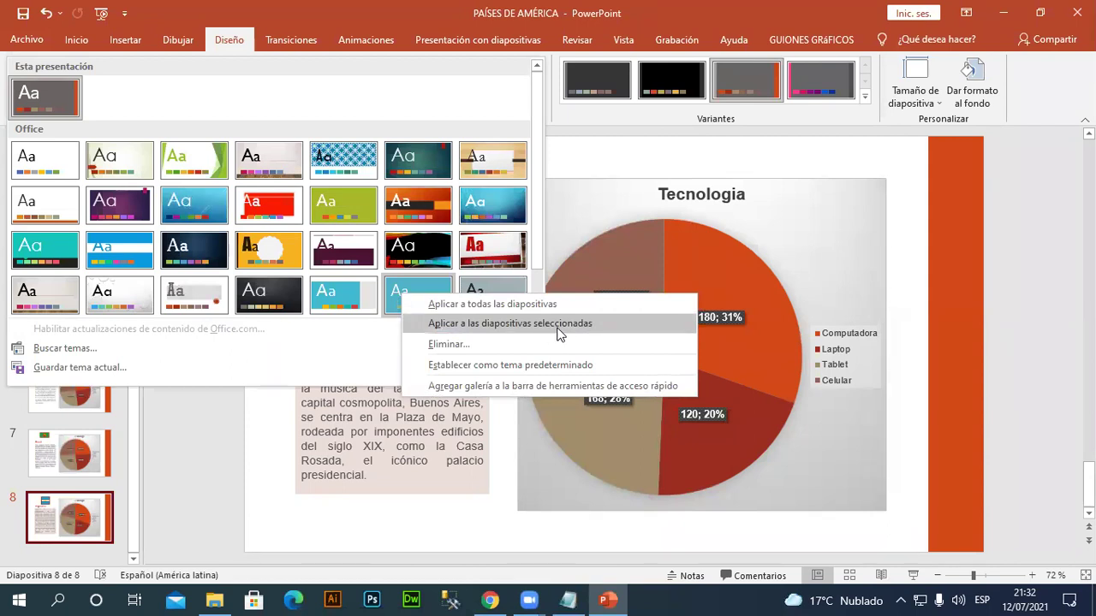
{"action": "left_click", "coordinate": [559, 324]}
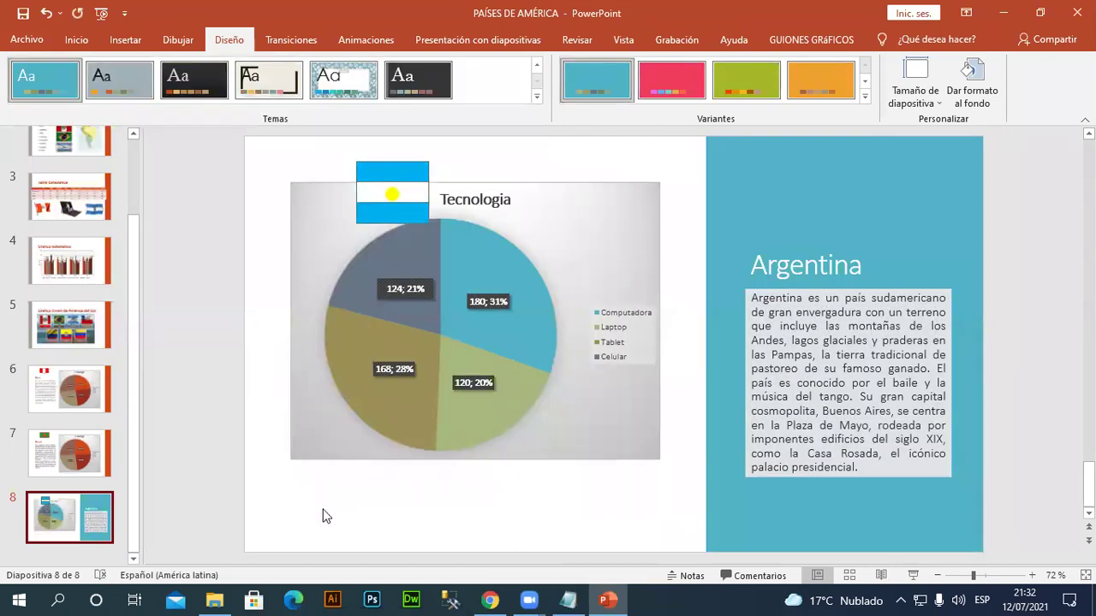
- Move the Argentina flag below the Tecnologia pie chart and bring up another theme's apply options
{"action": "left_click_drag", "start_coordinate": [395, 221], "coordinate": [474, 529]}
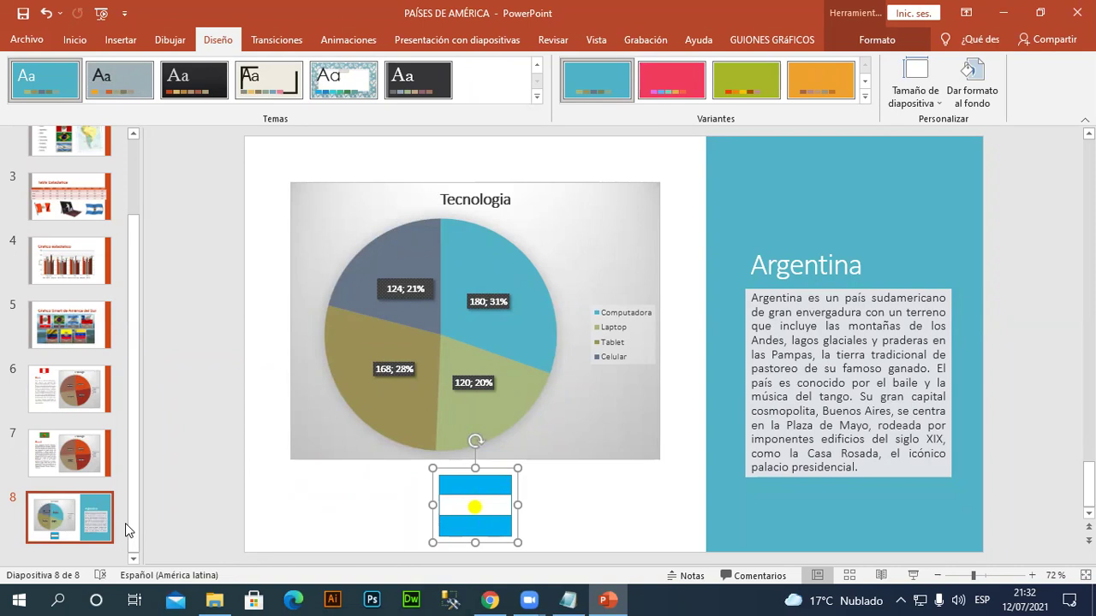
{"action": "left_click", "coordinate": [94, 506]}
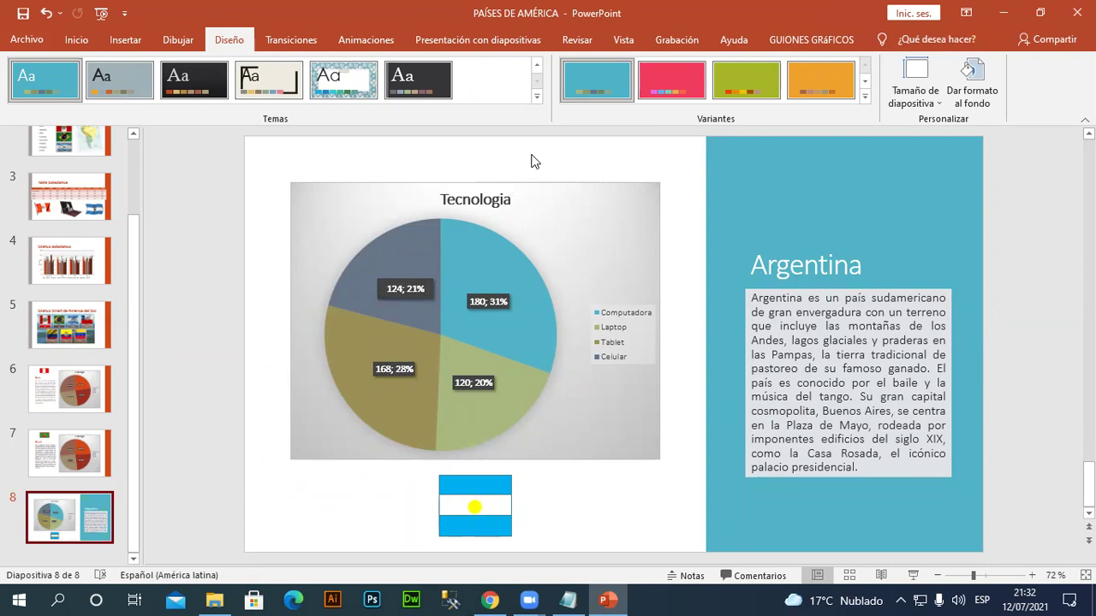
{"action": "left_click", "coordinate": [537, 101]}
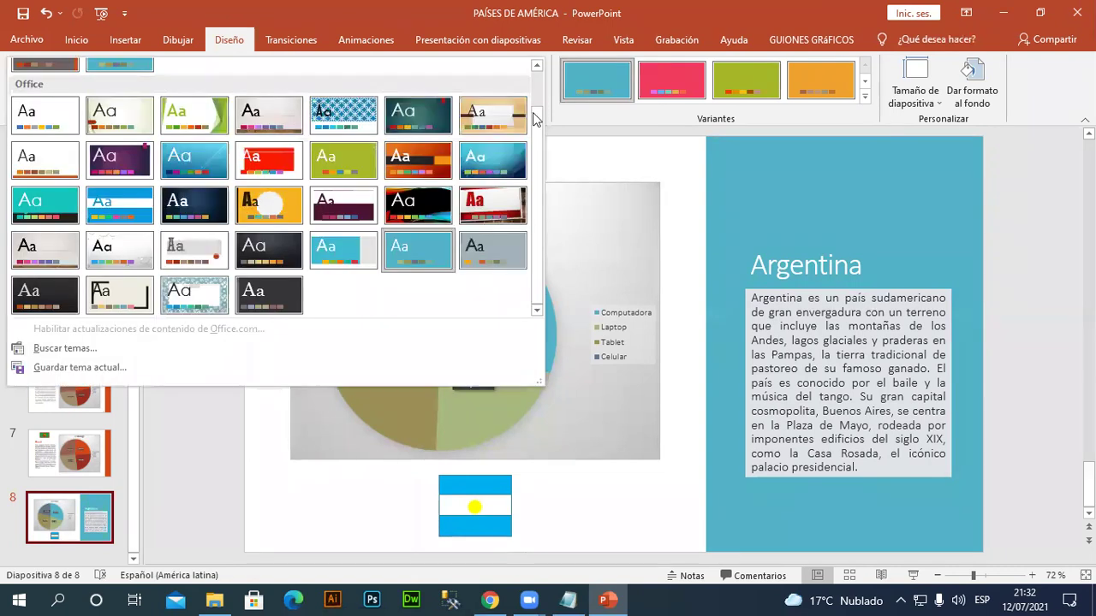
{"action": "right_click", "coordinate": [492, 120]}
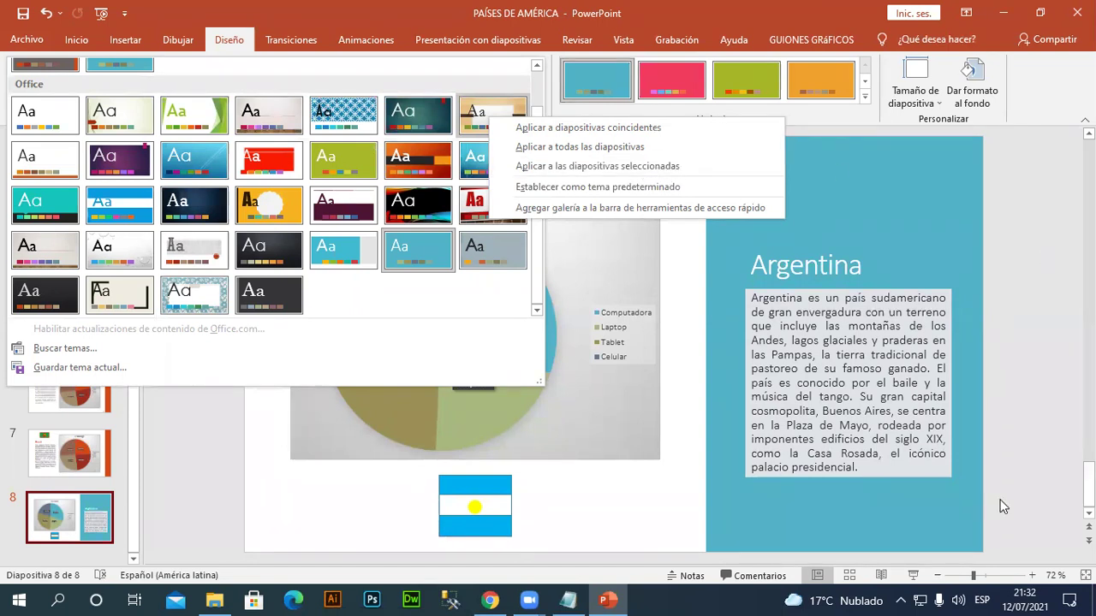
- Dismiss the theme gallery unchanged and return to slide 1, the PAÍSES DE AMÉRICA title slide
{"action": "left_click", "coordinate": [901, 403]}
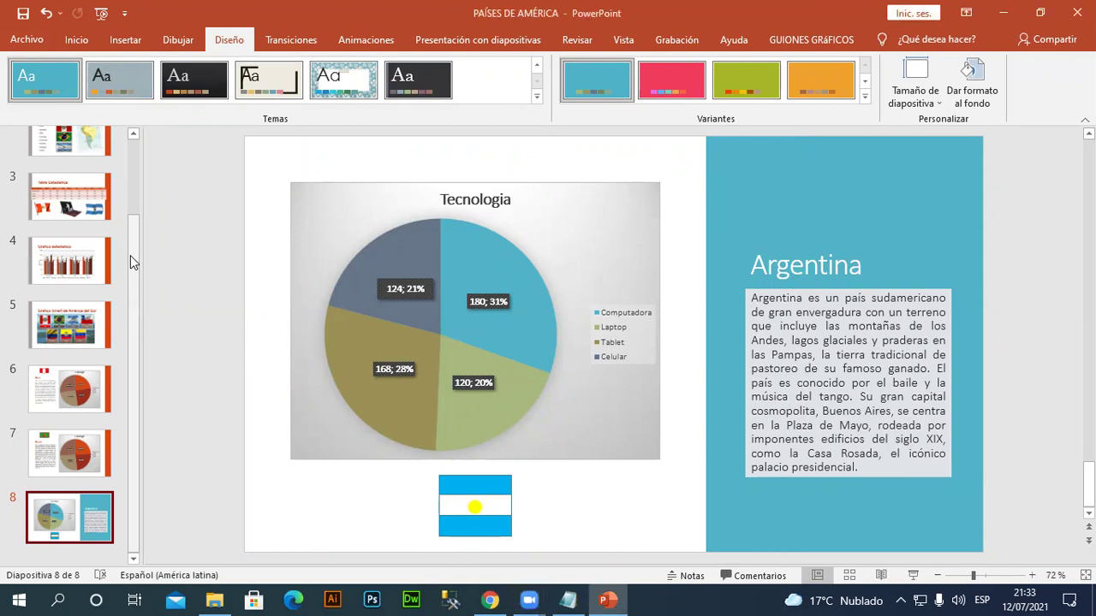
{"action": "mouse_move", "coordinate": [128, 226]}
{"action": "left_mouse_down"}
{"action": "mouse_move", "coordinate": [128, 200]}
{"action": "mouse_move", "coordinate": [130, 235]}
{"action": "left_mouse_up"}
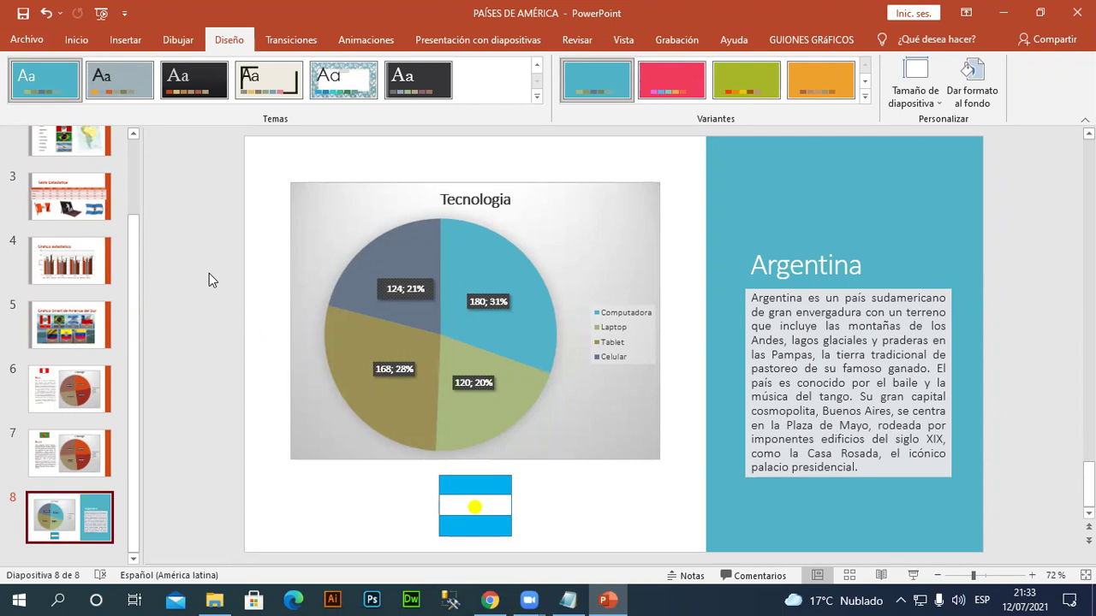
{"action": "left_click_drag", "start_coordinate": [139, 281], "coordinate": [134, 187]}
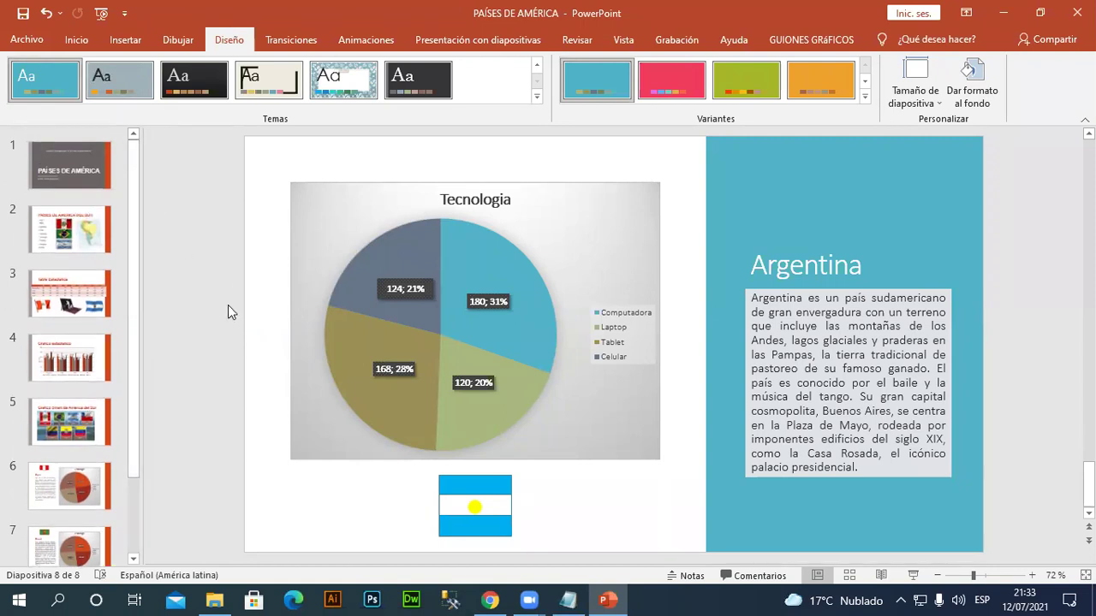
{"action": "left_click", "coordinate": [80, 173]}
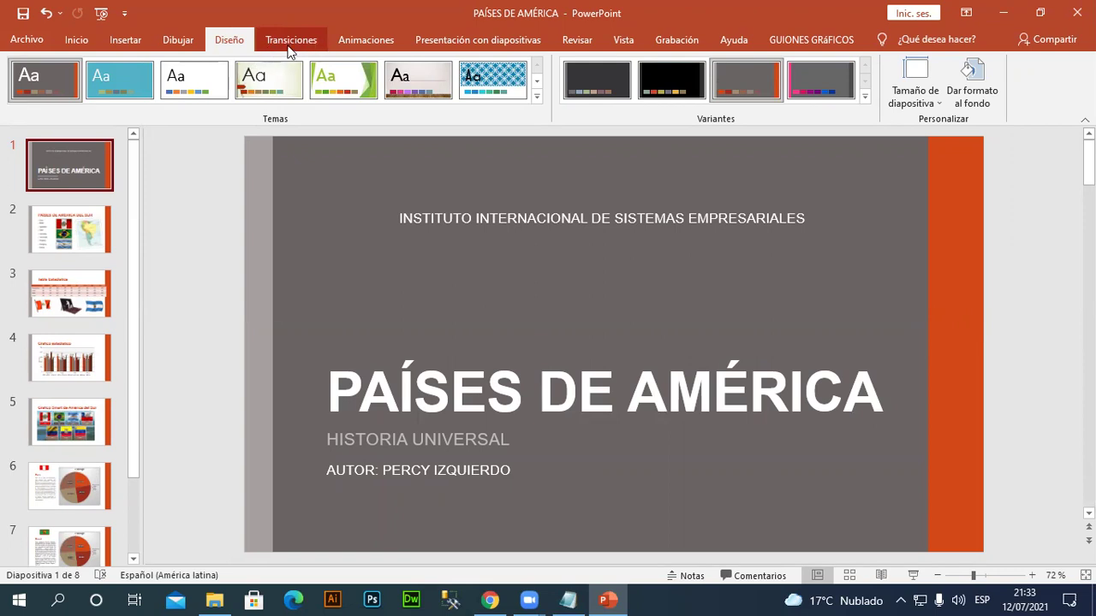
- Give the title slide a Cuadro transition from the left (01,60) and preview it several times
{"action": "left_click", "coordinate": [315, 47]}
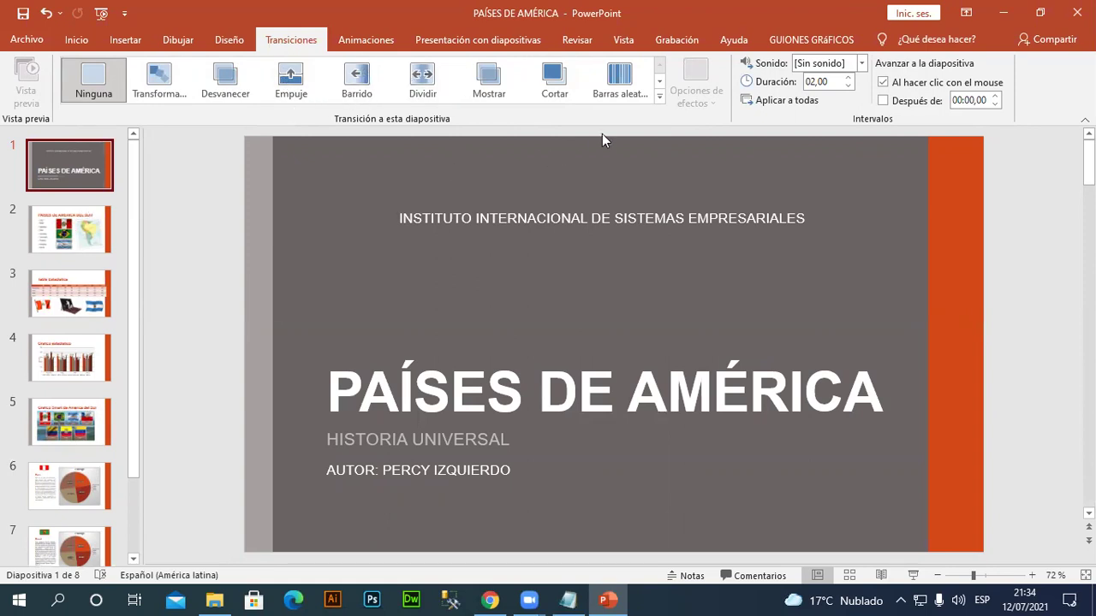
{"action": "left_click", "coordinate": [659, 99]}
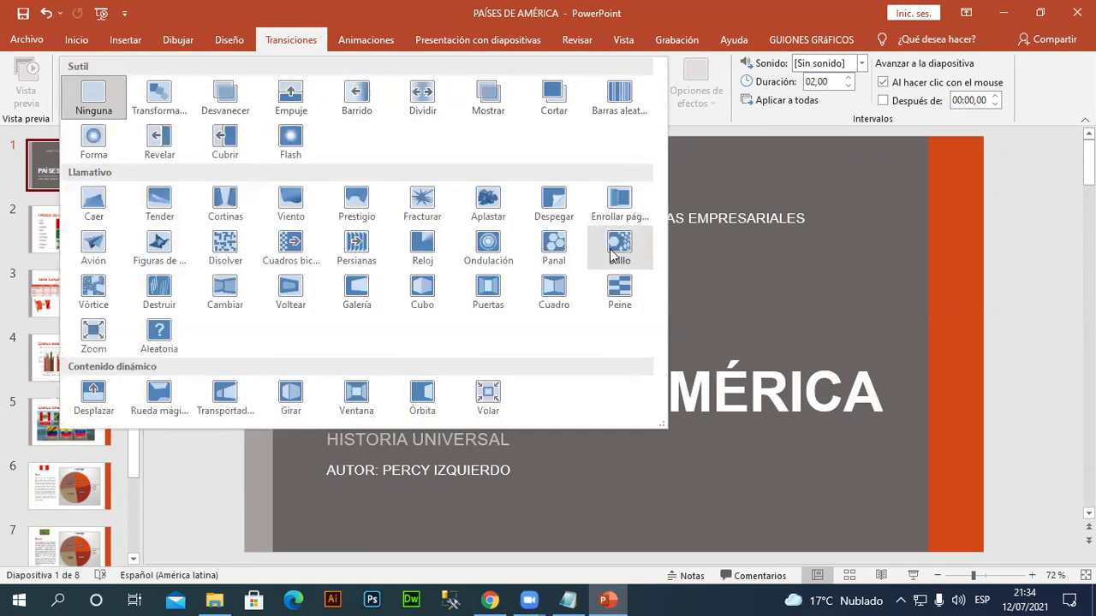
{"action": "left_click", "coordinate": [554, 291]}
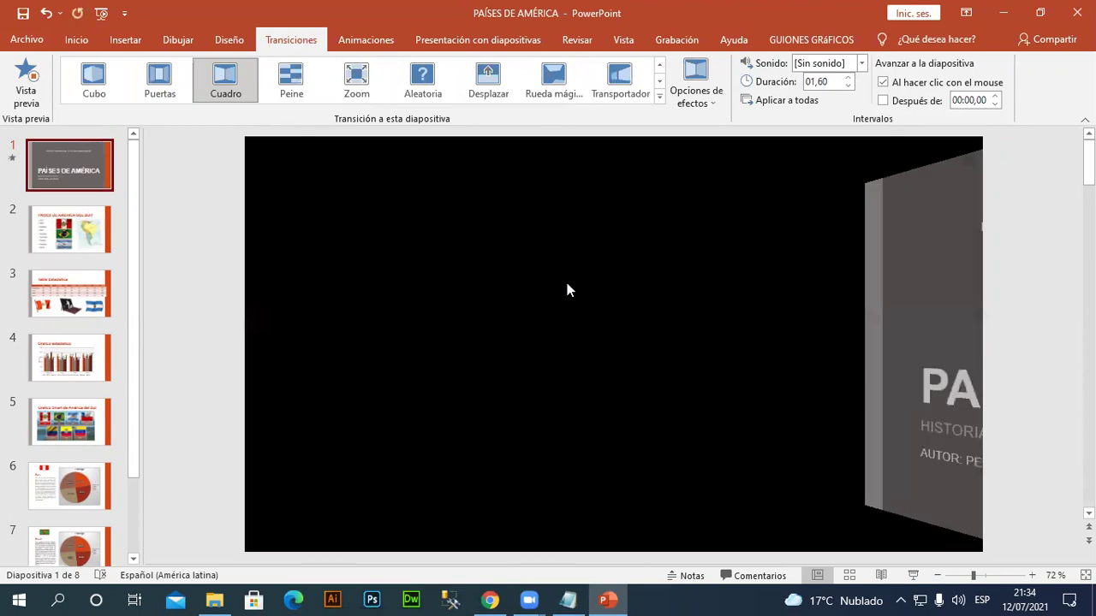
{"action": "left_click", "coordinate": [707, 101]}
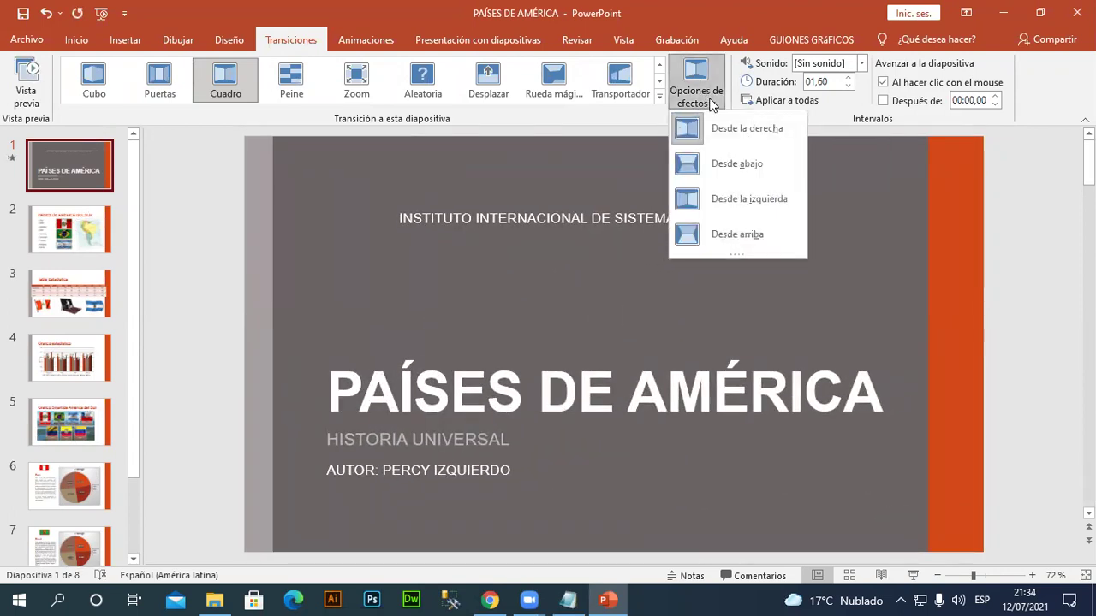
{"action": "left_click", "coordinate": [755, 207]}
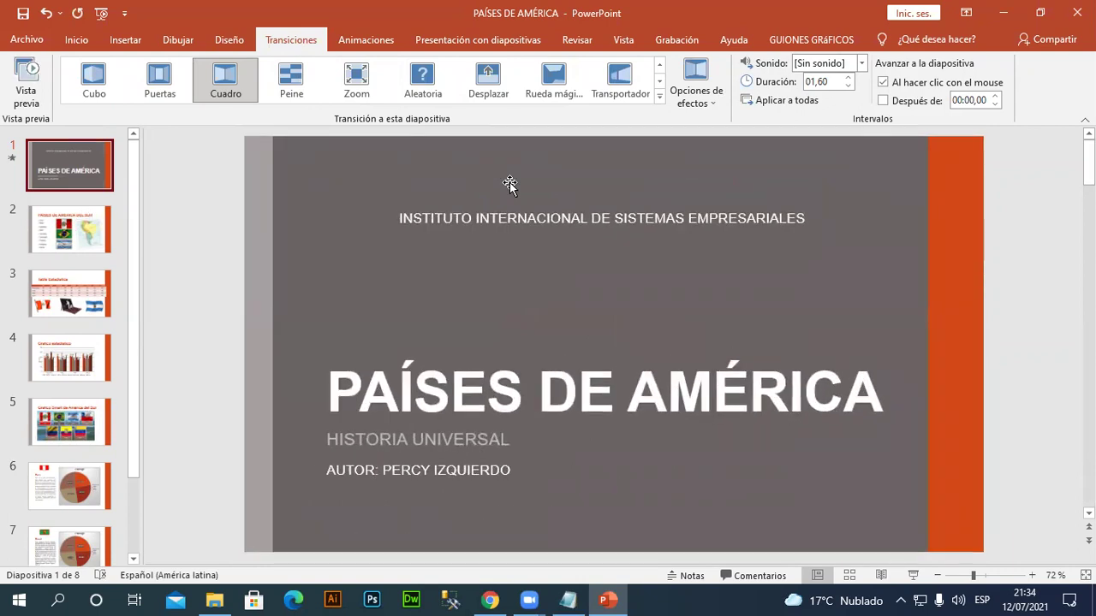
{"action": "left_click", "coordinate": [12, 159]}
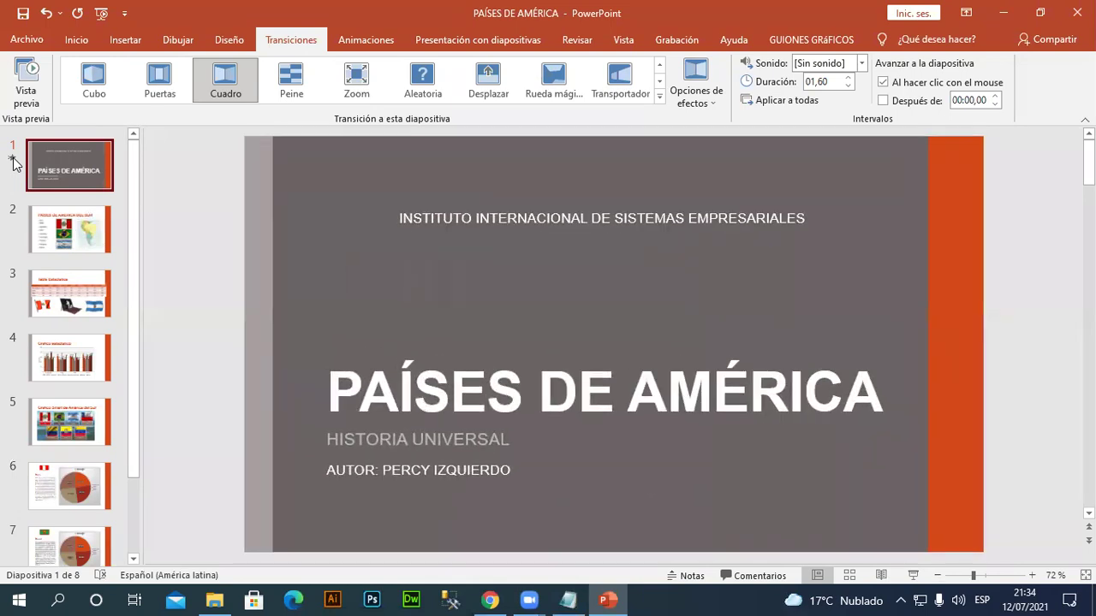
{"action": "left_click", "coordinate": [12, 159]}
{"action": "left_click", "coordinate": [12, 159]}
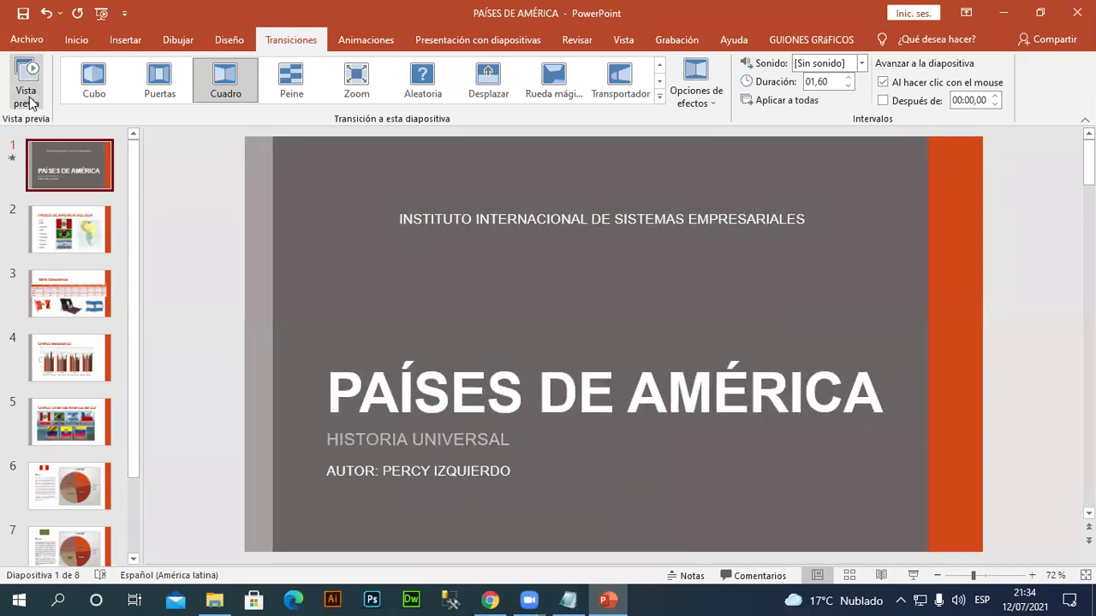
- Preview the Cuadro transition once more and apply it to all slides with Aplicar a todas
{"action": "left_click", "coordinate": [30, 101]}
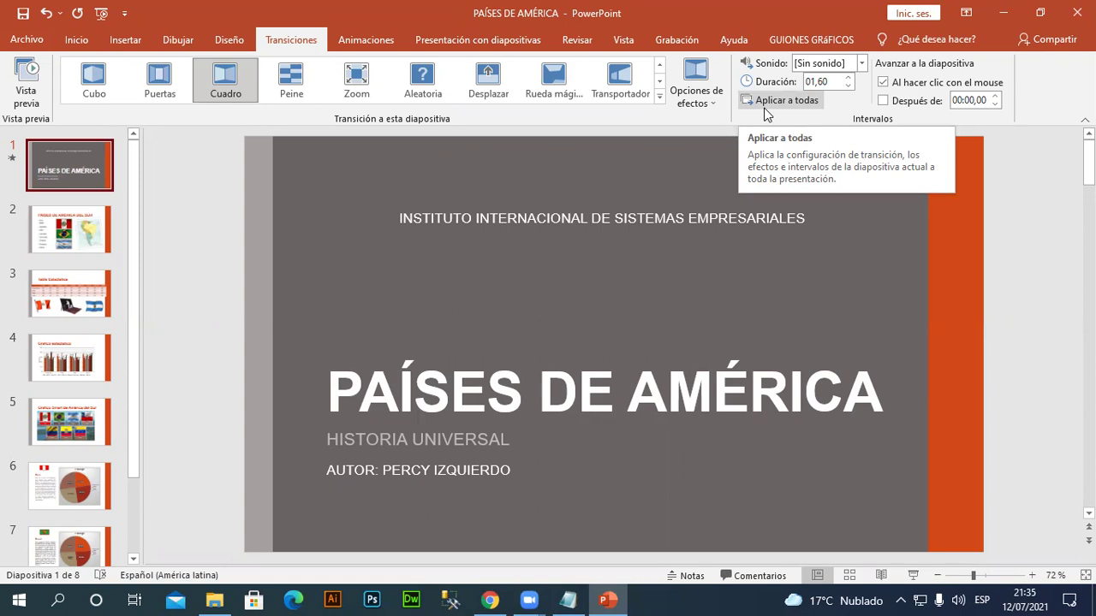
{"action": "left_click", "coordinate": [766, 110]}
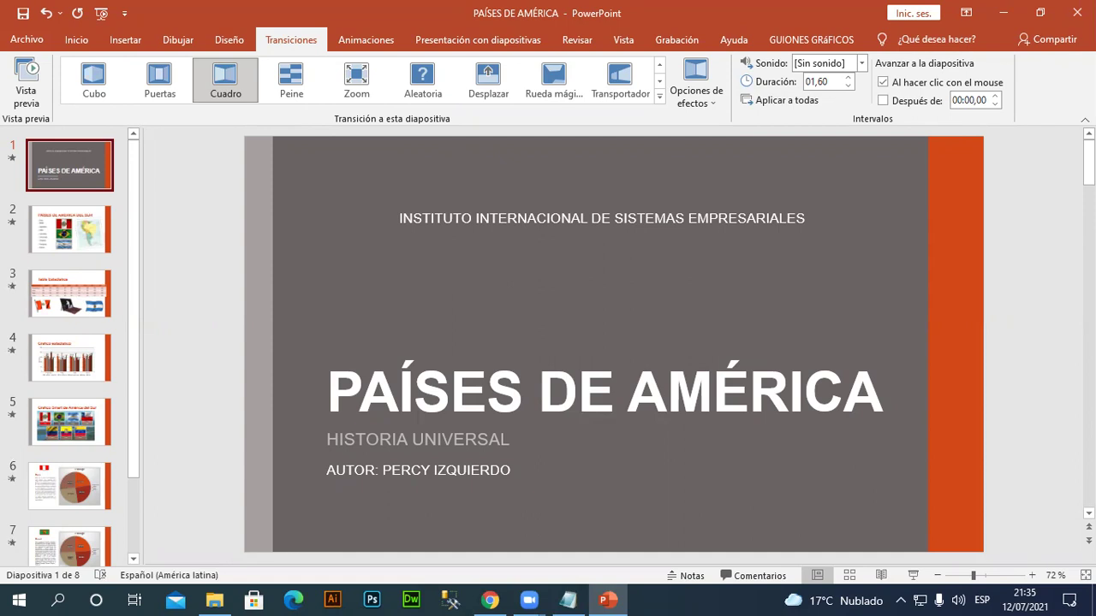
- Run the slideshow with F5, step forward to Grafico estadístico and back, then exit with Esc
{"action": "key", "text": "F5"}
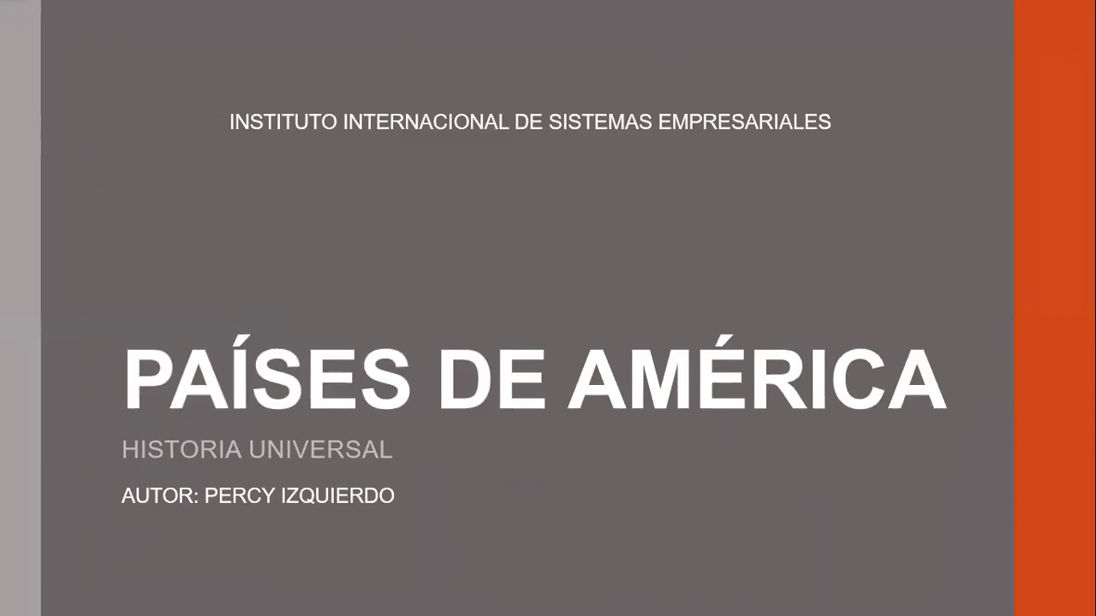
{"action": "key", "text": "Right"}
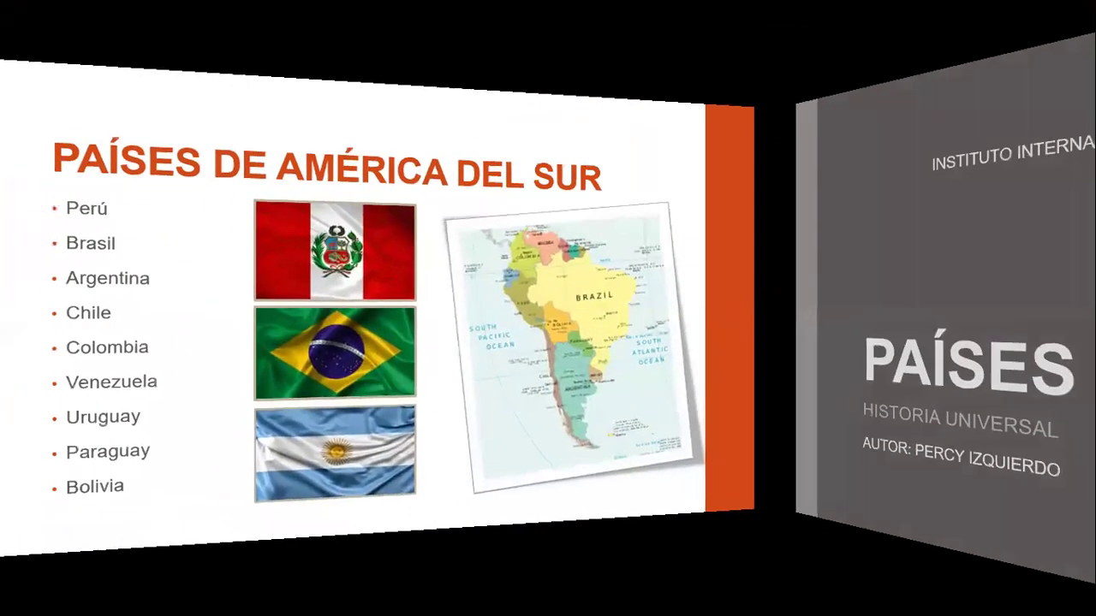
{"action": "key", "text": "Right"}
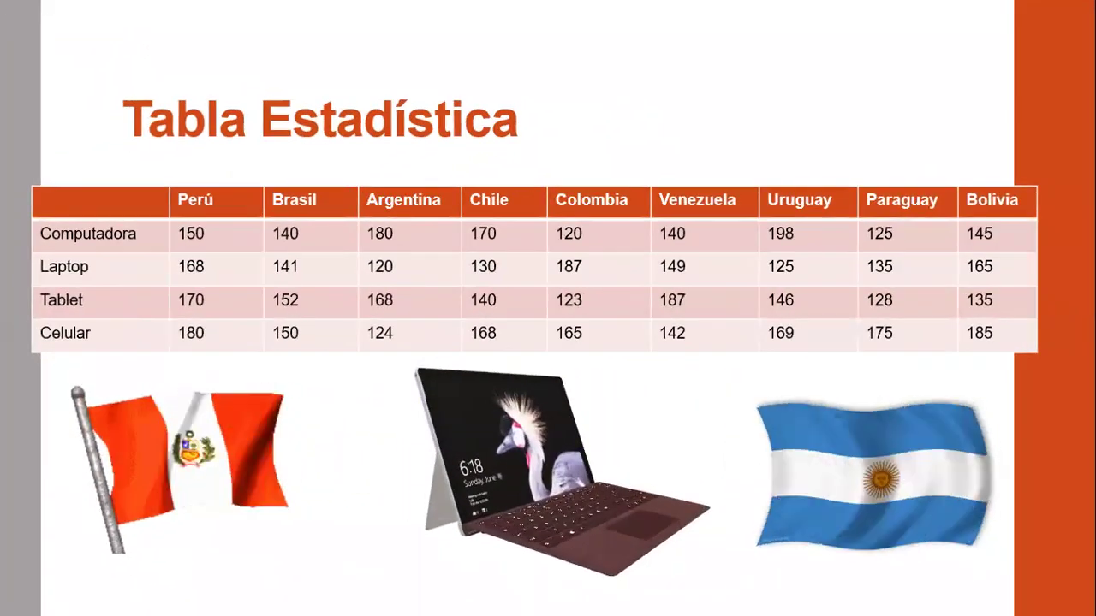
{"action": "key", "text": "Right"}
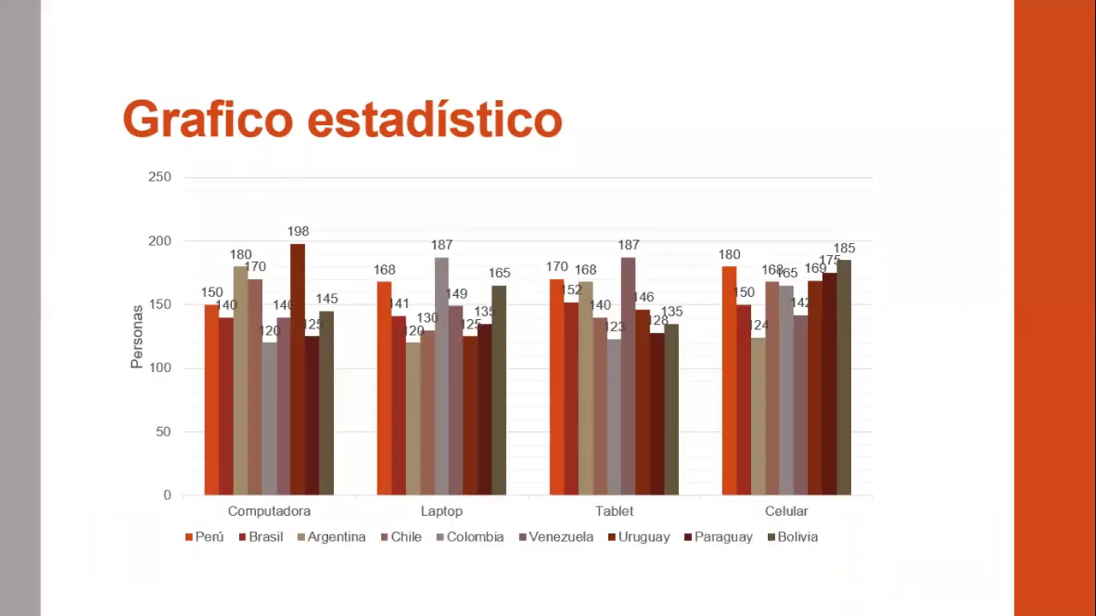
{"action": "key", "text": "Left"}
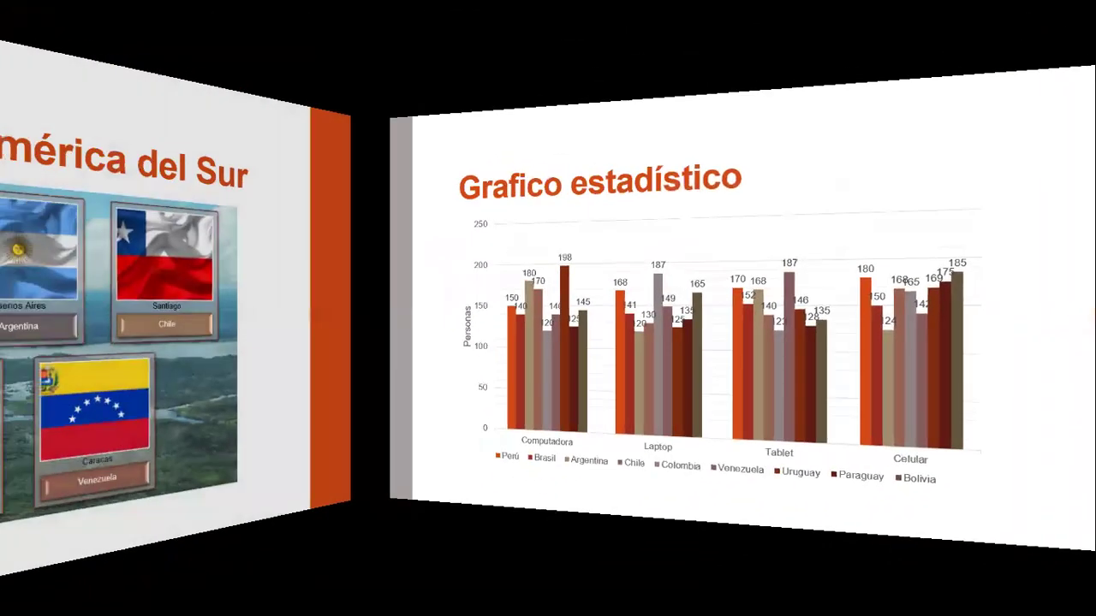
{"action": "key", "text": "Escape"}
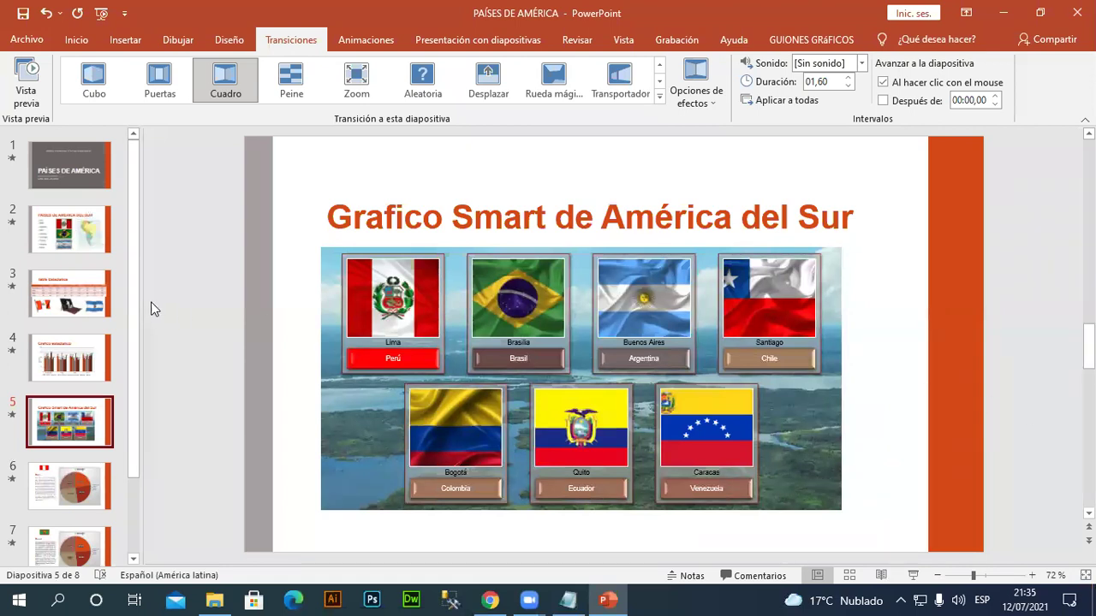
- Give slide 2 the Cubo transition, slide 3 Zoom and slide 4 Brillo
{"action": "left_click", "coordinate": [93, 243]}
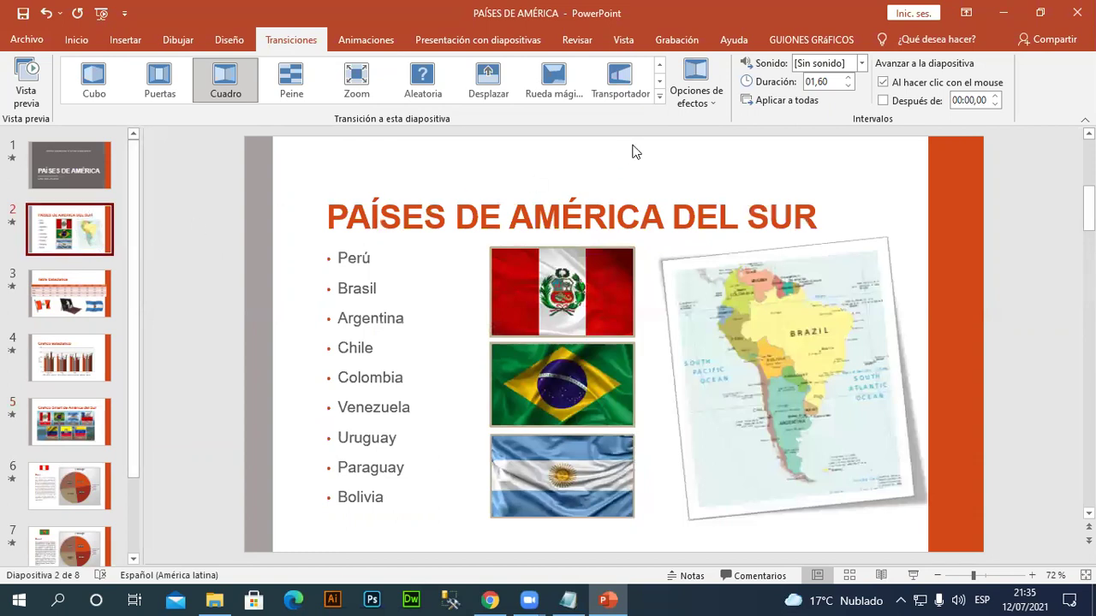
{"action": "left_click", "coordinate": [659, 97]}
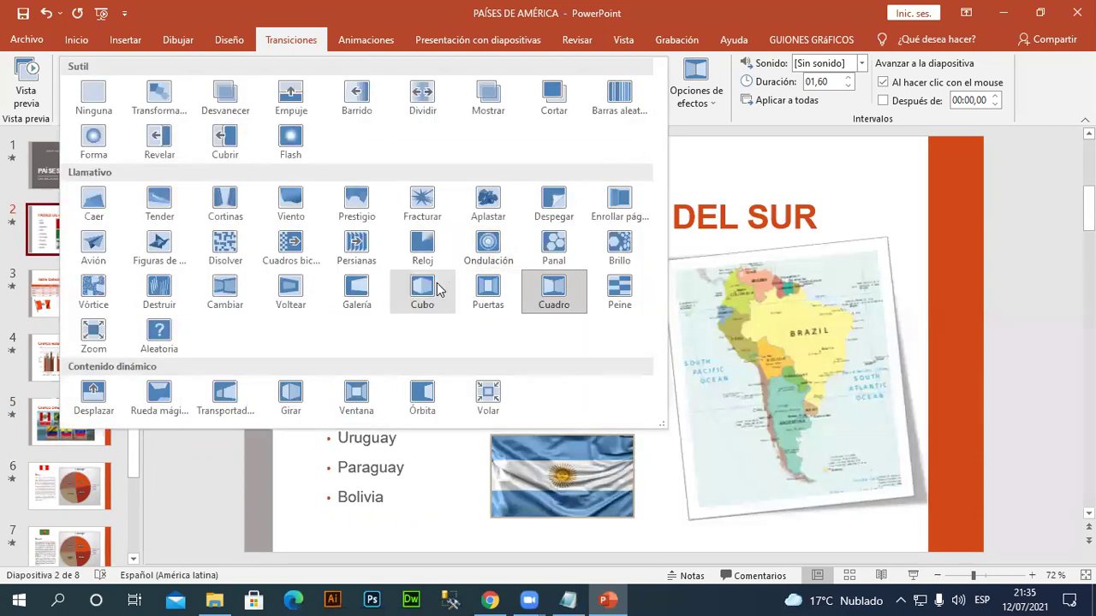
{"action": "left_click", "coordinate": [436, 289]}
{"action": "left_click", "coordinate": [75, 314]}
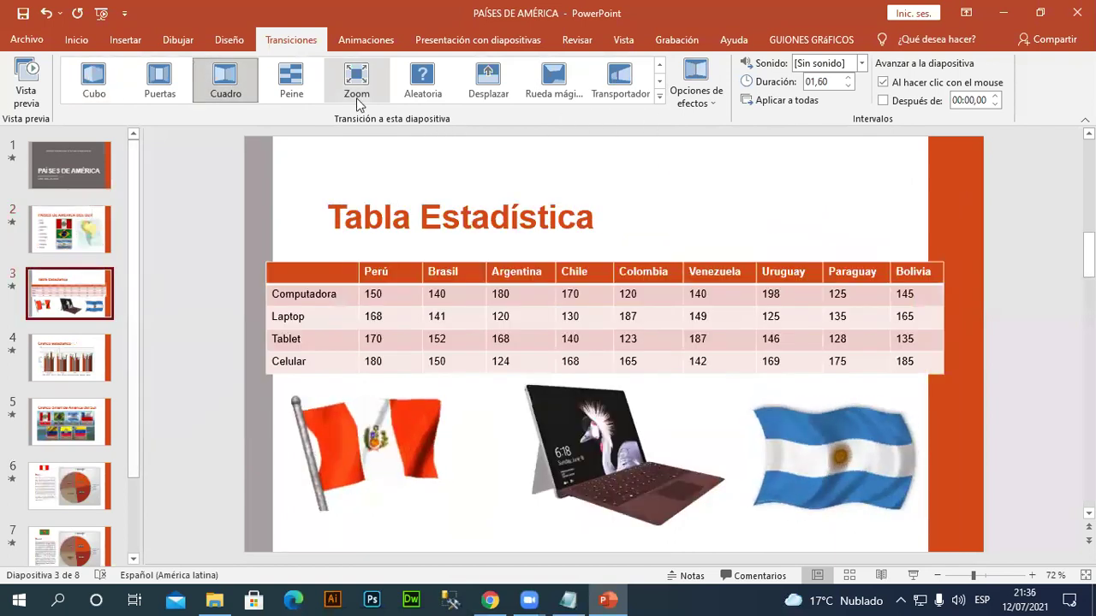
{"action": "left_click", "coordinate": [357, 83]}
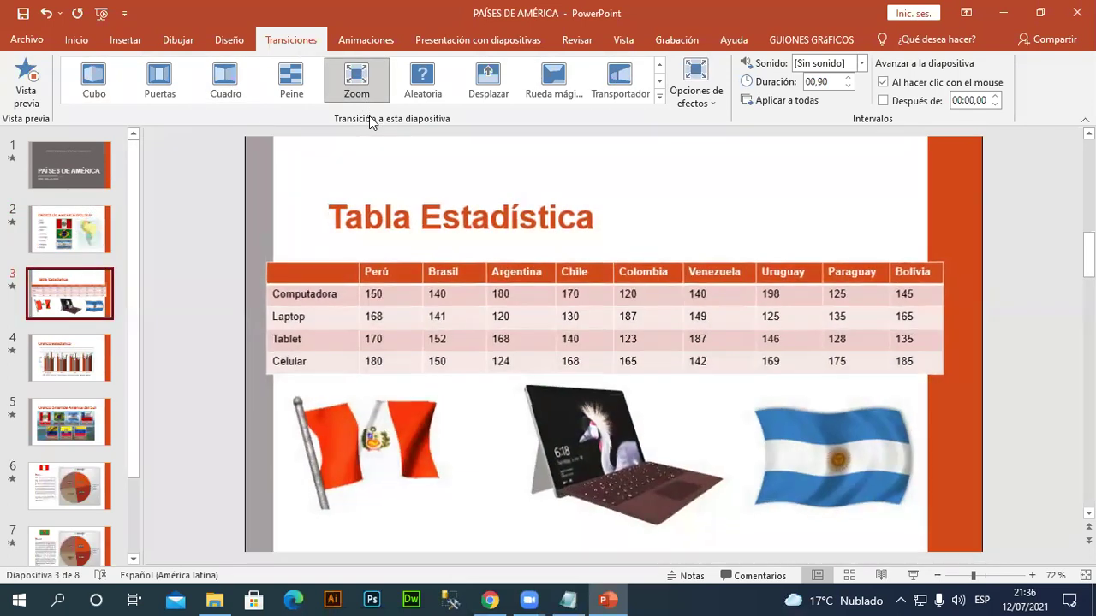
{"action": "left_click", "coordinate": [66, 372]}
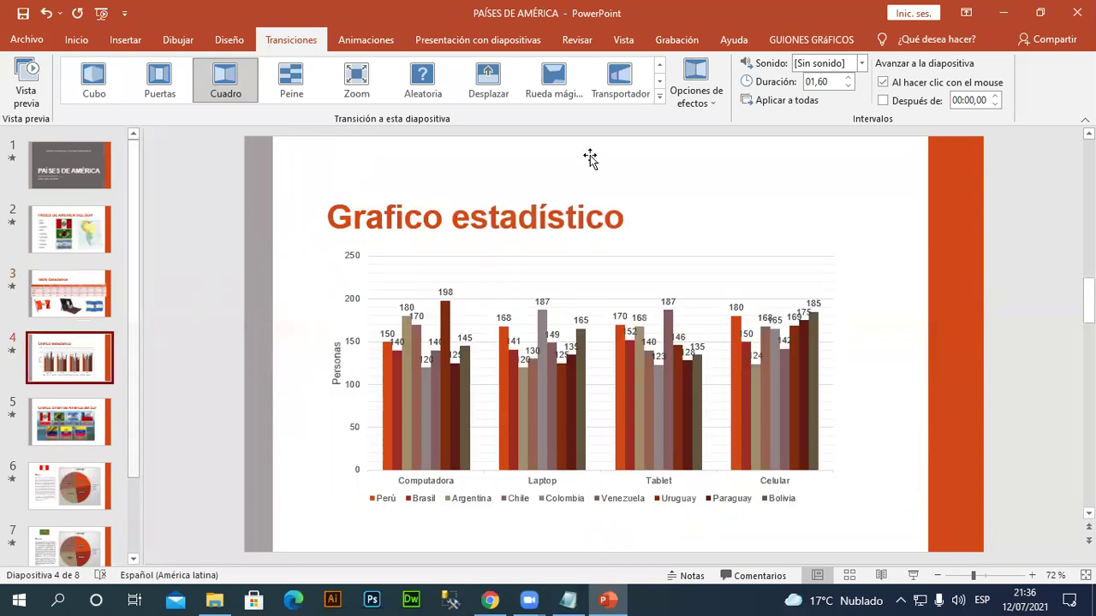
{"action": "left_click", "coordinate": [659, 97]}
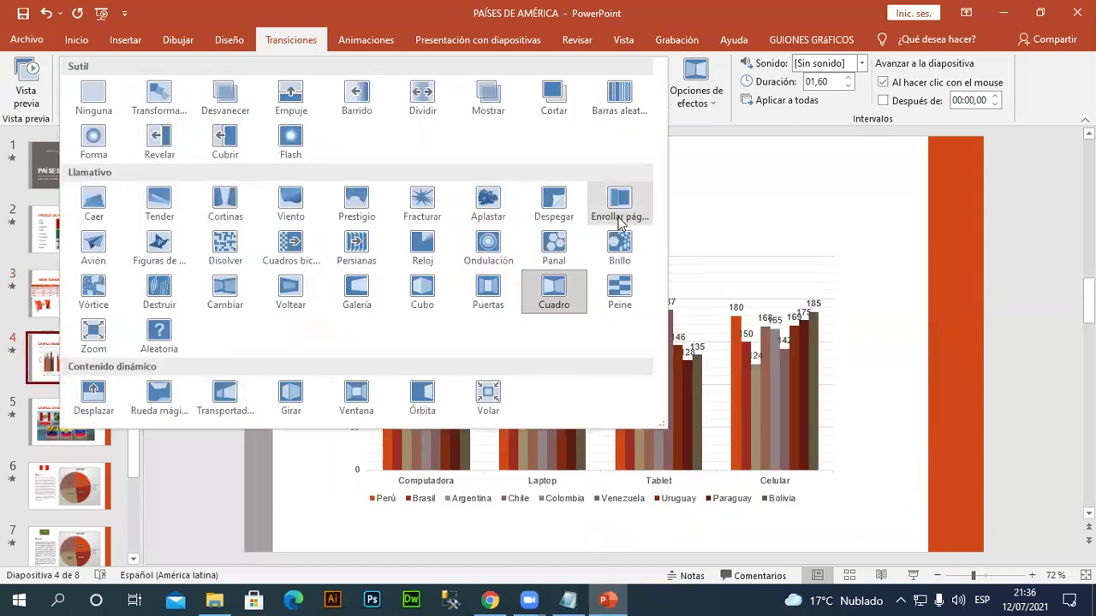
{"action": "left_click", "coordinate": [620, 246]}
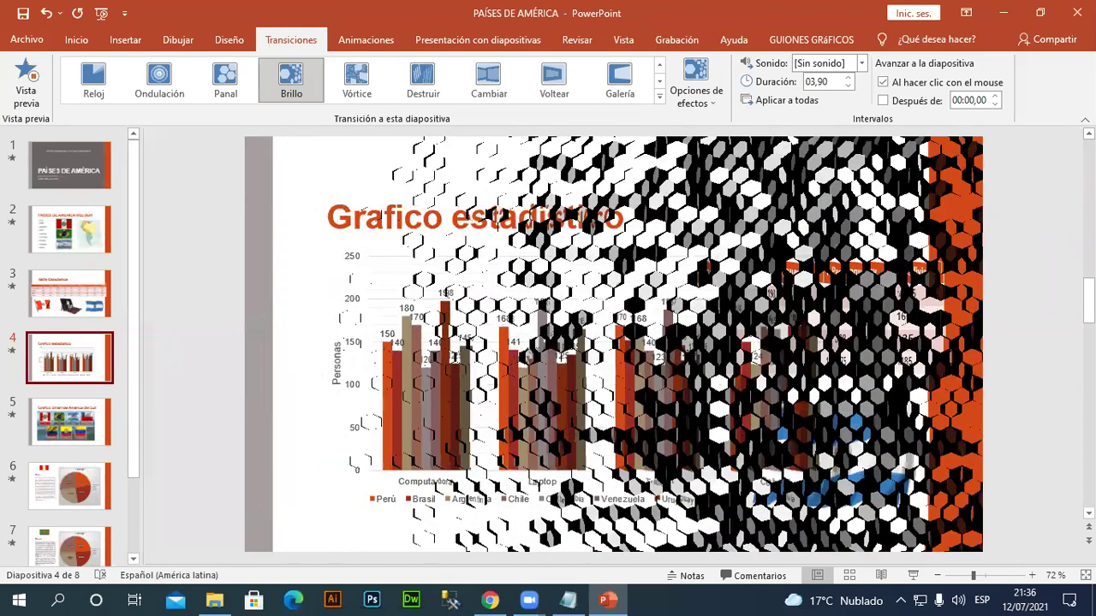
- Leave slide 5's transition unchanged and give the Perú slide the Órbita transition
{"action": "left_click", "coordinate": [90, 444]}
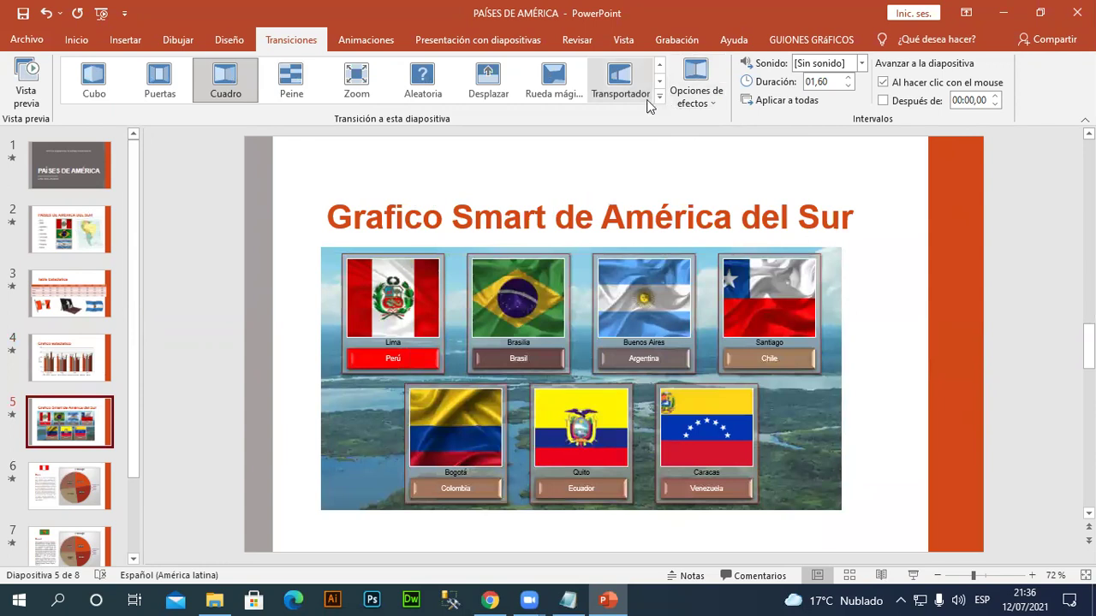
{"action": "left_click", "coordinate": [660, 96]}
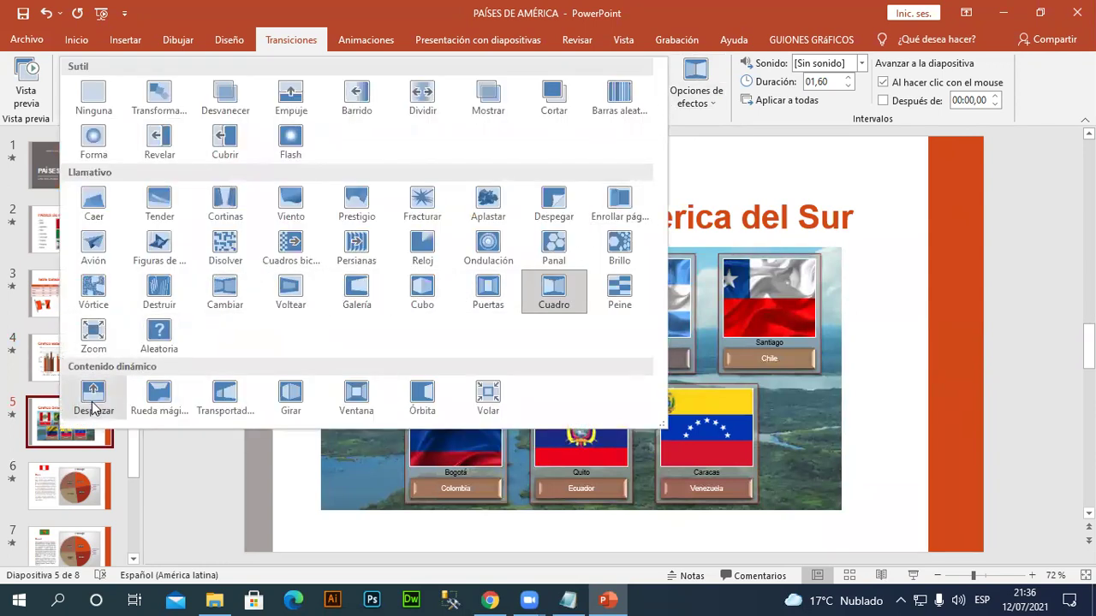
{"action": "key", "text": "Escape"}
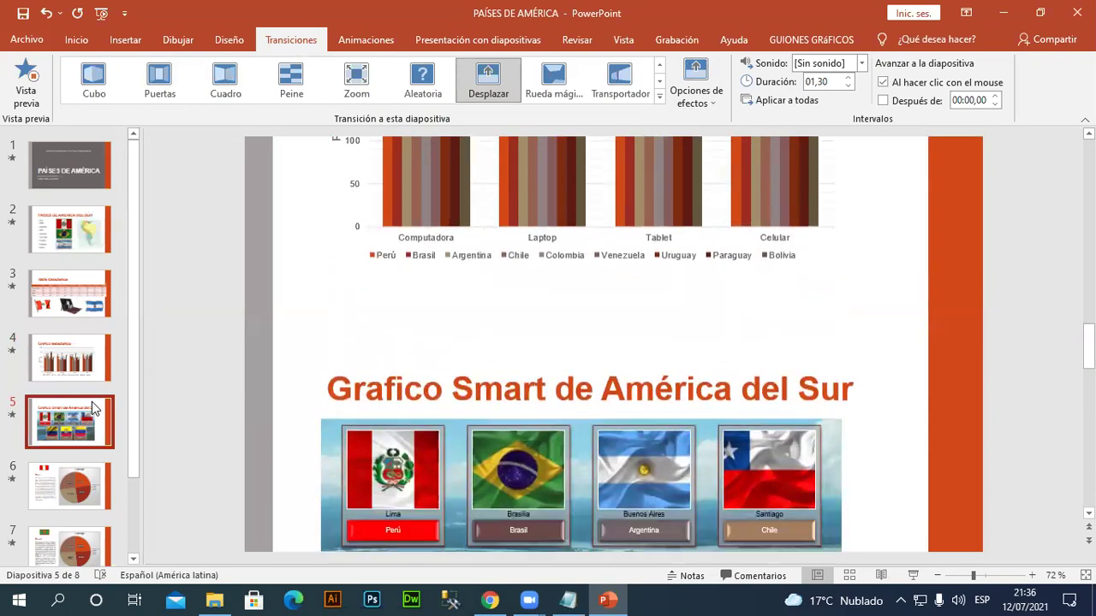
{"action": "left_click", "coordinate": [48, 476]}
{"action": "left_click", "coordinate": [661, 98]}
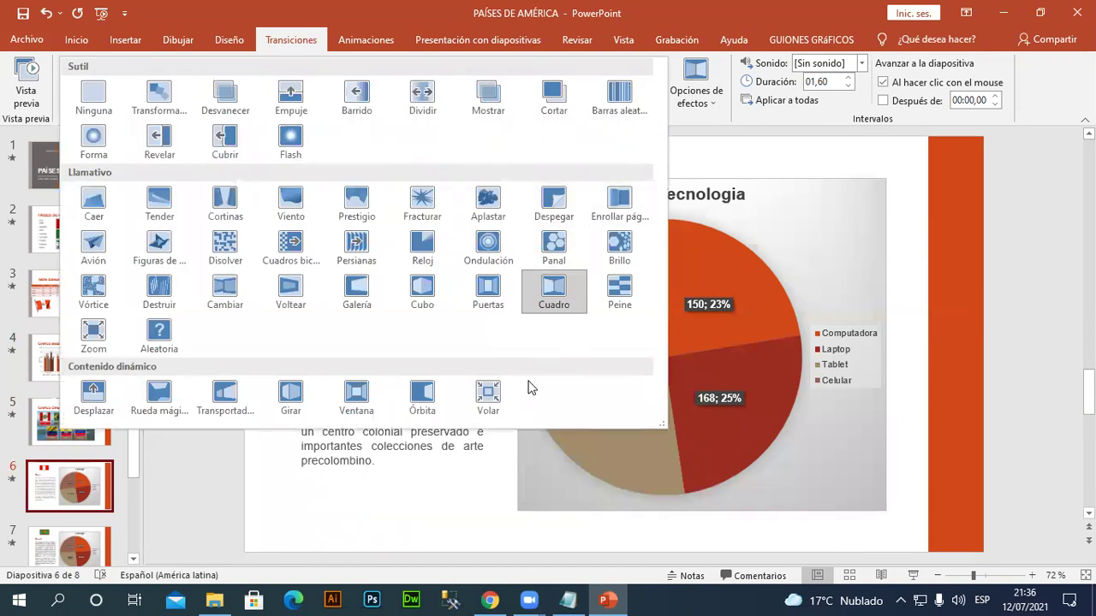
{"action": "left_click", "coordinate": [422, 394]}
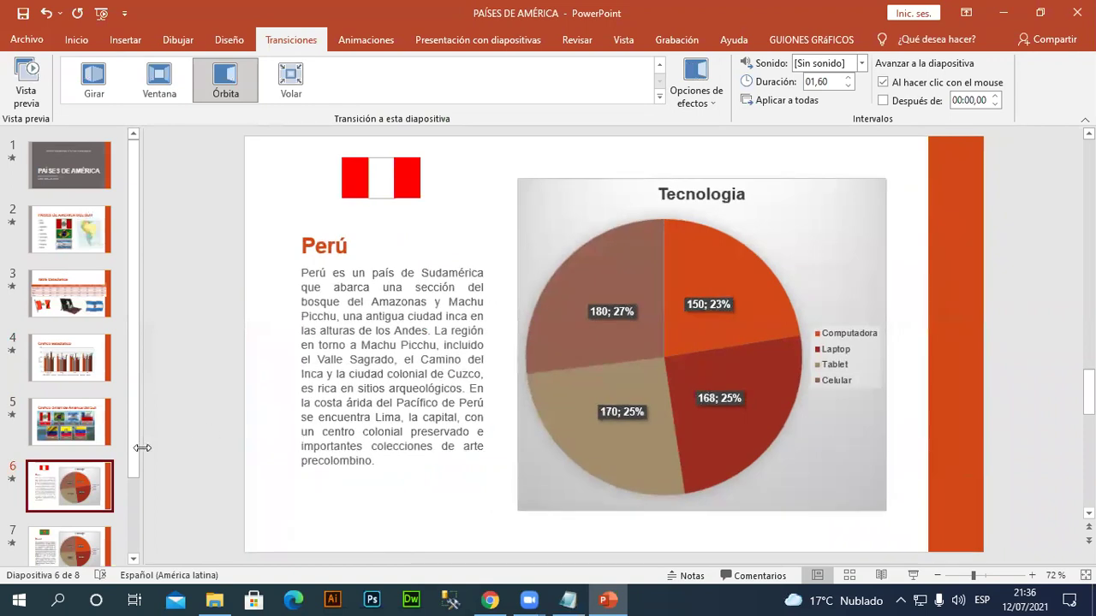
- Give the Brasil slide the Cambiar transition, keeping its default direction
{"action": "scroll", "coordinate": [126, 509], "scroll_direction": "down", "scroll_amount": 3}
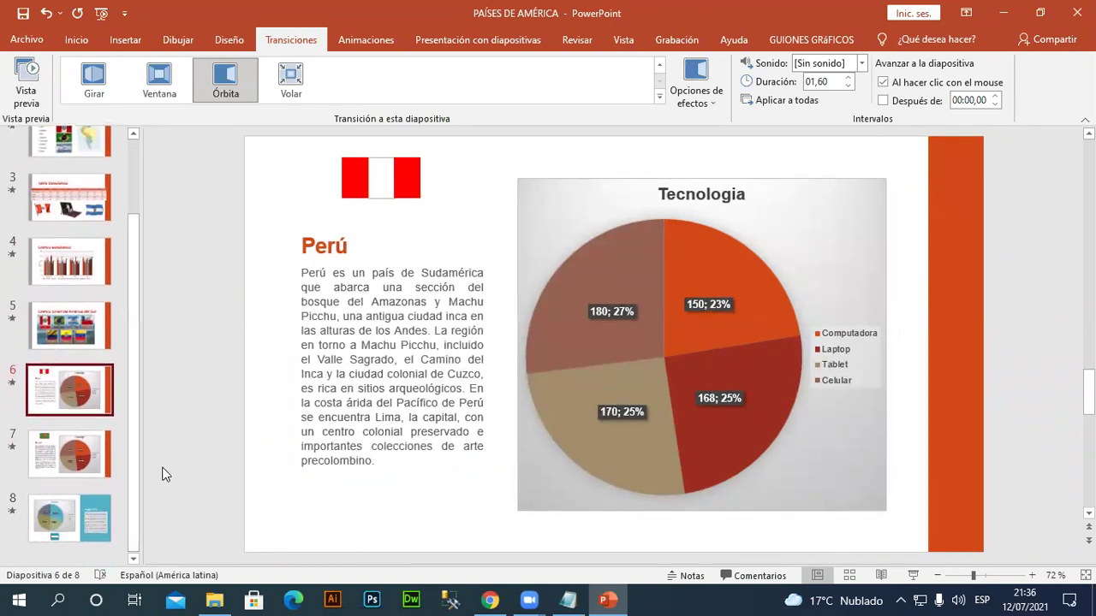
{"action": "left_click", "coordinate": [108, 453]}
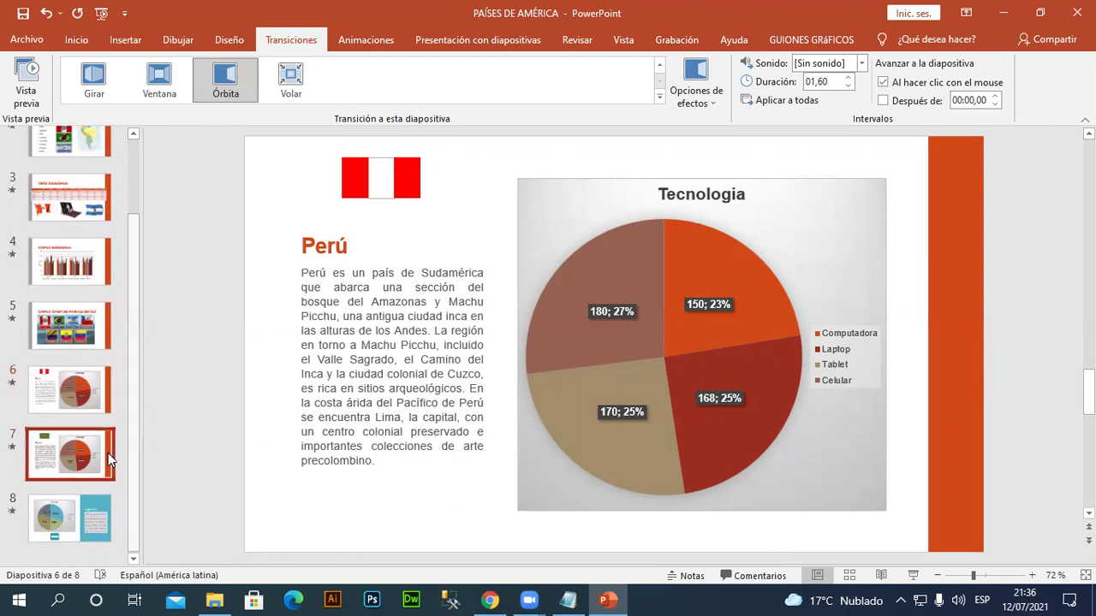
{"action": "left_click", "coordinate": [661, 100]}
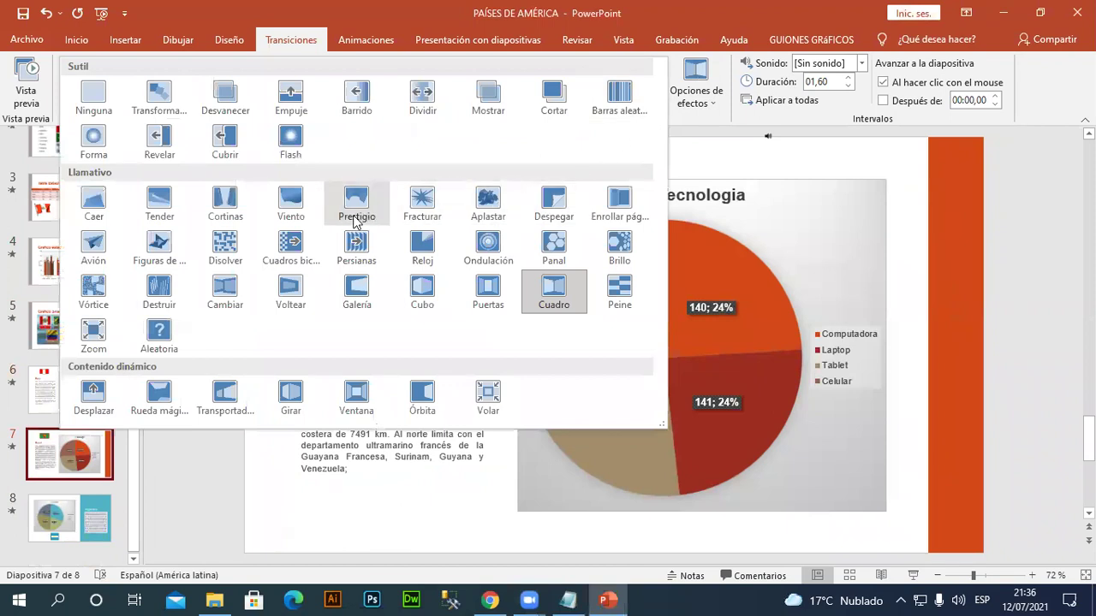
{"action": "left_click", "coordinate": [227, 296]}
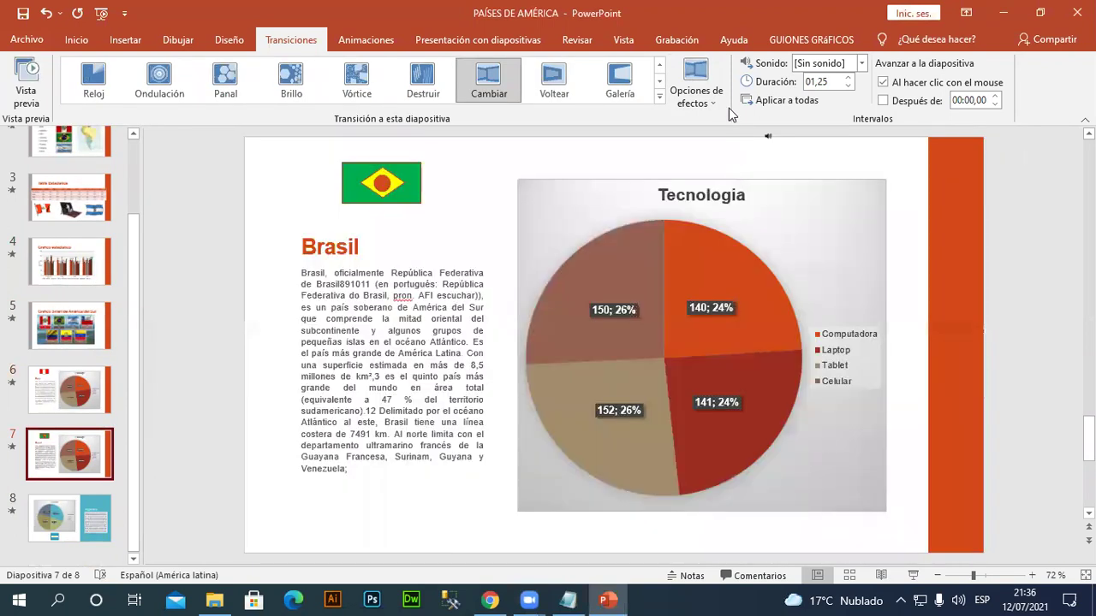
{"action": "left_click", "coordinate": [715, 97]}
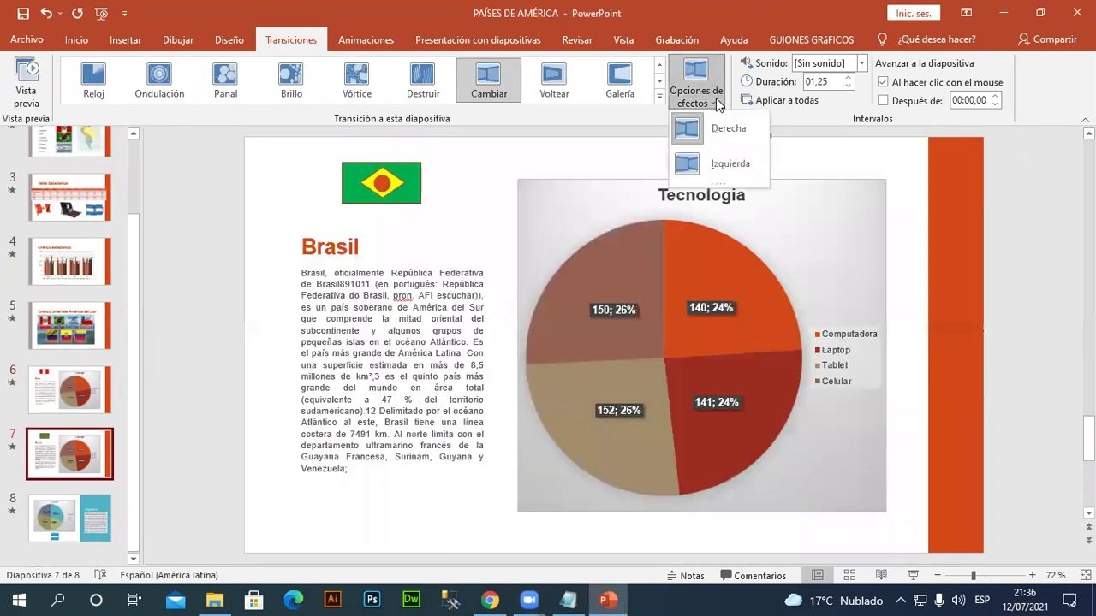
{"action": "left_click", "coordinate": [574, 187]}
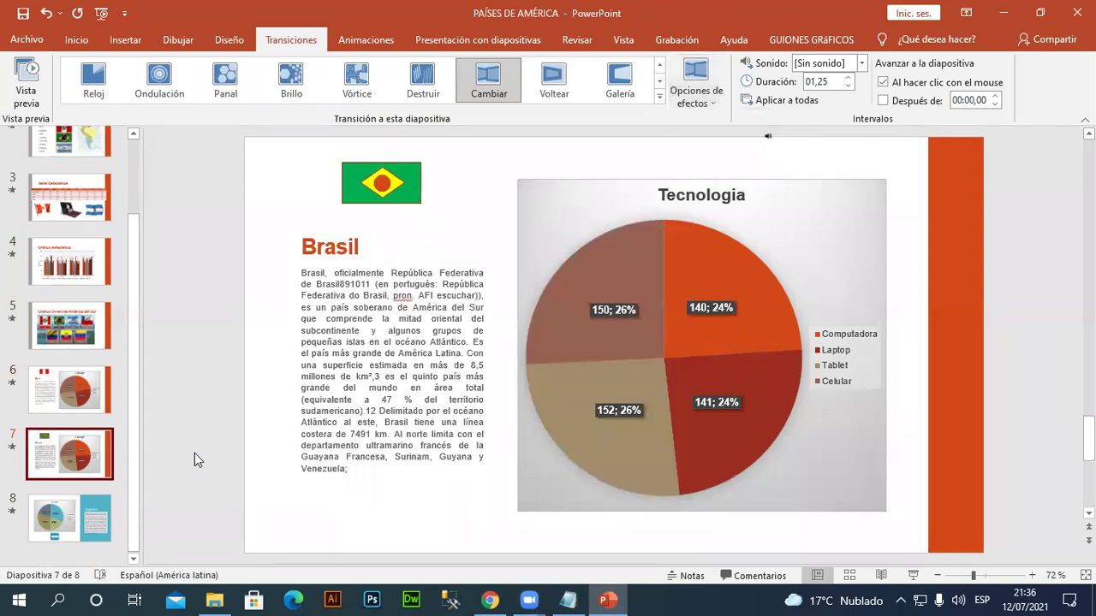
- Give the Argentina slide Enrollar página and start the slideshow from the first slide
{"action": "key", "text": "Down"}
{"action": "left_click", "coordinate": [659, 96]}
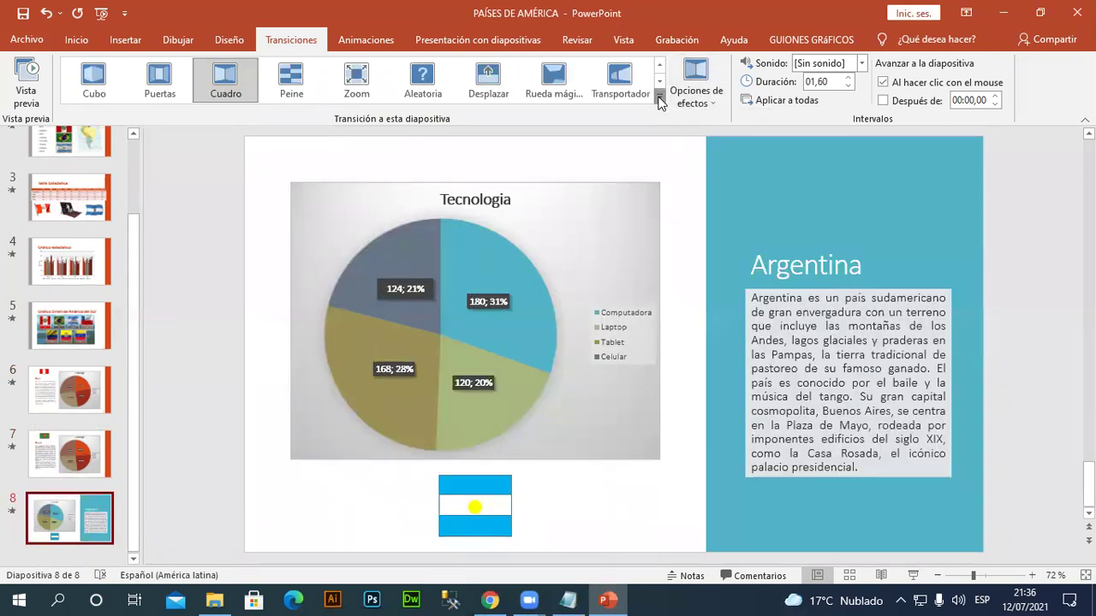
{"action": "left_click", "coordinate": [628, 199]}
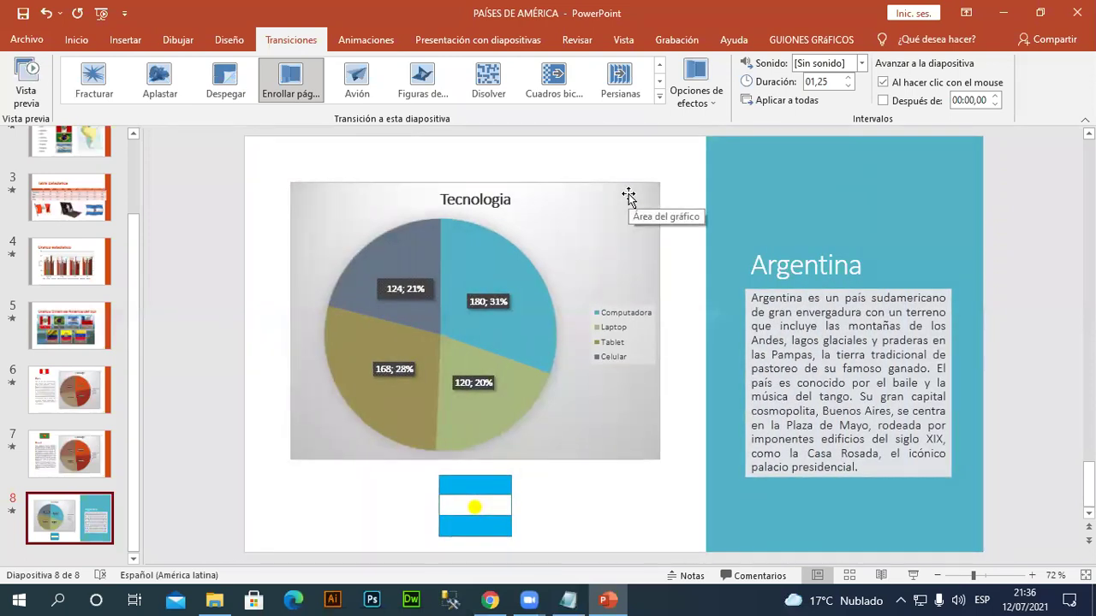
{"action": "key", "text": "F5"}
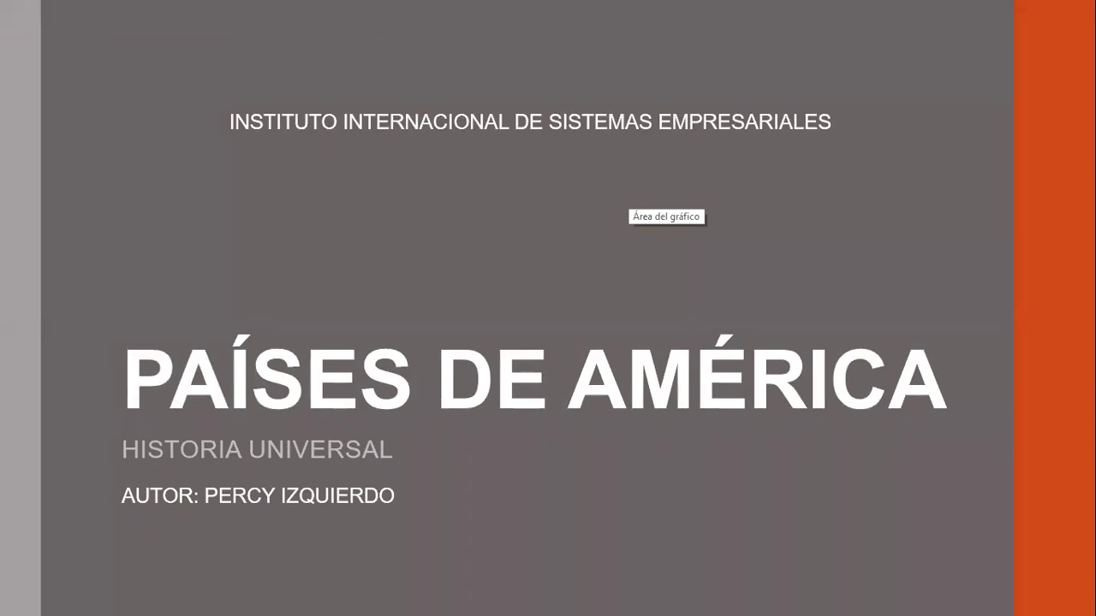
- Advance the slideshow through all eight slides, from the title to Argentina and the end screen
{"action": "key", "text": "Right"}
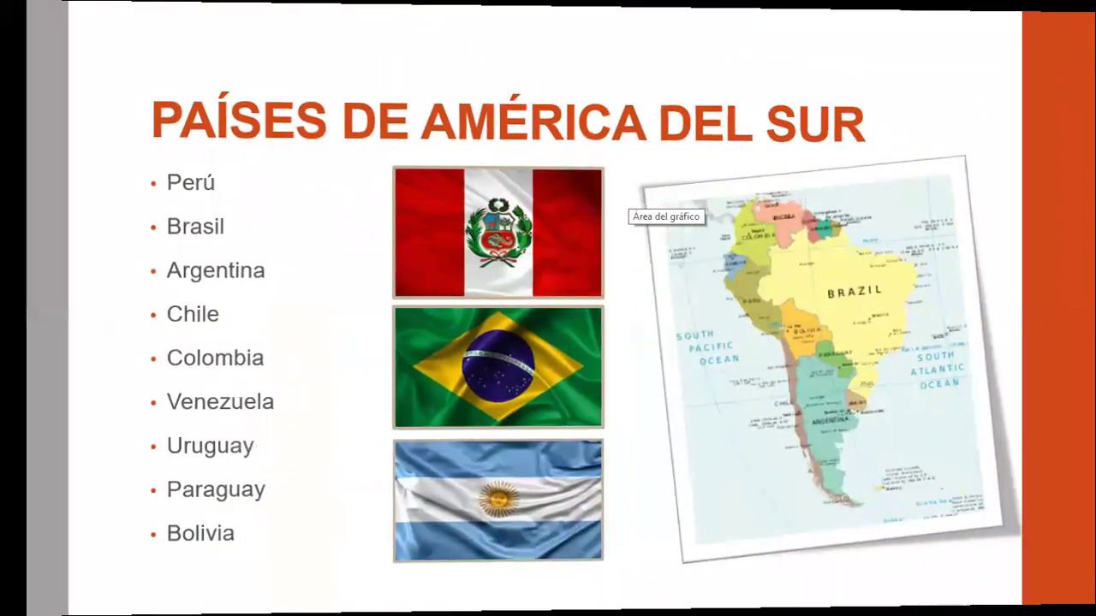
{"action": "key", "text": "Right"}
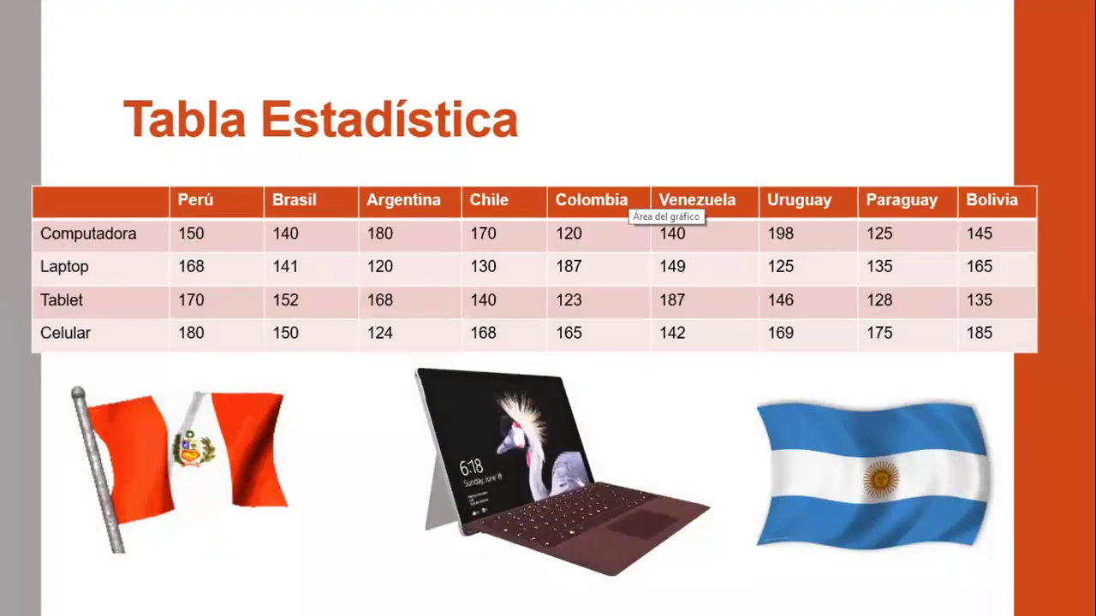
{"action": "key", "text": "Right"}
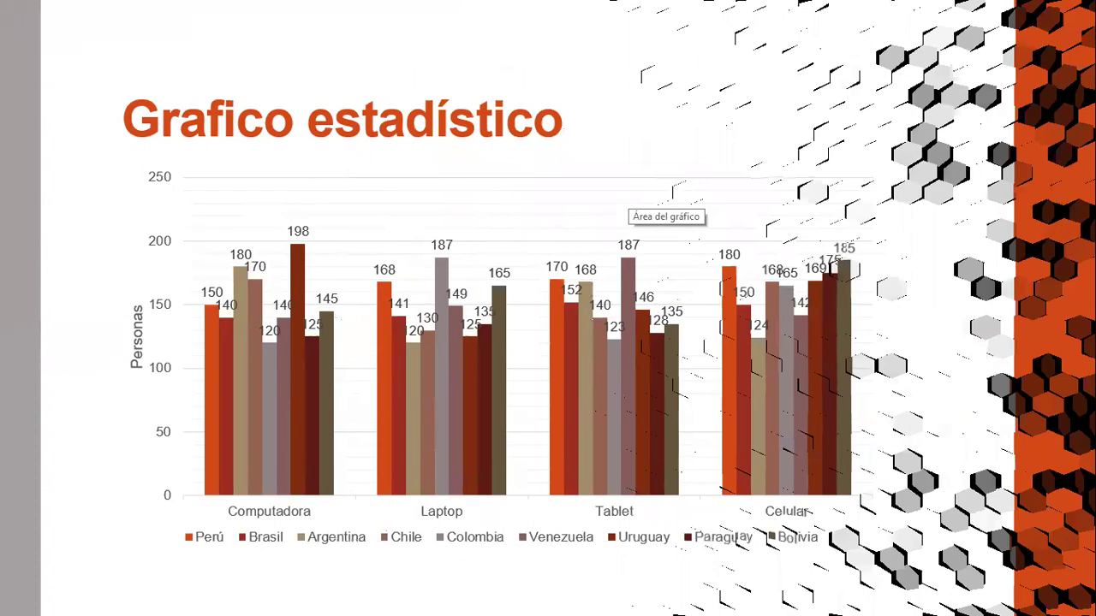
{"action": "key", "text": "Right"}
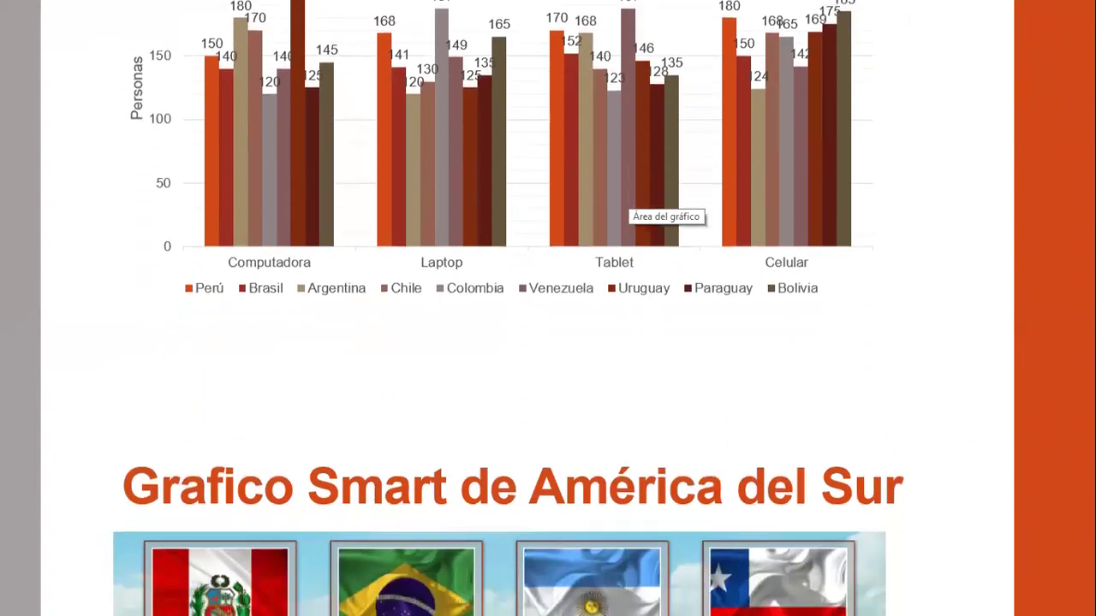
{"action": "key", "text": "Right"}
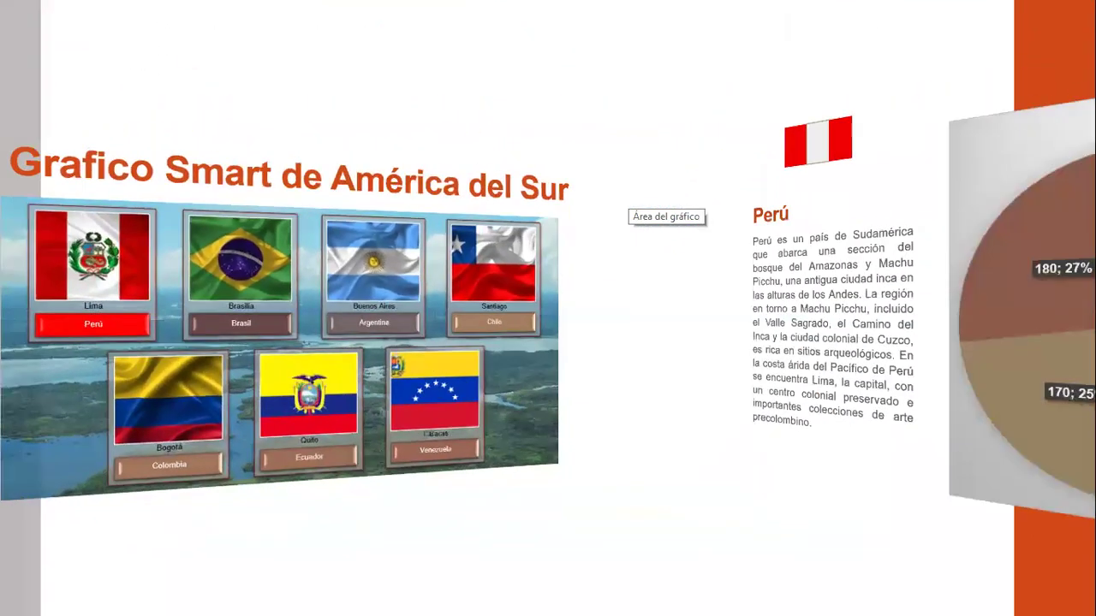
{"action": "key", "text": "Right"}
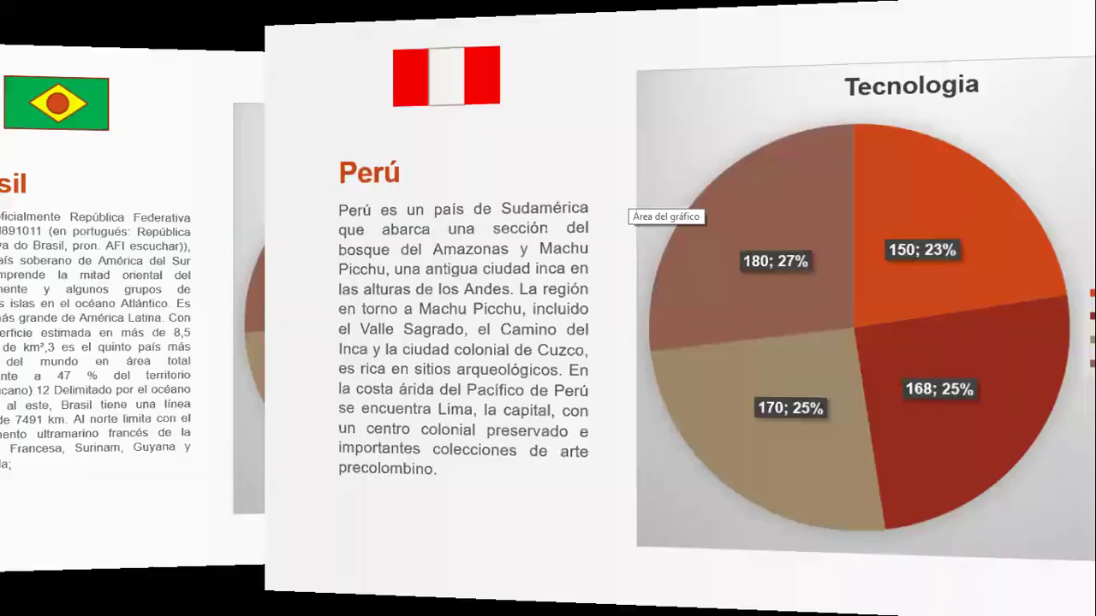
{"action": "key", "text": "Right"}
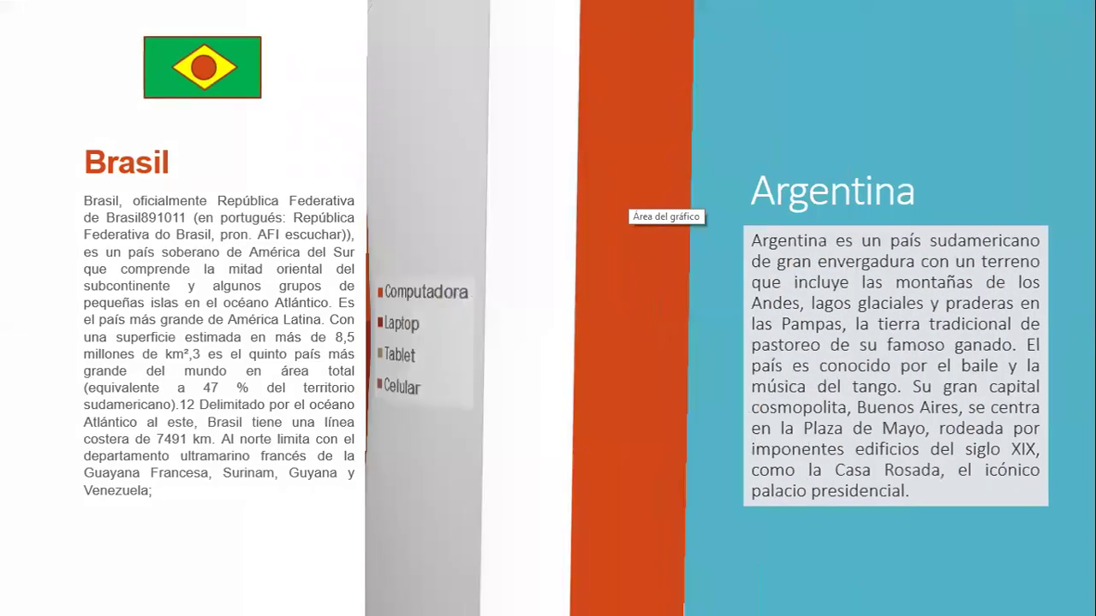
{"action": "key", "text": "Right"}
{"action": "key", "text": "Right"}
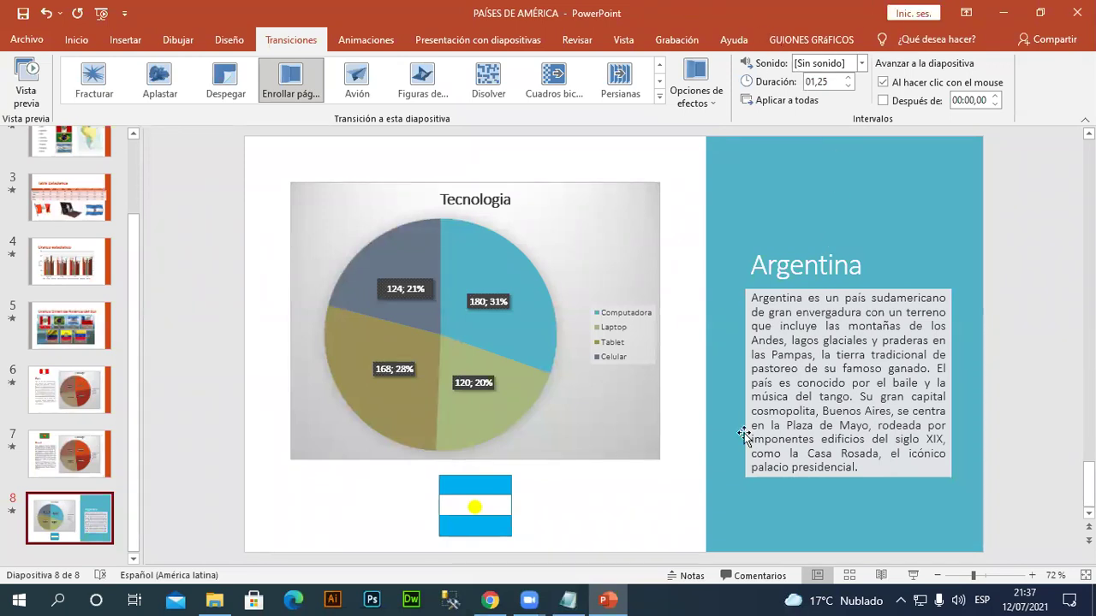
- Check the Notepad notes, then return to the PAÍSES DE AMÉRICA slides
{"action": "left_click", "coordinate": [568, 599]}
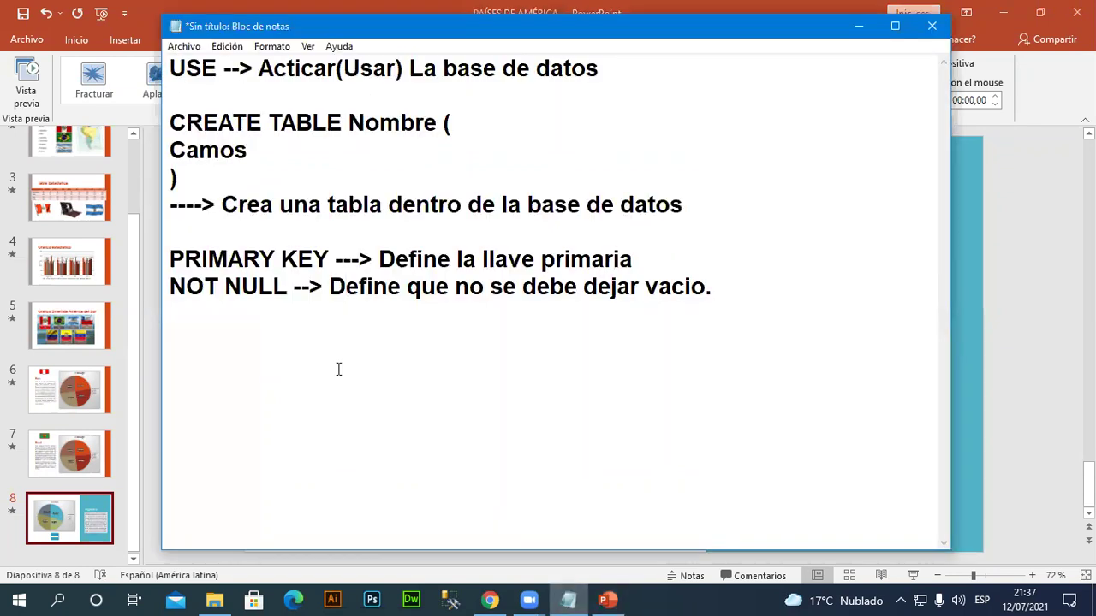
{"action": "key", "text": "alt+Tab"}
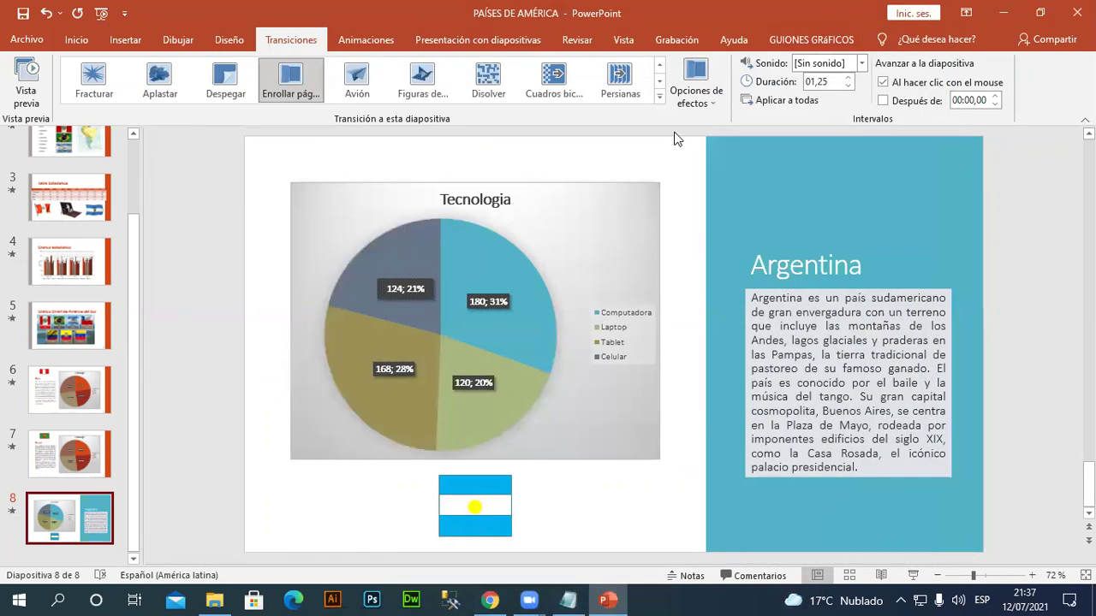
{"action": "mouse_move", "coordinate": [133, 348]}
{"action": "left_mouse_down"}
{"action": "mouse_move", "coordinate": [153, 221]}
{"action": "mouse_move", "coordinate": [132, 185]}
{"action": "left_mouse_up"}
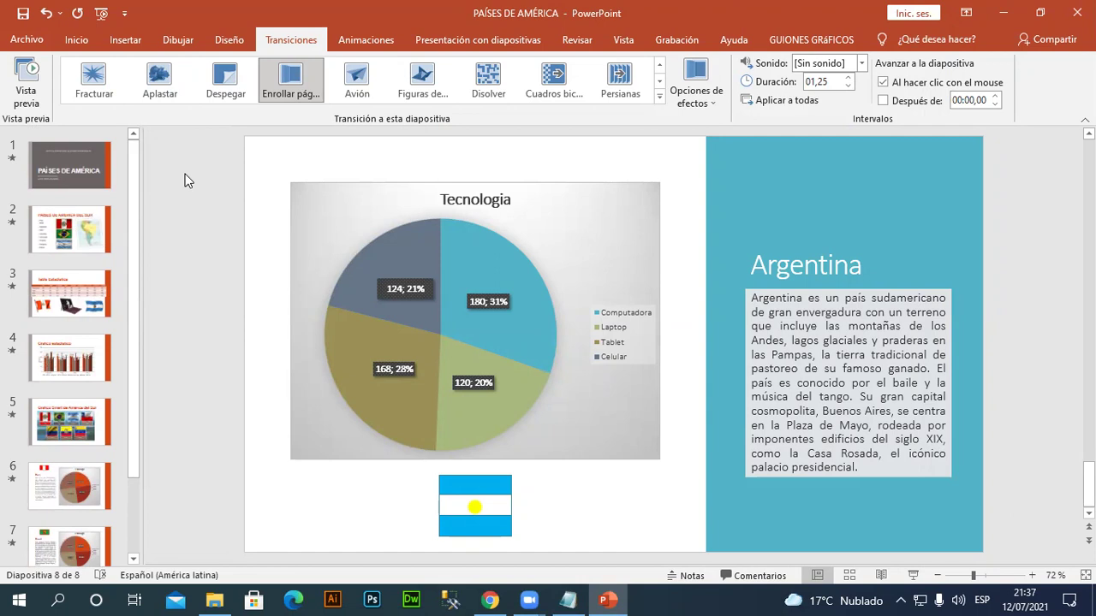
- Save the deck as a .pptx on Escritorio via F12 Guardar como, then close PowerPoint
{"action": "left_click", "coordinate": [22, 13]}
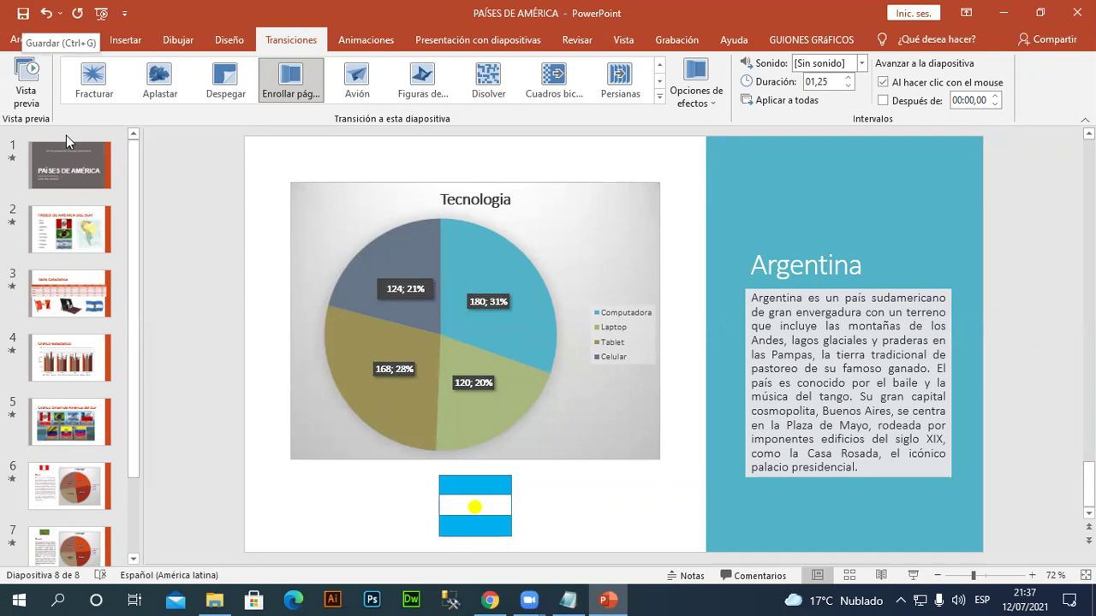
{"action": "left_click", "coordinate": [22, 15]}
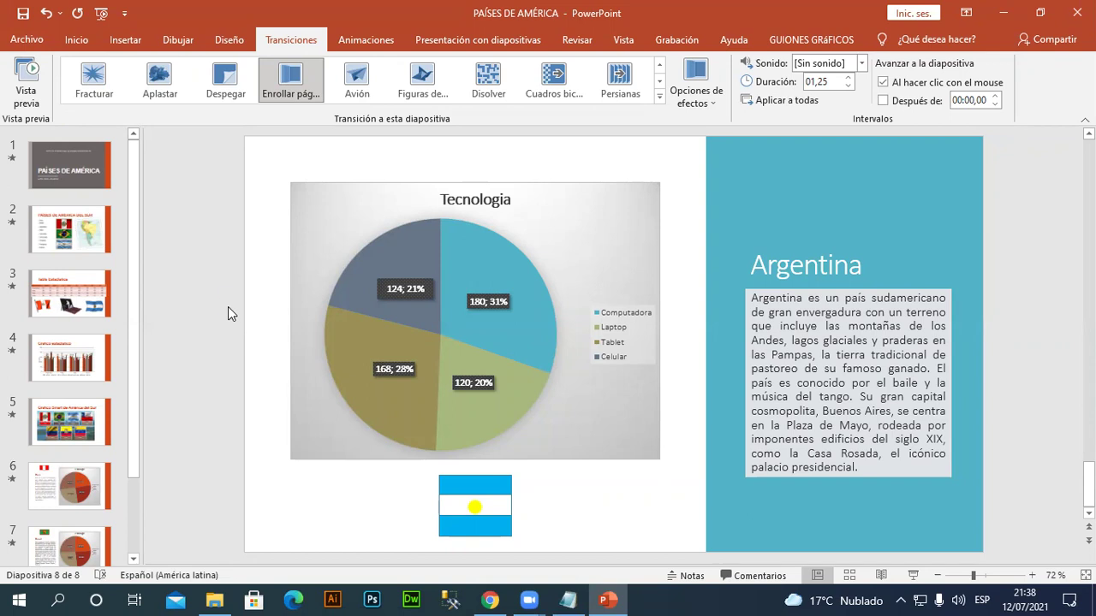
{"action": "key", "text": "F12"}
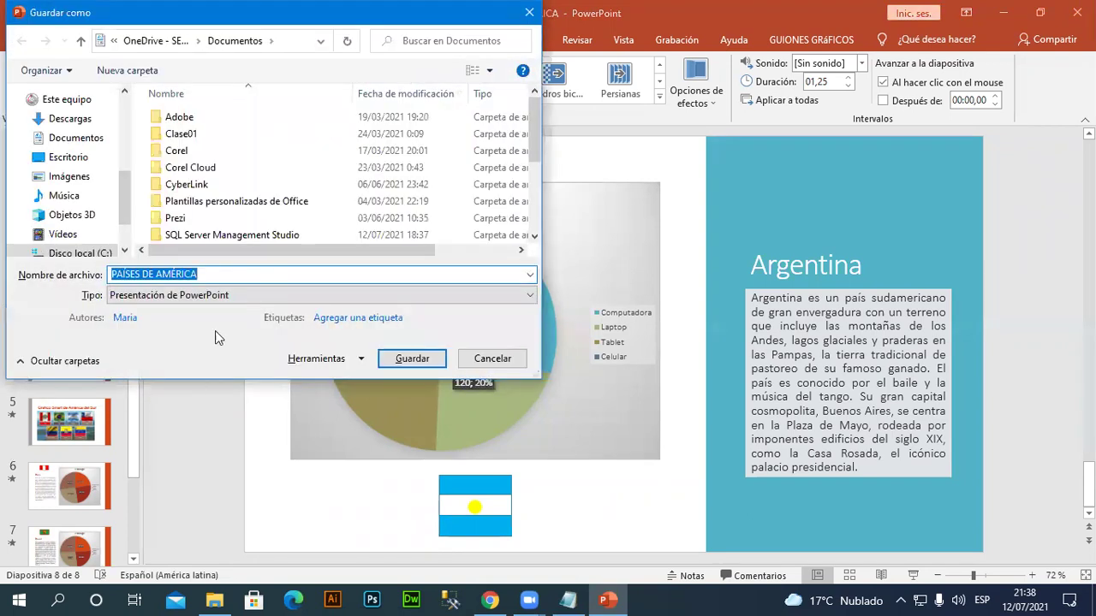
{"action": "left_click", "coordinate": [82, 160]}
{"action": "left_click", "coordinate": [399, 358]}
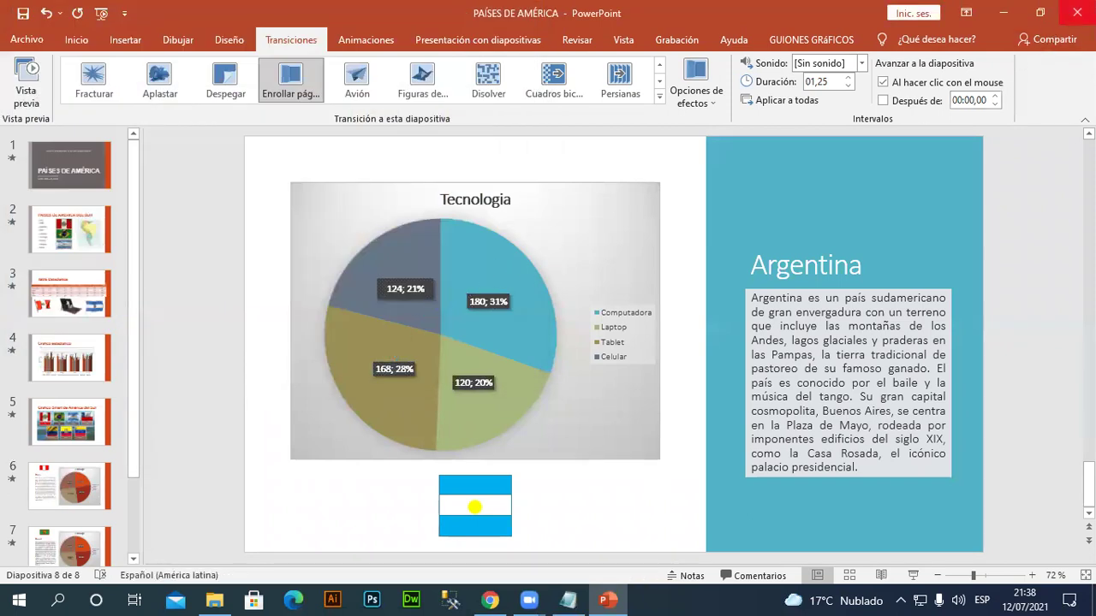
{"action": "left_click", "coordinate": [1077, 13]}
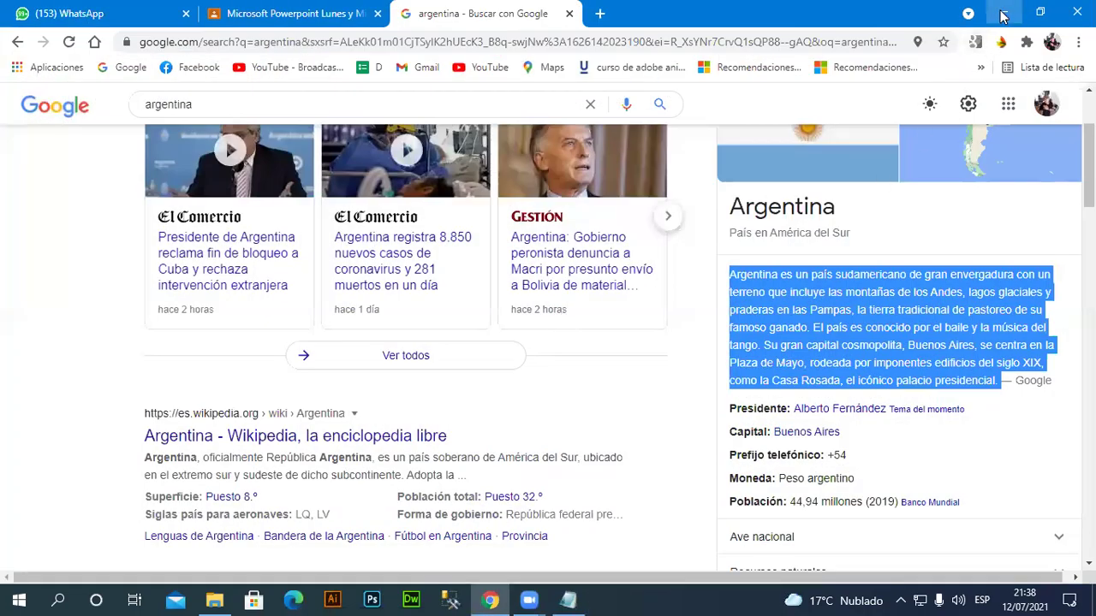
- Minimize the browser, move the PAÍSES DE AMÉRICA icon to the desktop's top right, and open it
{"action": "left_click", "coordinate": [1003, 13]}
{"action": "left_click_drag", "start_coordinate": [660, 411], "coordinate": [880, 120]}
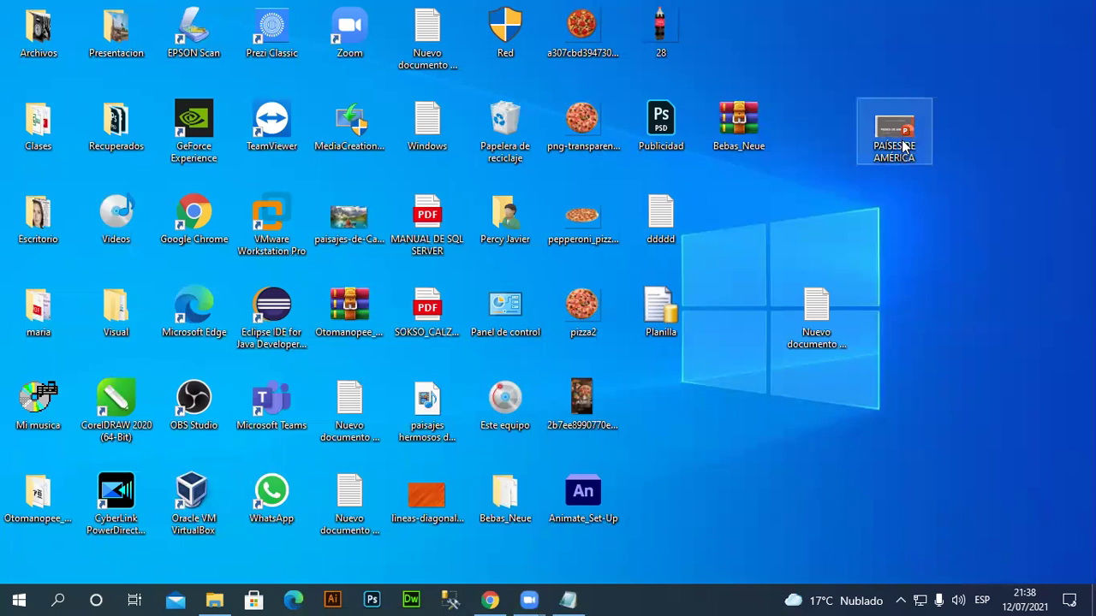
{"action": "mouse_move", "coordinate": [894, 132]}
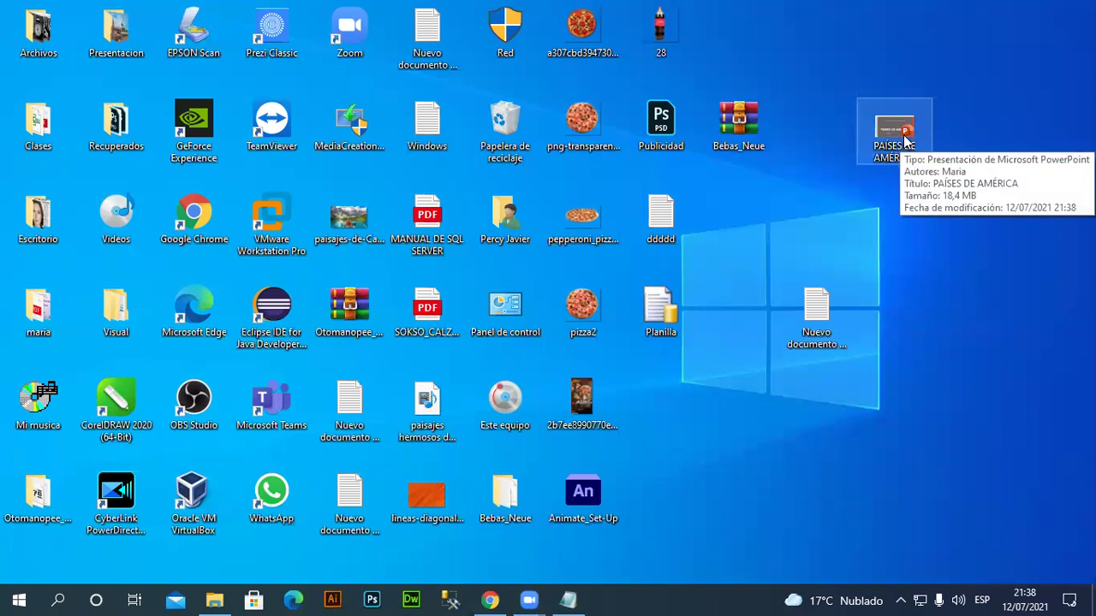
{"action": "left_click", "coordinate": [900, 140]}
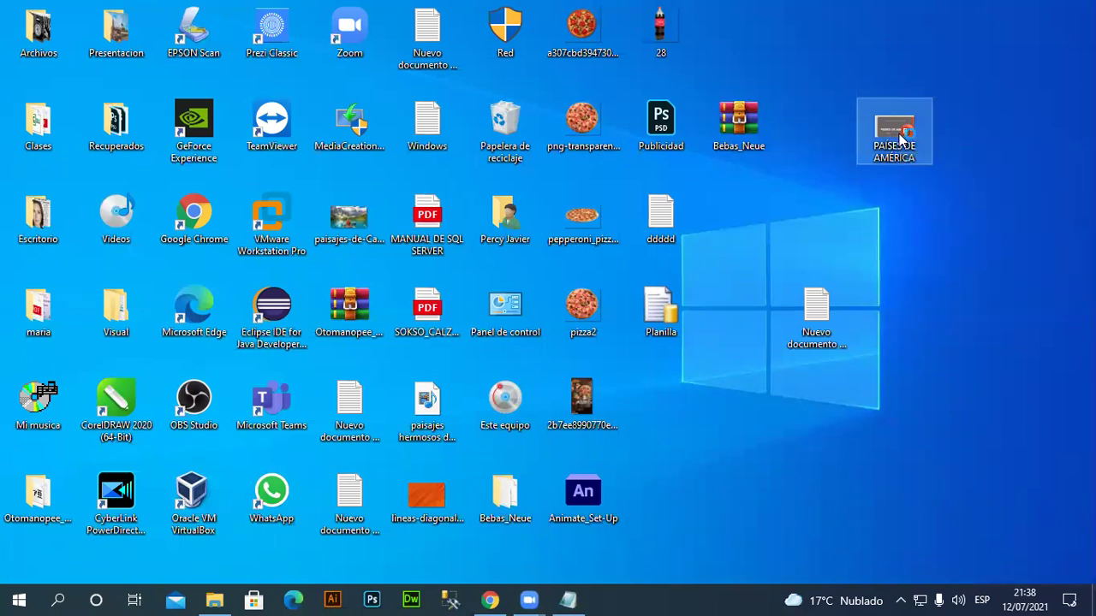
{"action": "double_click", "coordinate": [900, 139]}
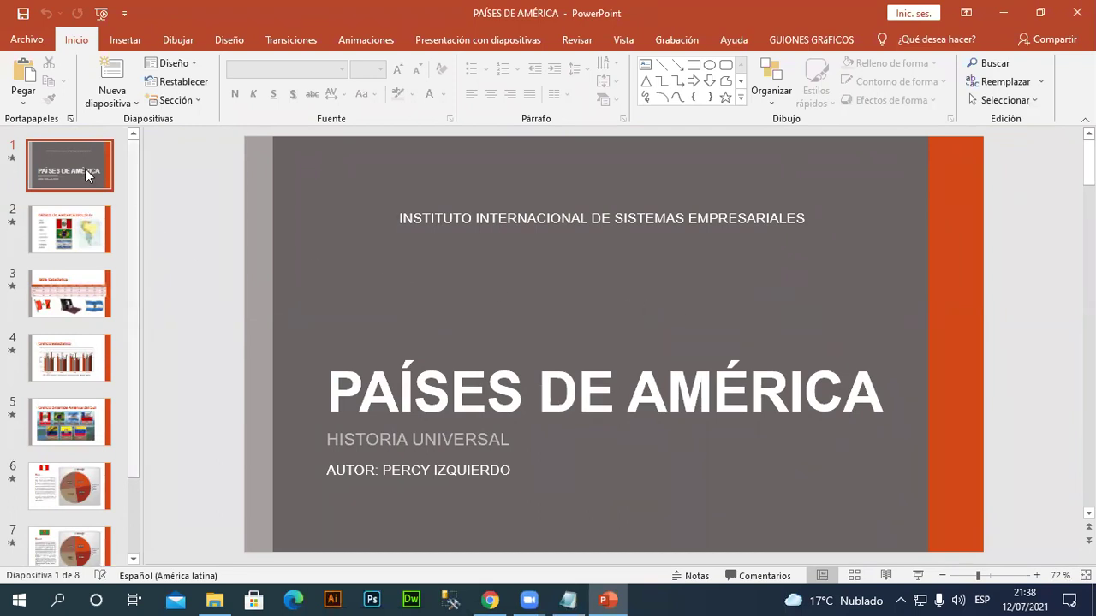
- Under Exportar > Cambiar el tipo de archivo, choose Presentación con diapositivas de PowerPoint and start Guardar como
{"action": "left_click", "coordinate": [28, 40]}
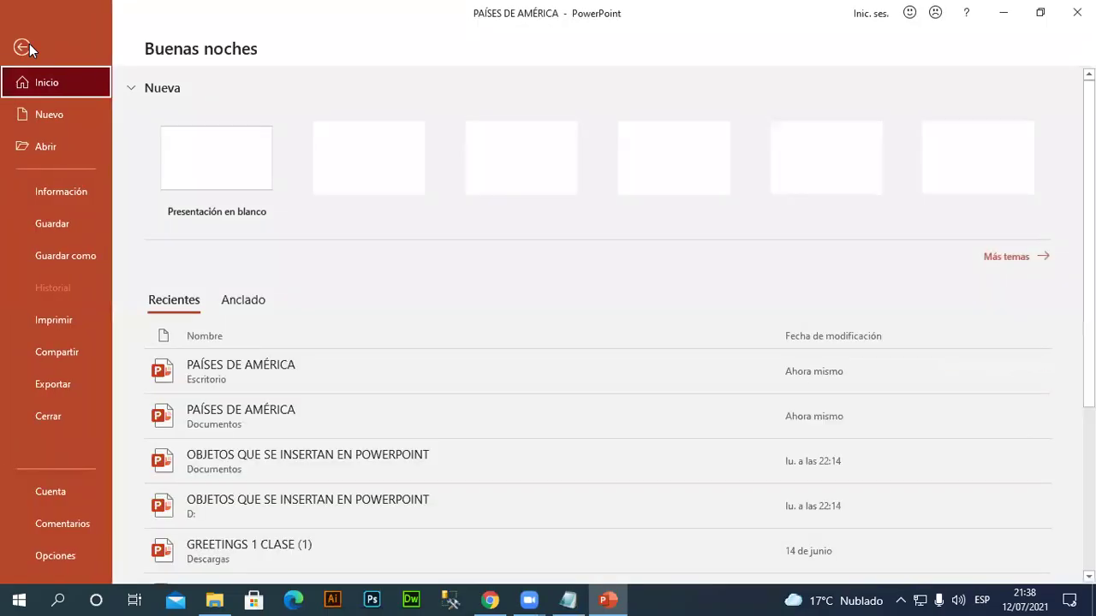
{"action": "left_click", "coordinate": [61, 387]}
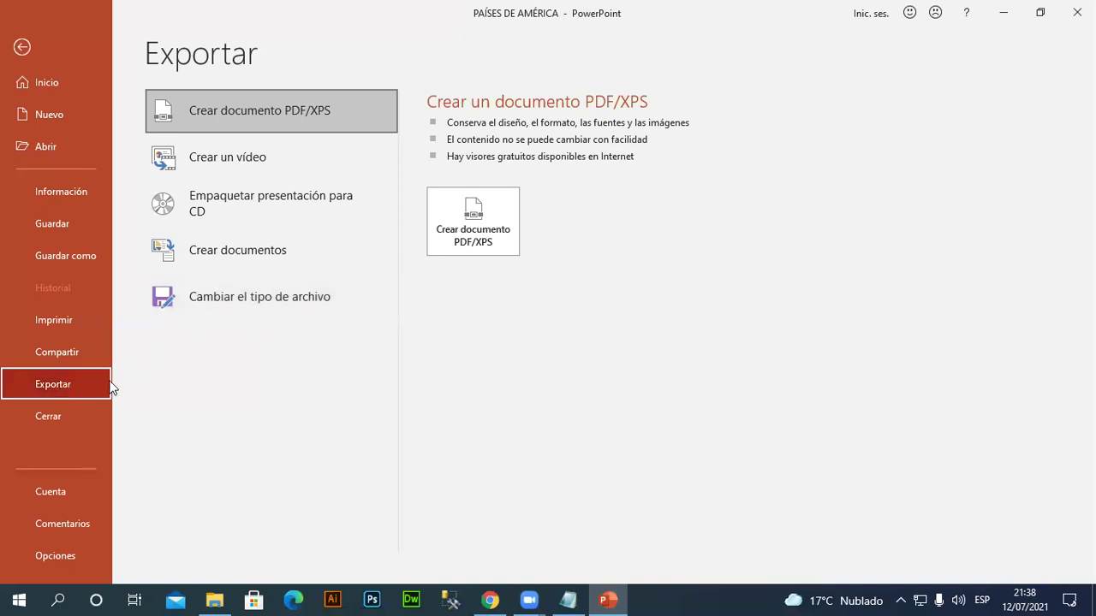
{"action": "left_click", "coordinate": [253, 310]}
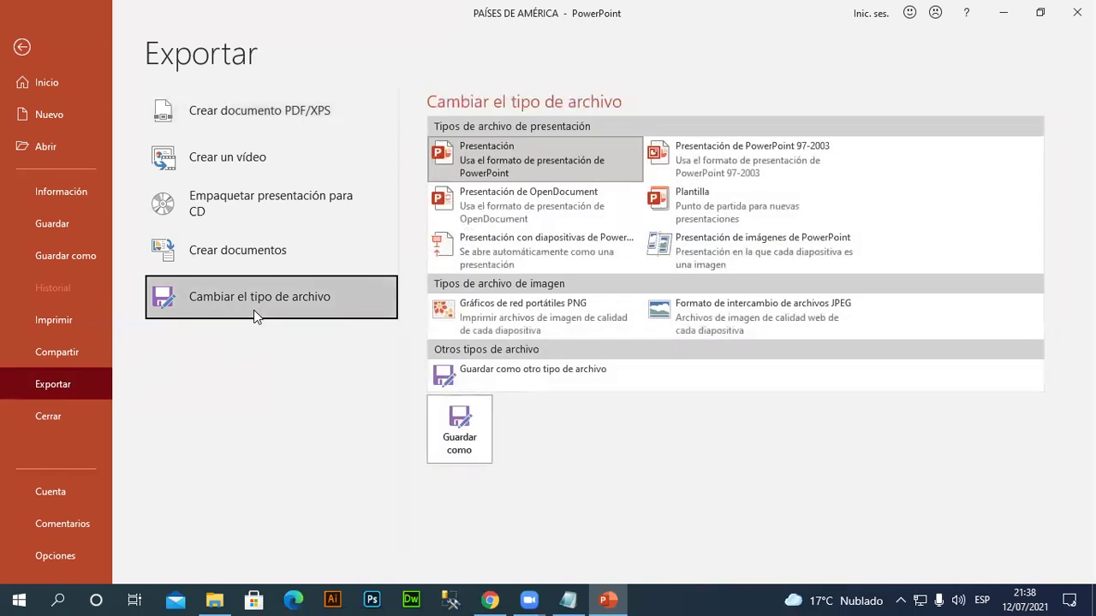
{"action": "left_click", "coordinate": [534, 257]}
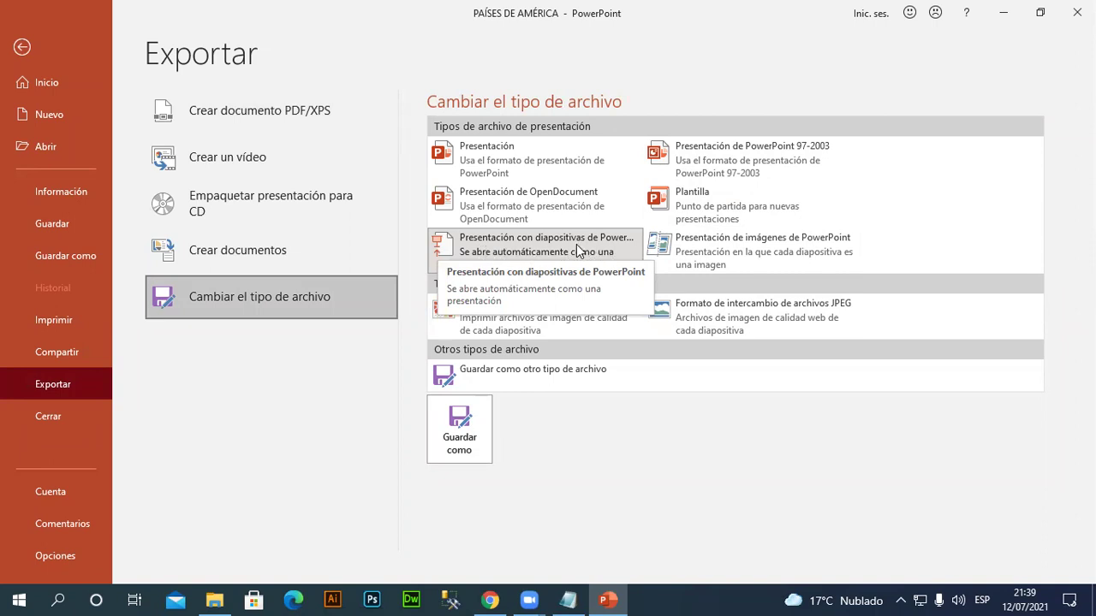
{"action": "left_click", "coordinate": [464, 431]}
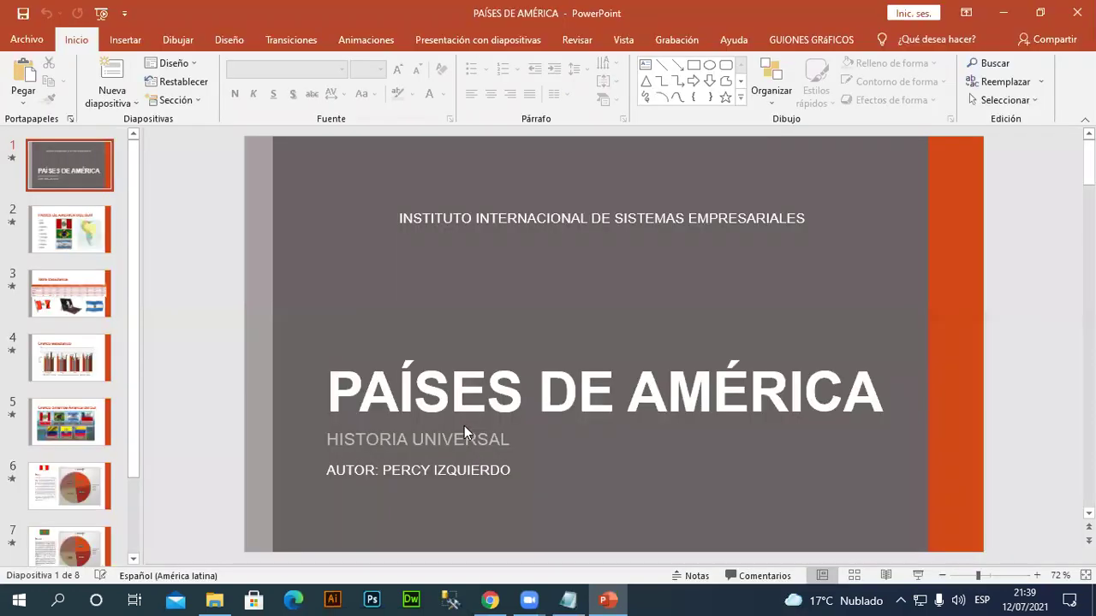
- Save the show as 'PAÍSES DE AMÉRICA-Presentacion' on the desktop and close PowerPoint
{"action": "left_click", "coordinate": [279, 275]}
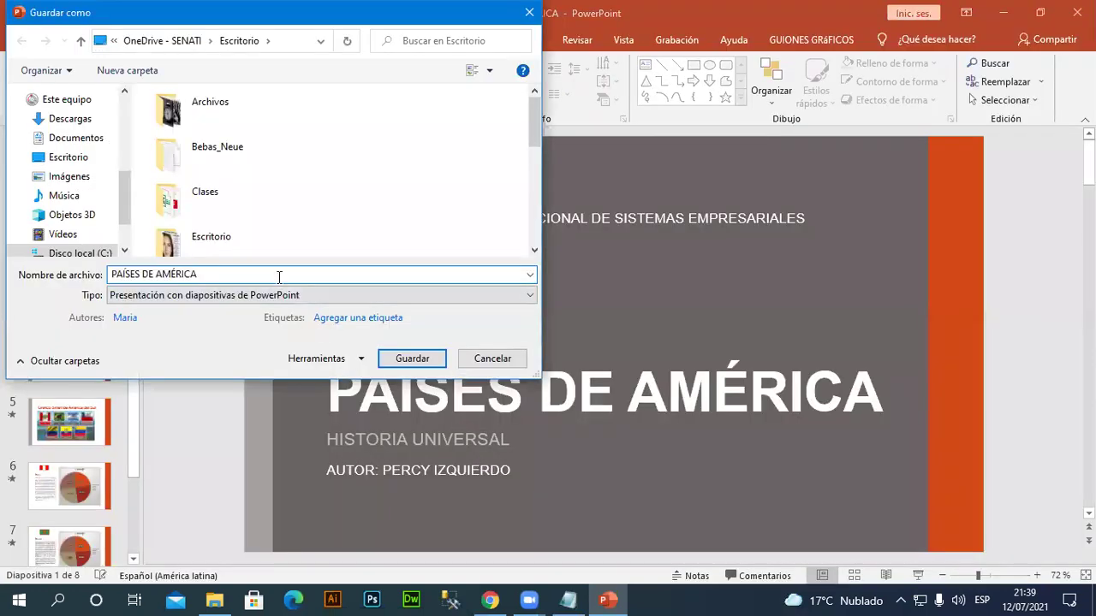
{"action": "type", "text": "-Presenta"}
{"action": "type", "text": "cion"}
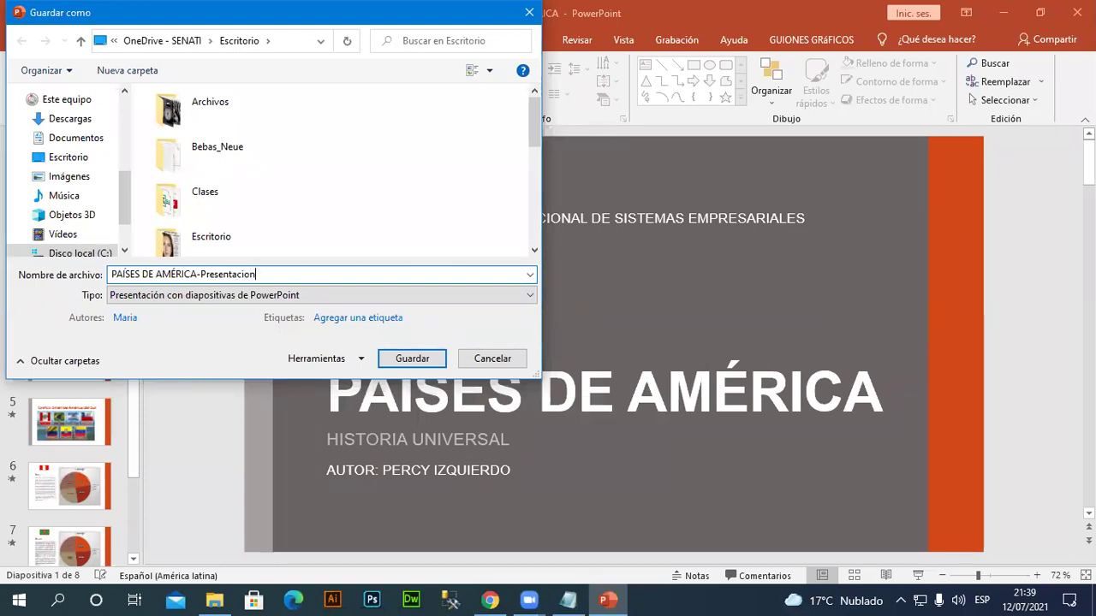
{"action": "left_click", "coordinate": [405, 362]}
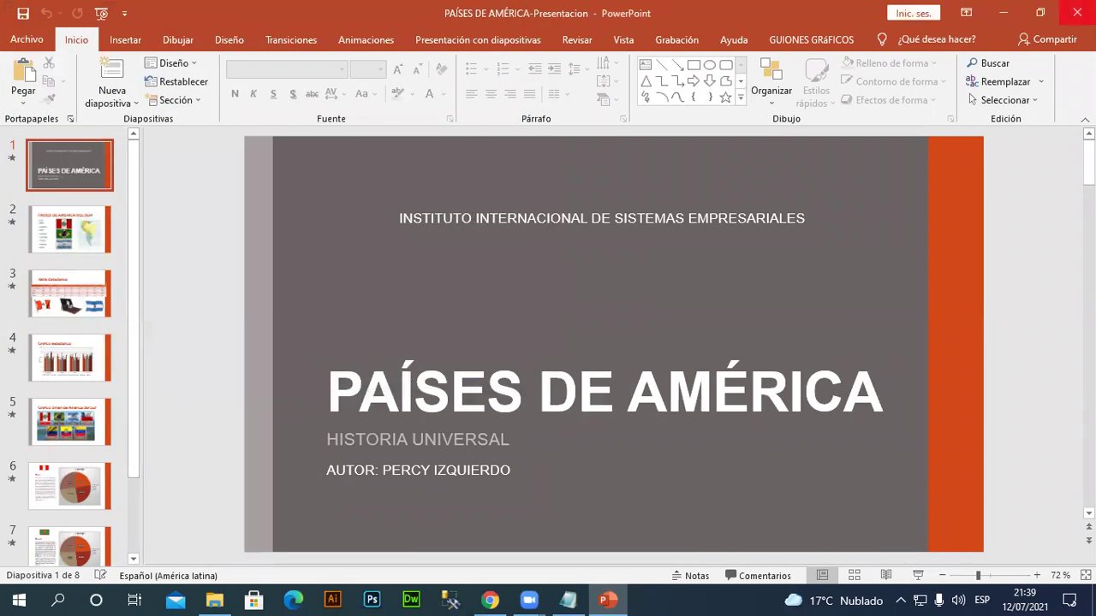
{"action": "left_click", "coordinate": [1076, 12]}
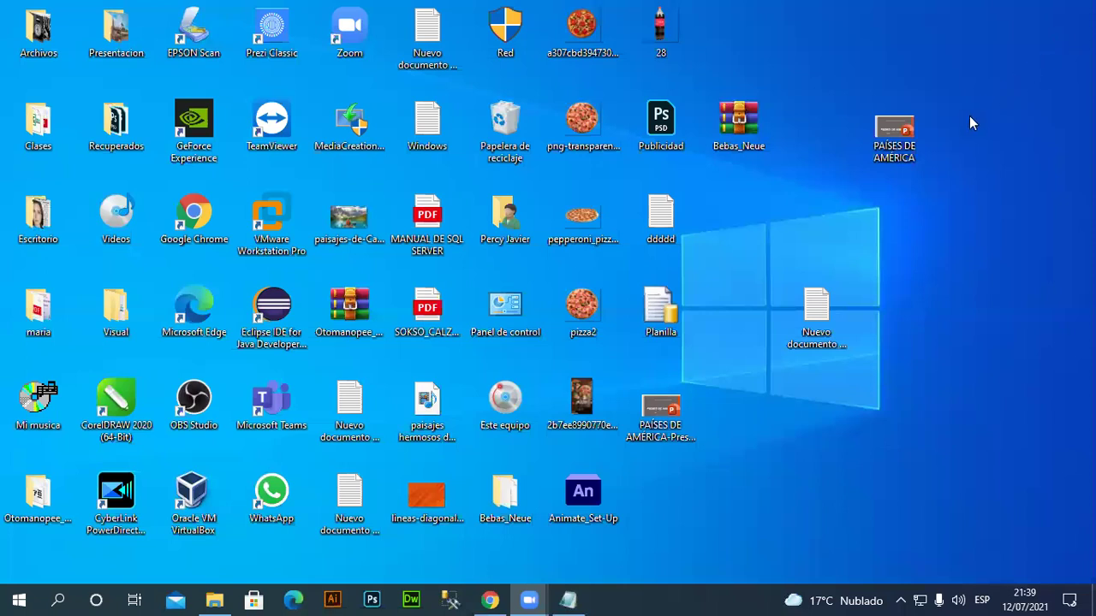
- Place the PAÍSES DE AMÉRICA icon beside the PAÍSES DE AMÉRICA-Presentacion show file and compare both
{"action": "mouse_move", "coordinate": [895, 139]}
{"action": "left_mouse_down"}
{"action": "mouse_move", "coordinate": [734, 383]}
{"action": "mouse_move", "coordinate": [736, 402]}
{"action": "left_mouse_up"}
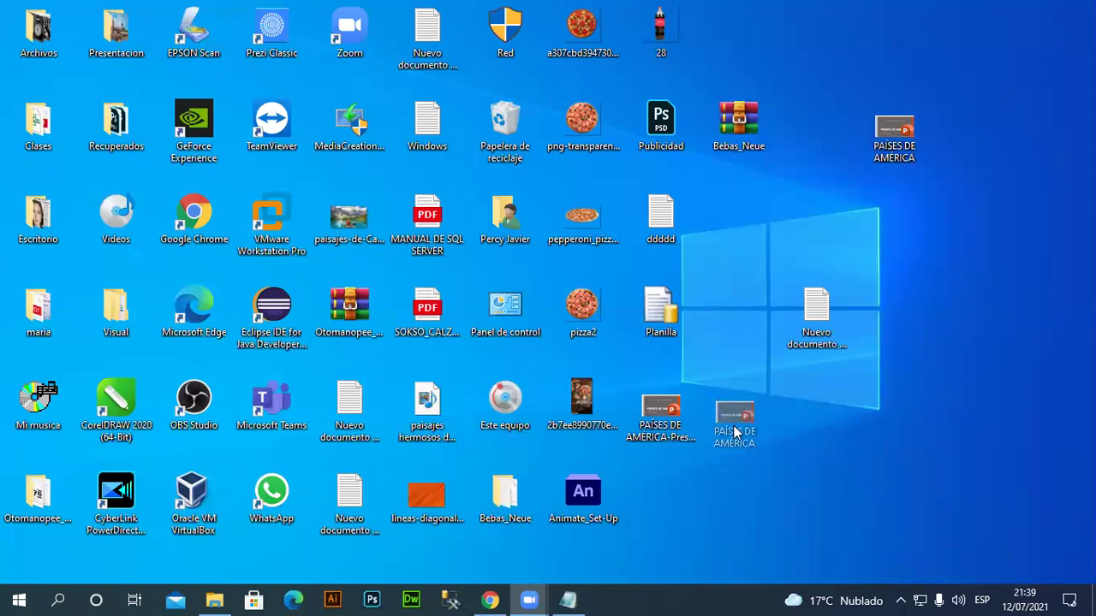
{"action": "left_click", "coordinate": [664, 441]}
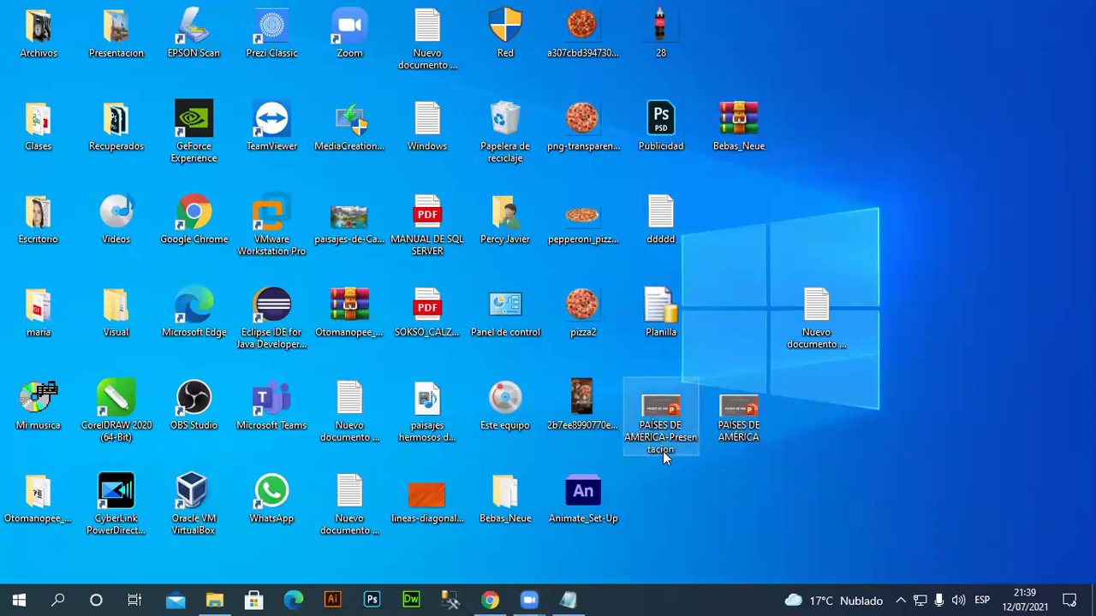
{"action": "left_click", "coordinate": [742, 425]}
{"action": "mouse_move", "coordinate": [732, 426]}
{"action": "left_mouse_down"}
{"action": "mouse_move", "coordinate": [890, 430]}
{"action": "mouse_move", "coordinate": [735, 436]}
{"action": "left_mouse_up"}
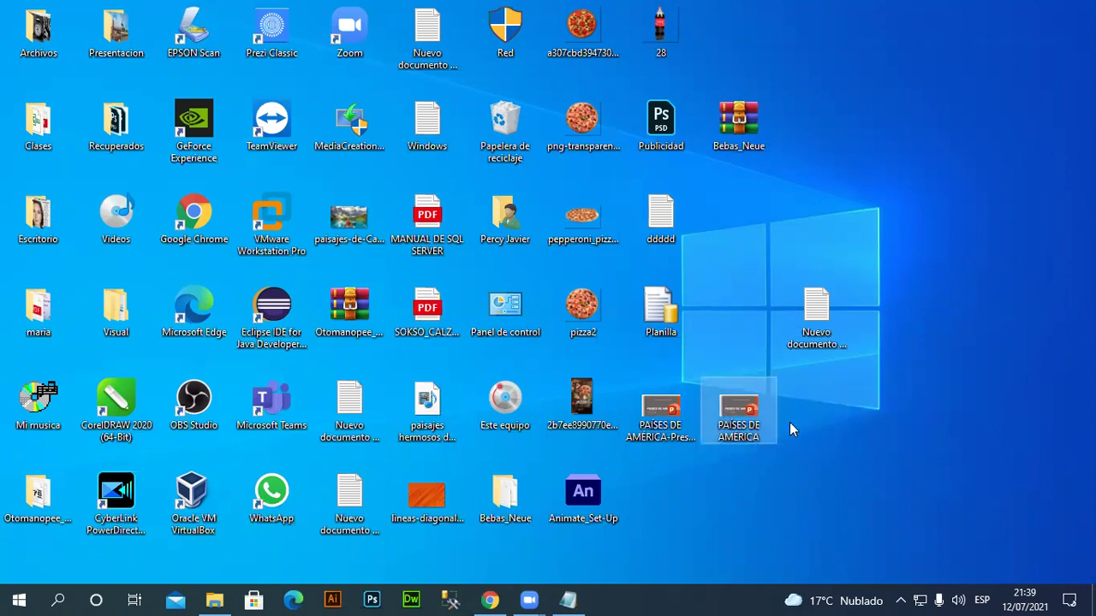
{"action": "left_click", "coordinate": [659, 417]}
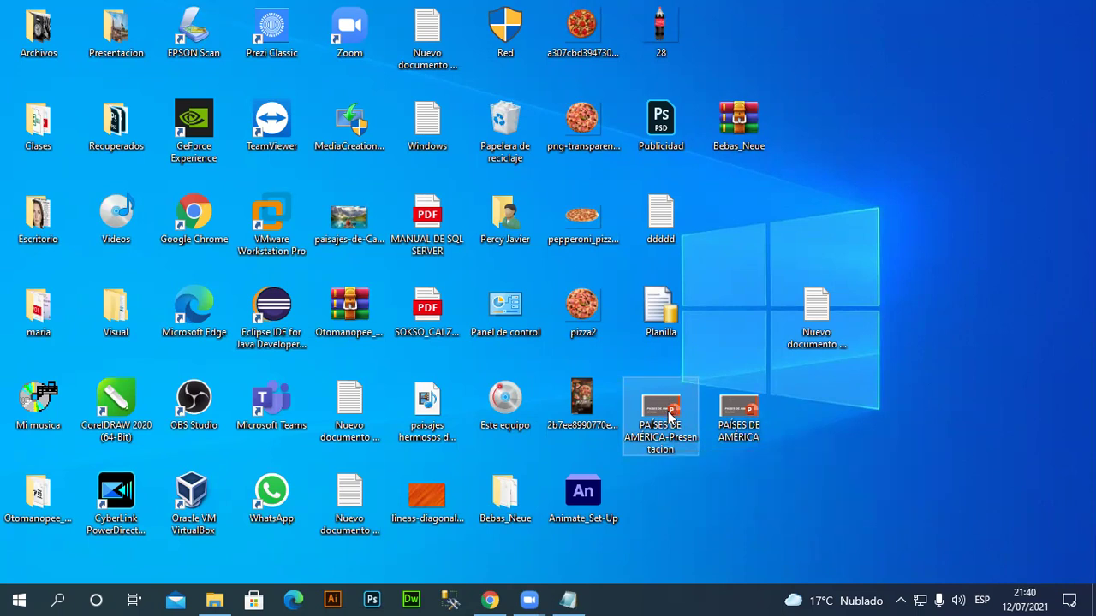
- Play the PAÍSES DE AMÉRICA-Presentacion show, advancing three slides to see the transitions
{"action": "double_click", "coordinate": [670, 415]}
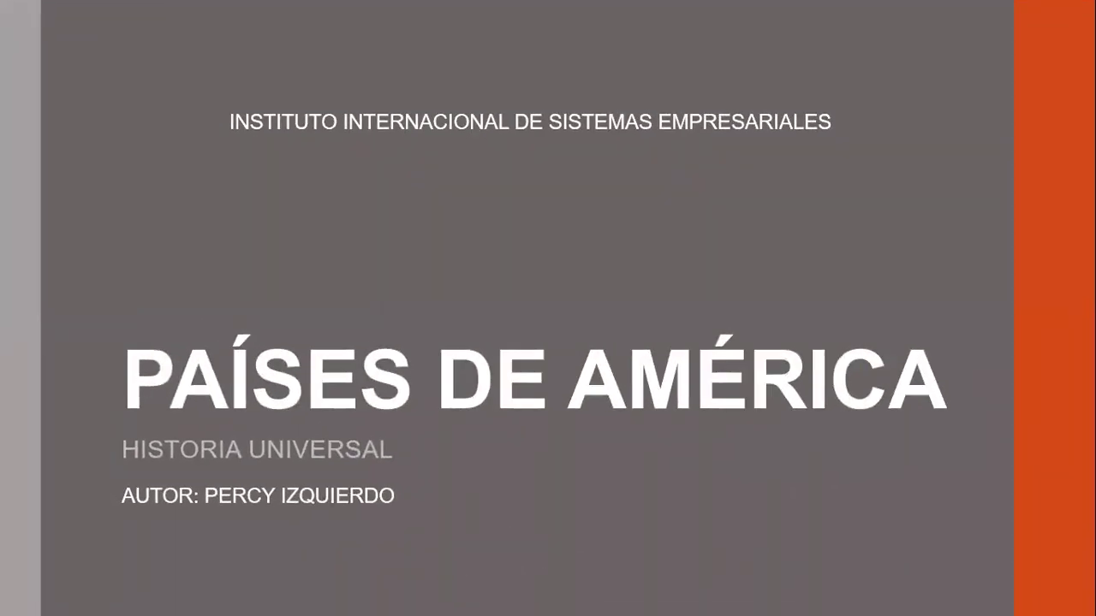
{"action": "key", "text": "Right"}
{"action": "key", "text": "Right"}
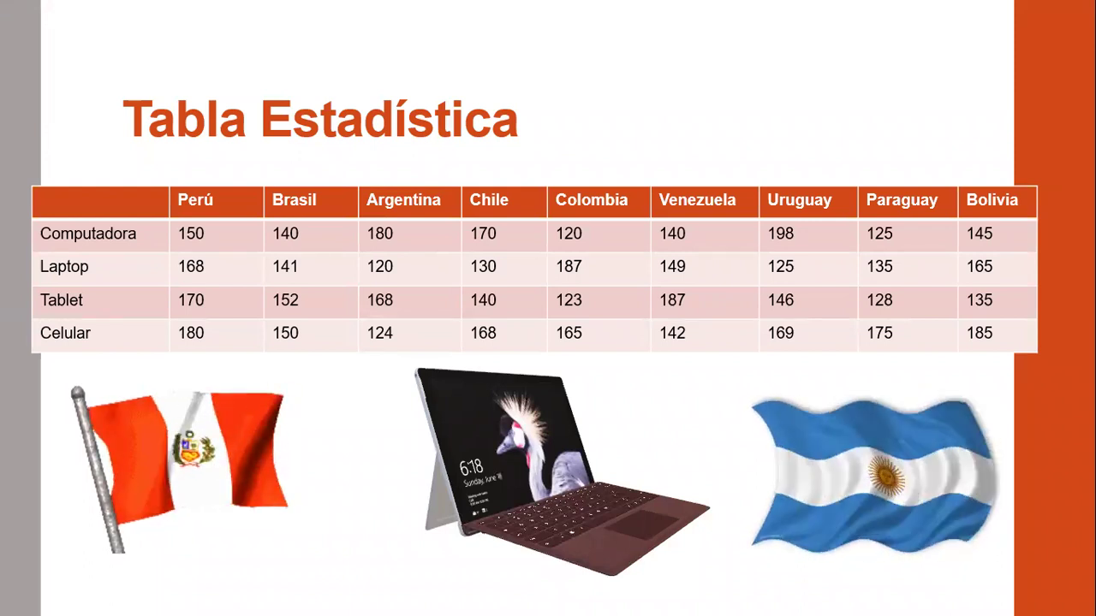
{"action": "key", "text": "Right"}
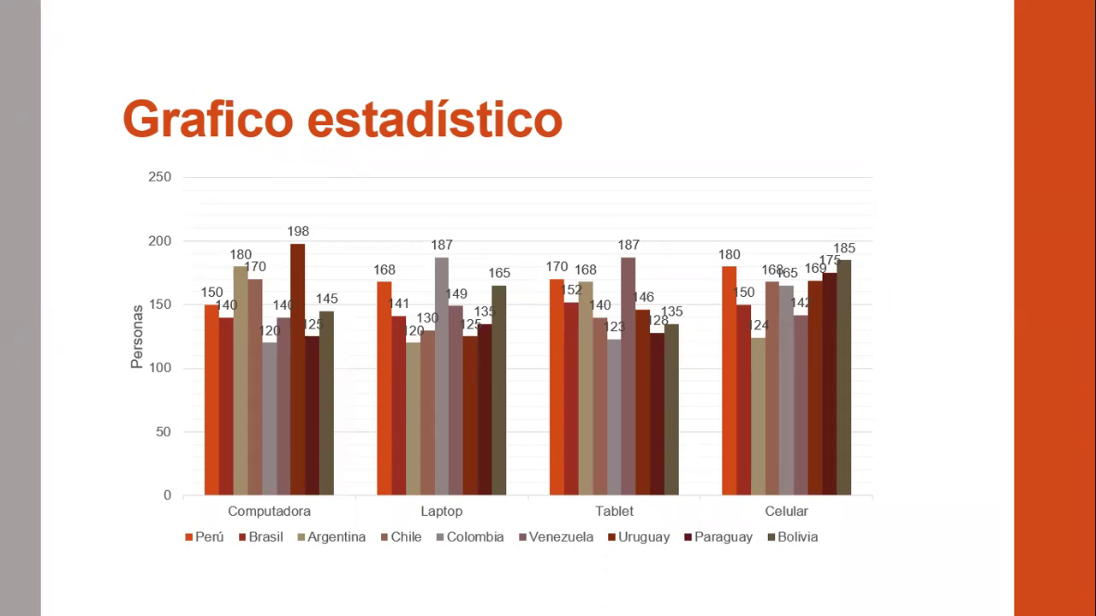
{"action": "key", "text": "Right"}
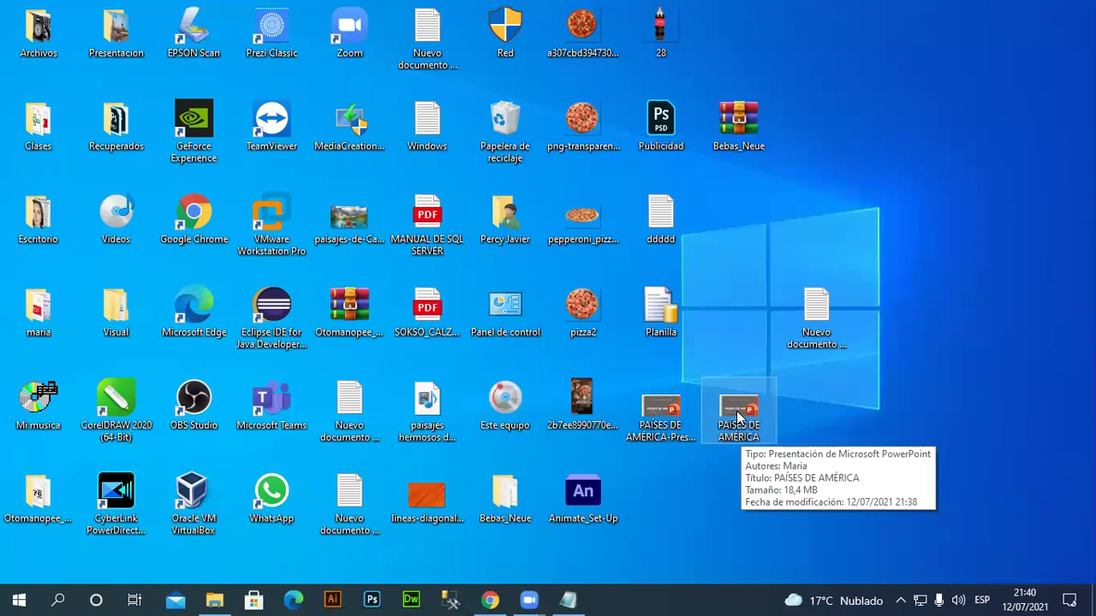
{"action": "double_click", "coordinate": [739, 411]}
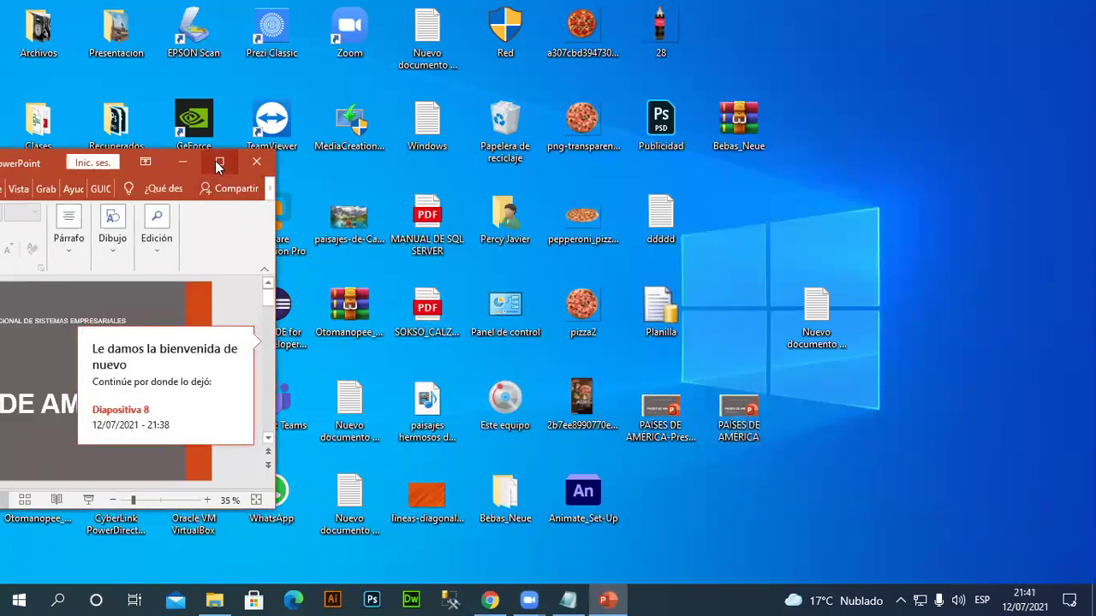
{"action": "double_click", "coordinate": [215, 160]}
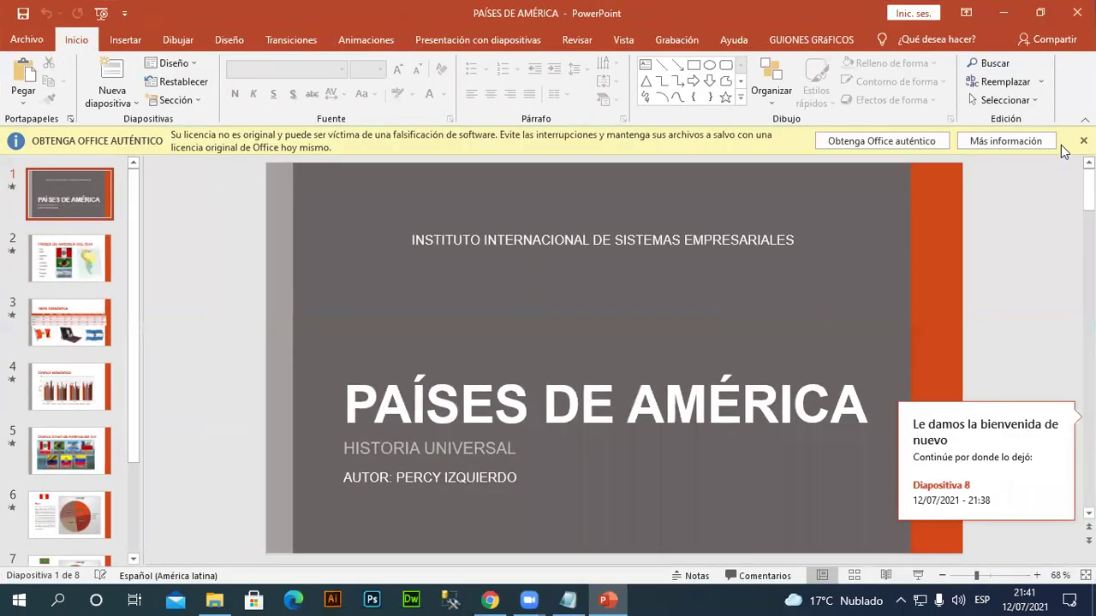
{"action": "left_click", "coordinate": [1083, 140]}
{"action": "left_click", "coordinate": [12, 43]}
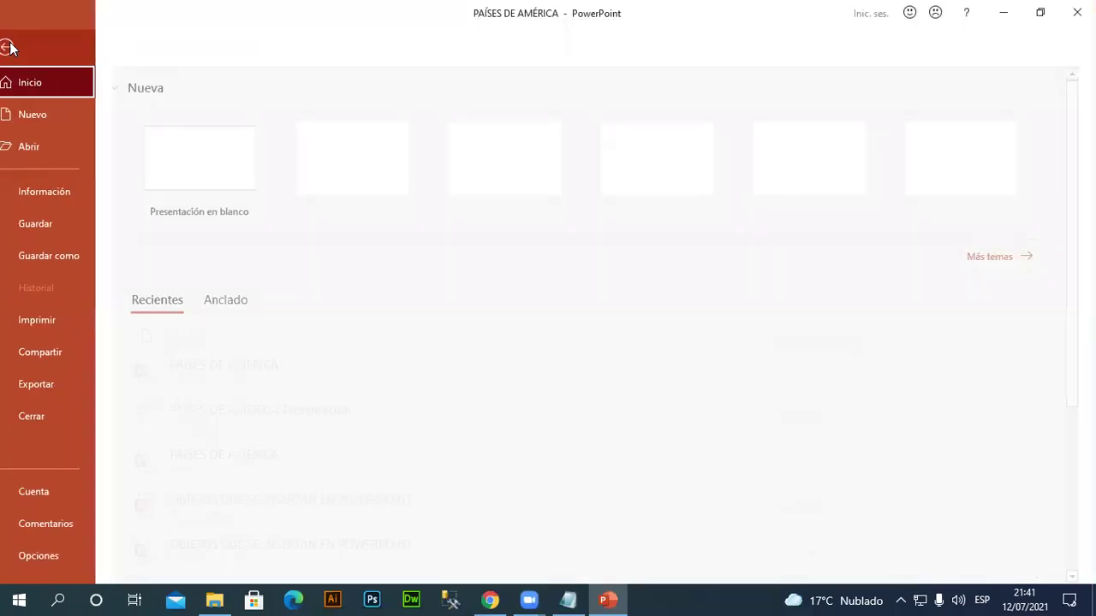
{"action": "left_click", "coordinate": [61, 384]}
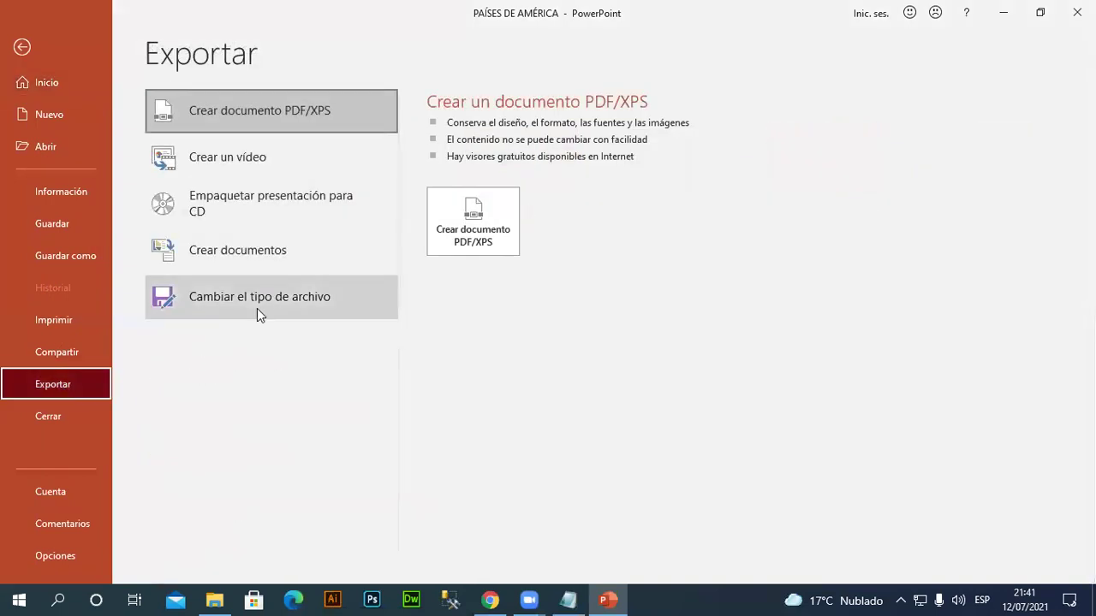
{"action": "left_click", "coordinate": [256, 308]}
{"action": "left_click", "coordinate": [541, 253]}
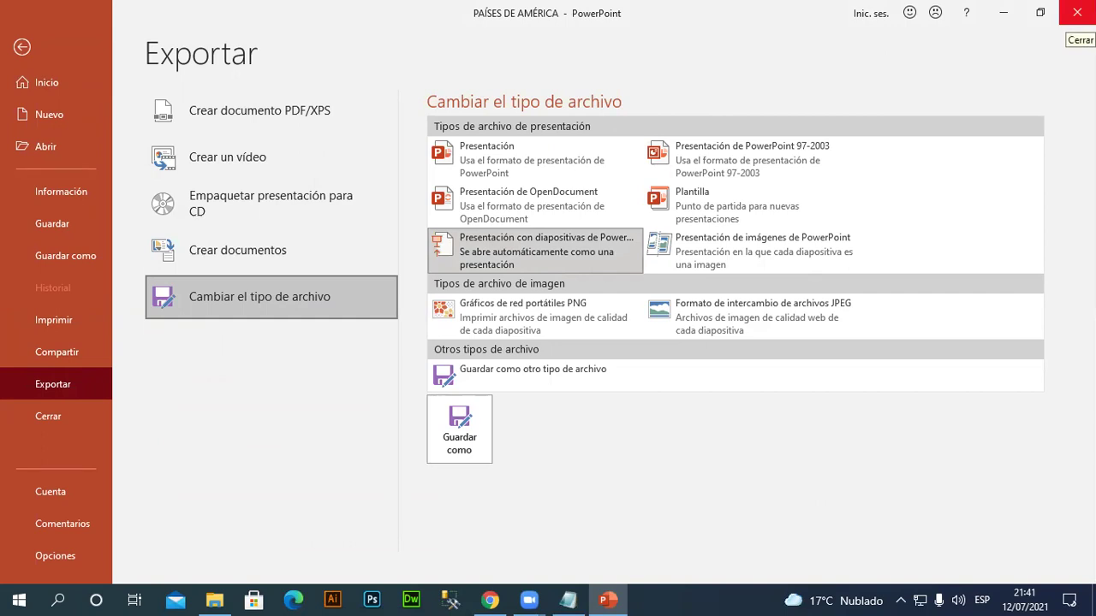
{"action": "left_click", "coordinate": [1076, 12]}
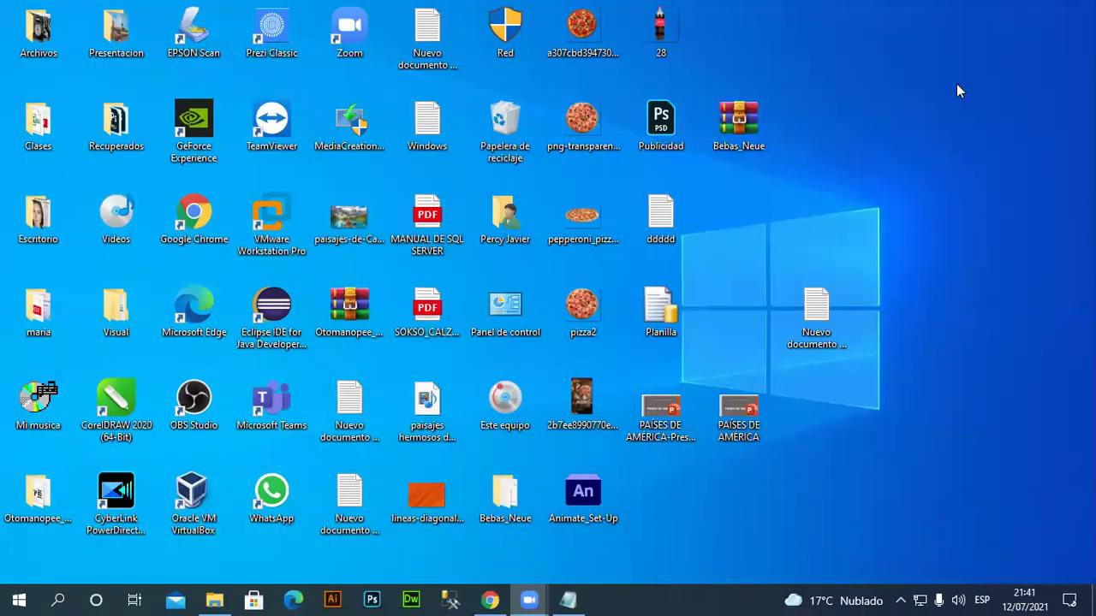
- Reopen PAÍSES DE AMÉRICA, dismiss the licence bar, and view slide 2 then the Tabla Estadística slide
{"action": "double_click", "coordinate": [752, 420]}
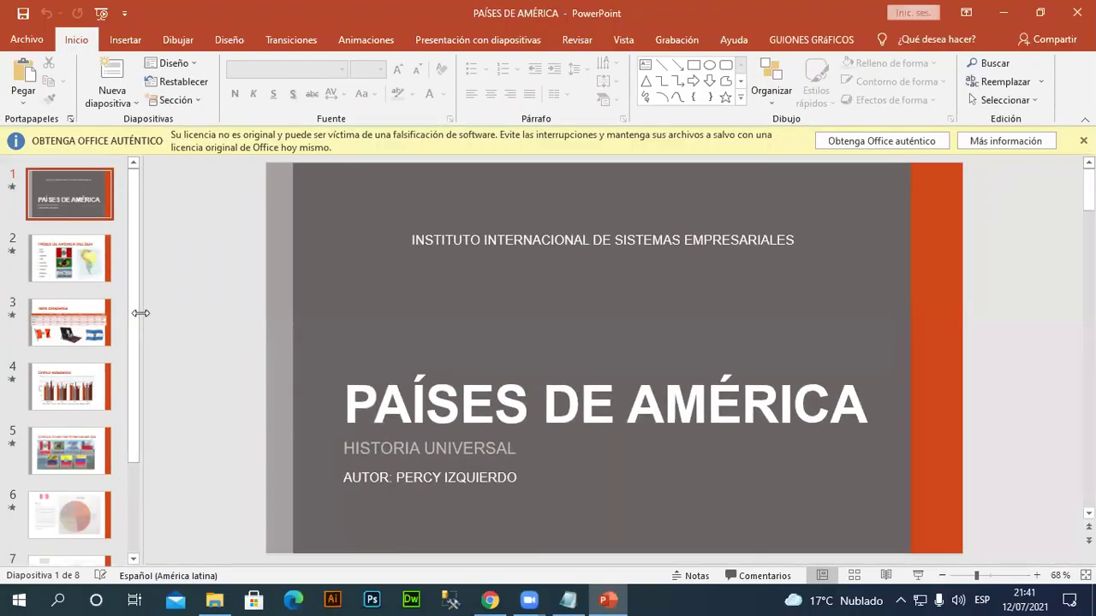
{"action": "left_click", "coordinate": [1083, 140]}
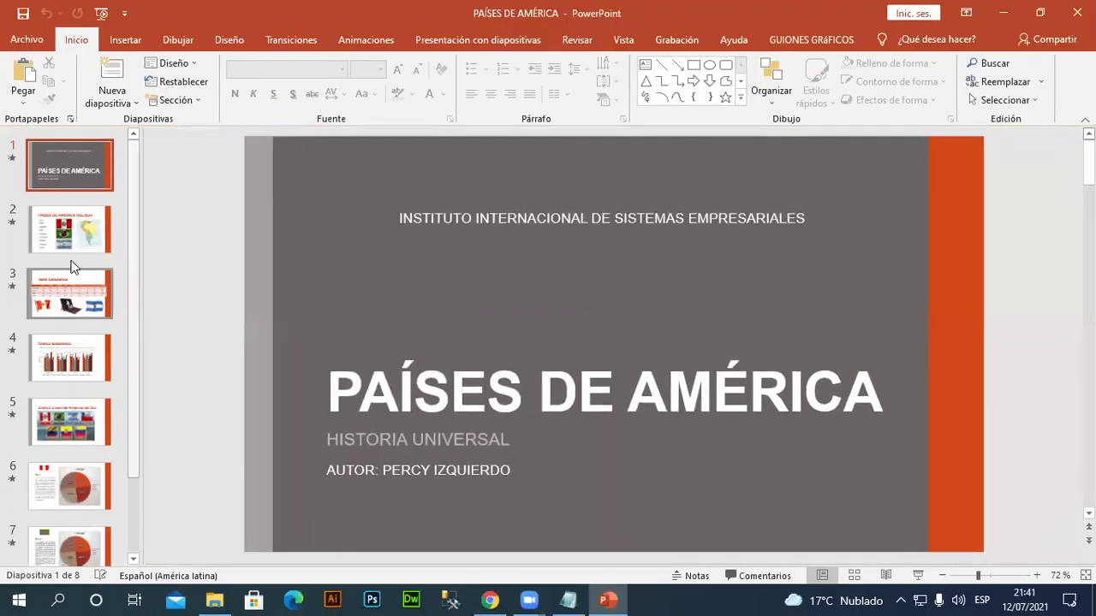
{"action": "left_click", "coordinate": [71, 248]}
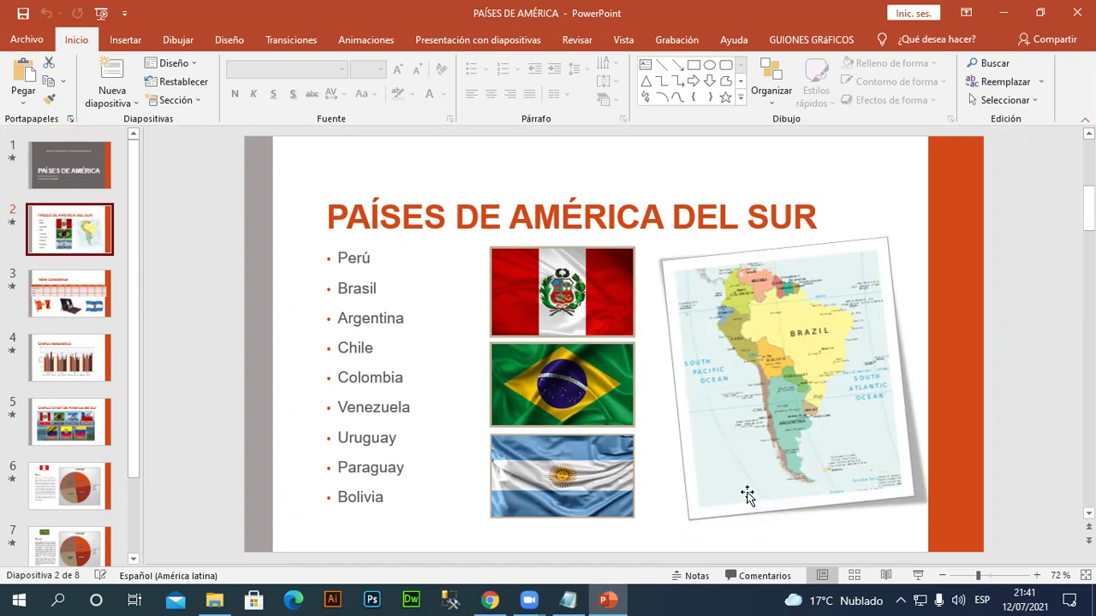
{"action": "scroll", "coordinate": [126, 517], "scroll_direction": "down", "scroll_amount": 2}
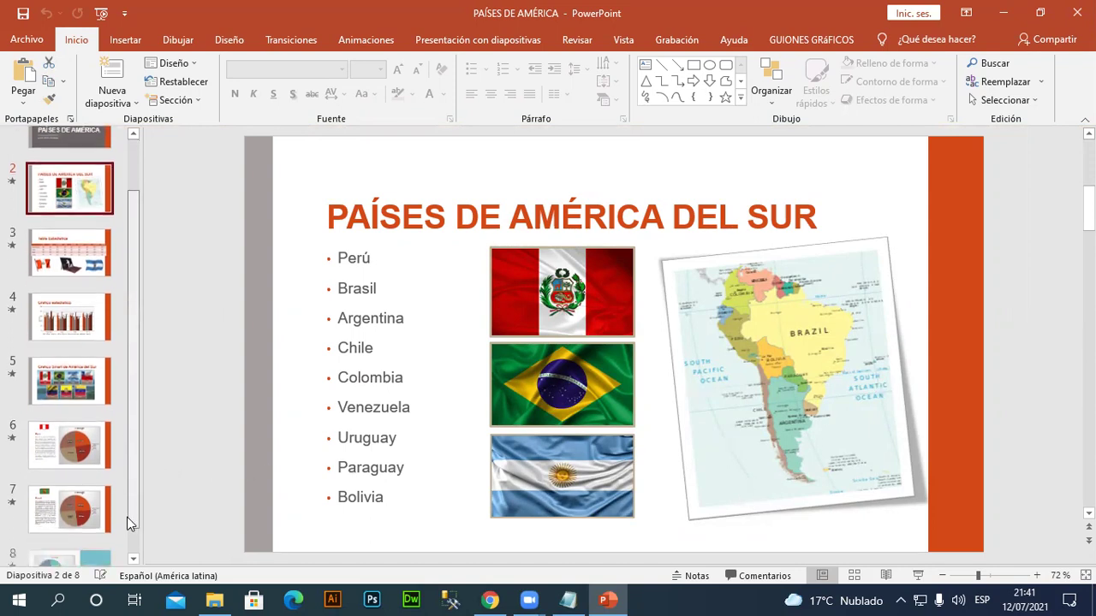
{"action": "scroll", "coordinate": [129, 543], "scroll_direction": "down", "scroll_amount": 2}
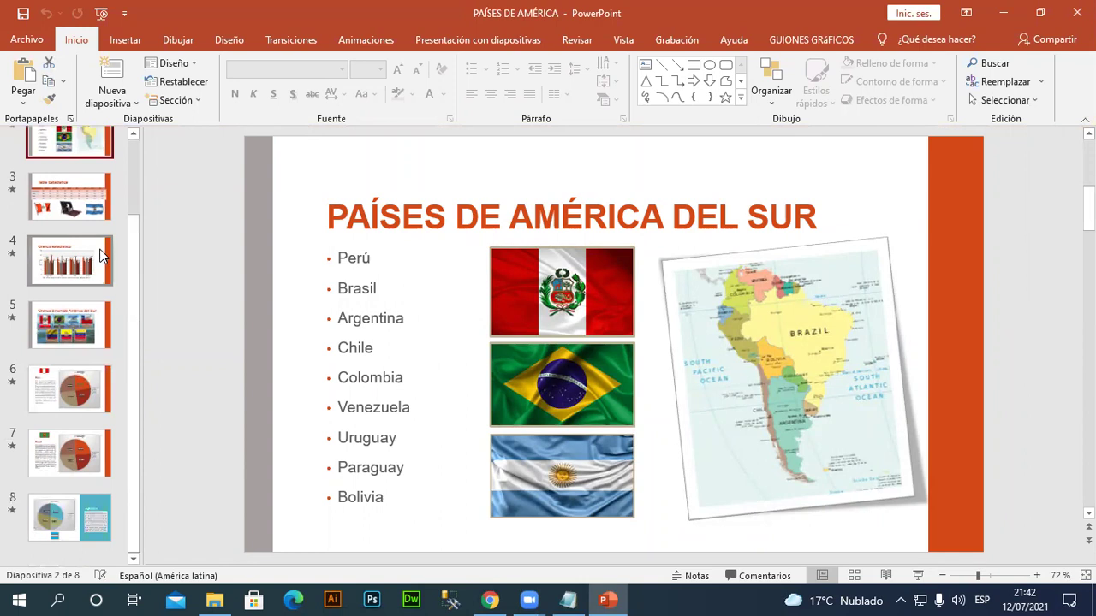
{"action": "left_click", "coordinate": [72, 218]}
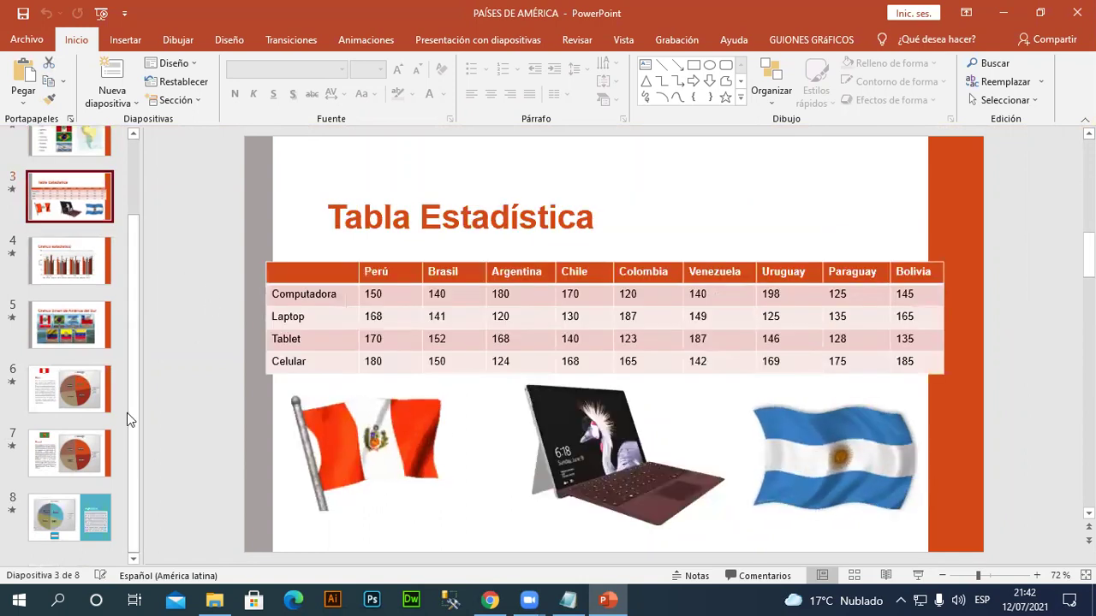